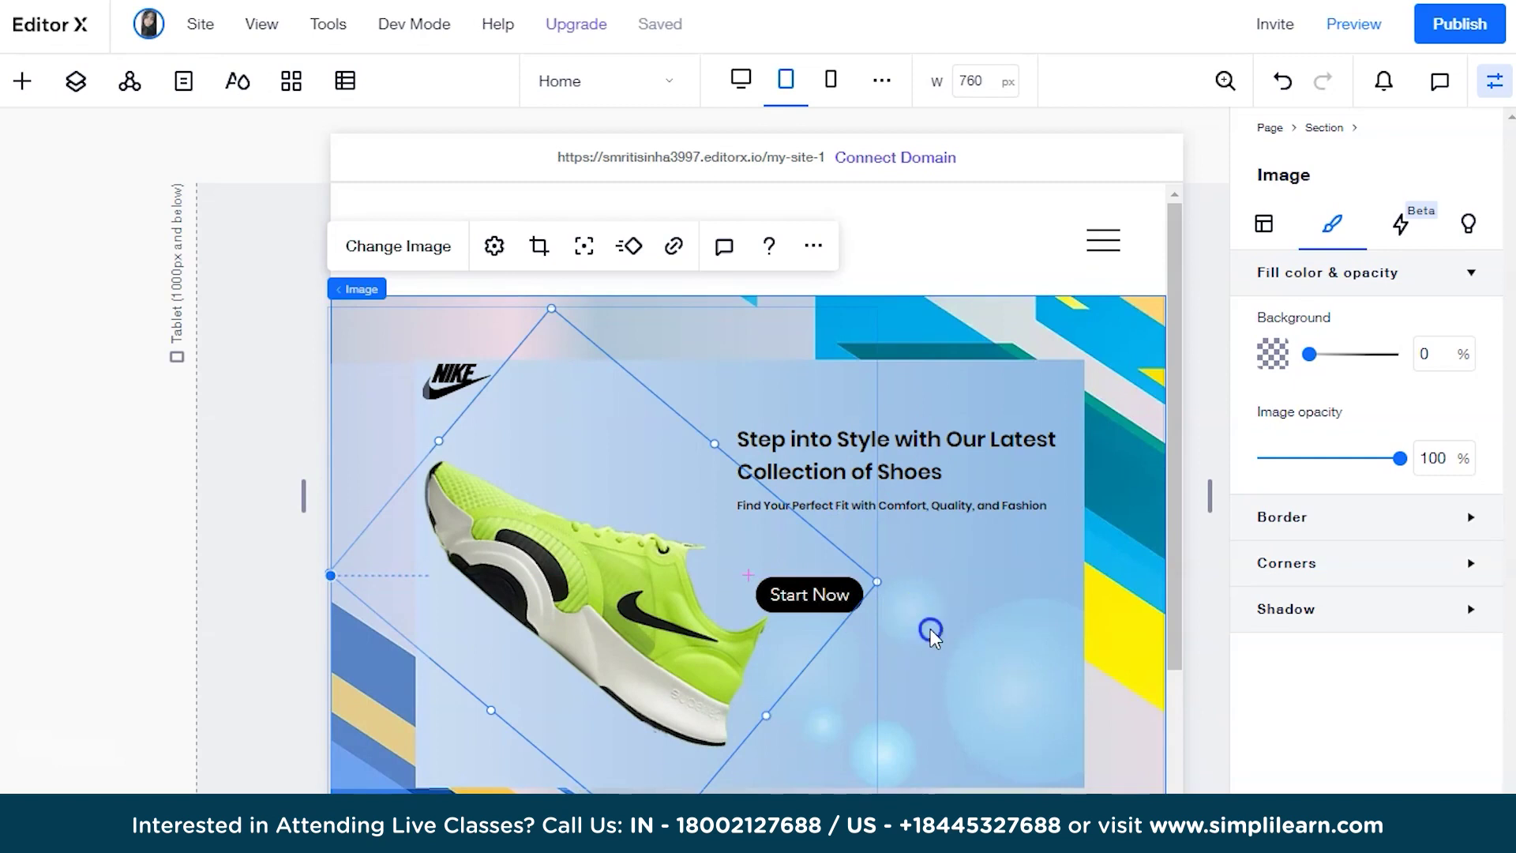
- Move the Start Now button directly beneath the "Find Your Perfect Fit" tagline, aligned with the text's left edge
{"action": "left_click", "coordinate": [879, 608]}
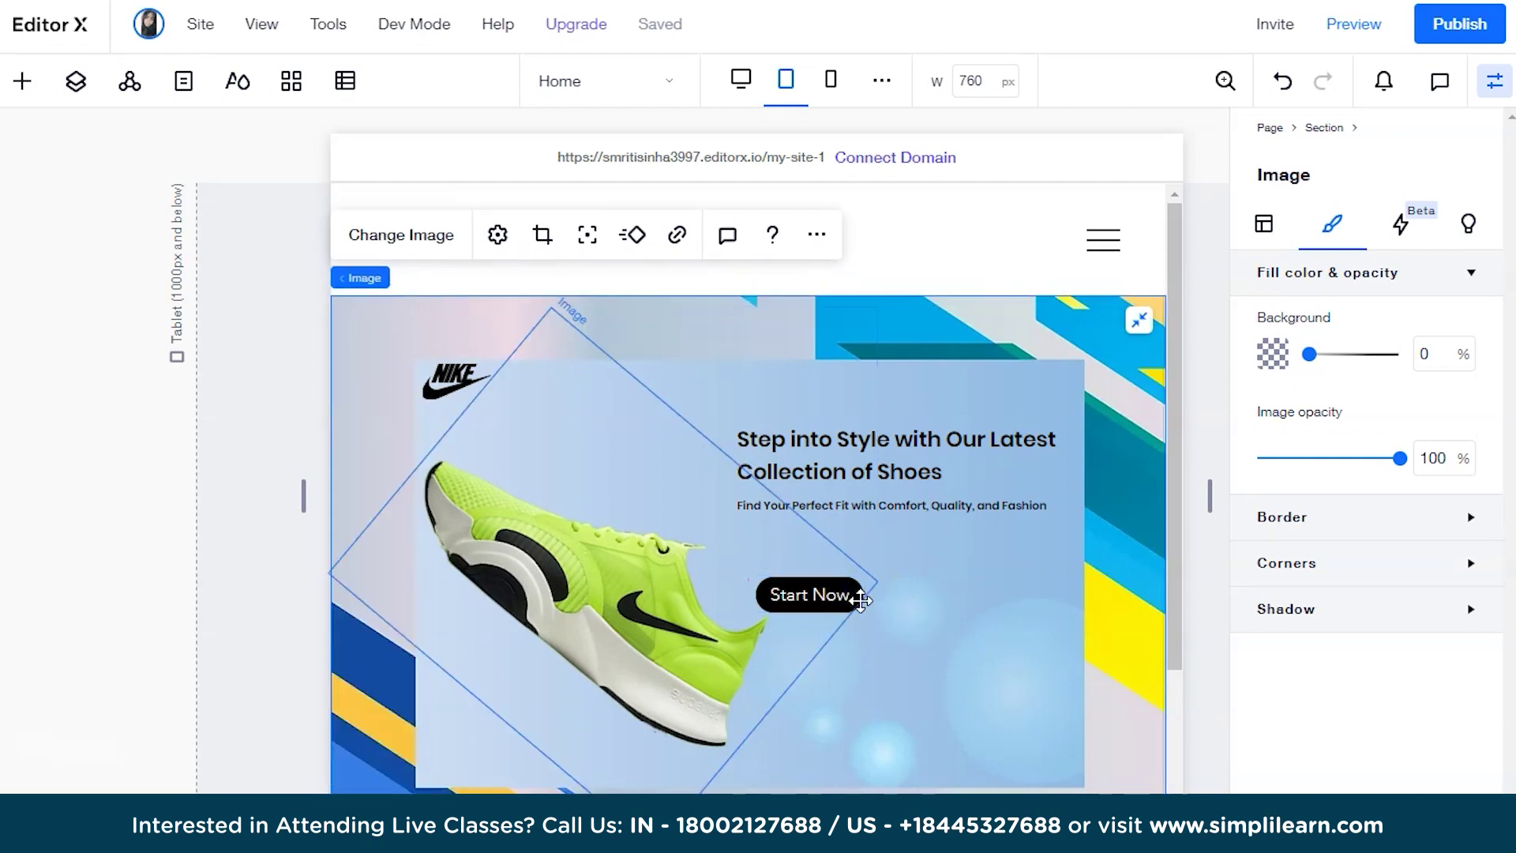
{"action": "left_click", "coordinate": [861, 600]}
{"action": "left_click_drag", "start_coordinate": [863, 598], "coordinate": [838, 548]}
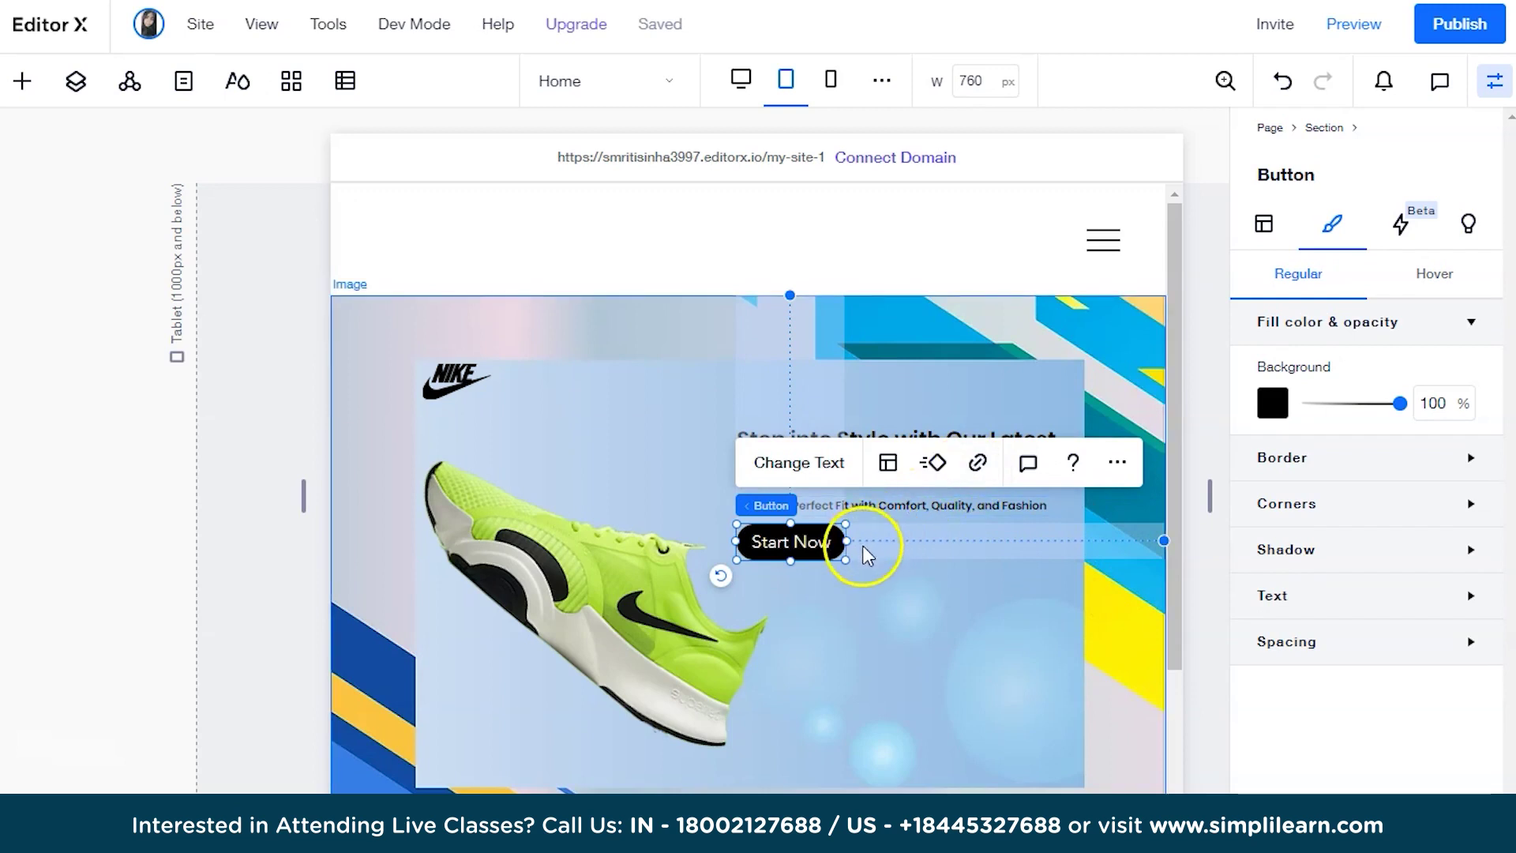
{"action": "left_click", "coordinate": [892, 509]}
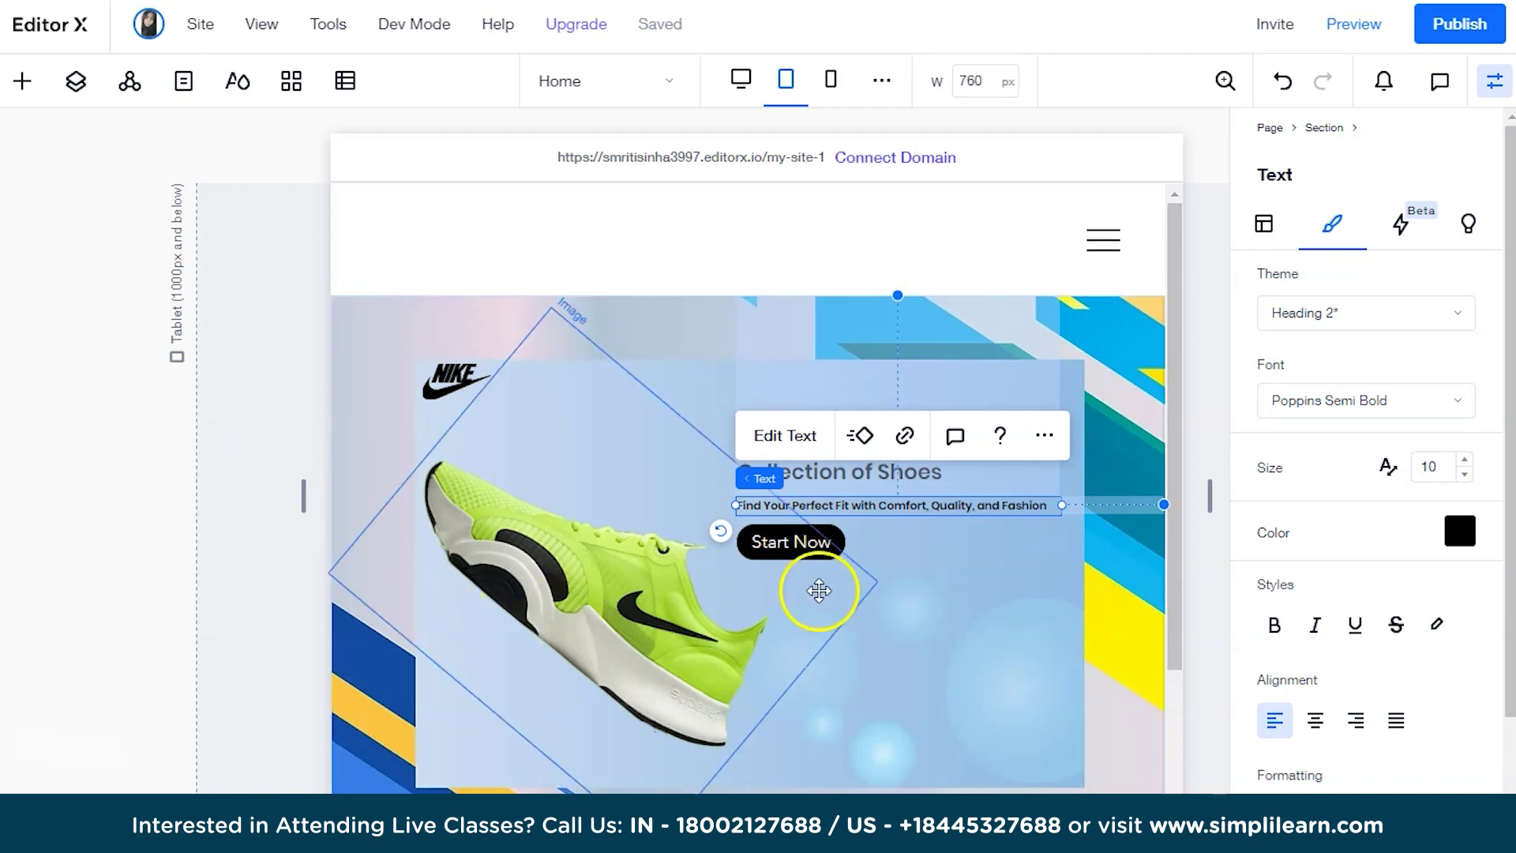
{"action": "left_click", "coordinate": [908, 650]}
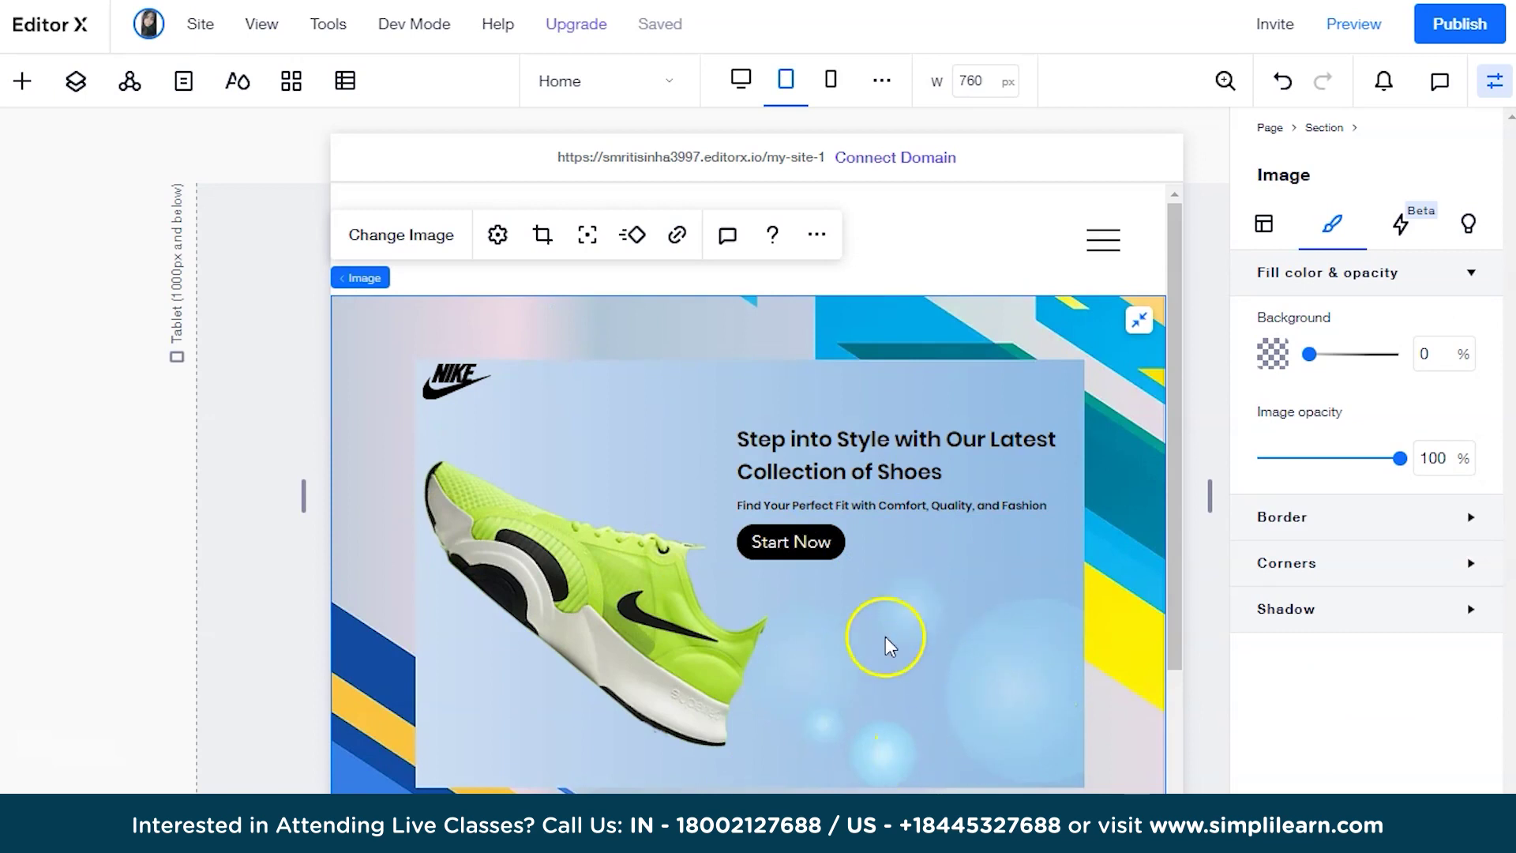
{"action": "left_click", "coordinate": [255, 278]}
- Add a new image element below the Start Now button on the banner and open its picture for replacement
{"action": "left_click", "coordinate": [21, 80]}
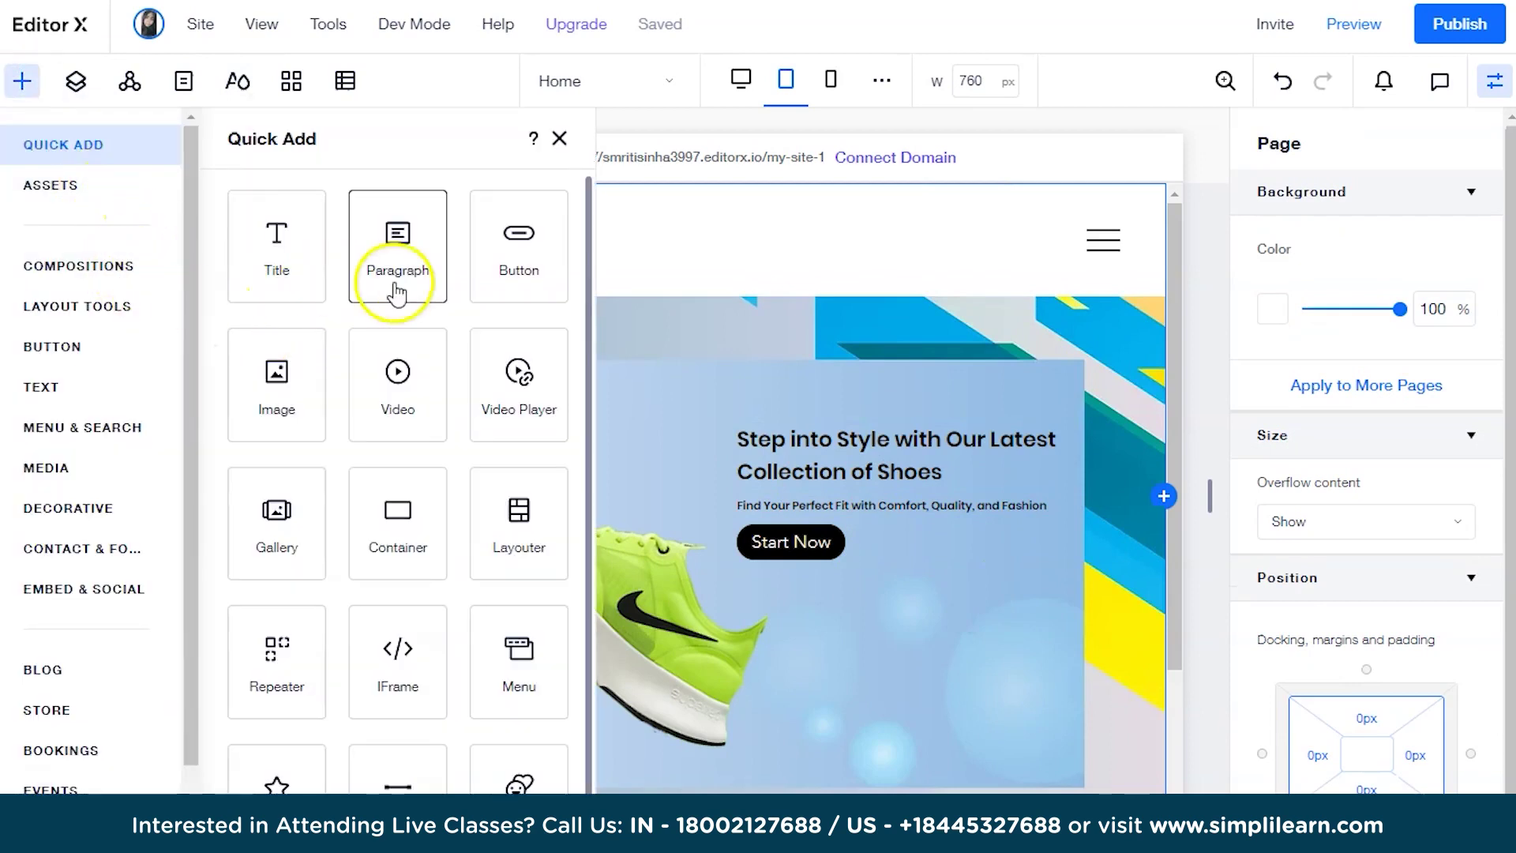
{"action": "left_click", "coordinate": [300, 393]}
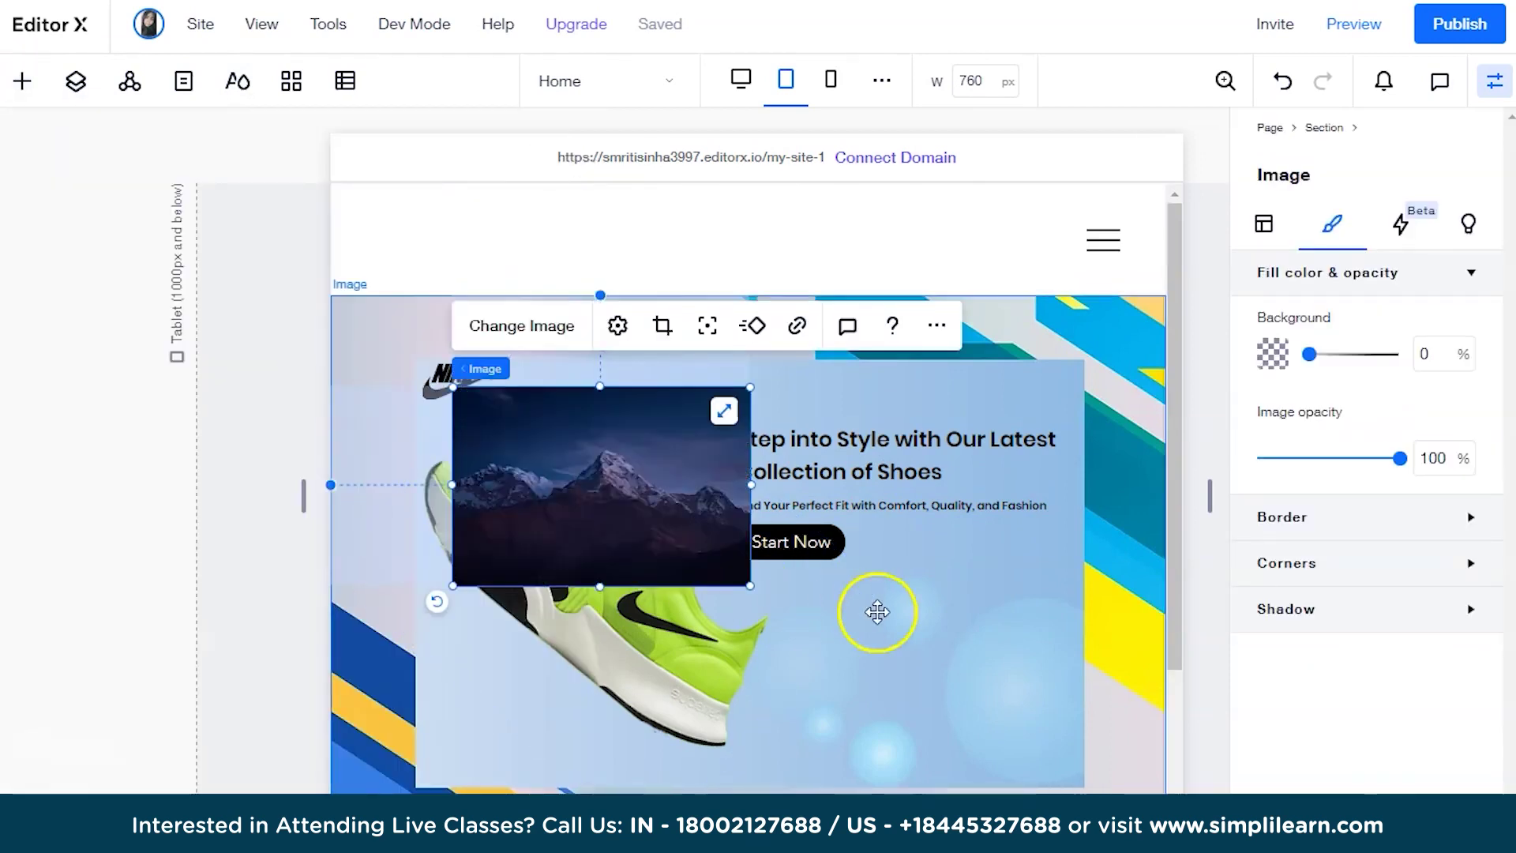
{"action": "left_click_drag", "start_coordinate": [582, 477], "coordinate": [917, 655]}
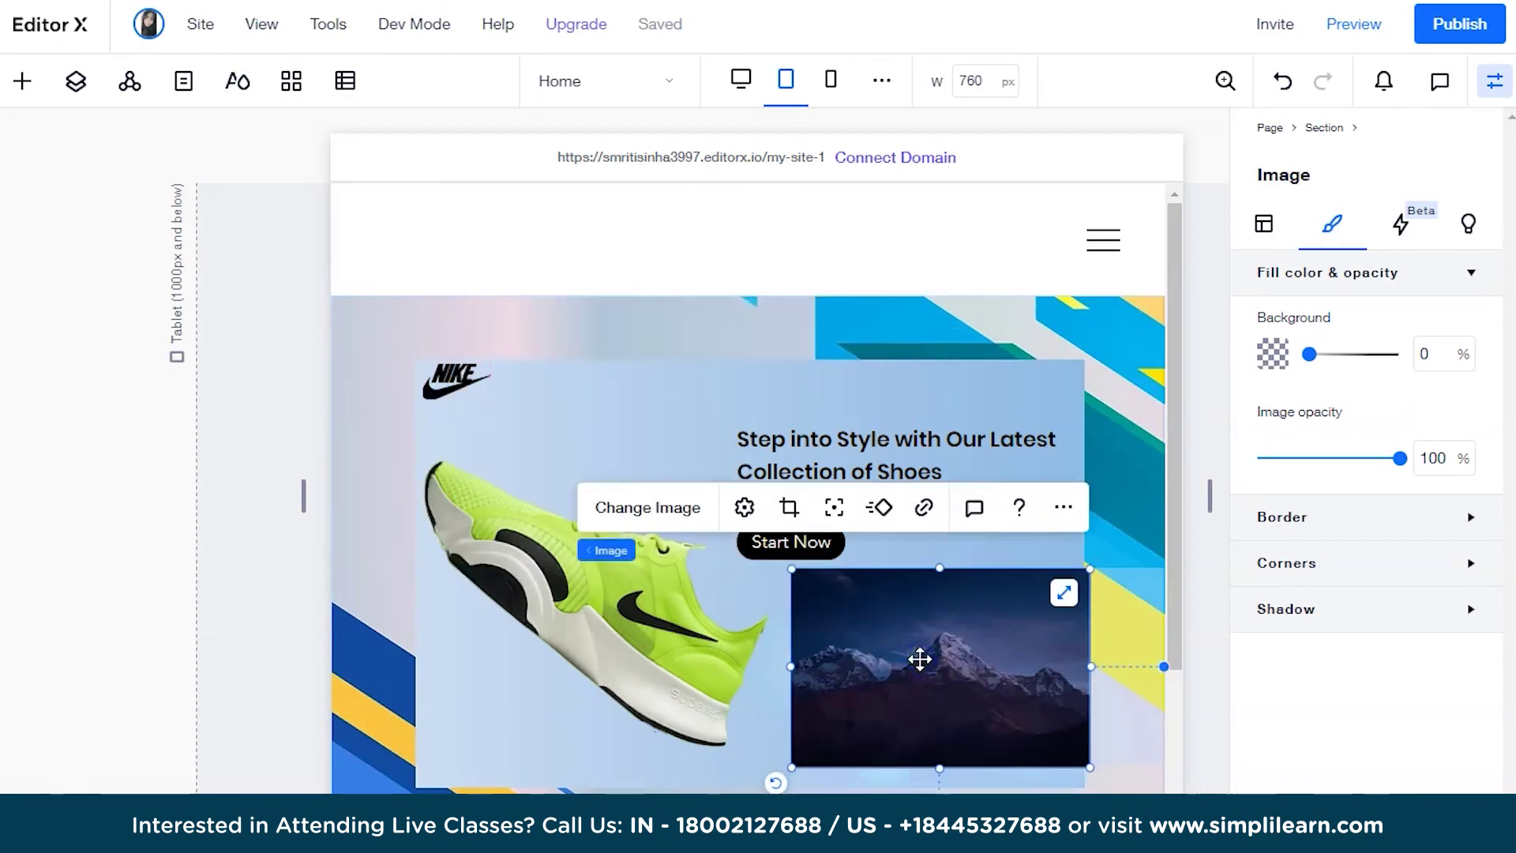
{"action": "left_click", "coordinate": [647, 509]}
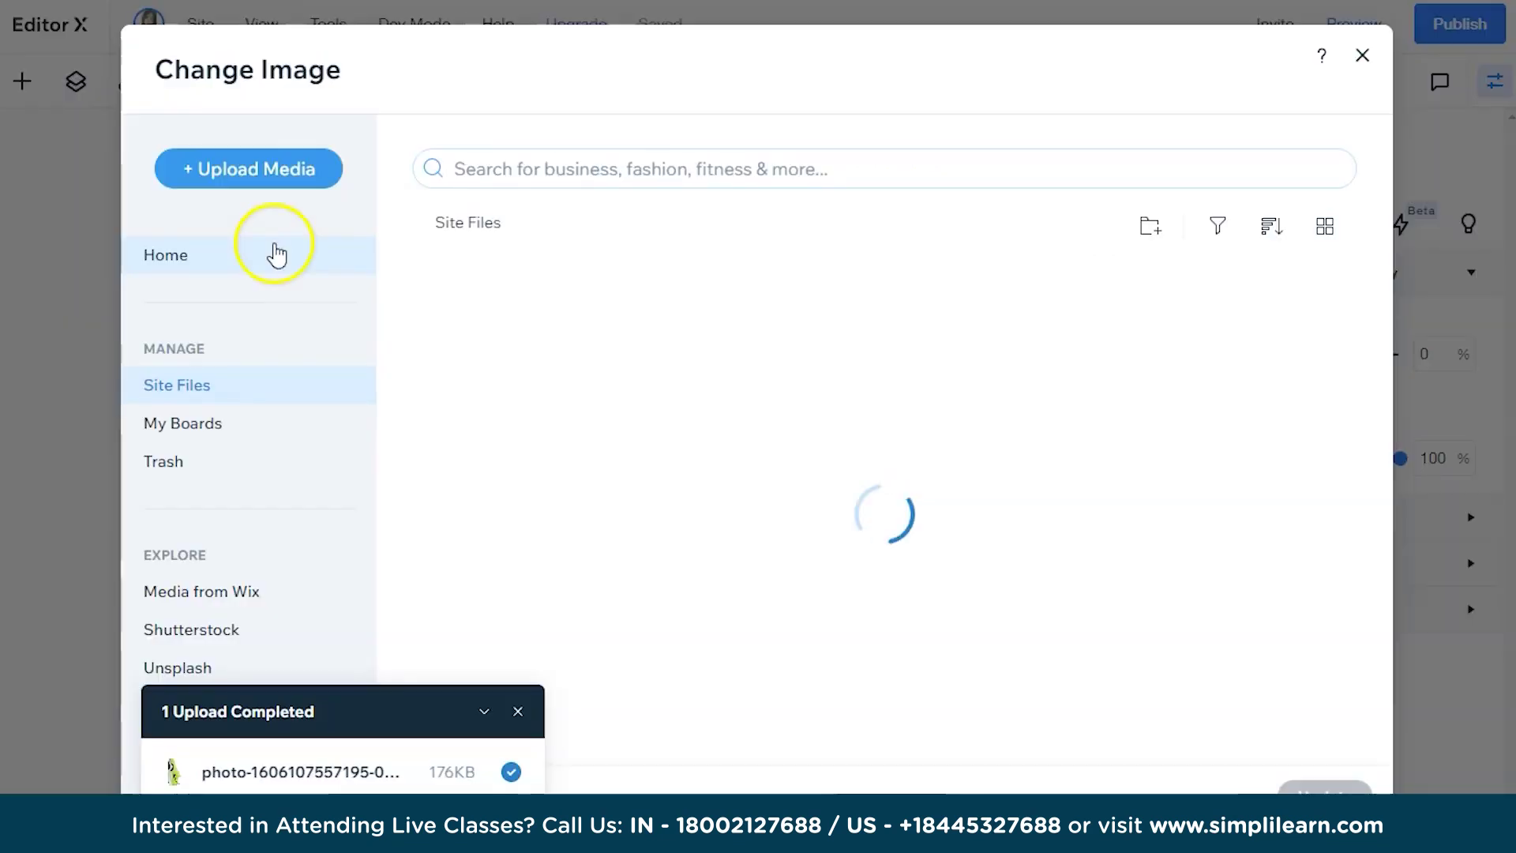
{"action": "left_click", "coordinate": [265, 170]}
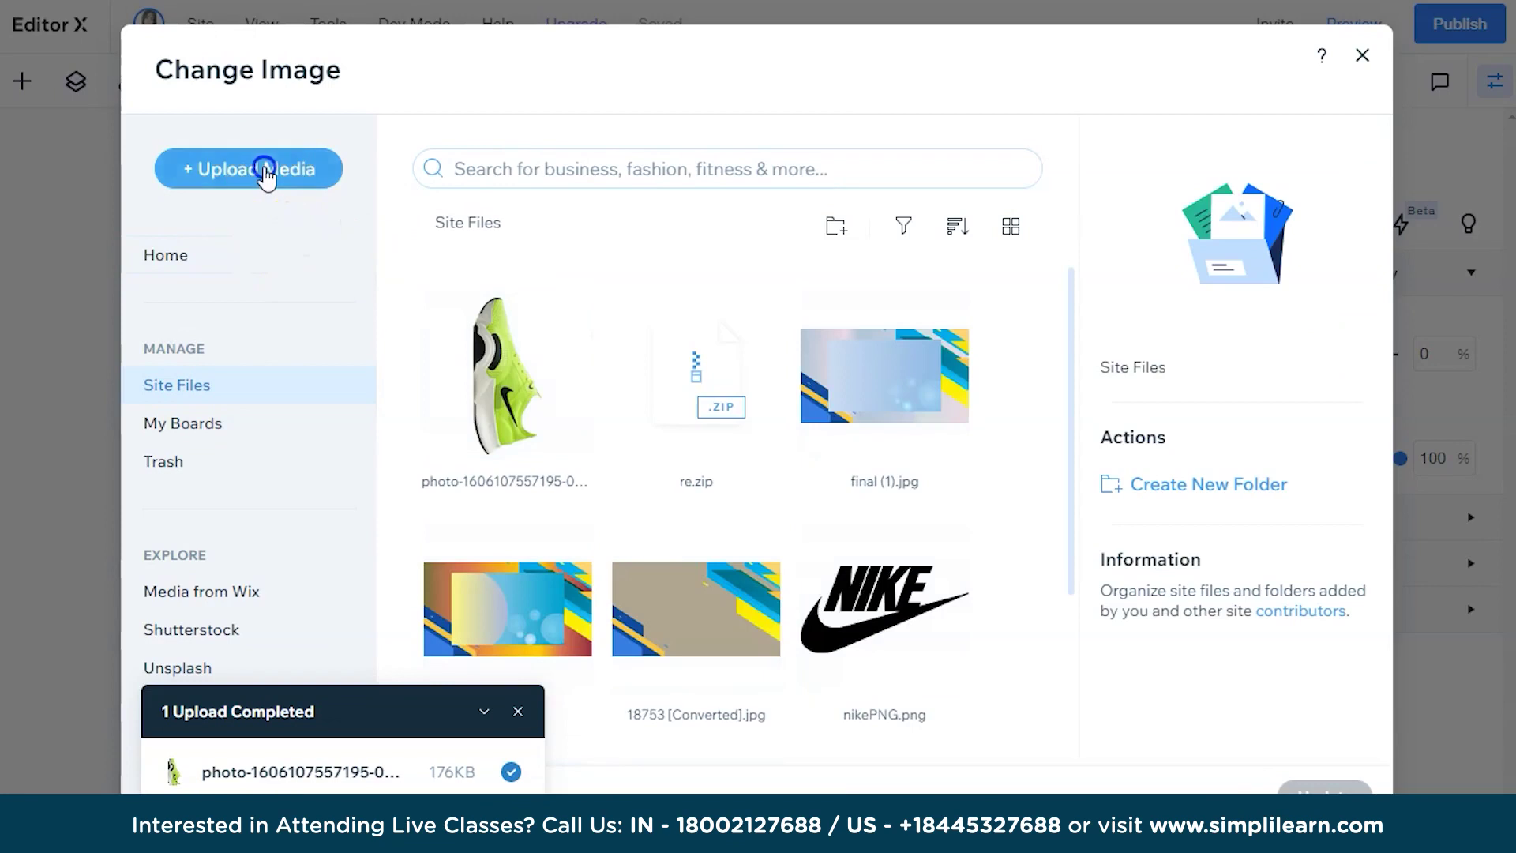
{"action": "left_click", "coordinate": [757, 474]}
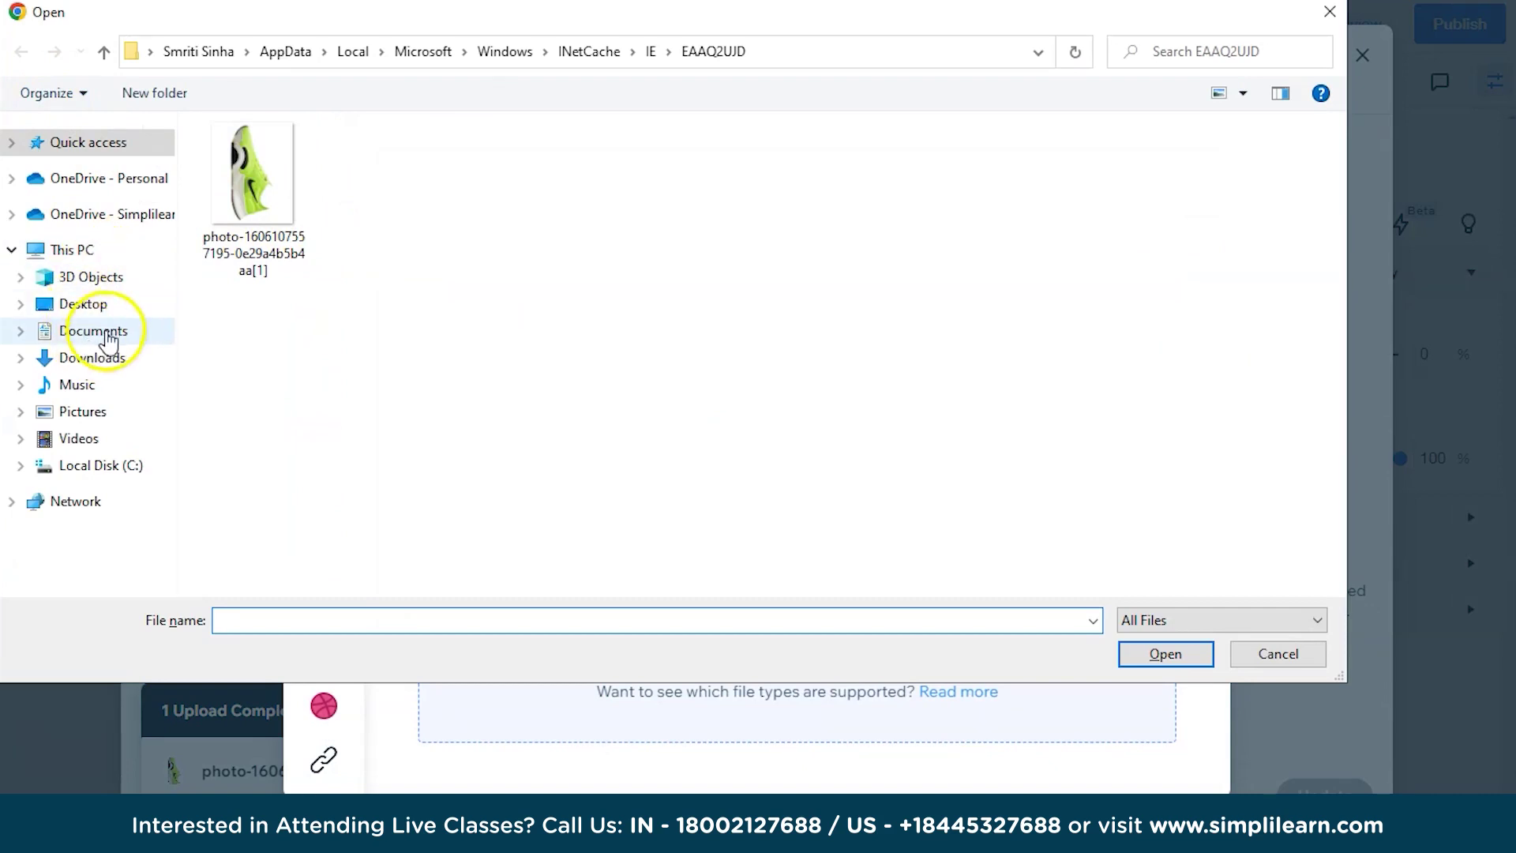
{"action": "left_click", "coordinate": [106, 357]}
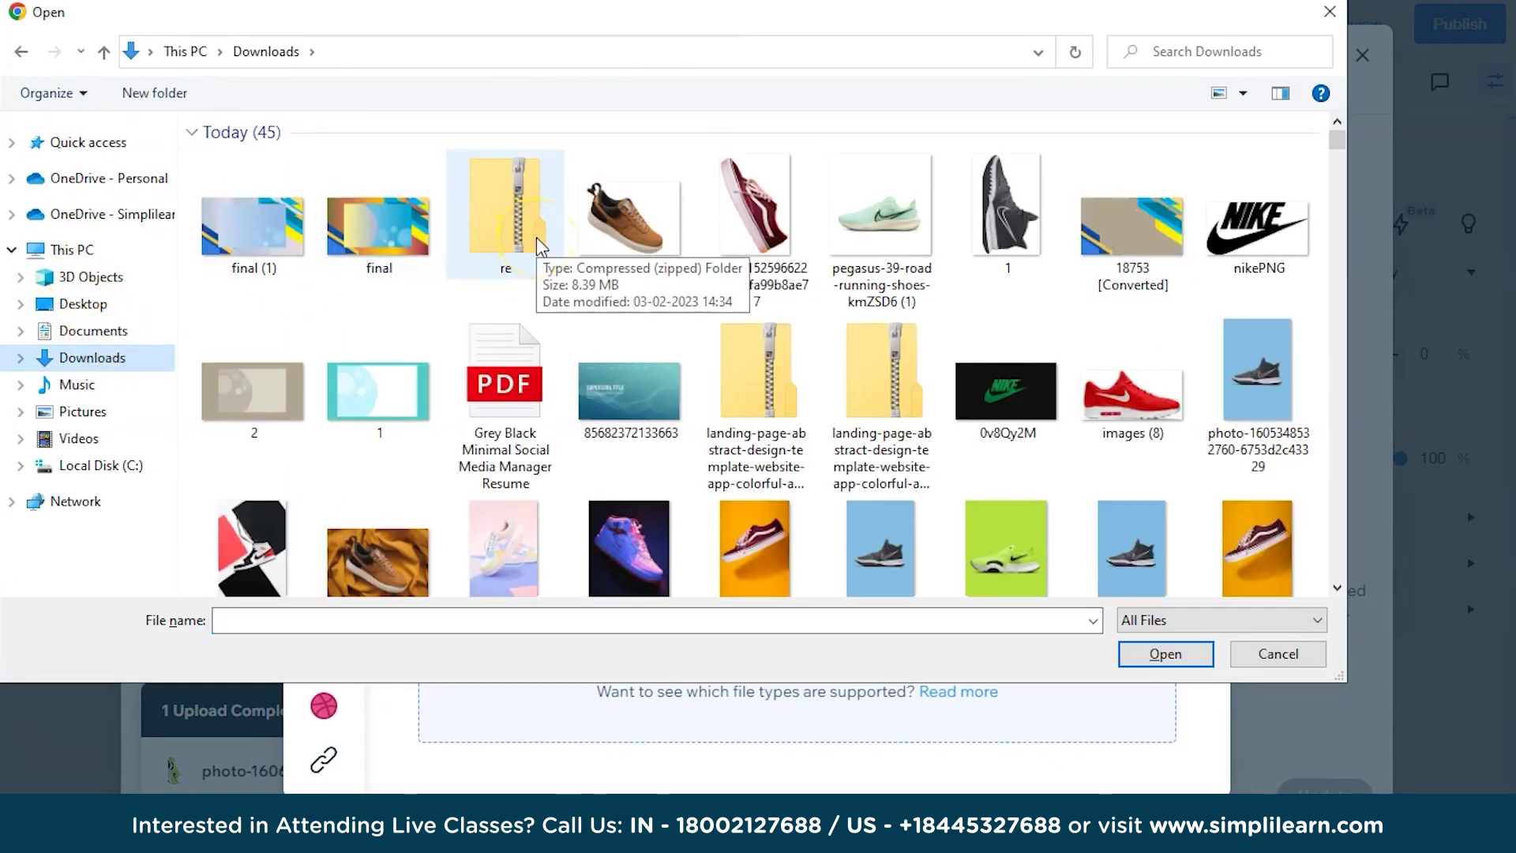
{"action": "double_click", "coordinate": [540, 245]}
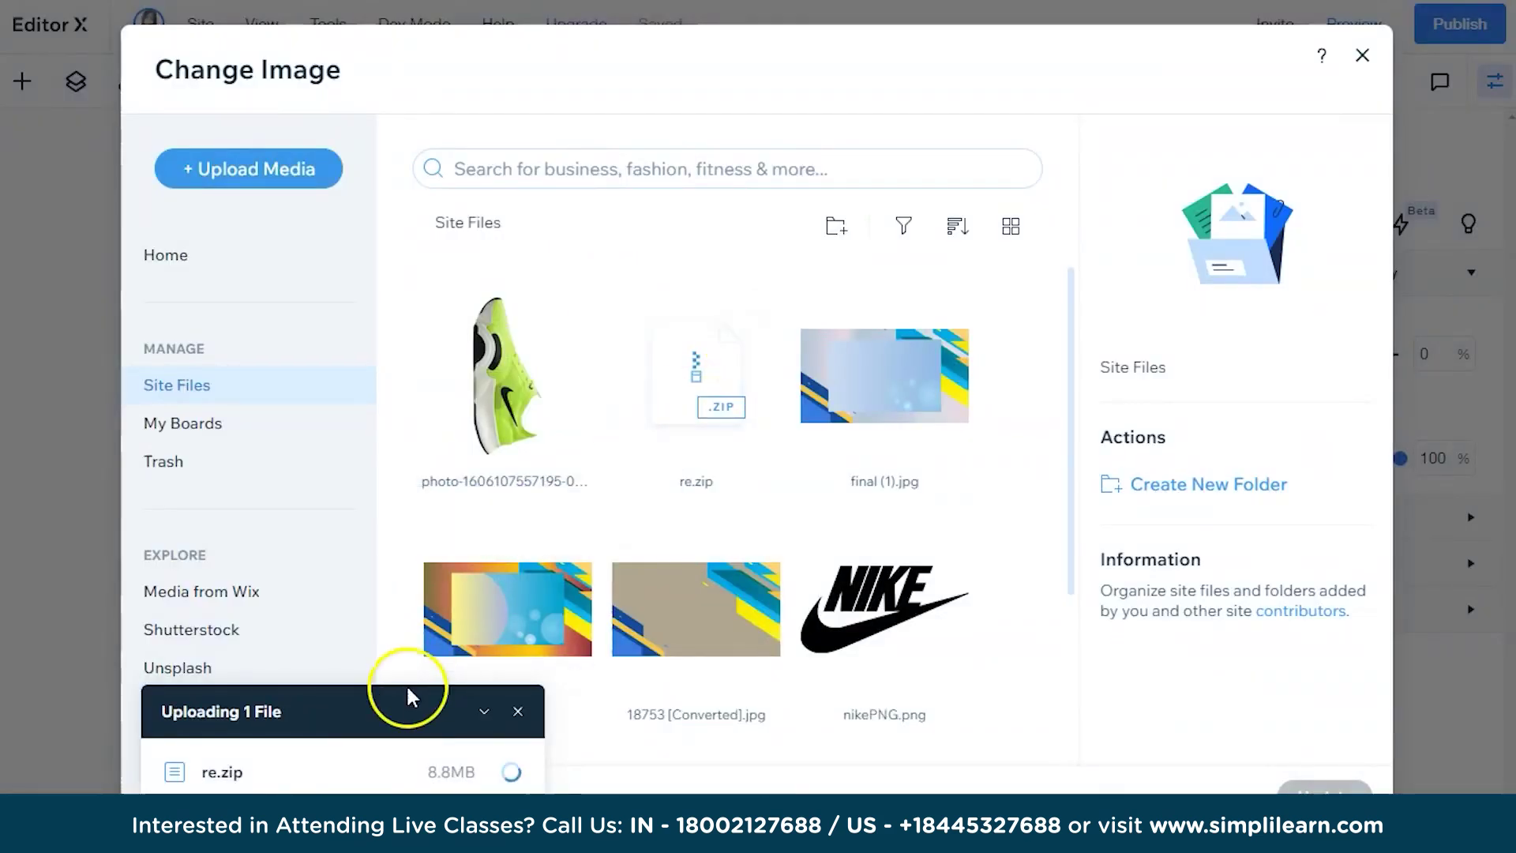
{"action": "left_click", "coordinate": [518, 711]}
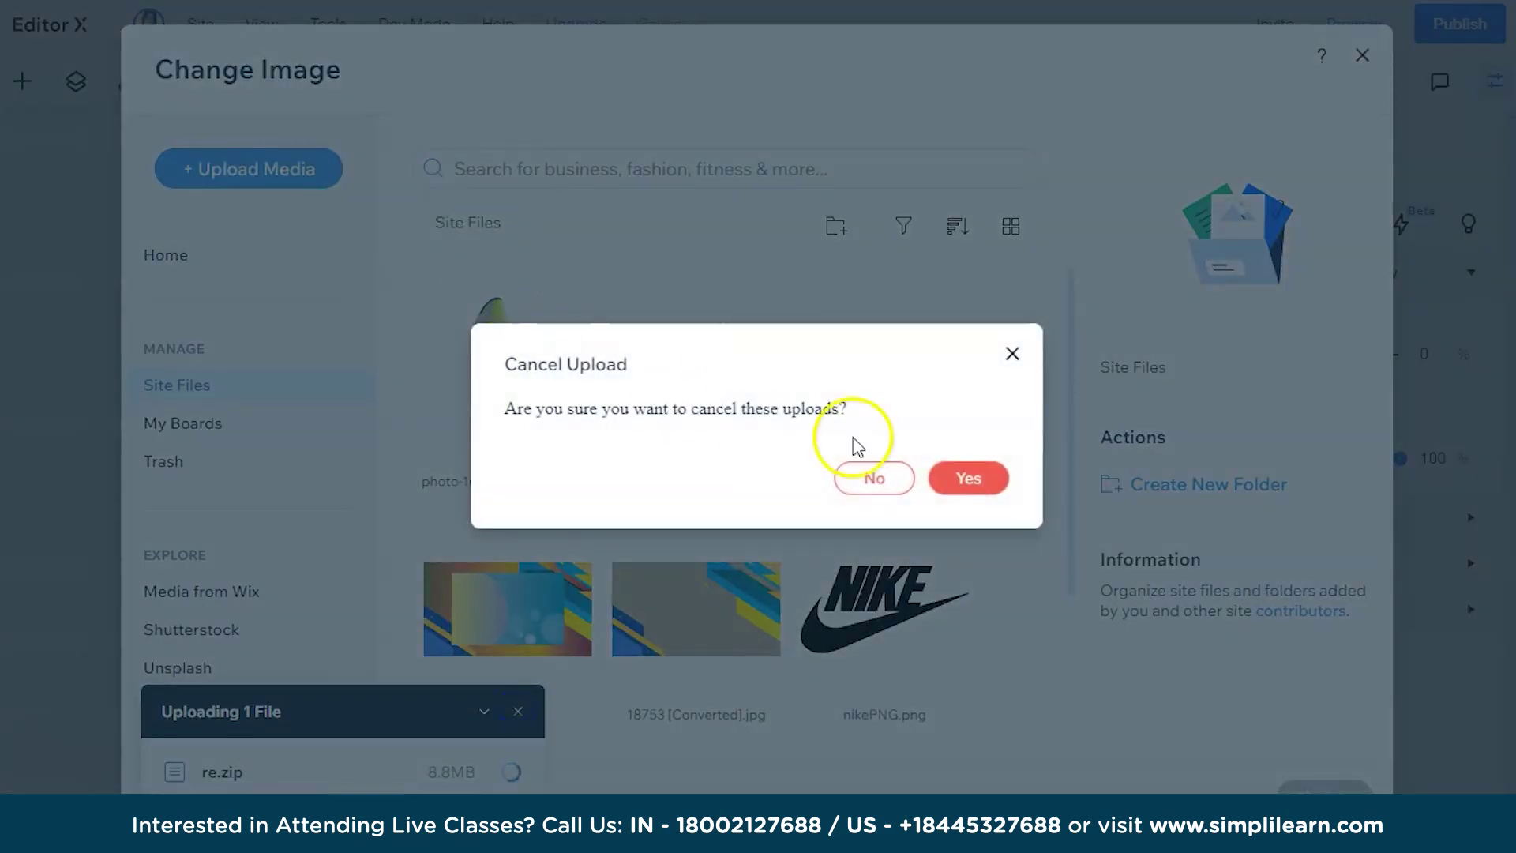
{"action": "left_click", "coordinate": [948, 475]}
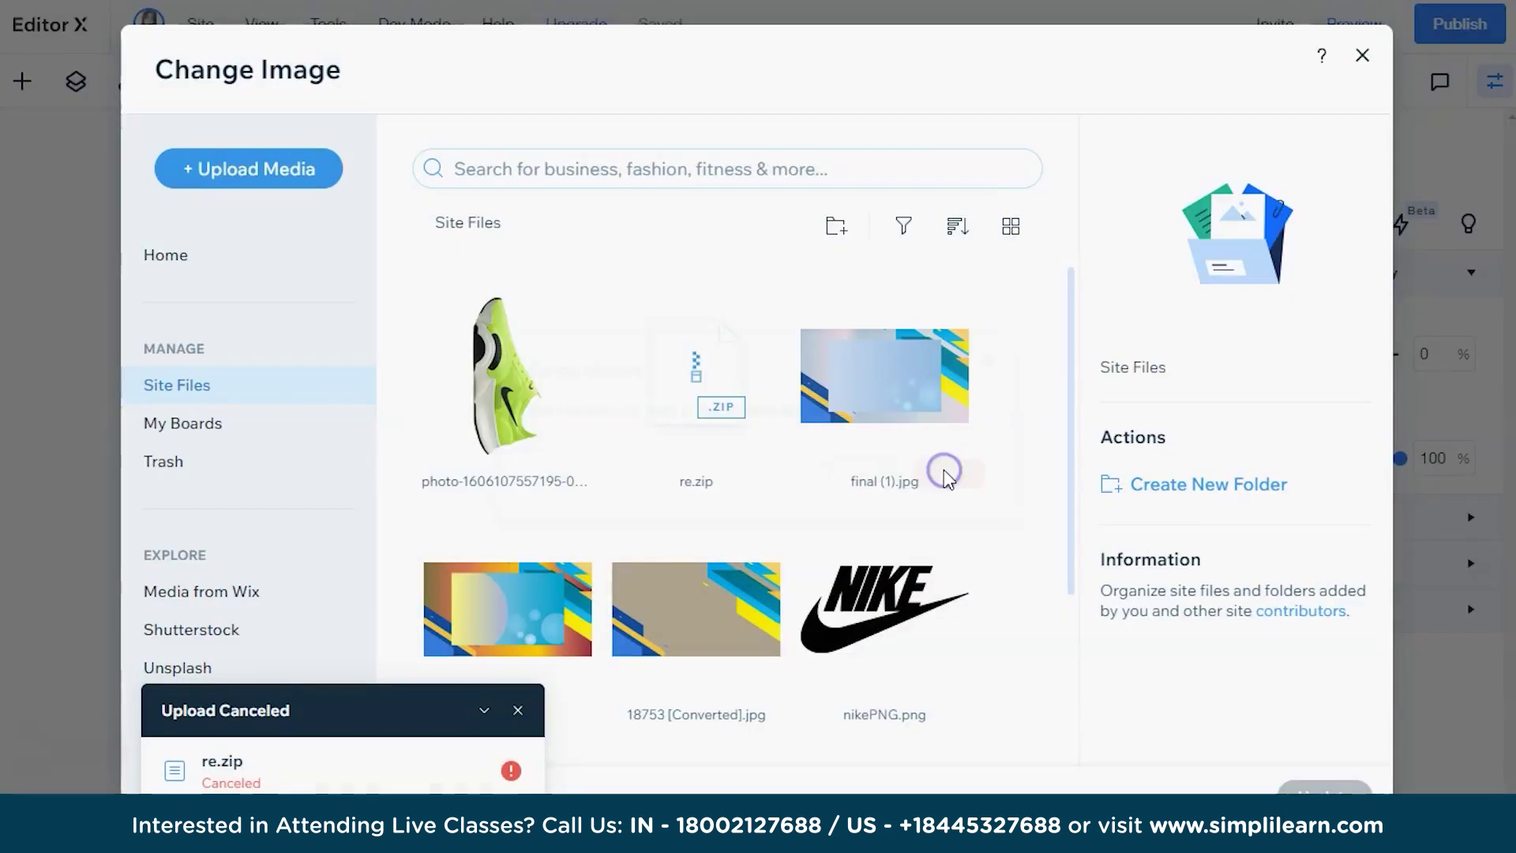
- Upload the black shoe picture 1.png from the Downloads folder and use it as the new image
{"action": "left_click", "coordinate": [241, 183]}
{"action": "left_click", "coordinate": [737, 474]}
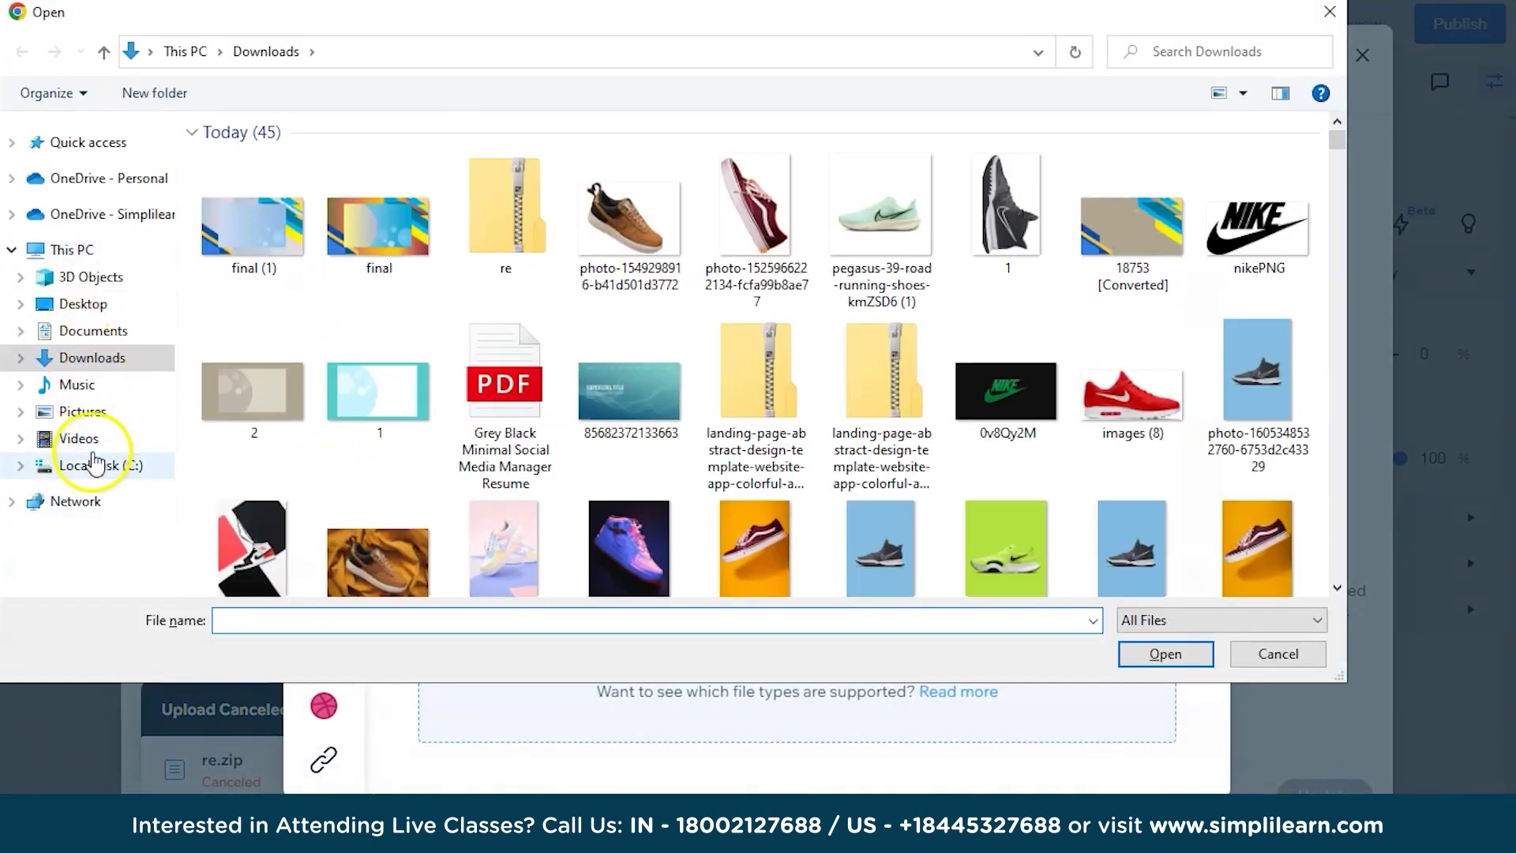
{"action": "left_click", "coordinate": [94, 464]}
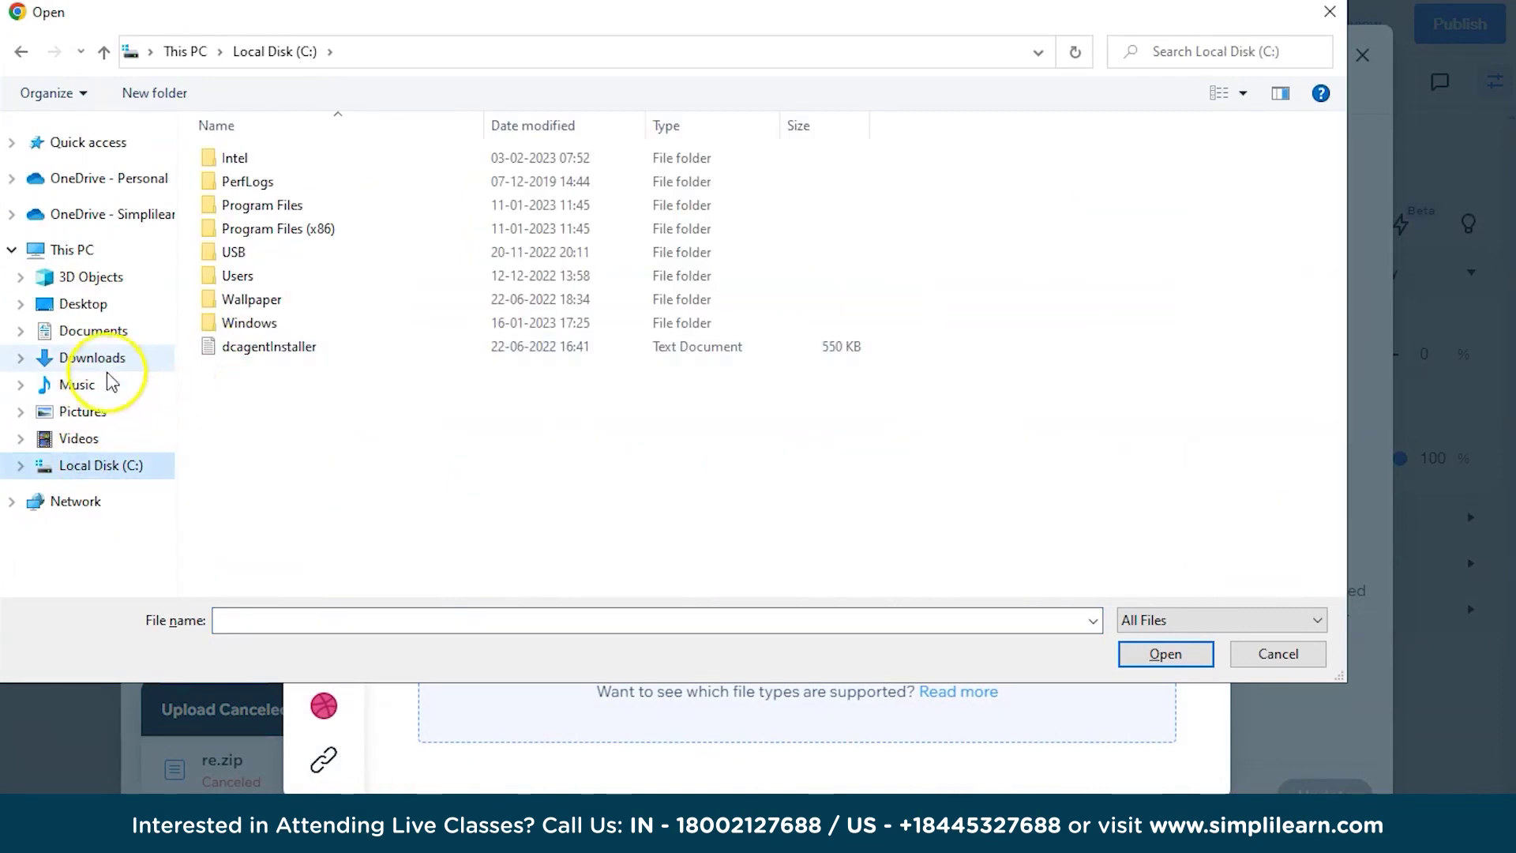
{"action": "left_click", "coordinate": [107, 359]}
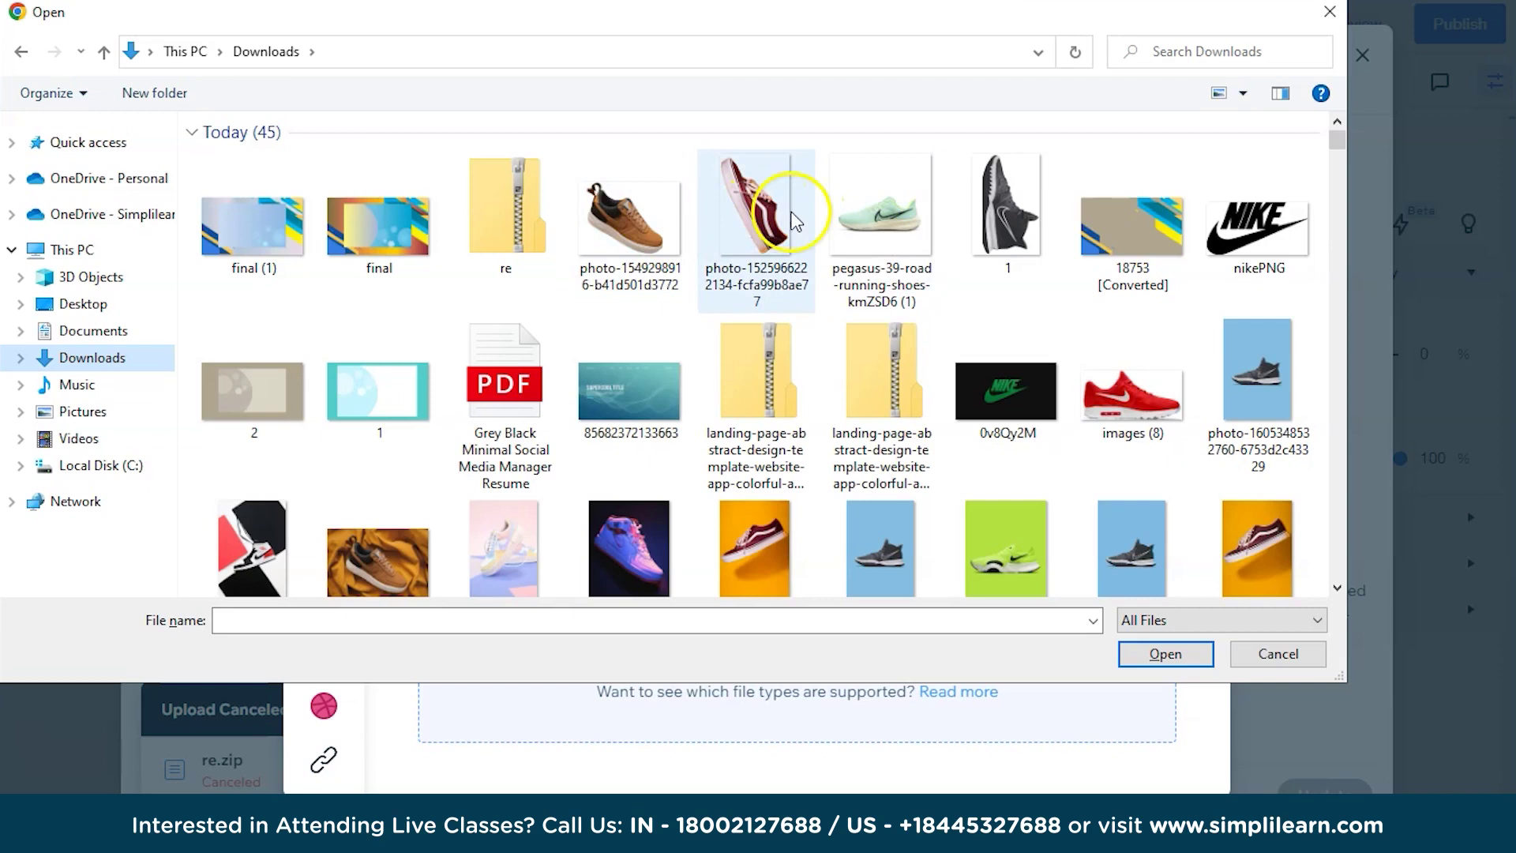
{"action": "double_click", "coordinate": [986, 246]}
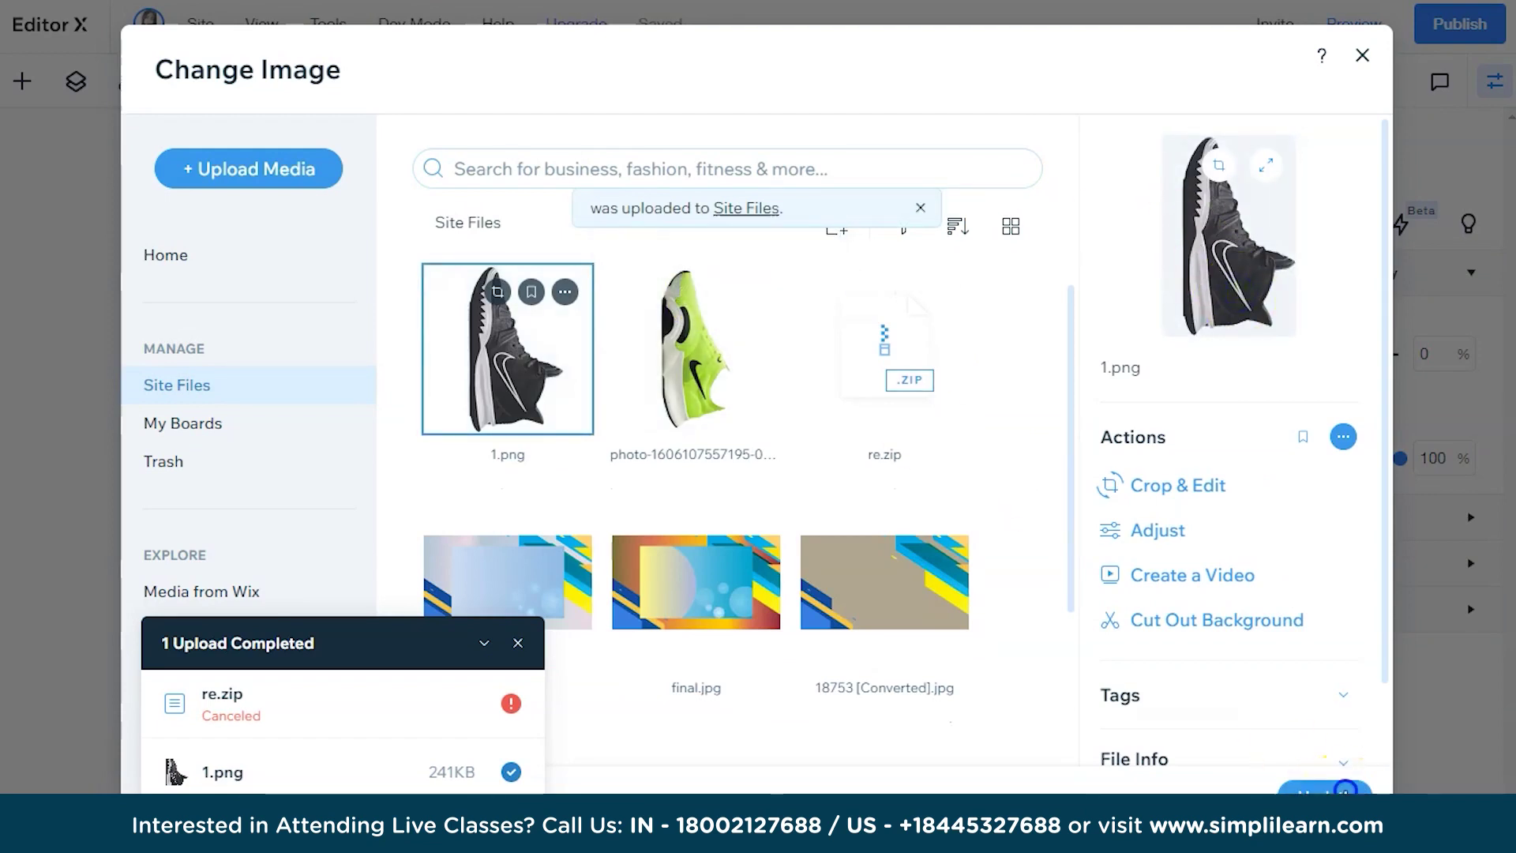
{"action": "left_click", "coordinate": [1342, 787]}
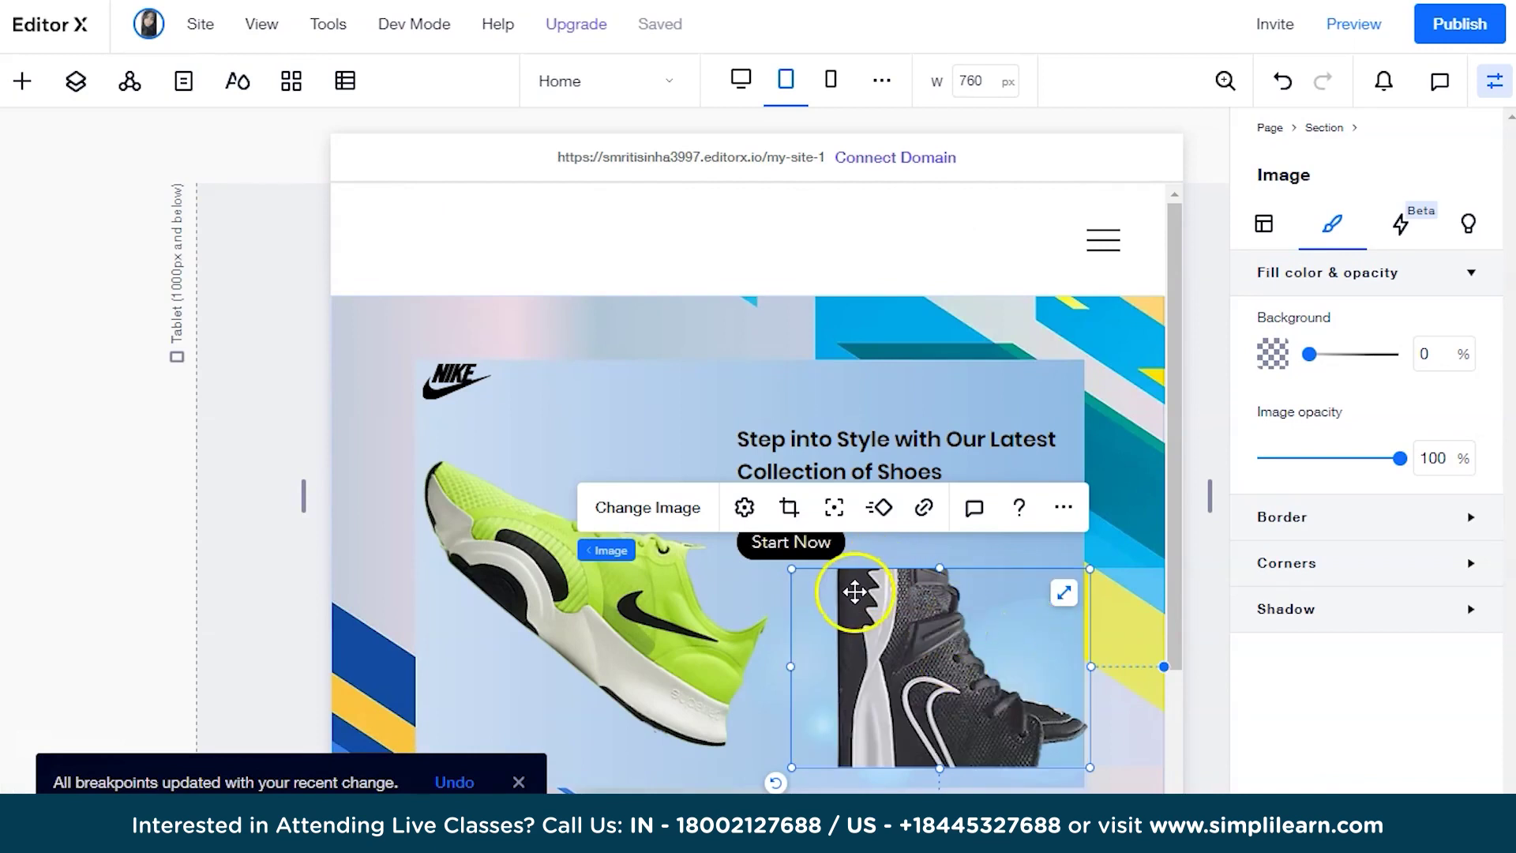
- Shift the black shoe image upward over the headline and extend its crop vertically to include the whole shoe
{"action": "left_click_drag", "start_coordinate": [870, 616], "coordinate": [816, 477]}
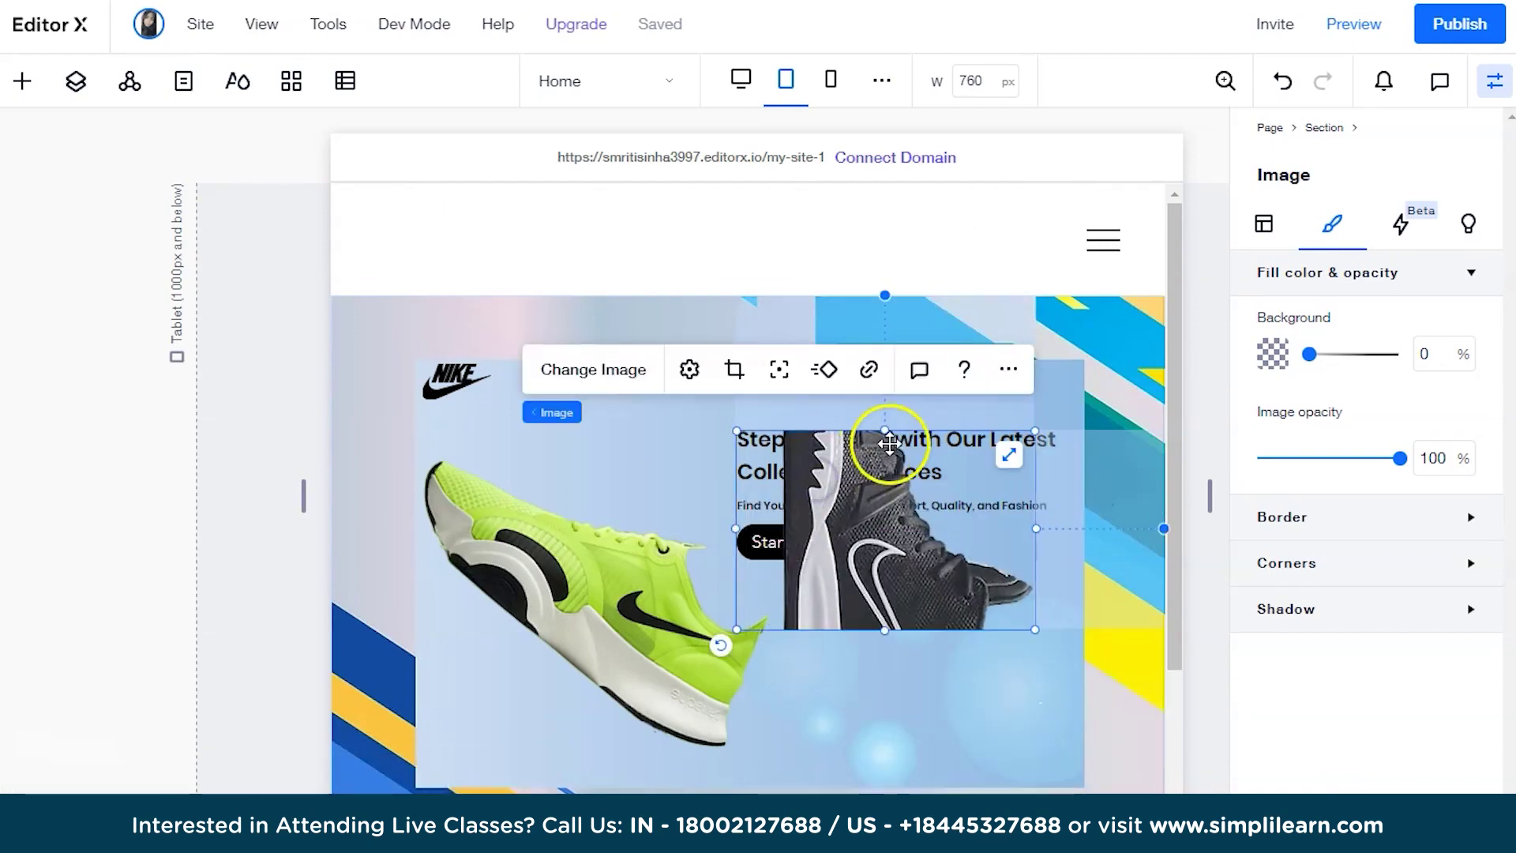
{"action": "left_click_drag", "start_coordinate": [881, 431], "coordinate": [884, 489]}
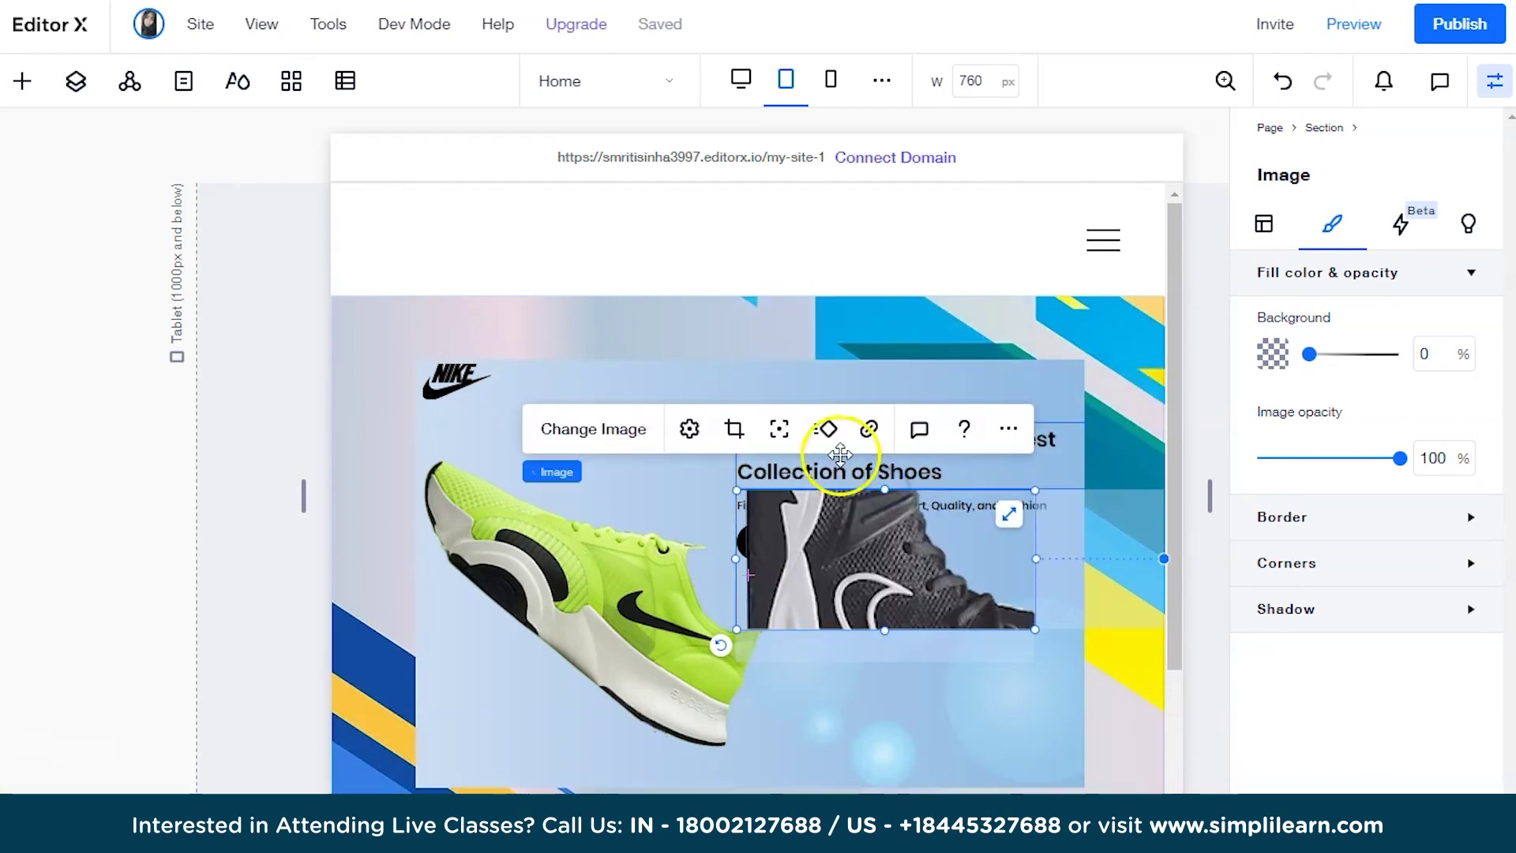
{"action": "left_click", "coordinate": [735, 429]}
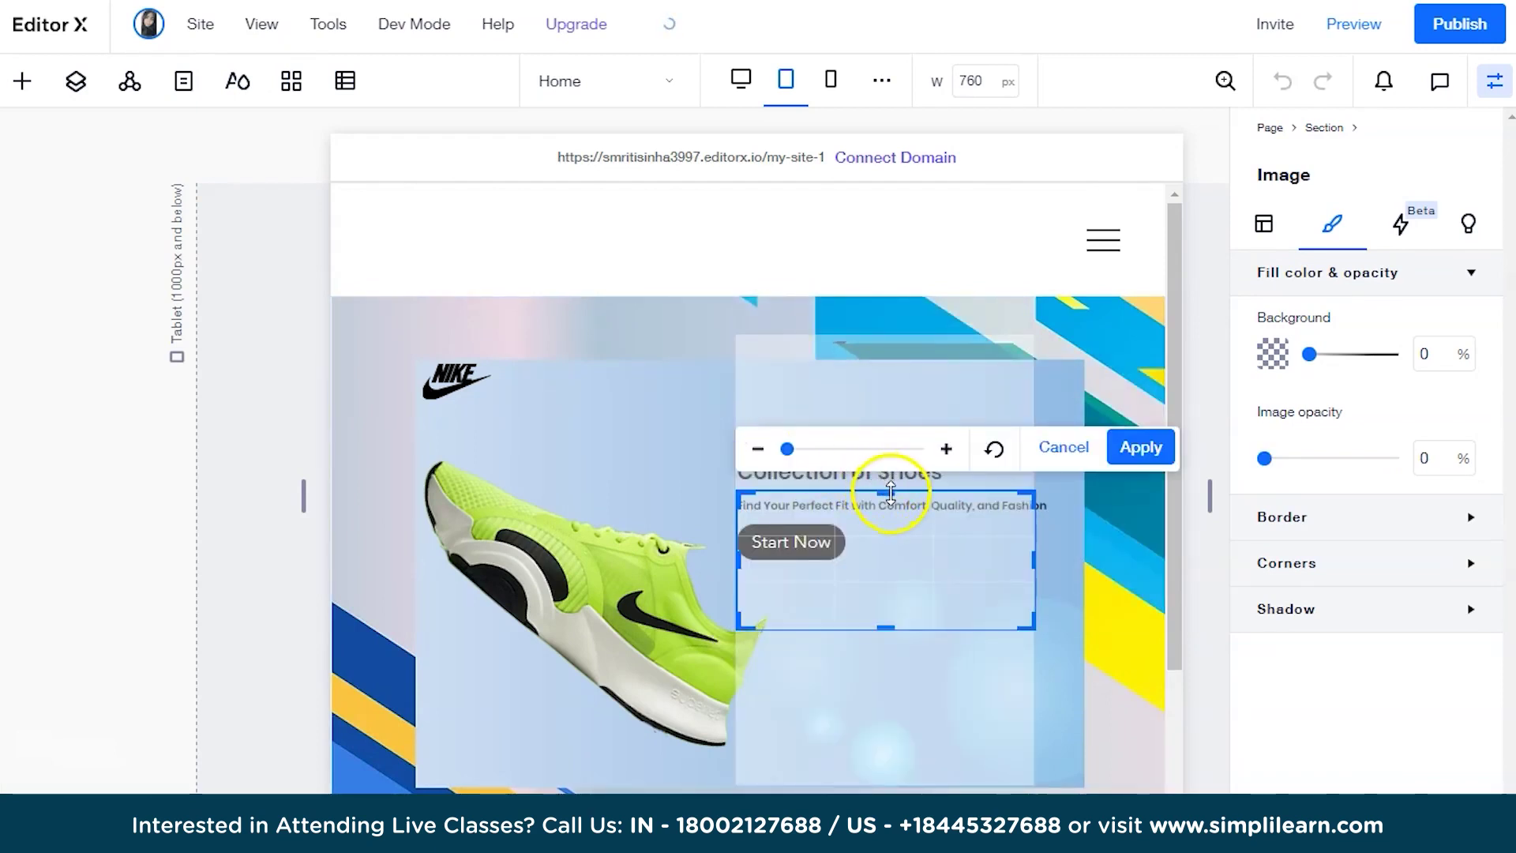
{"action": "left_click_drag", "start_coordinate": [891, 493], "coordinate": [885, 338]}
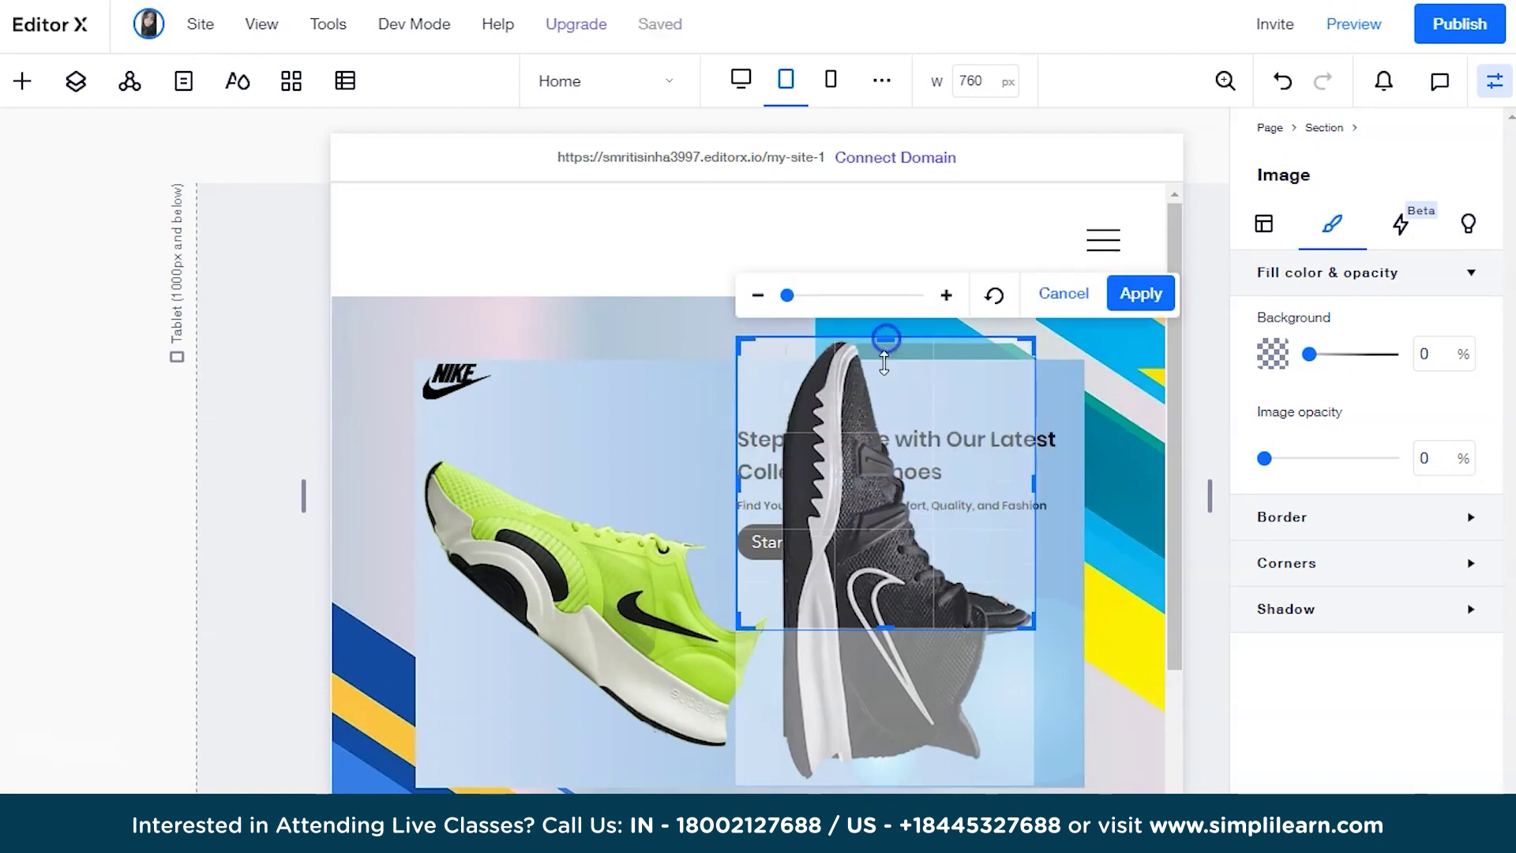
{"action": "left_click_drag", "start_coordinate": [882, 626], "coordinate": [885, 783]}
{"action": "left_click", "coordinate": [1124, 300]}
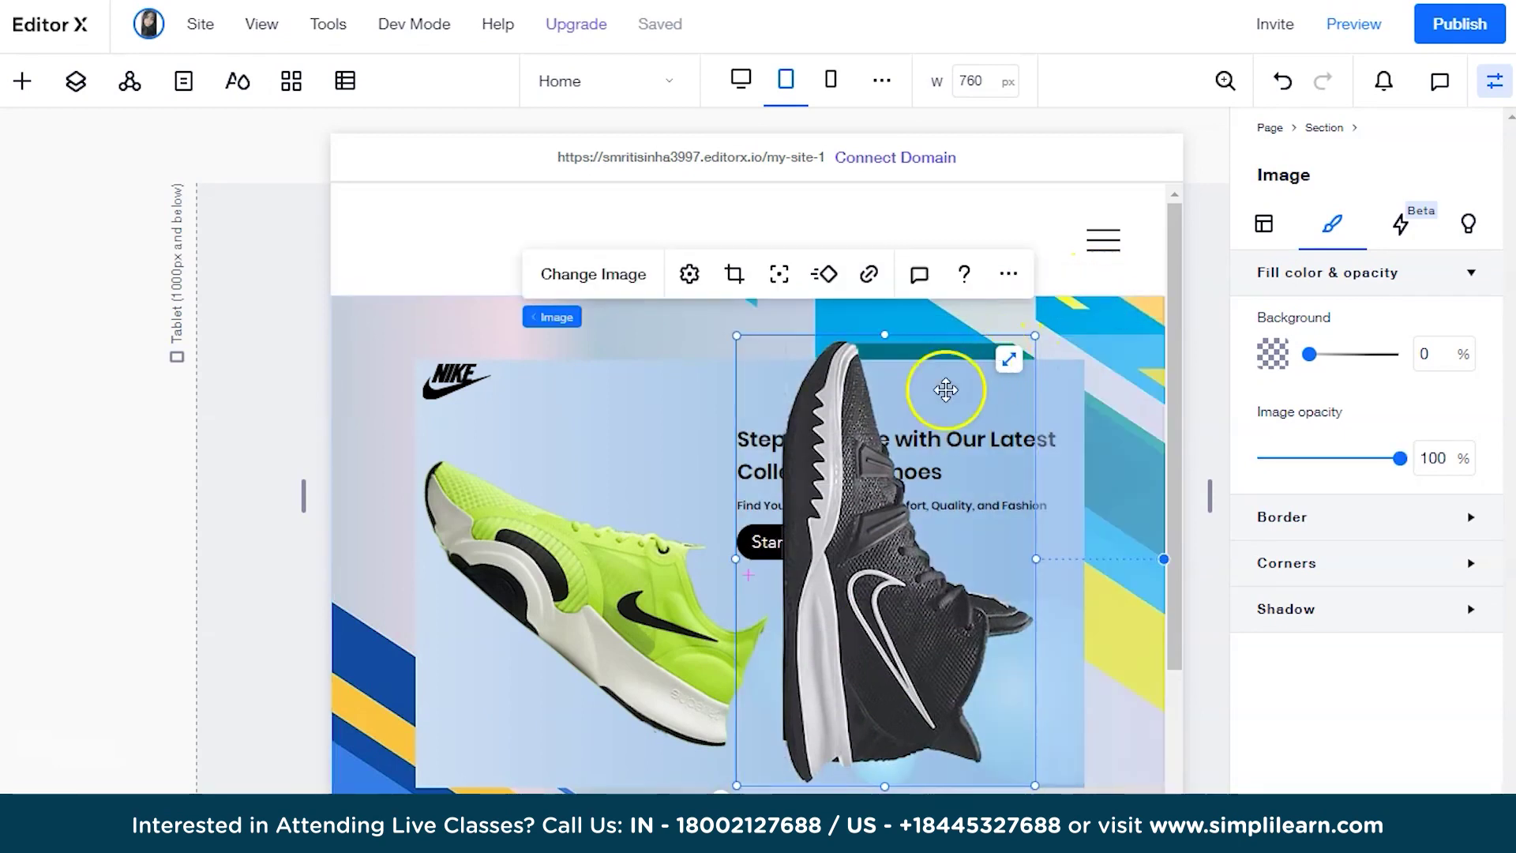
- Rotate the black shoe image to about 240° and place it at a much smaller size in the blue panel's lower-right corner
{"action": "left_click_drag", "start_coordinate": [870, 450], "coordinate": [869, 479]}
{"action": "left_click_drag", "start_coordinate": [664, 723], "coordinate": [960, 495]}
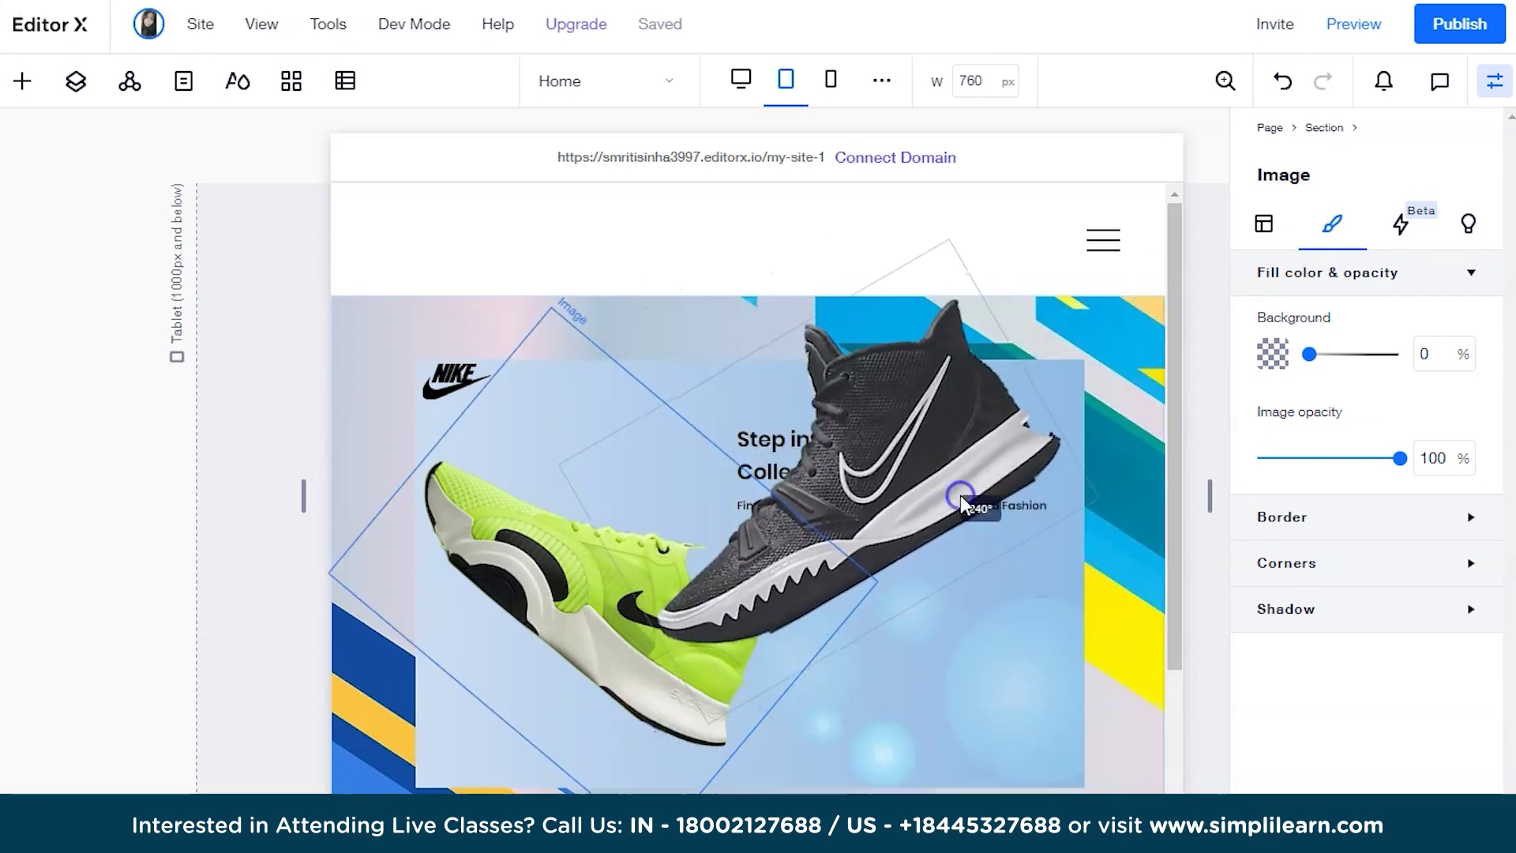
{"action": "left_click_drag", "start_coordinate": [957, 234], "coordinate": [714, 576]}
{"action": "left_click_drag", "start_coordinate": [758, 660], "coordinate": [971, 695]}
{"action": "mouse_move", "coordinate": [982, 643]}
{"action": "left_mouse_down"}
{"action": "mouse_move", "coordinate": [1026, 598]}
{"action": "mouse_move", "coordinate": [973, 707]}
{"action": "mouse_move", "coordinate": [995, 651]}
{"action": "left_mouse_up"}
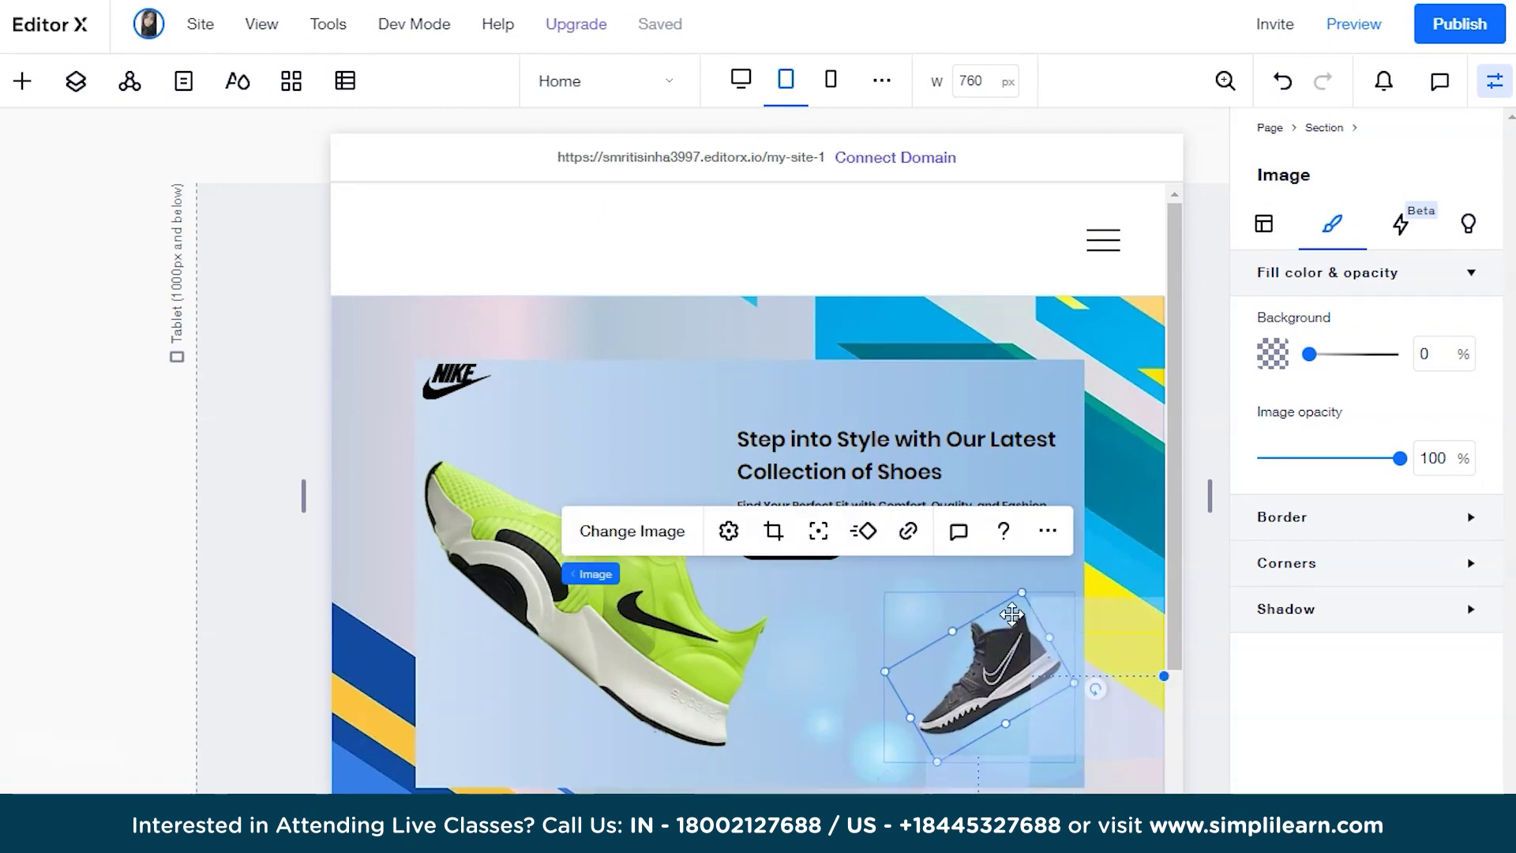
{"action": "left_click_drag", "start_coordinate": [1026, 596], "coordinate": [1040, 562]}
{"action": "left_click_drag", "start_coordinate": [995, 636], "coordinate": [964, 674]}
{"action": "left_click", "coordinate": [1097, 344]}
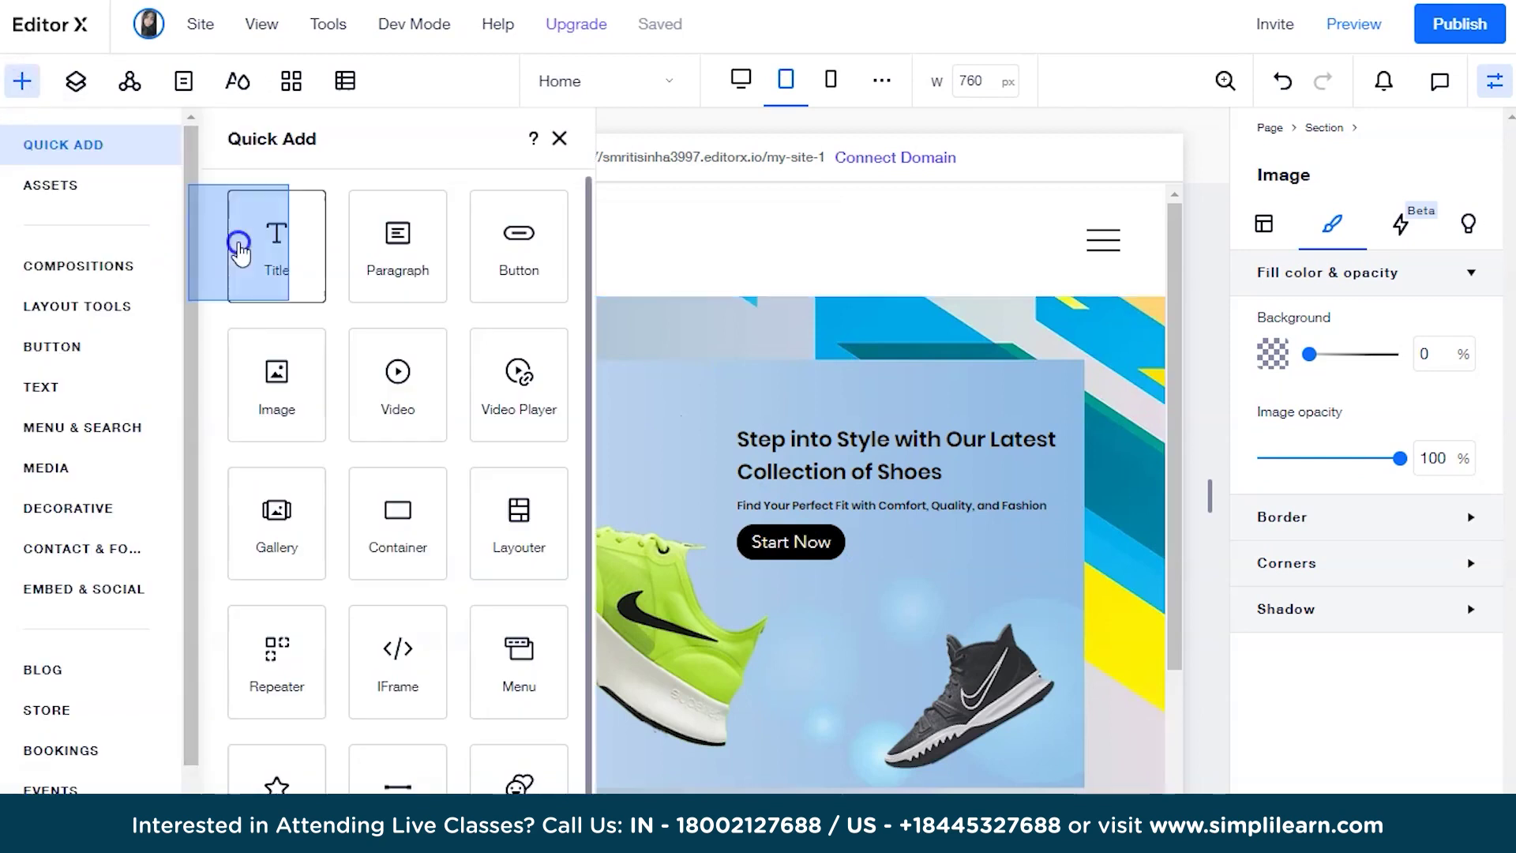
- Add a title text element to the banner and replace its placeholder text with "Home"
{"action": "left_click", "coordinate": [237, 245]}
{"action": "left_click", "coordinate": [705, 480]}
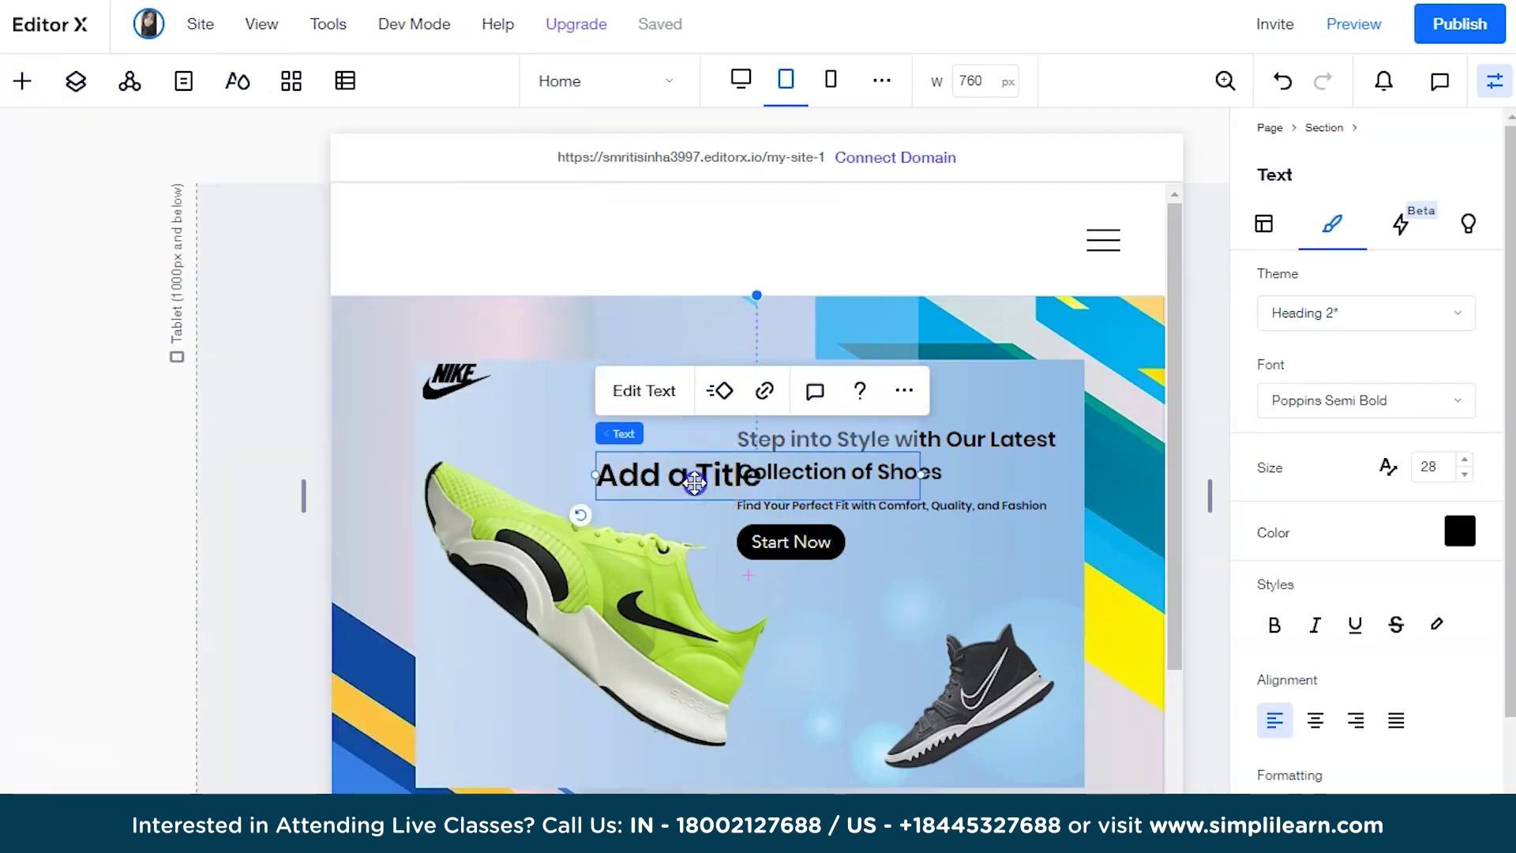
{"action": "double_click", "coordinate": [694, 484]}
{"action": "type", "text": "H"}
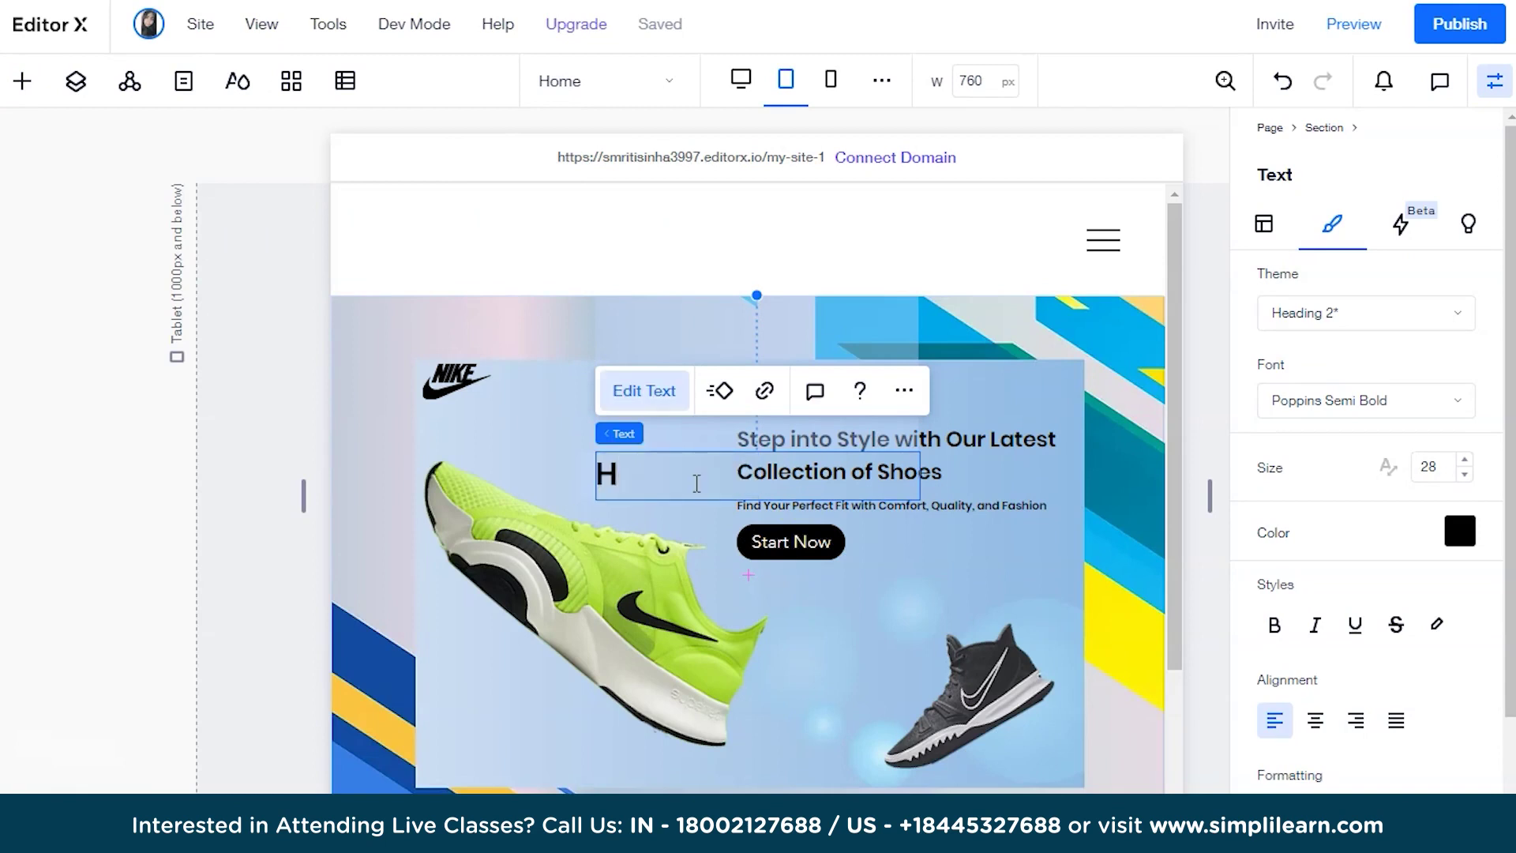
{"action": "type", "text": "ome"}
- Reduce the font size of the Home text to 16
{"action": "double_click", "coordinate": [621, 482]}
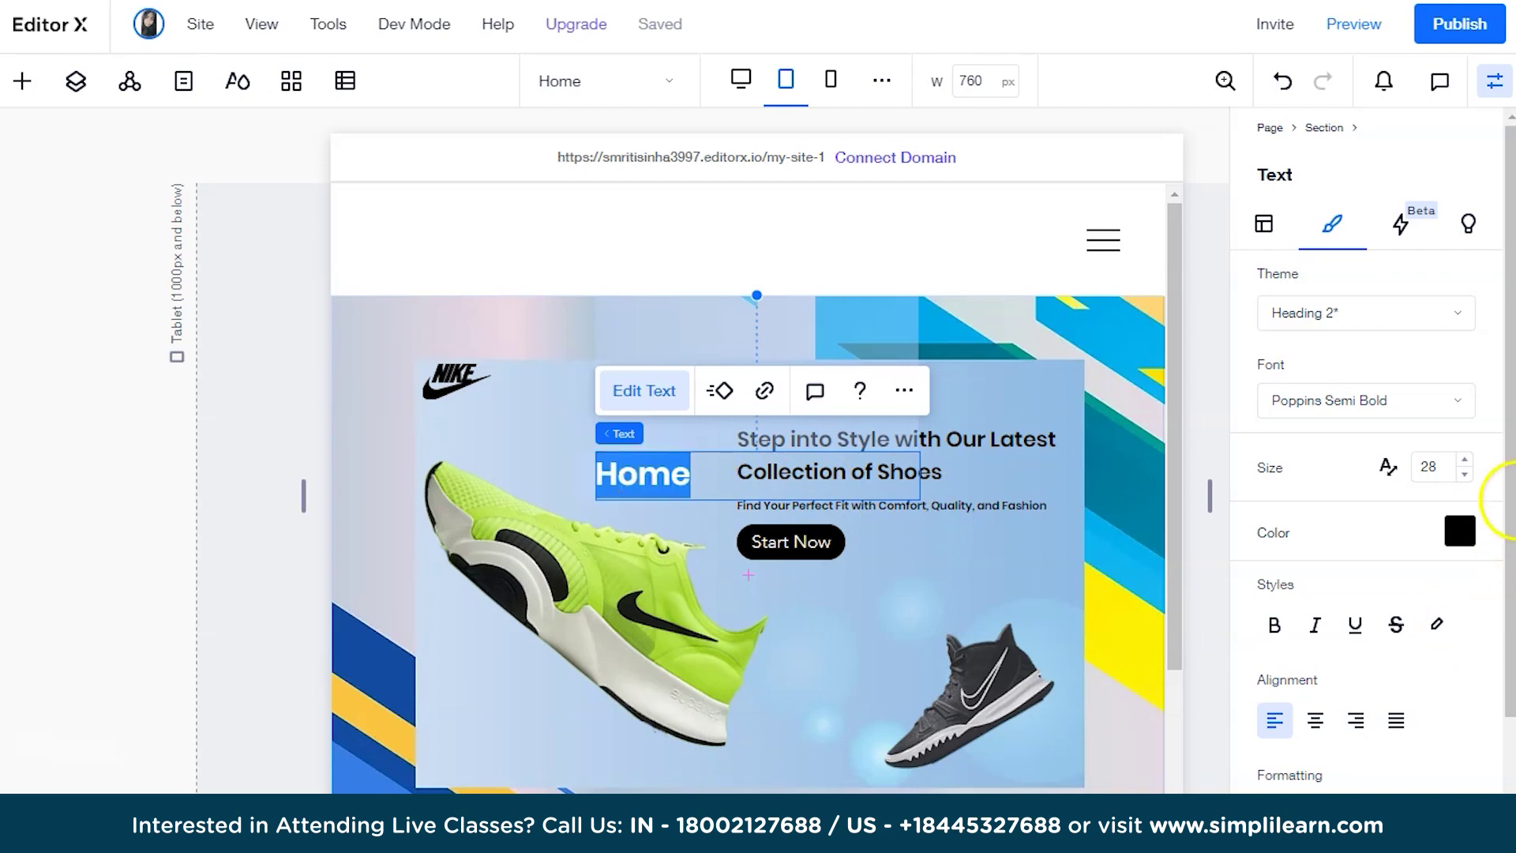
{"action": "left_click", "coordinate": [1465, 474]}
{"action": "left_click", "coordinate": [1465, 474]}
{"action": "left_click", "coordinate": [1466, 474]}
{"action": "left_click", "coordinate": [1466, 475]}
{"action": "left_click", "coordinate": [1465, 475]}
{"action": "left_click", "coordinate": [1466, 474]}
{"action": "left_click", "coordinate": [1466, 474]}
{"action": "left_click", "coordinate": [1466, 475]}
{"action": "left_click", "coordinate": [1466, 475]}
{"action": "left_click", "coordinate": [1466, 475]}
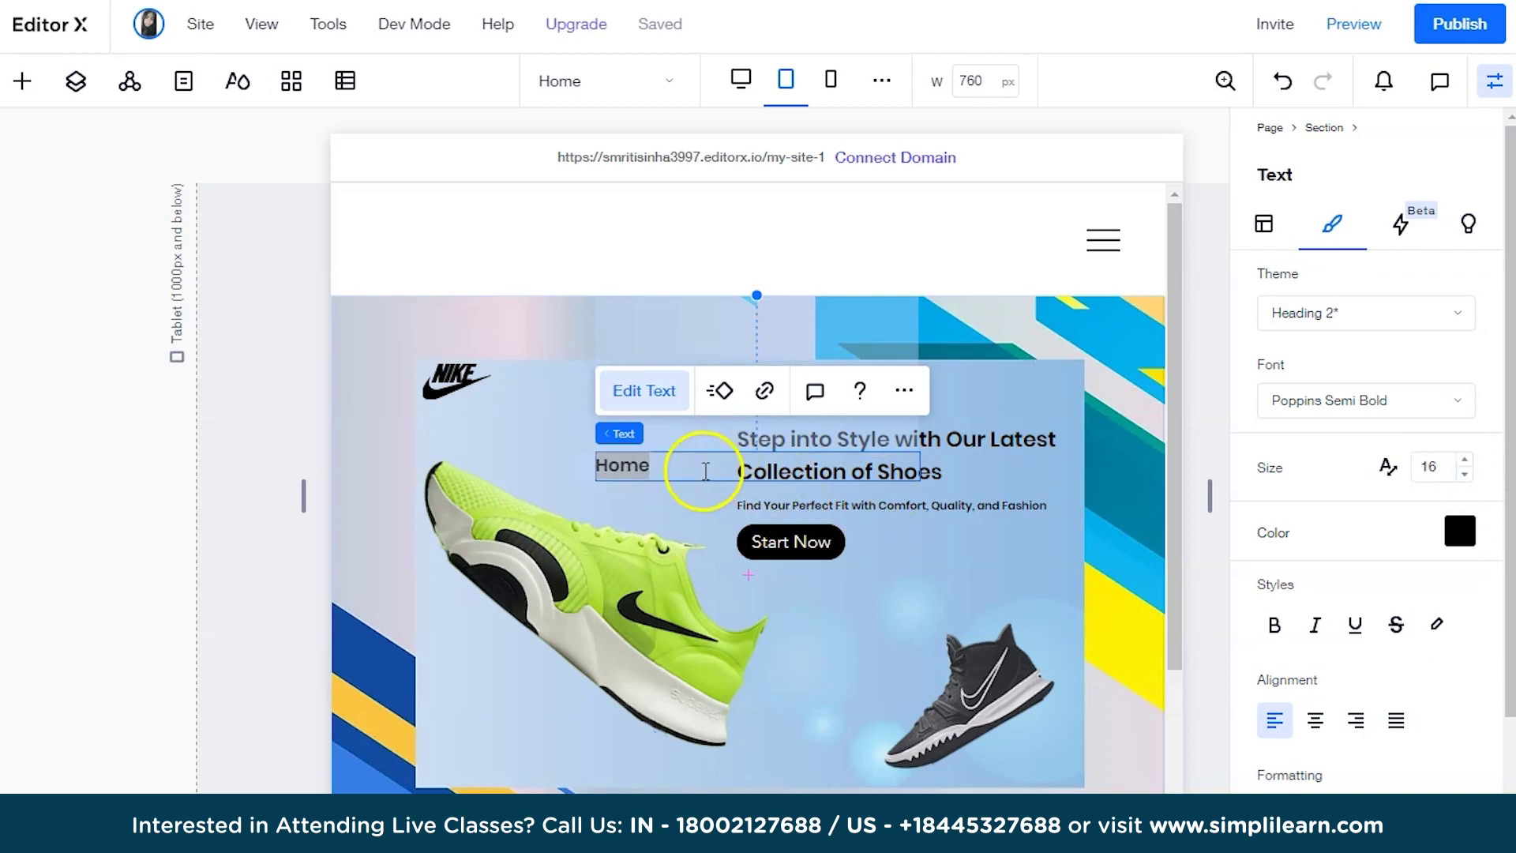
- Place the Home text above the headline in a box narrowed to the word, with the font size set to 15
{"action": "left_click_drag", "start_coordinate": [693, 474], "coordinate": [760, 413]}
{"action": "key", "text": "ctrl+z"}
{"action": "left_click_drag", "start_coordinate": [624, 465], "coordinate": [726, 382]}
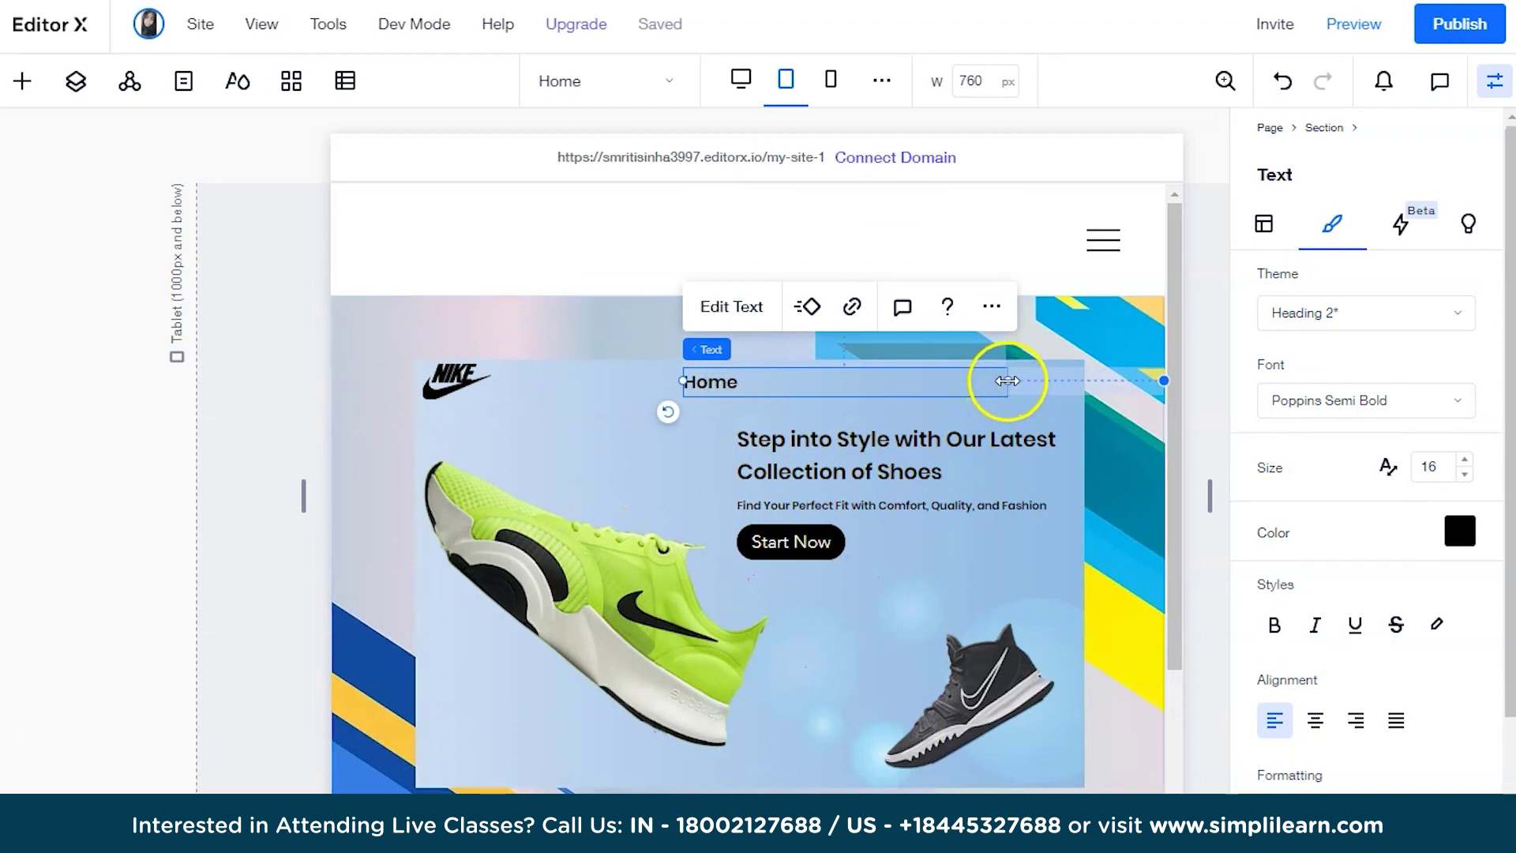
{"action": "left_click_drag", "start_coordinate": [1008, 379], "coordinate": [750, 373]}
{"action": "left_click", "coordinate": [1465, 475]}
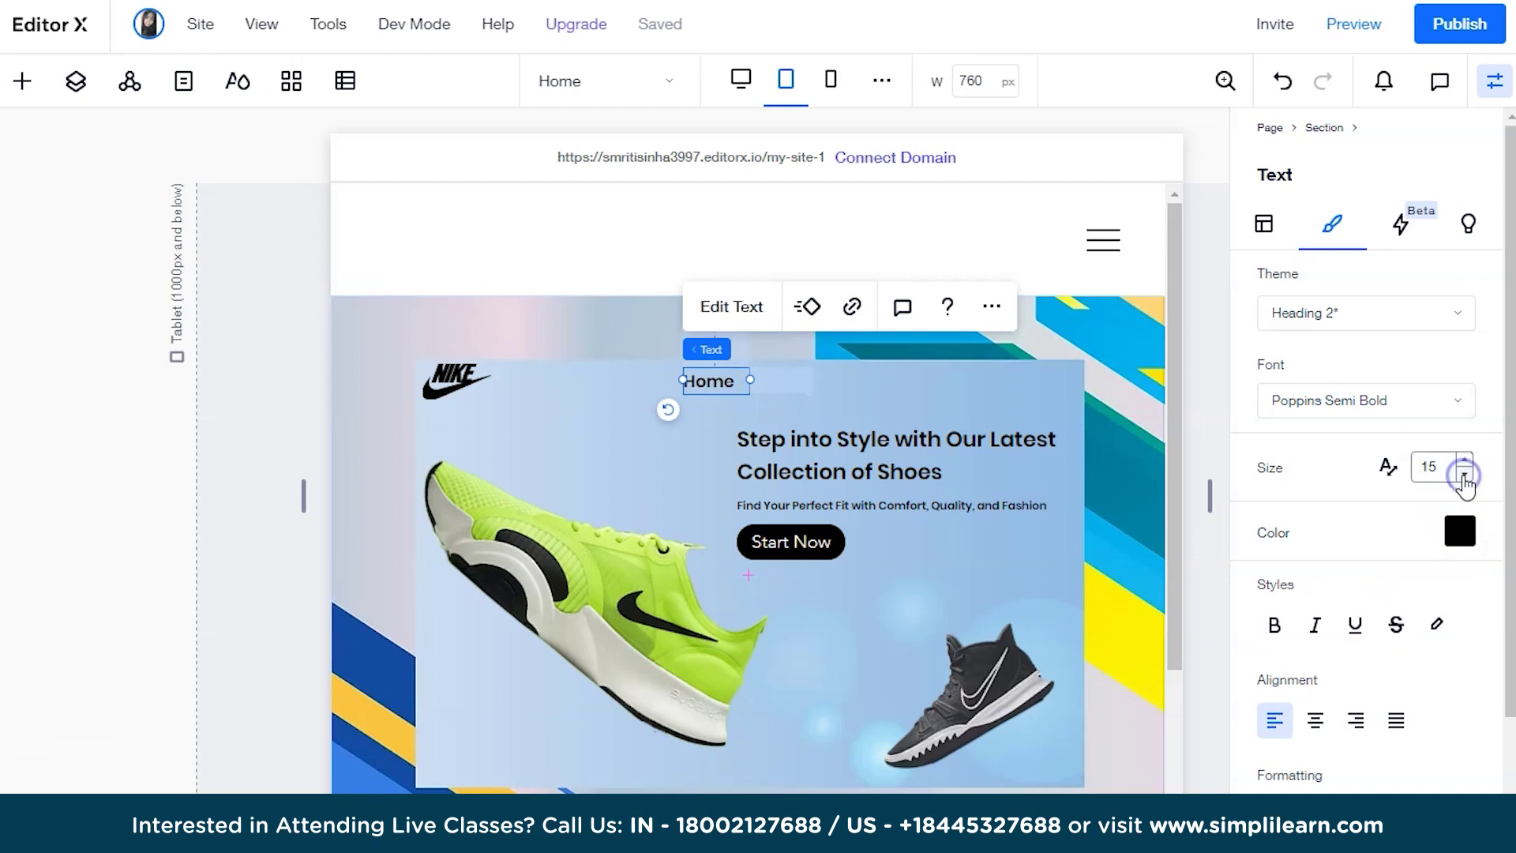
{"action": "left_click", "coordinate": [878, 419]}
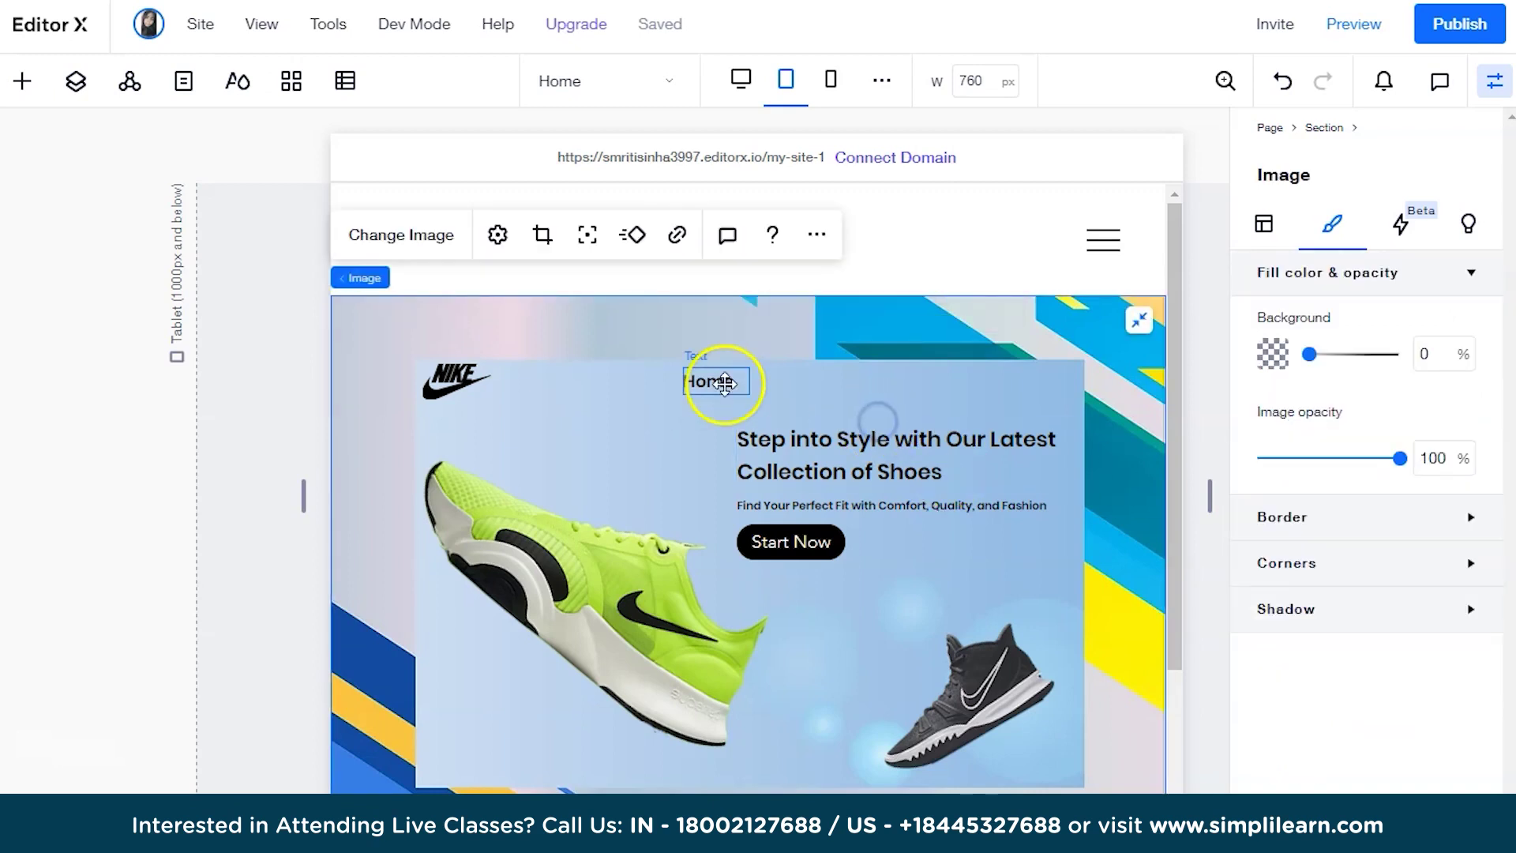
- Add another title text element to the banner and replace its placeholder text with "About Us"
{"action": "left_click", "coordinate": [19, 81]}
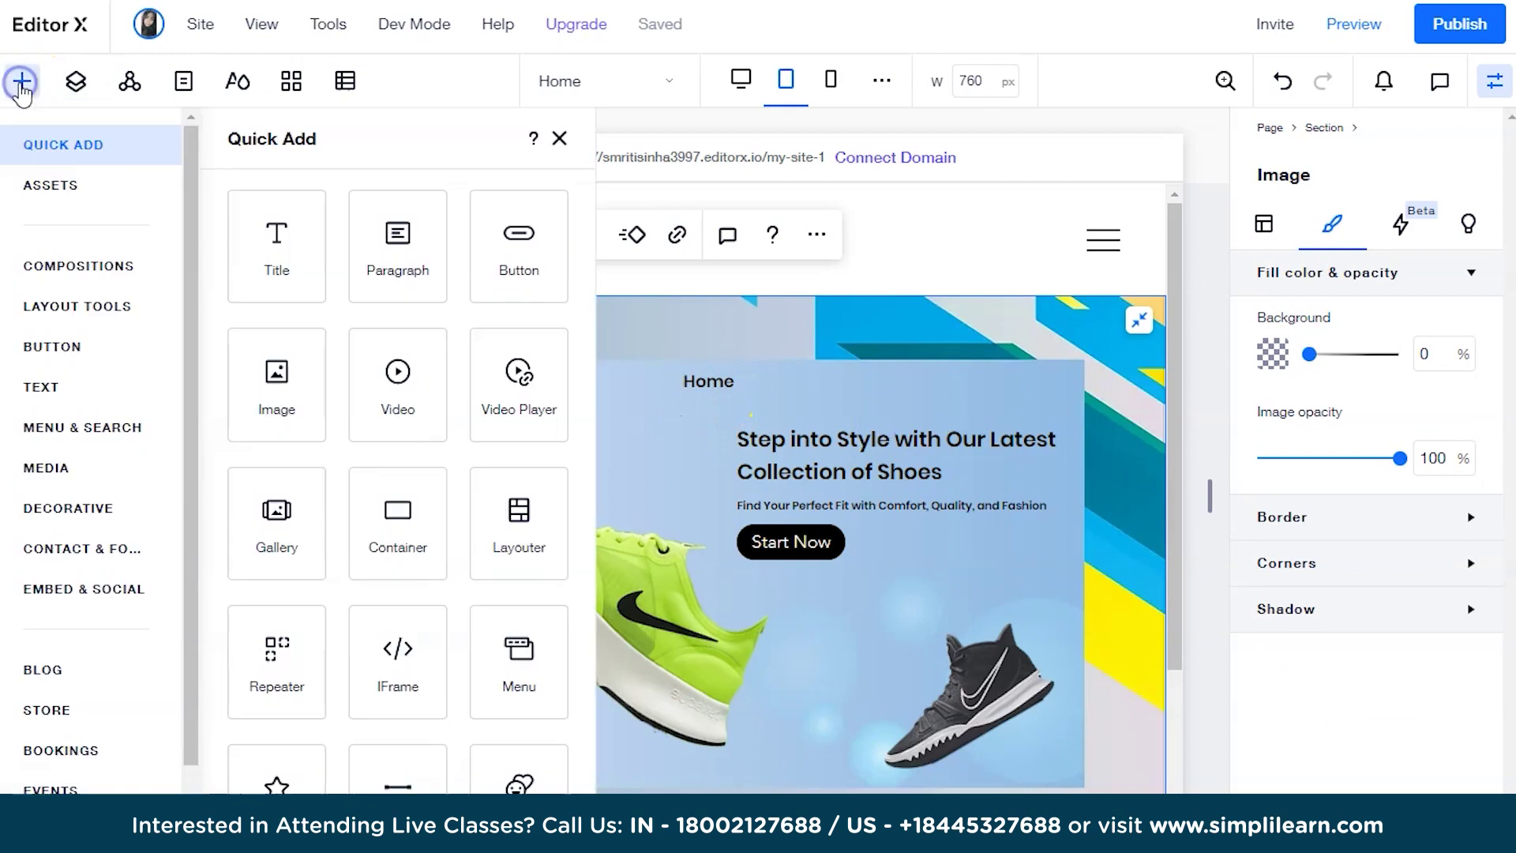
{"action": "left_click", "coordinate": [257, 230]}
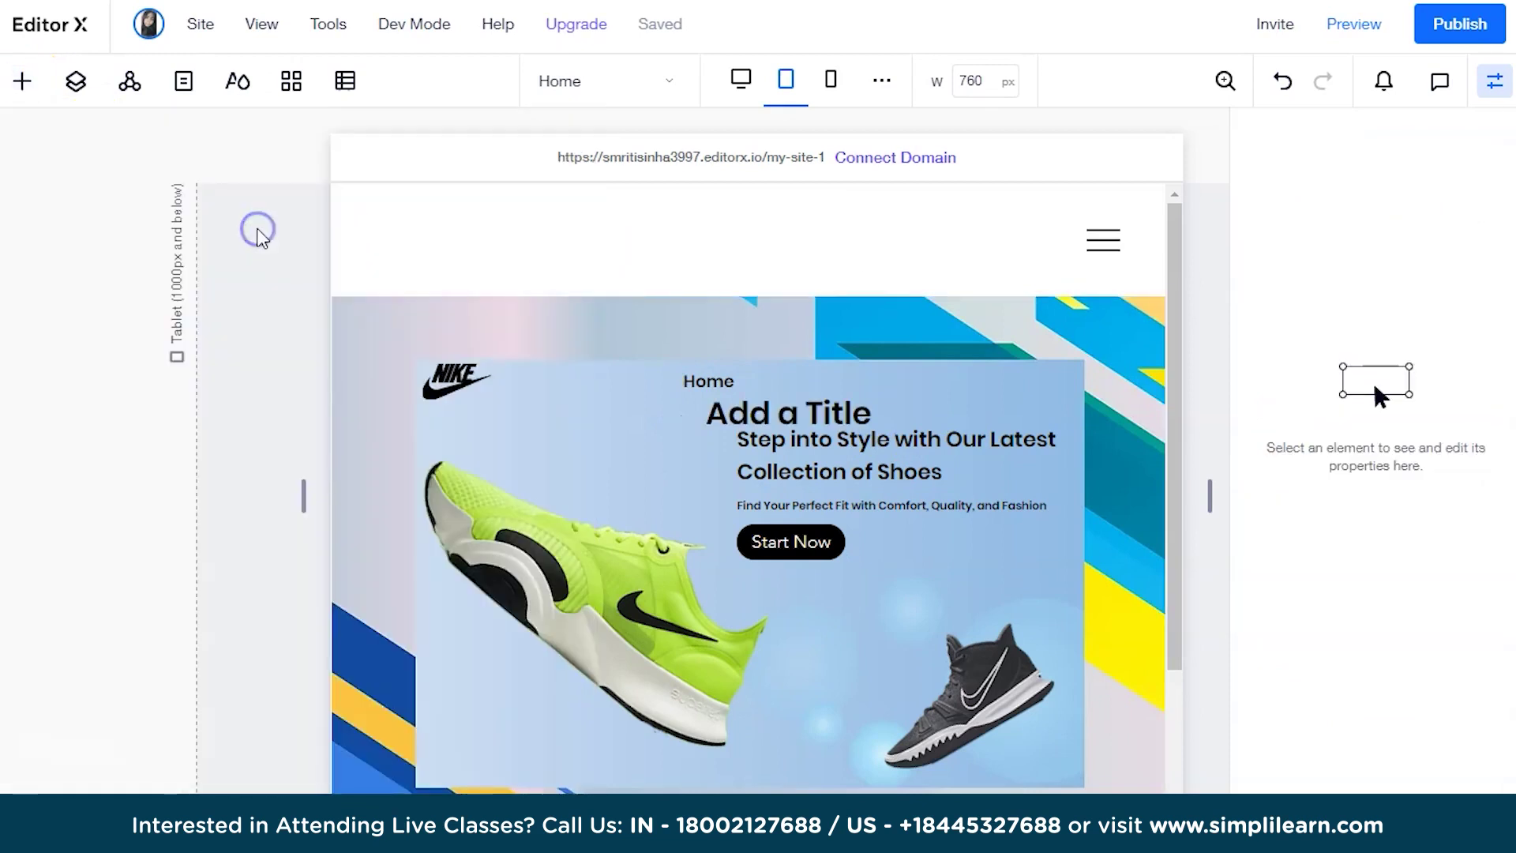
{"action": "double_click", "coordinate": [864, 416]}
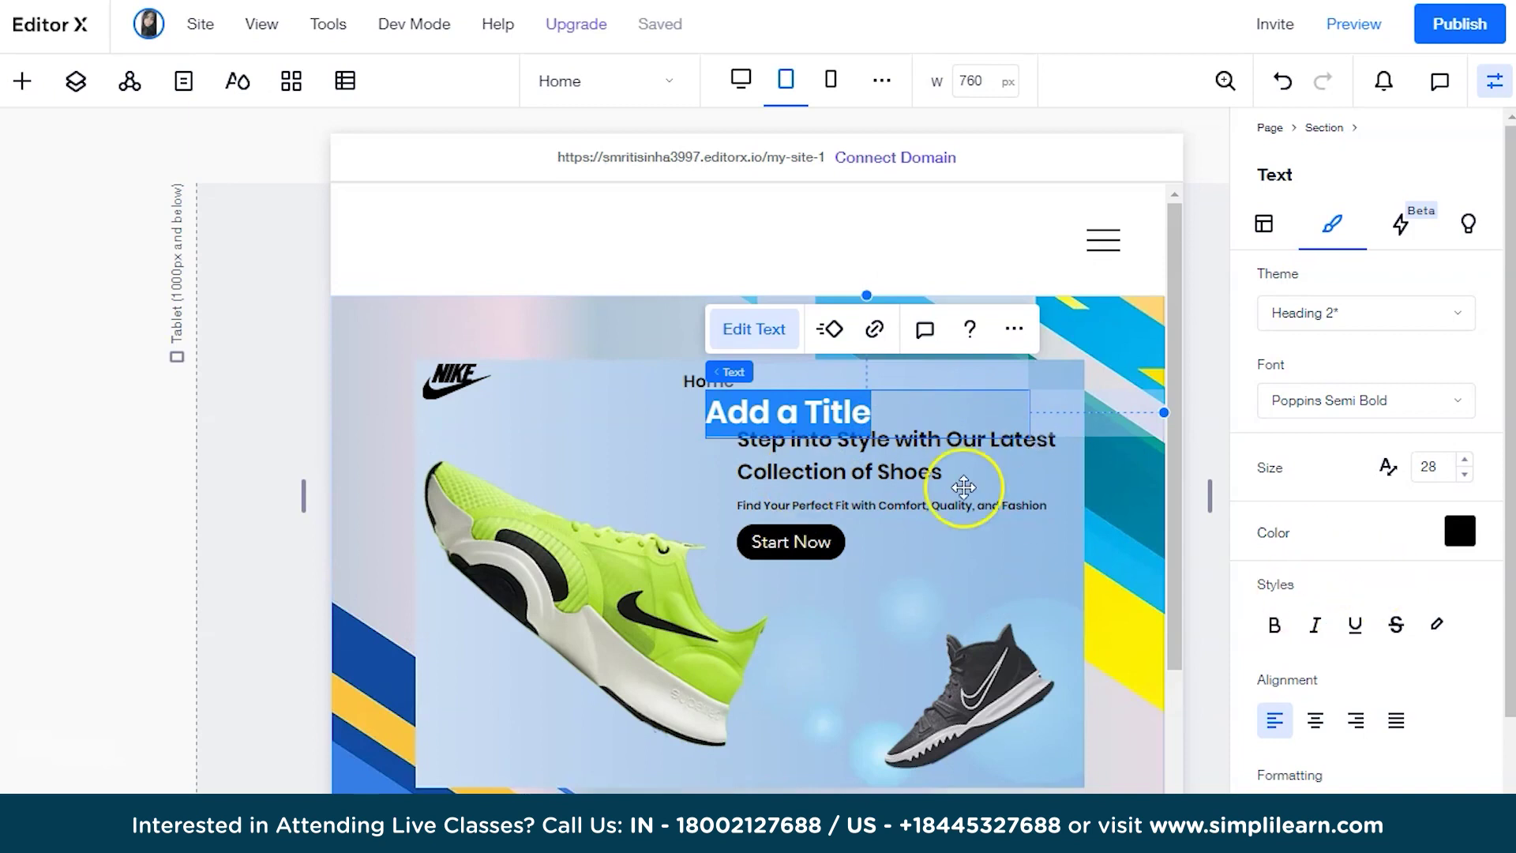
{"action": "type", "text": "About Us"}
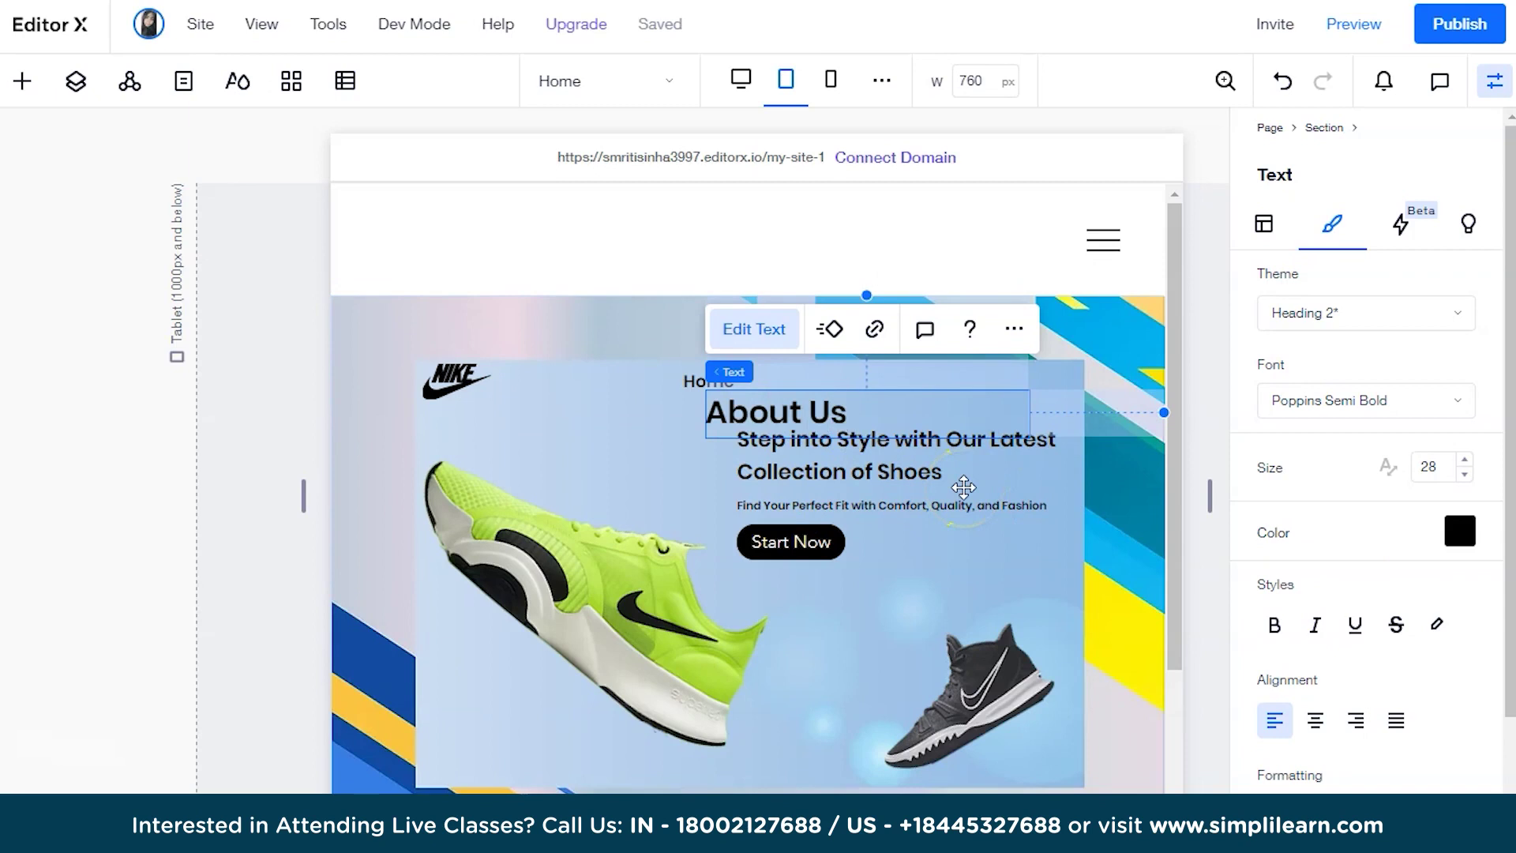
- Reduce the font size of the whole About Us text to 16
{"action": "triple_click", "coordinate": [867, 435]}
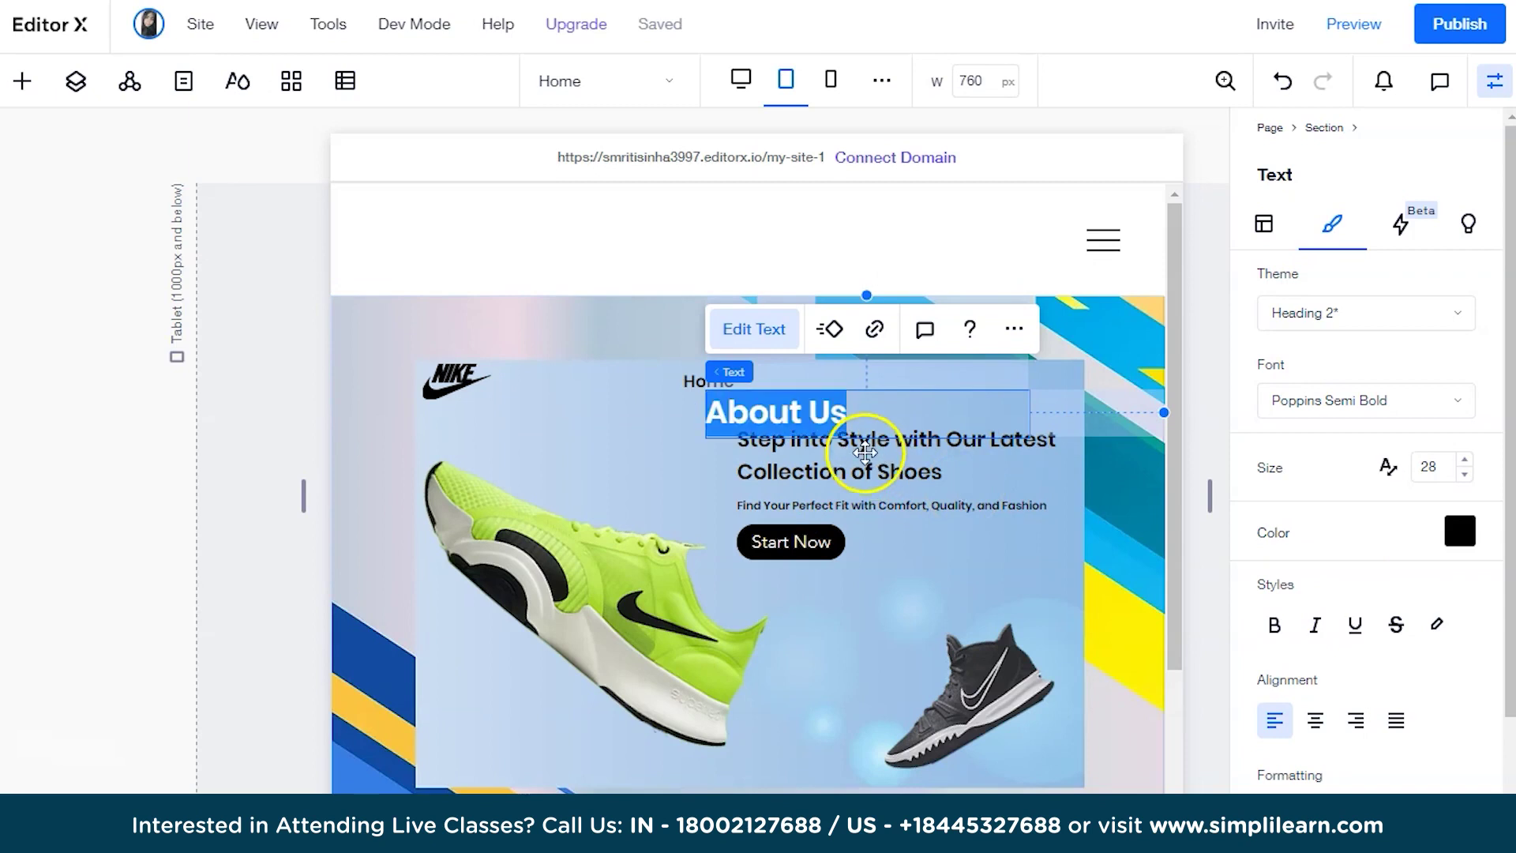
{"action": "left_click", "coordinate": [1463, 476]}
{"action": "left_click", "coordinate": [1464, 476]}
{"action": "left_click", "coordinate": [1463, 476]}
{"action": "left_click", "coordinate": [1464, 476]}
{"action": "left_click", "coordinate": [1461, 476]}
{"action": "left_click", "coordinate": [1463, 476]}
{"action": "left_click", "coordinate": [1464, 476]}
{"action": "left_click", "coordinate": [1463, 476]}
{"action": "left_click", "coordinate": [1463, 476]}
{"action": "left_click", "coordinate": [1464, 476]}
{"action": "left_click", "coordinate": [1464, 476]}
{"action": "left_click", "coordinate": [1463, 476]}
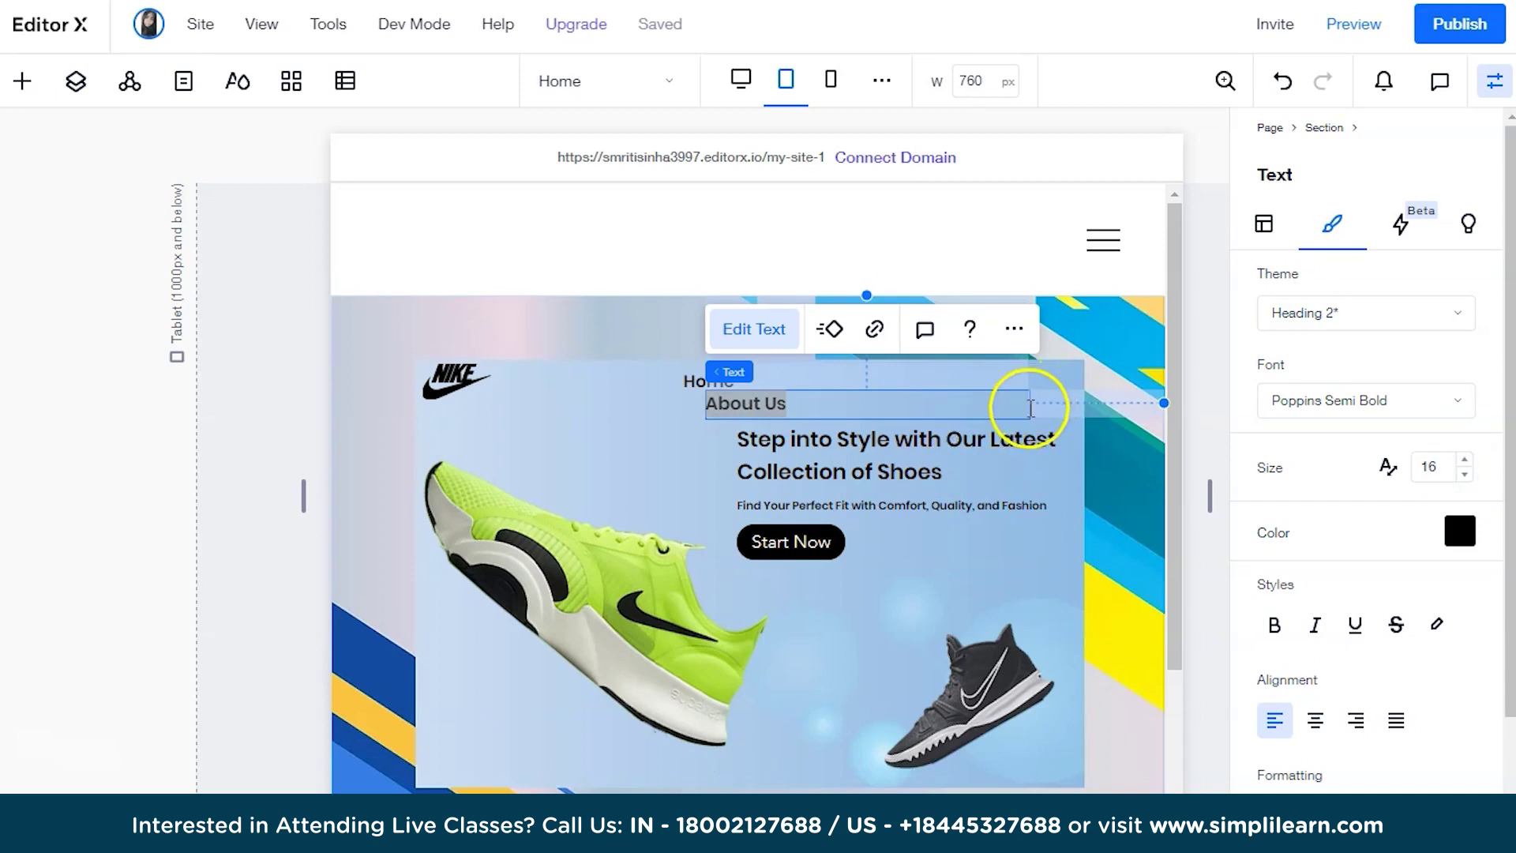
- Move the About Us text up into line with Home, just to the right of it
{"action": "left_click", "coordinate": [802, 416]}
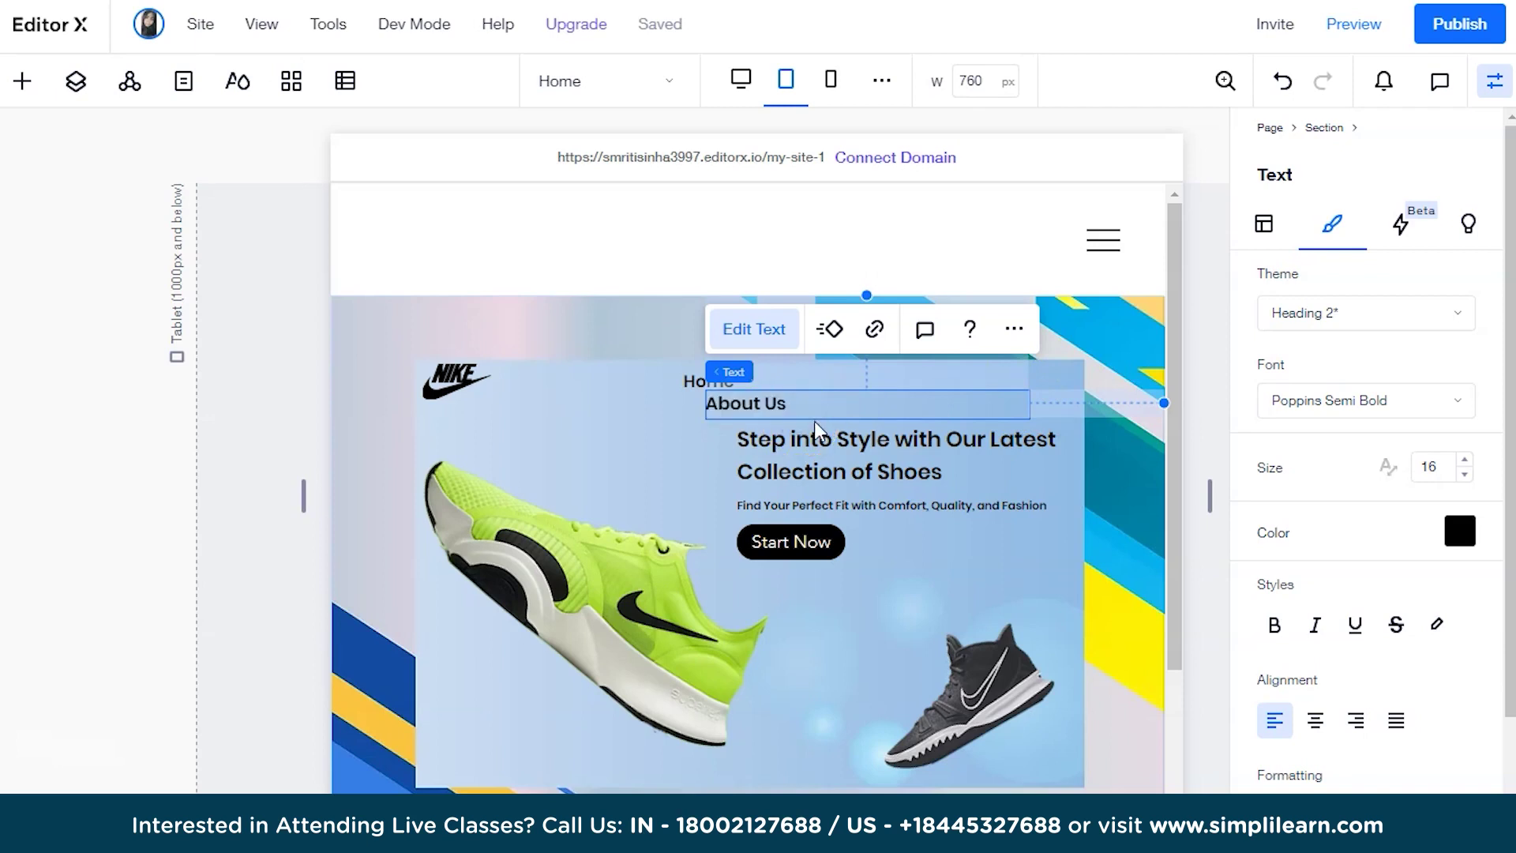
{"action": "left_click", "coordinate": [814, 420]}
{"action": "left_click", "coordinate": [813, 410]}
{"action": "left_click_drag", "start_coordinate": [869, 402], "coordinate": [911, 386]}
{"action": "left_click", "coordinate": [699, 383]}
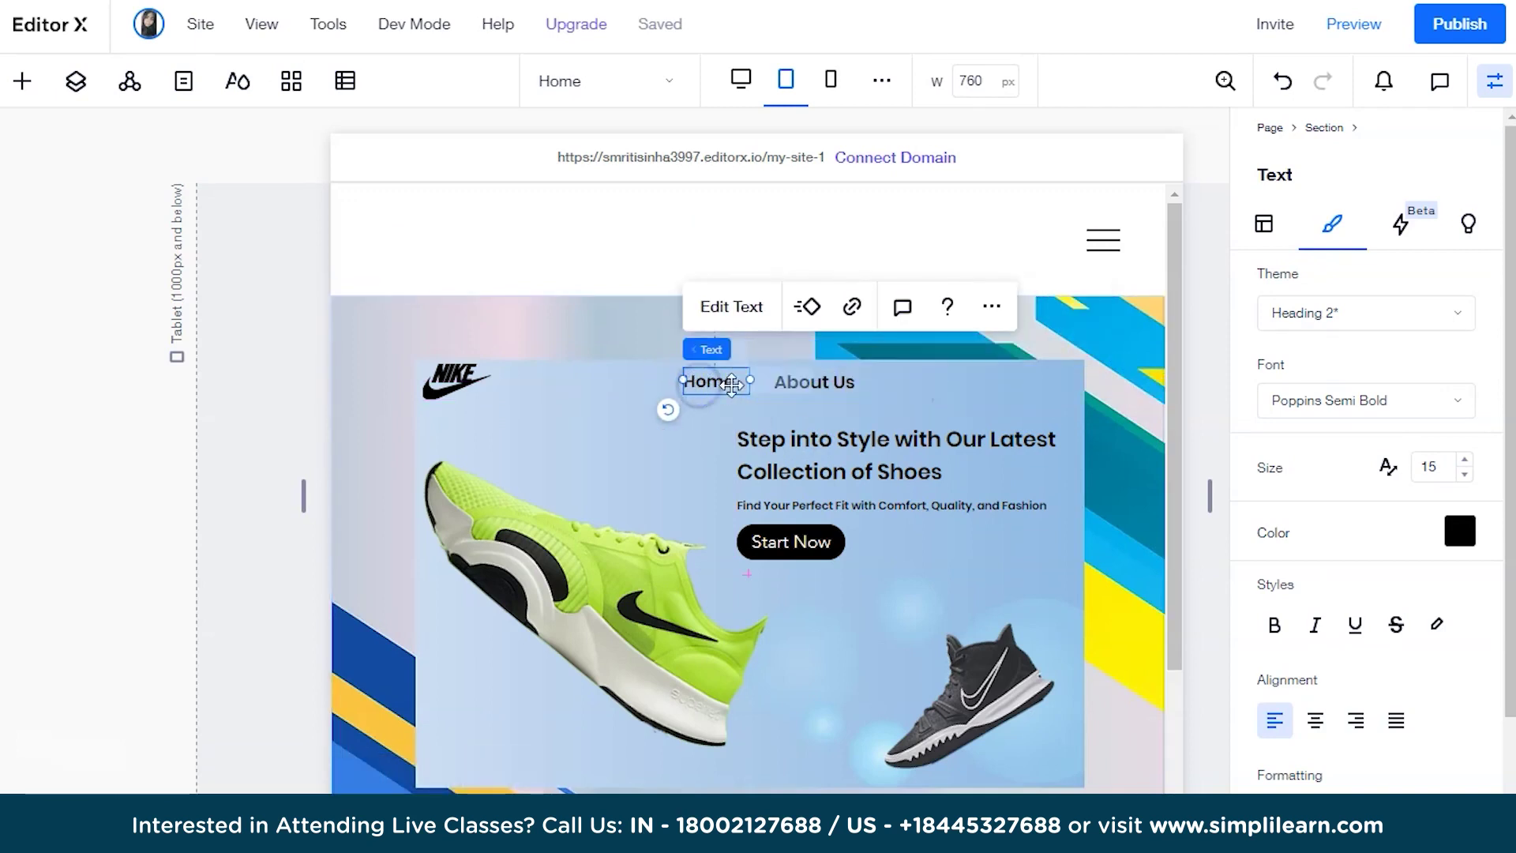
- Set the About Us text's font size to 15 and narrow its box to fit the words
{"action": "left_click", "coordinate": [806, 378]}
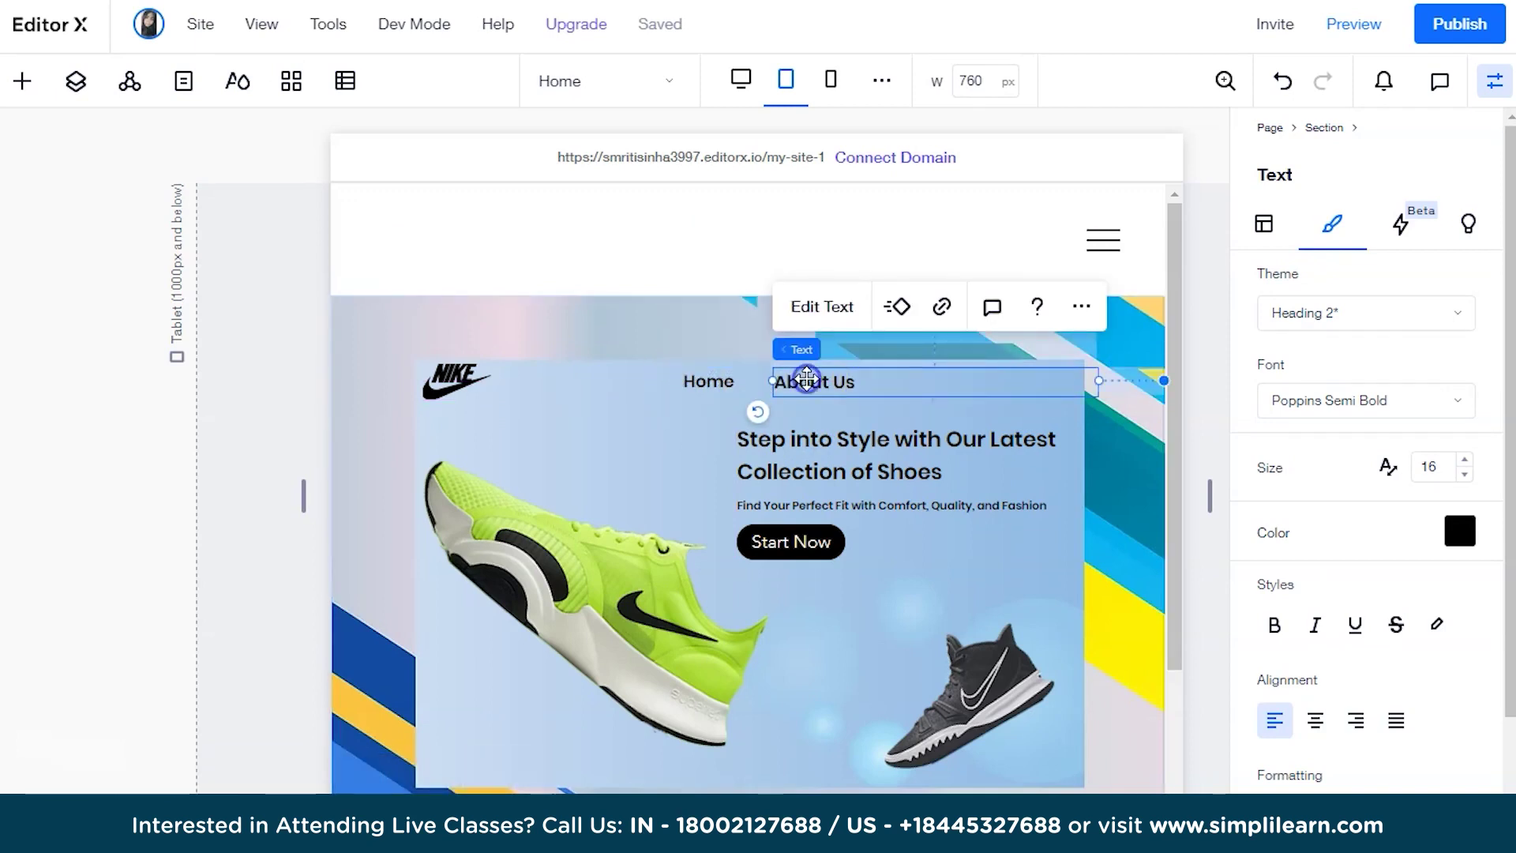
{"action": "left_click", "coordinate": [1465, 474]}
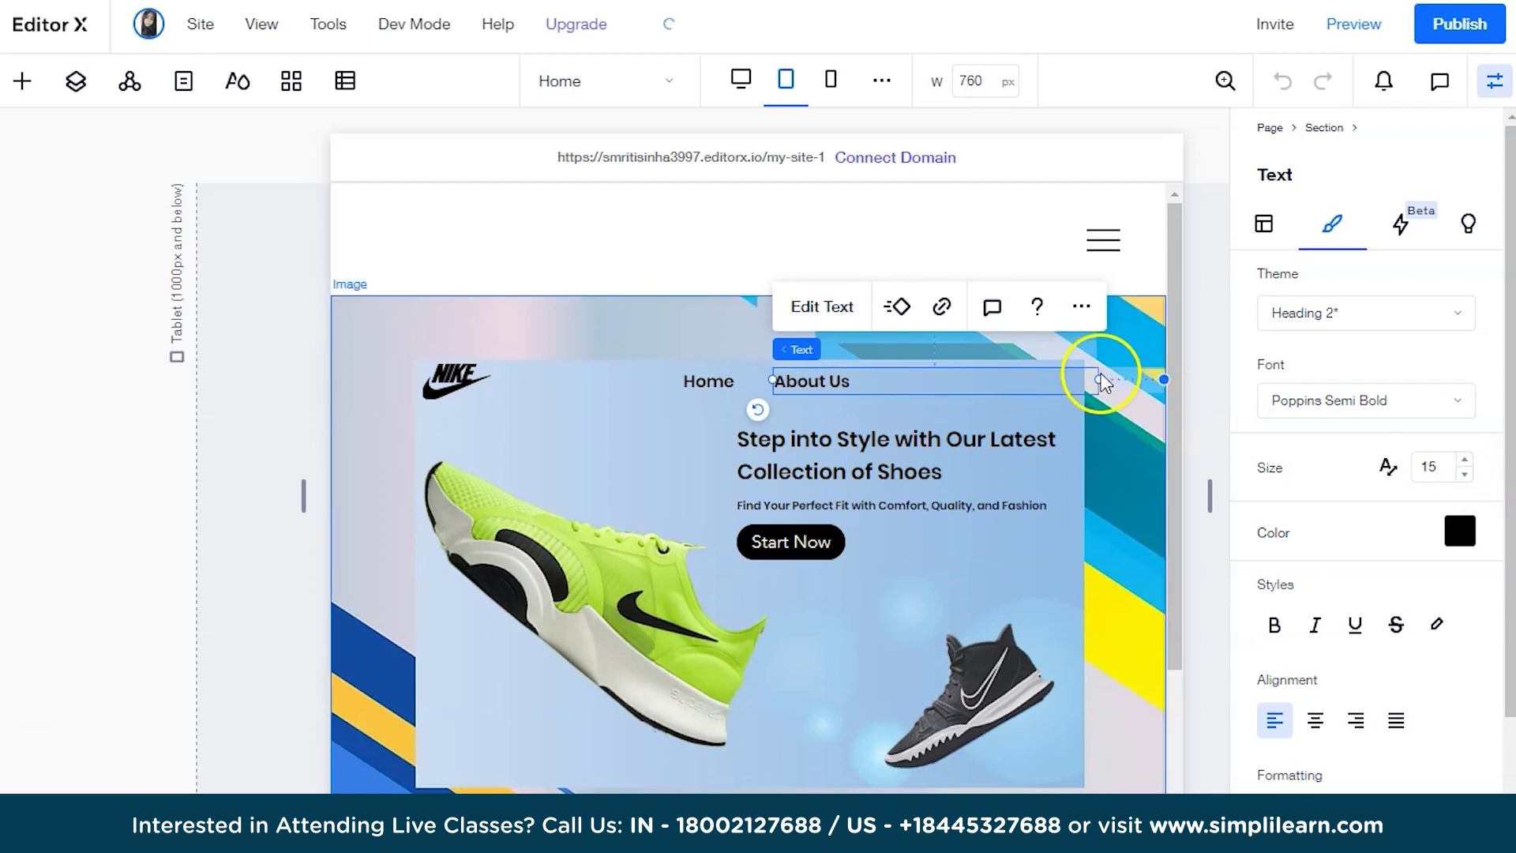
{"action": "left_click_drag", "start_coordinate": [1097, 379], "coordinate": [839, 393]}
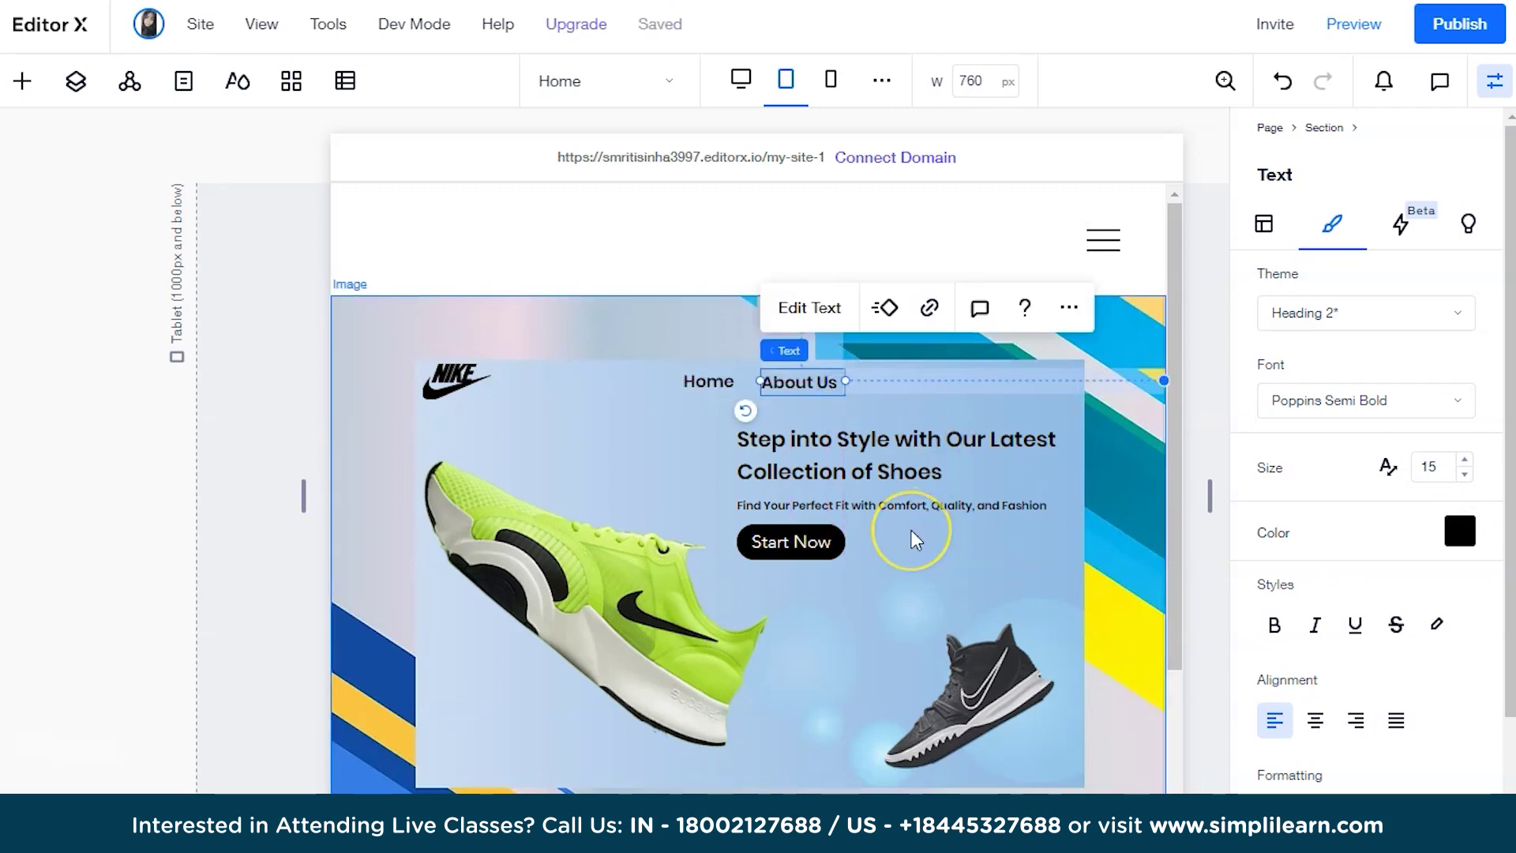
- Reduce the font size of both the About Us and Home texts to 11
{"action": "left_click", "coordinate": [724, 384]}
{"action": "left_click", "coordinate": [780, 387]}
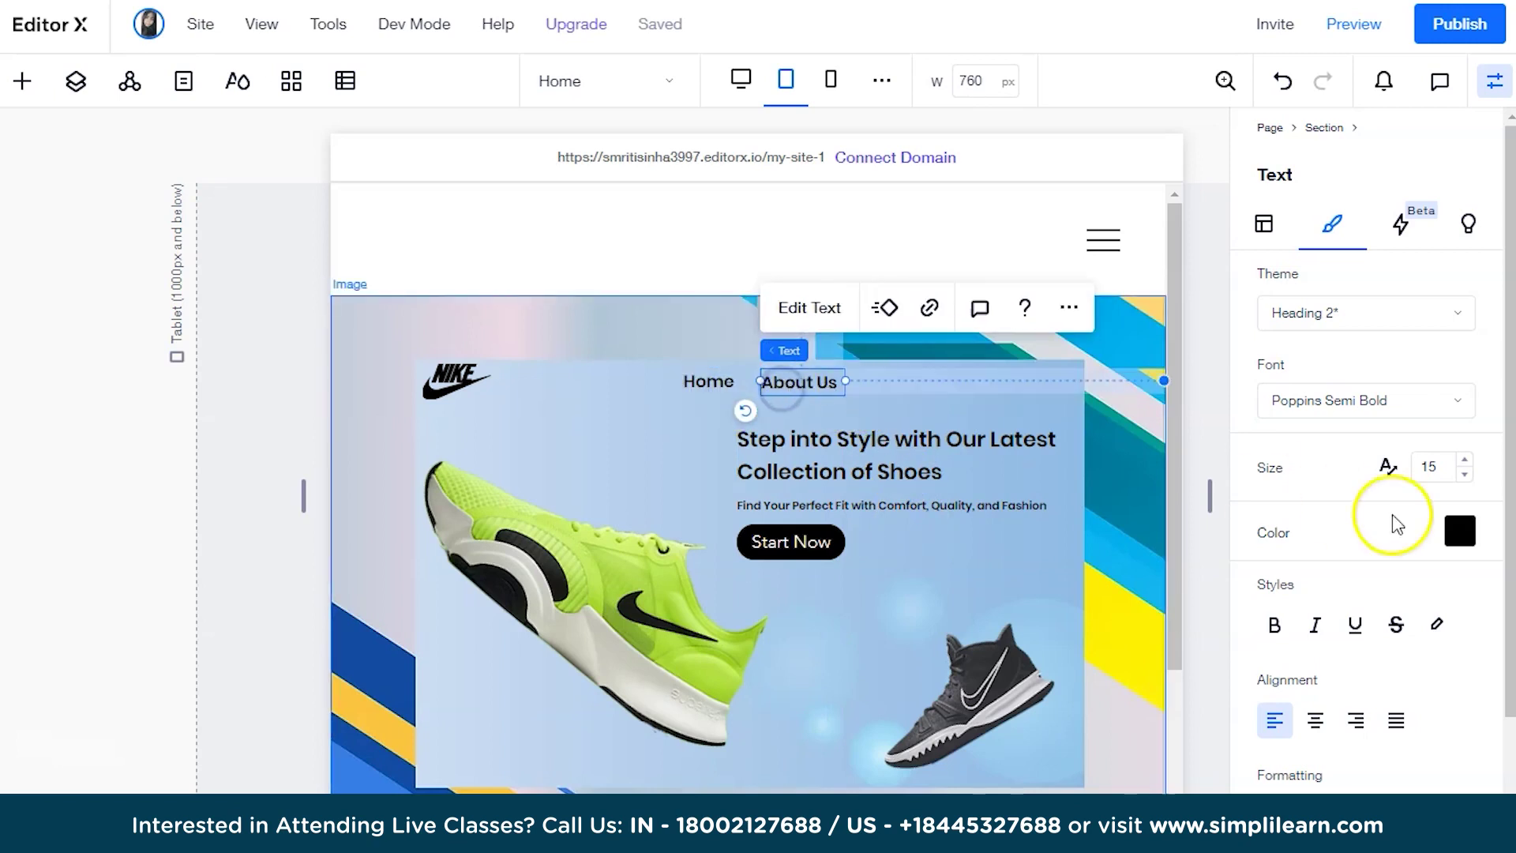
{"action": "left_click", "coordinate": [1461, 474]}
{"action": "left_click", "coordinate": [1462, 475]}
{"action": "left_click", "coordinate": [1461, 474]}
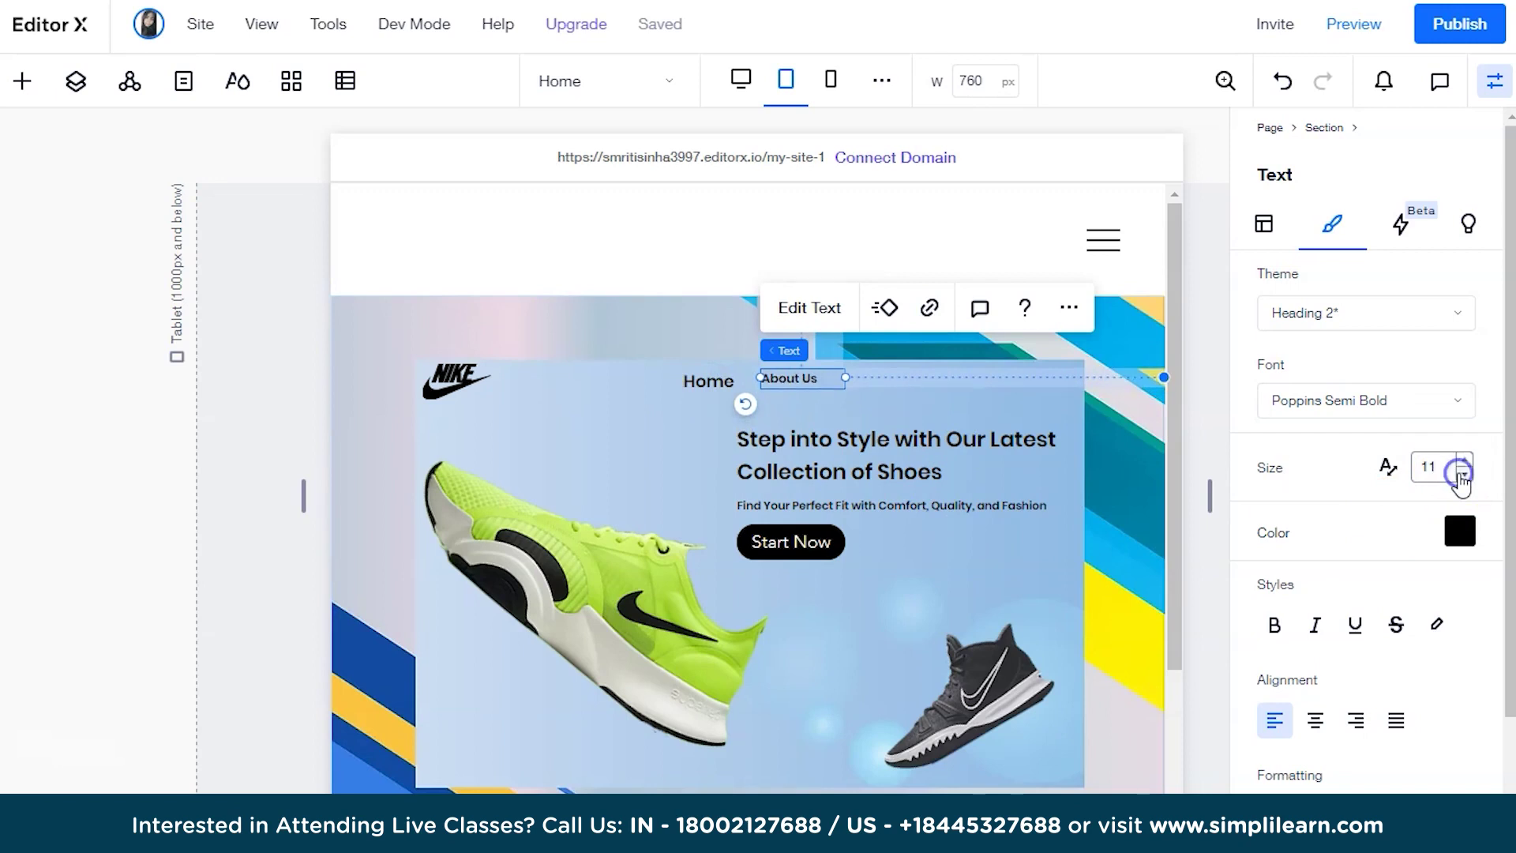
{"action": "left_click", "coordinate": [714, 383]}
{"action": "left_click", "coordinate": [1463, 474]}
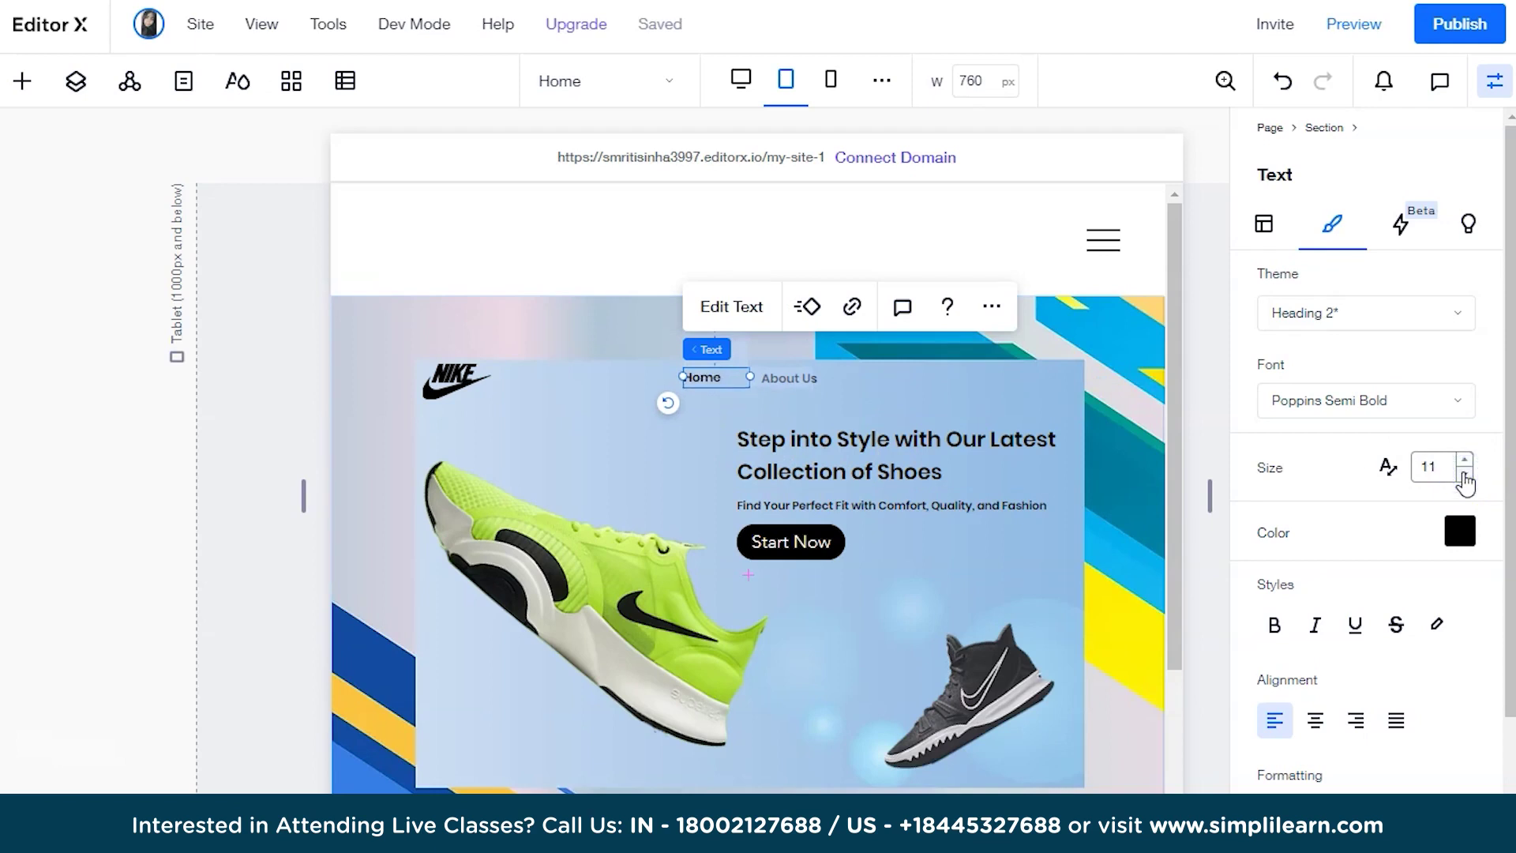
{"action": "left_click", "coordinate": [872, 396]}
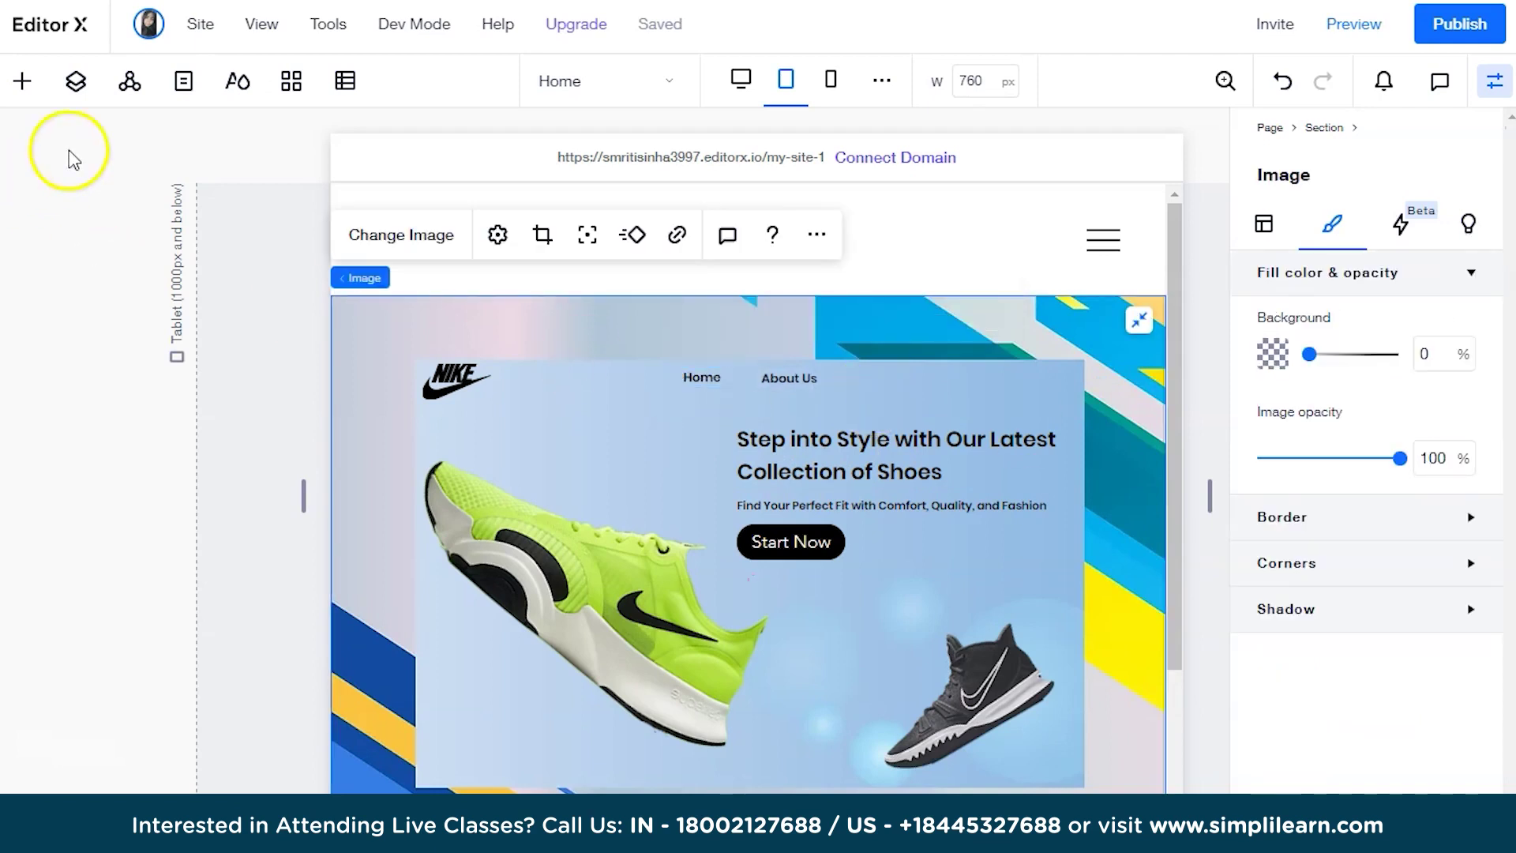
- Add a third title text element to the banner and replace its placeholder text with "Services"
{"action": "left_click", "coordinate": [20, 82]}
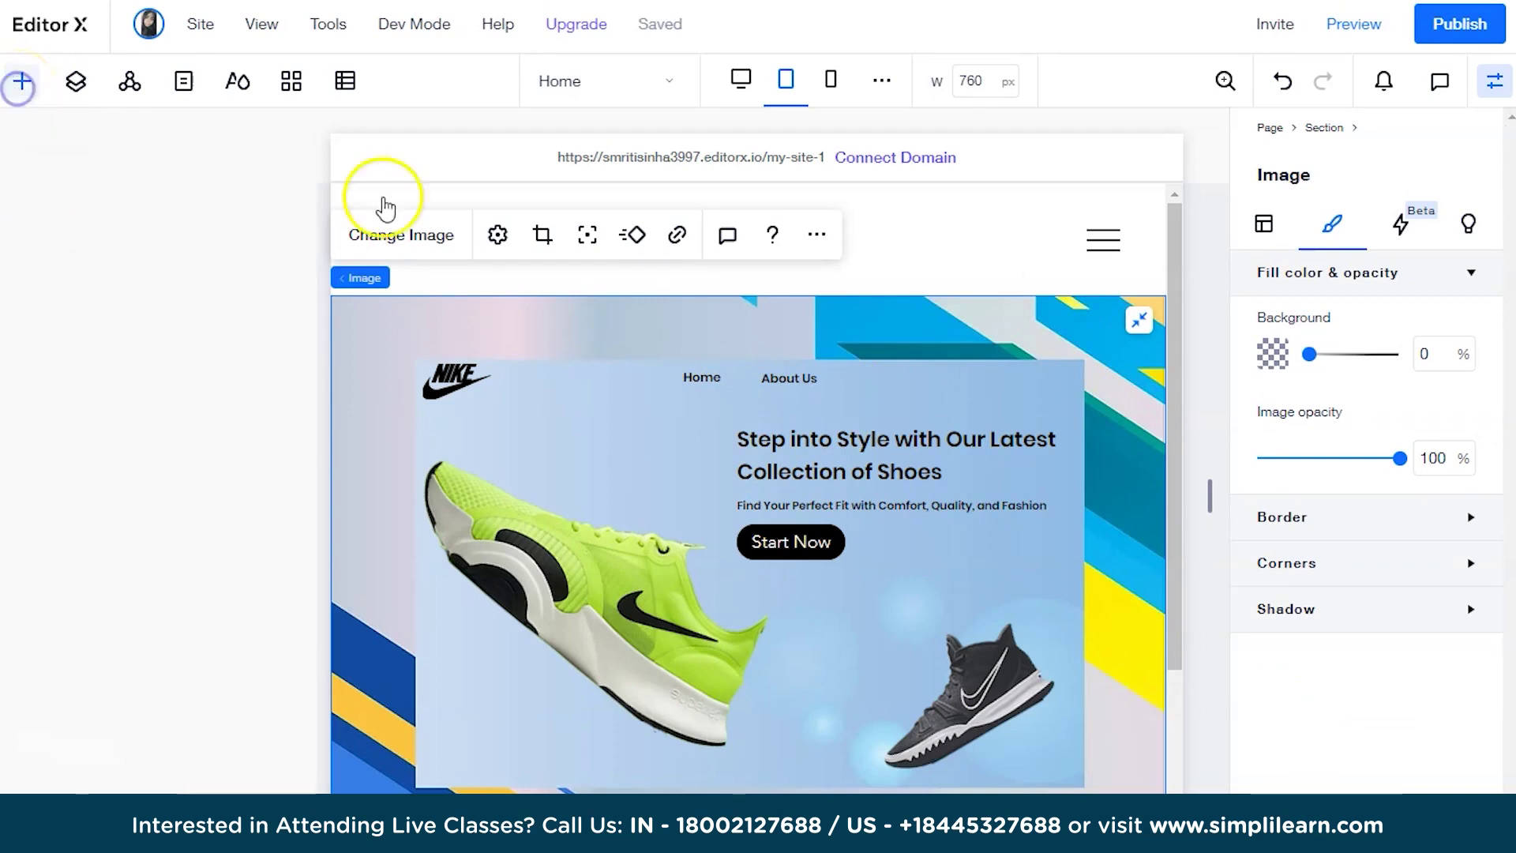
{"action": "left_click", "coordinate": [297, 256]}
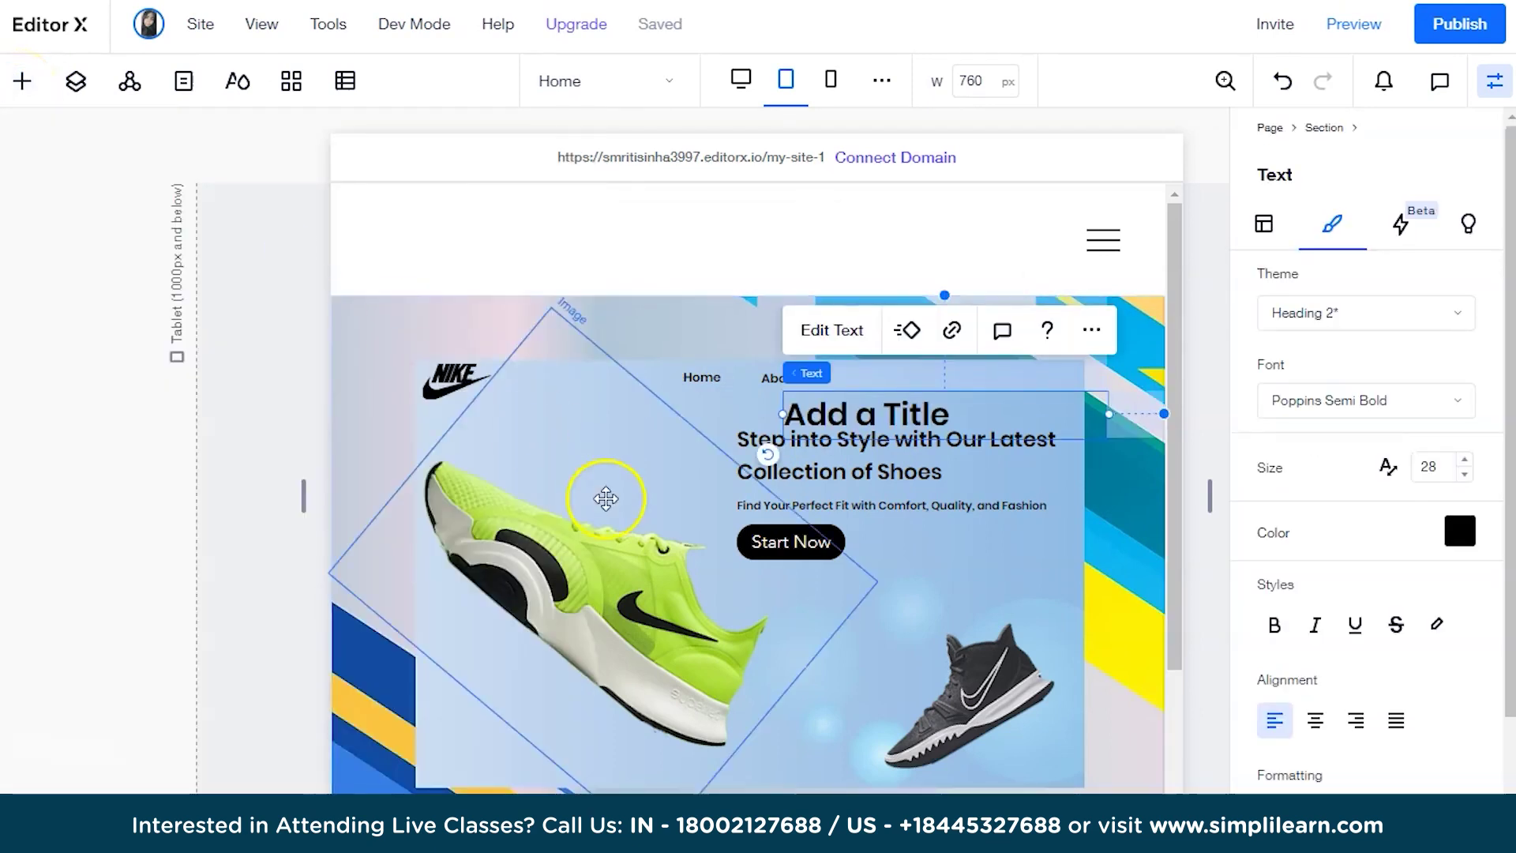
{"action": "double_click", "coordinate": [877, 416]}
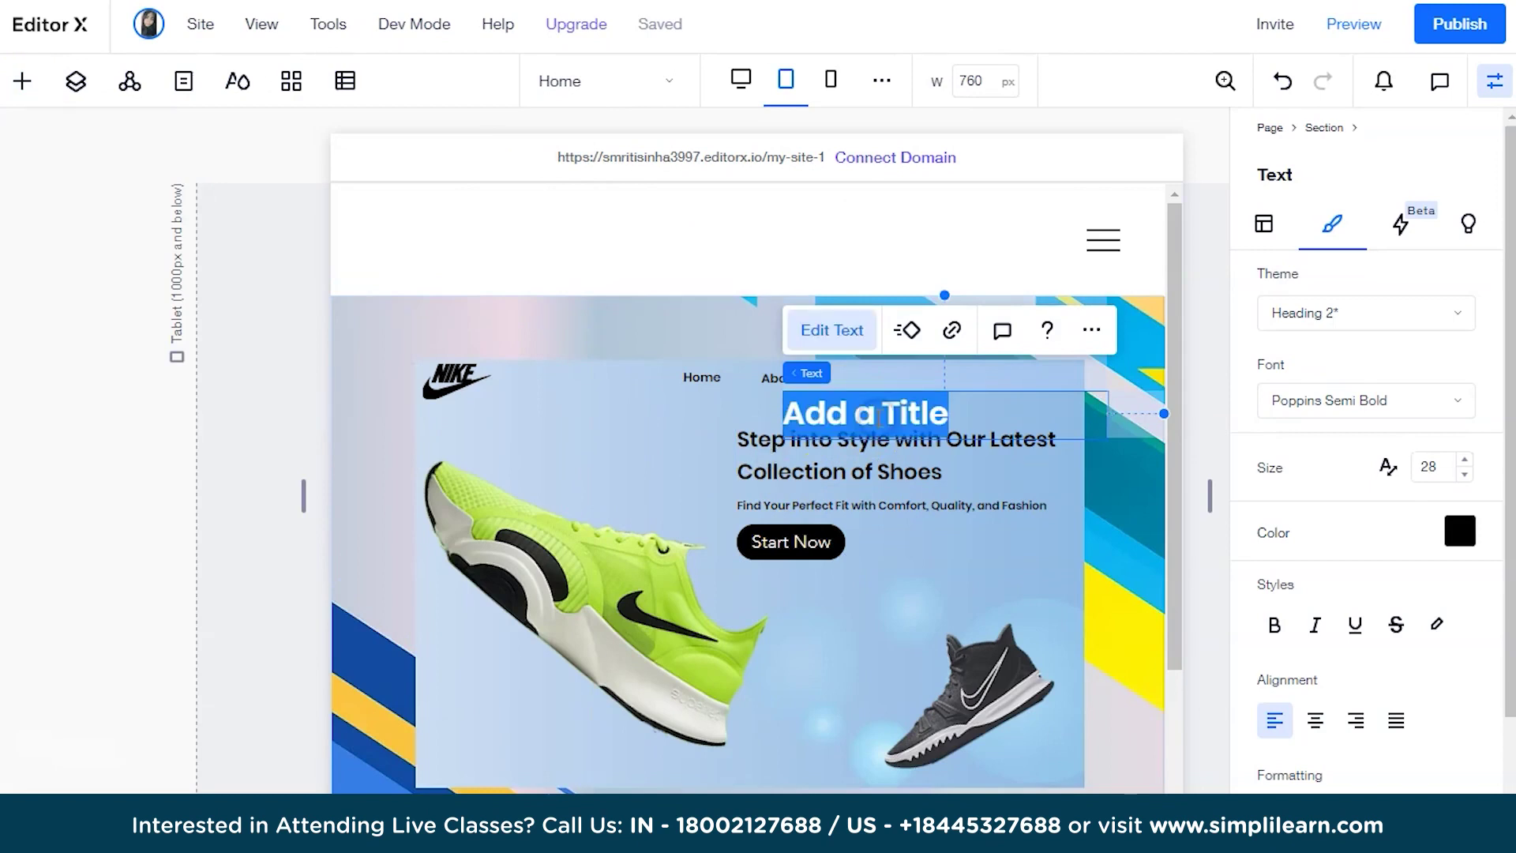
{"action": "type", "text": "Services"}
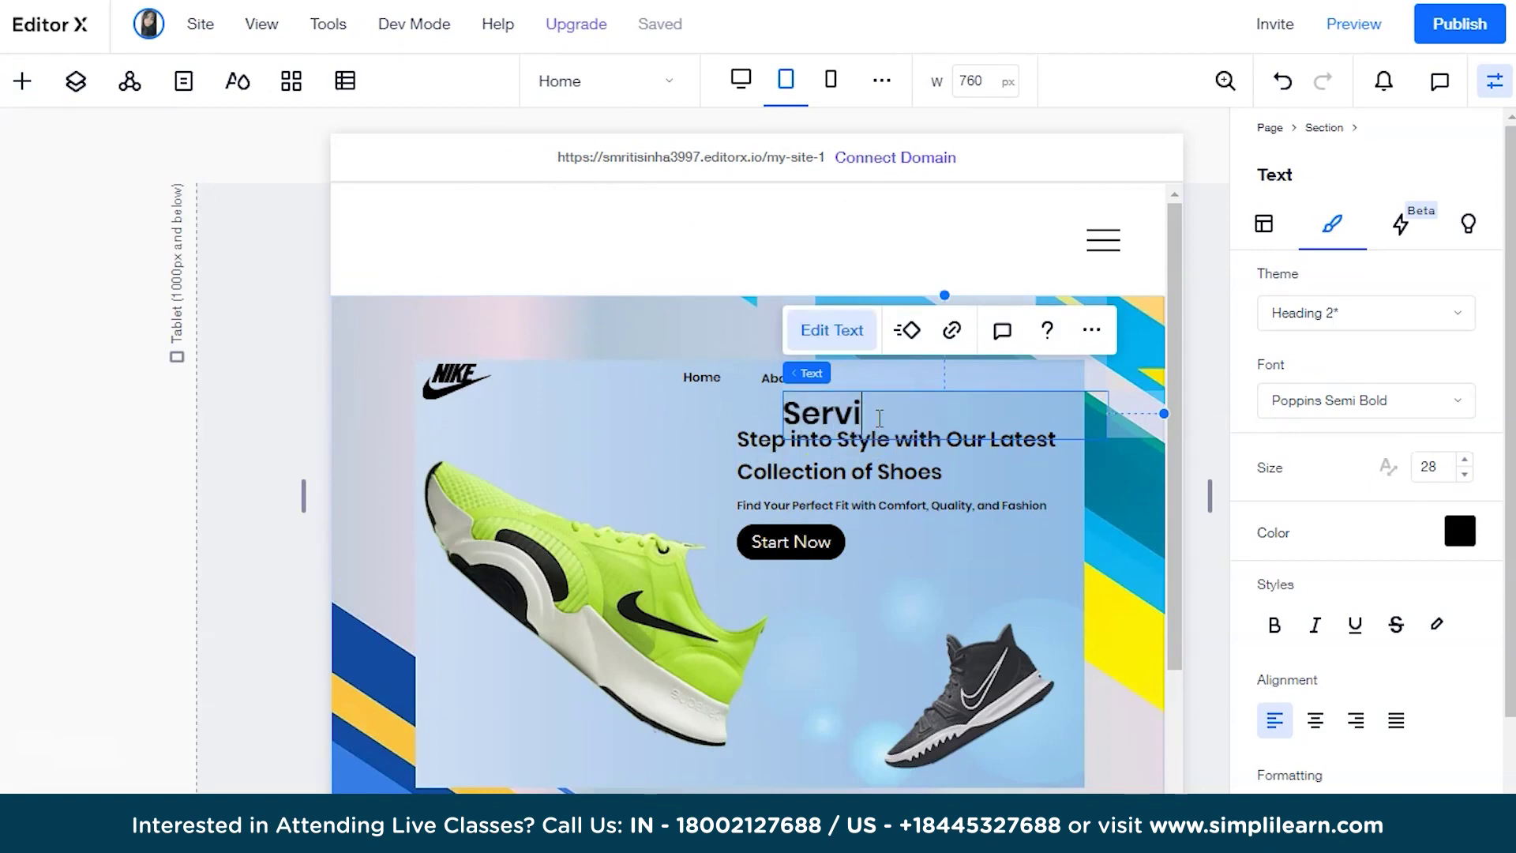
- Reduce the font size of the whole Services text to 11
{"action": "left_click", "coordinate": [1462, 472]}
{"action": "left_click", "coordinate": [1462, 473]}
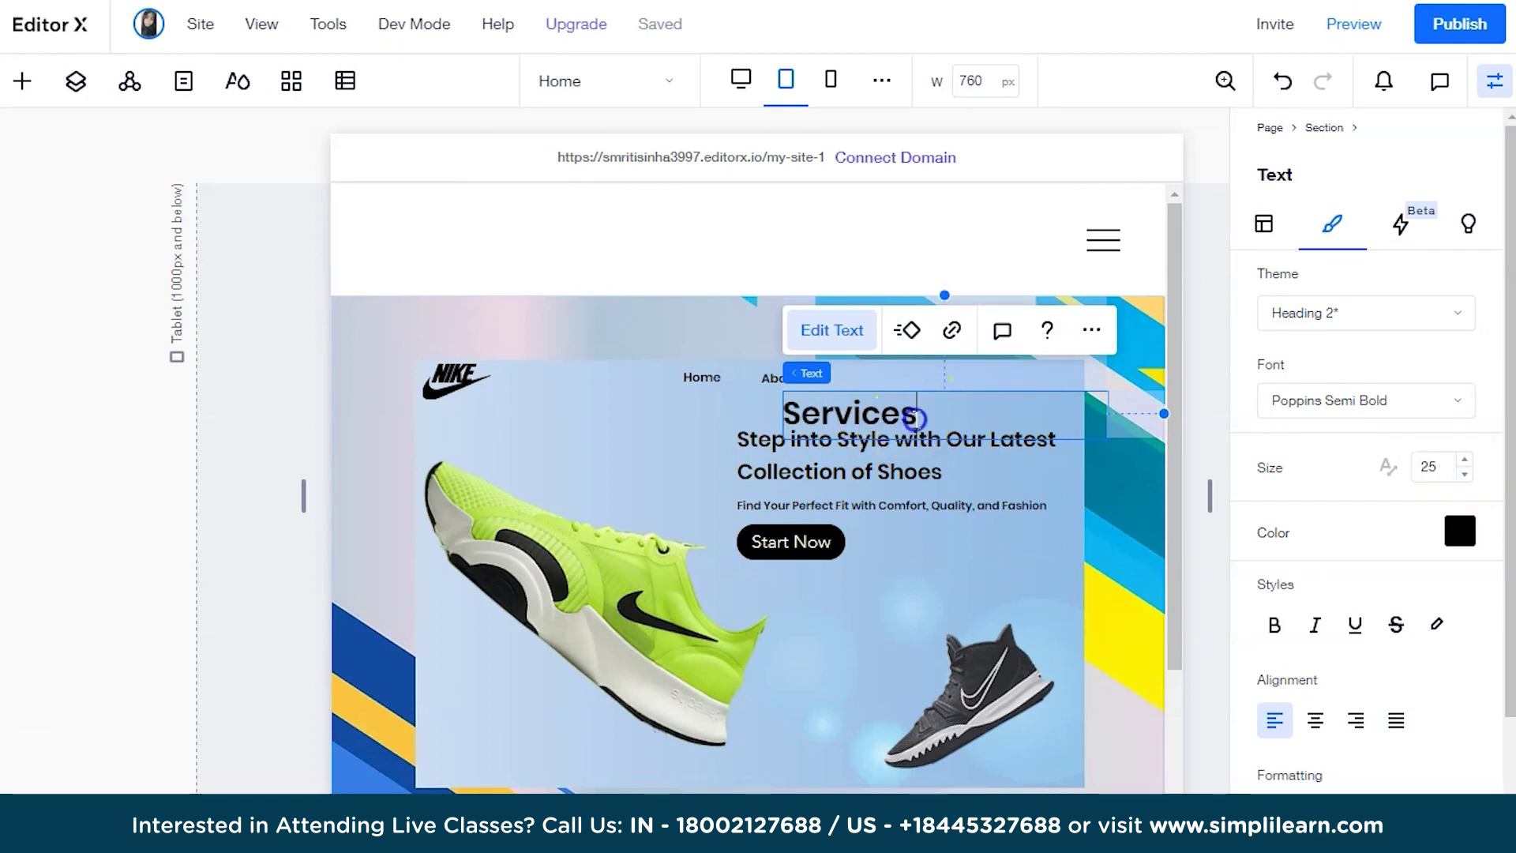
{"action": "left_click_drag", "start_coordinate": [914, 418], "coordinate": [772, 412]}
{"action": "left_click", "coordinate": [1462, 474]}
{"action": "left_click", "coordinate": [1462, 474]}
{"action": "left_click", "coordinate": [1462, 473]}
{"action": "left_click", "coordinate": [1462, 473]}
{"action": "left_click", "coordinate": [1462, 473]}
{"action": "left_click", "coordinate": [1462, 474]}
{"action": "left_click", "coordinate": [1462, 474]}
{"action": "left_click", "coordinate": [1462, 474]}
{"action": "left_click", "coordinate": [1462, 473]}
{"action": "left_click", "coordinate": [1462, 474]}
{"action": "left_click", "coordinate": [1462, 473]}
{"action": "left_click", "coordinate": [1462, 474]}
{"action": "left_click", "coordinate": [1462, 474]}
{"action": "left_click", "coordinate": [1462, 474]}
{"action": "left_click", "coordinate": [1462, 474]}
{"action": "left_click", "coordinate": [1462, 474]}
{"action": "left_click", "coordinate": [1462, 473]}
{"action": "left_click", "coordinate": [1462, 474]}
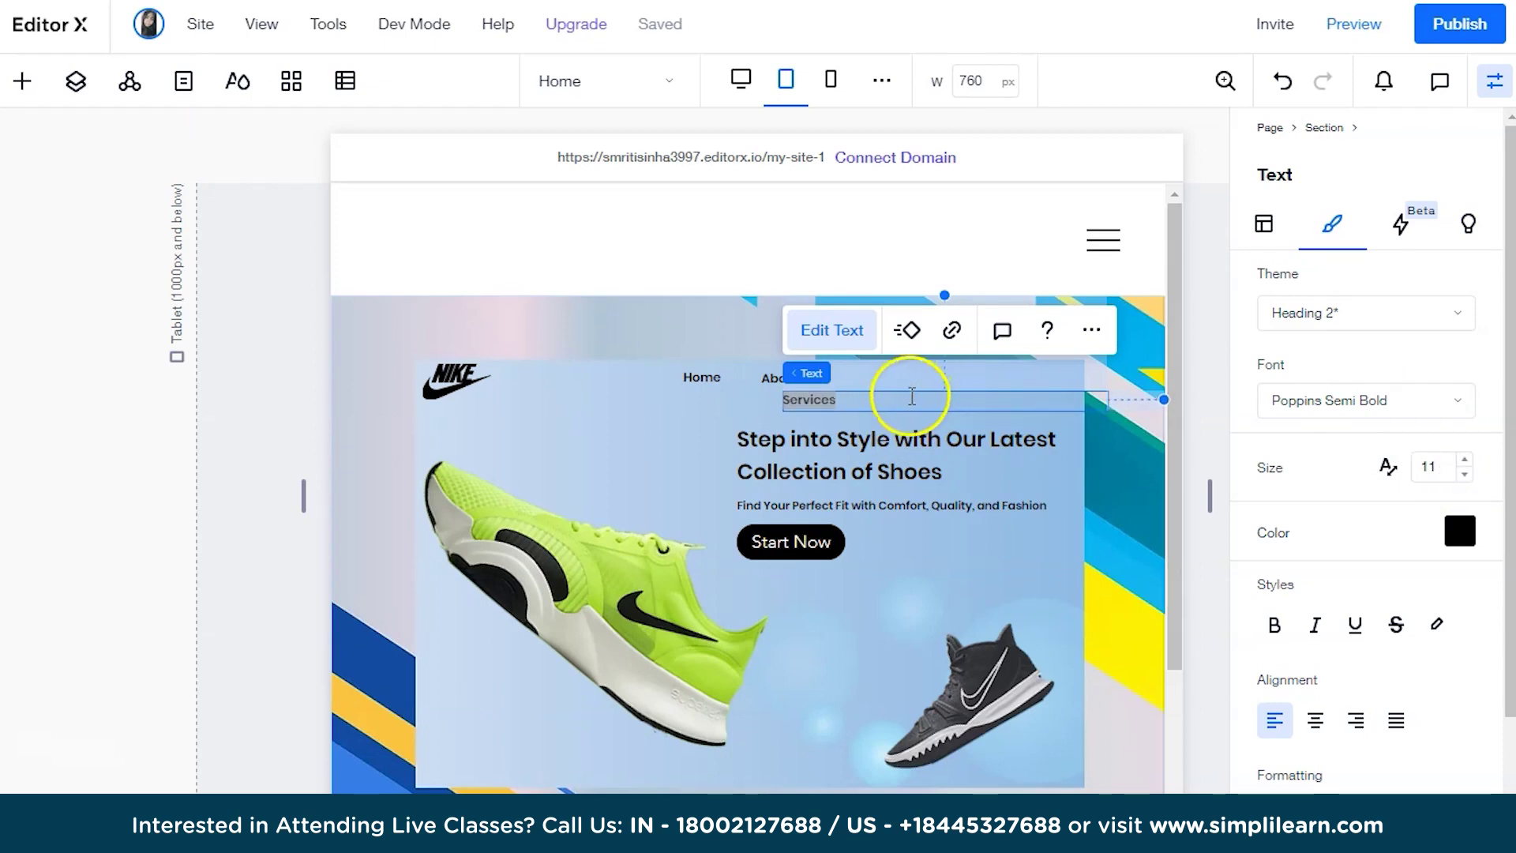
- Place the Services text in line to the right of About Us and narrow its box to the word
{"action": "left_click", "coordinate": [1107, 401]}
{"action": "left_click", "coordinate": [1002, 388]}
{"action": "left_click_drag", "start_coordinate": [1002, 389], "coordinate": [1036, 377]}
{"action": "left_click_drag", "start_coordinate": [1163, 374], "coordinate": [910, 386]}
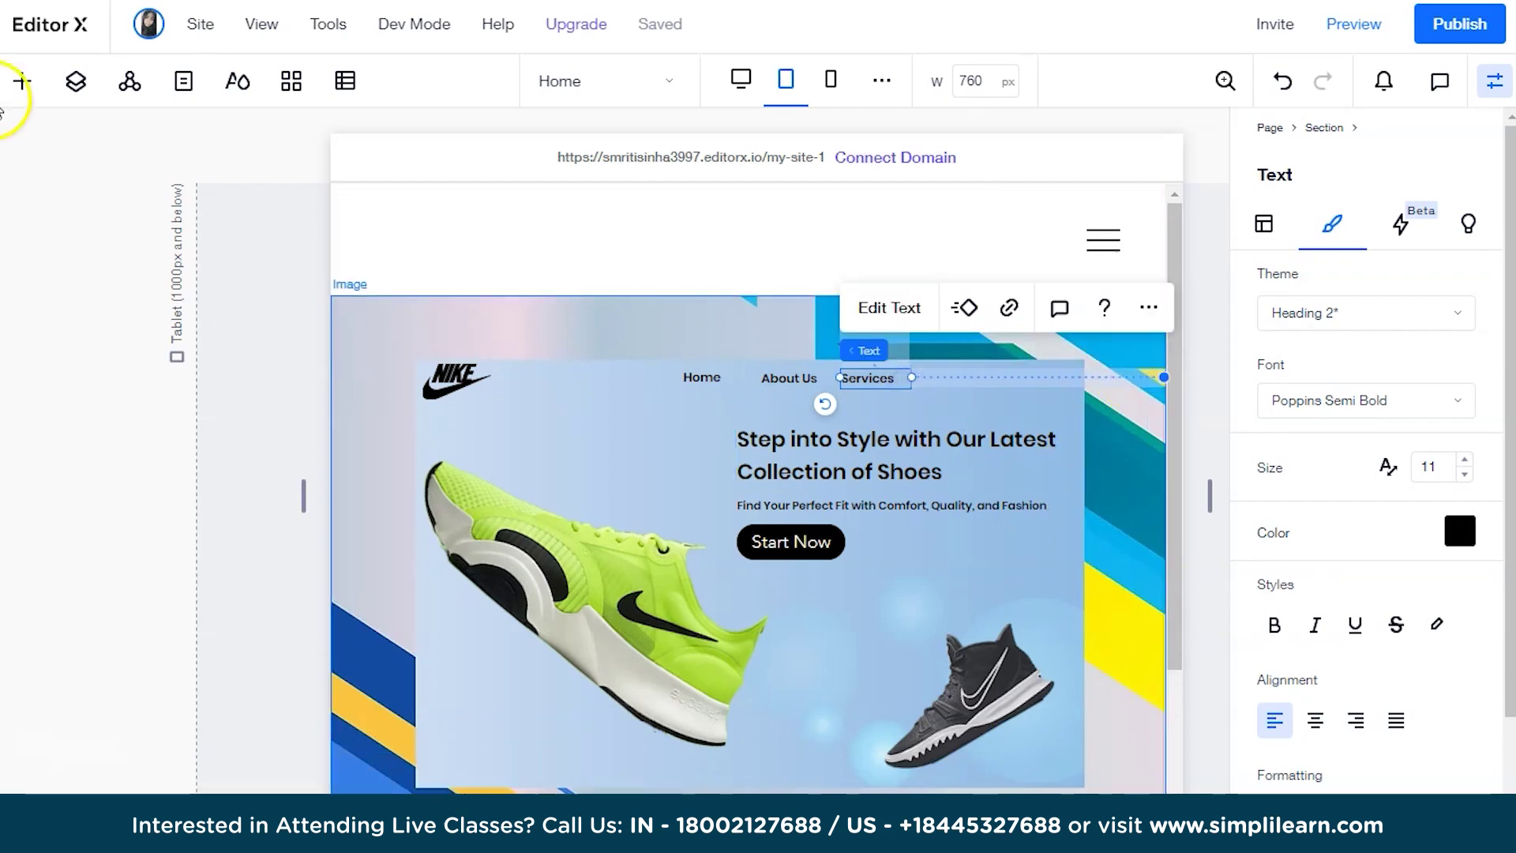
- Add a fourth title text element to the banner and replace its placeholder text with "Contact Us"
{"action": "left_click", "coordinate": [22, 81]}
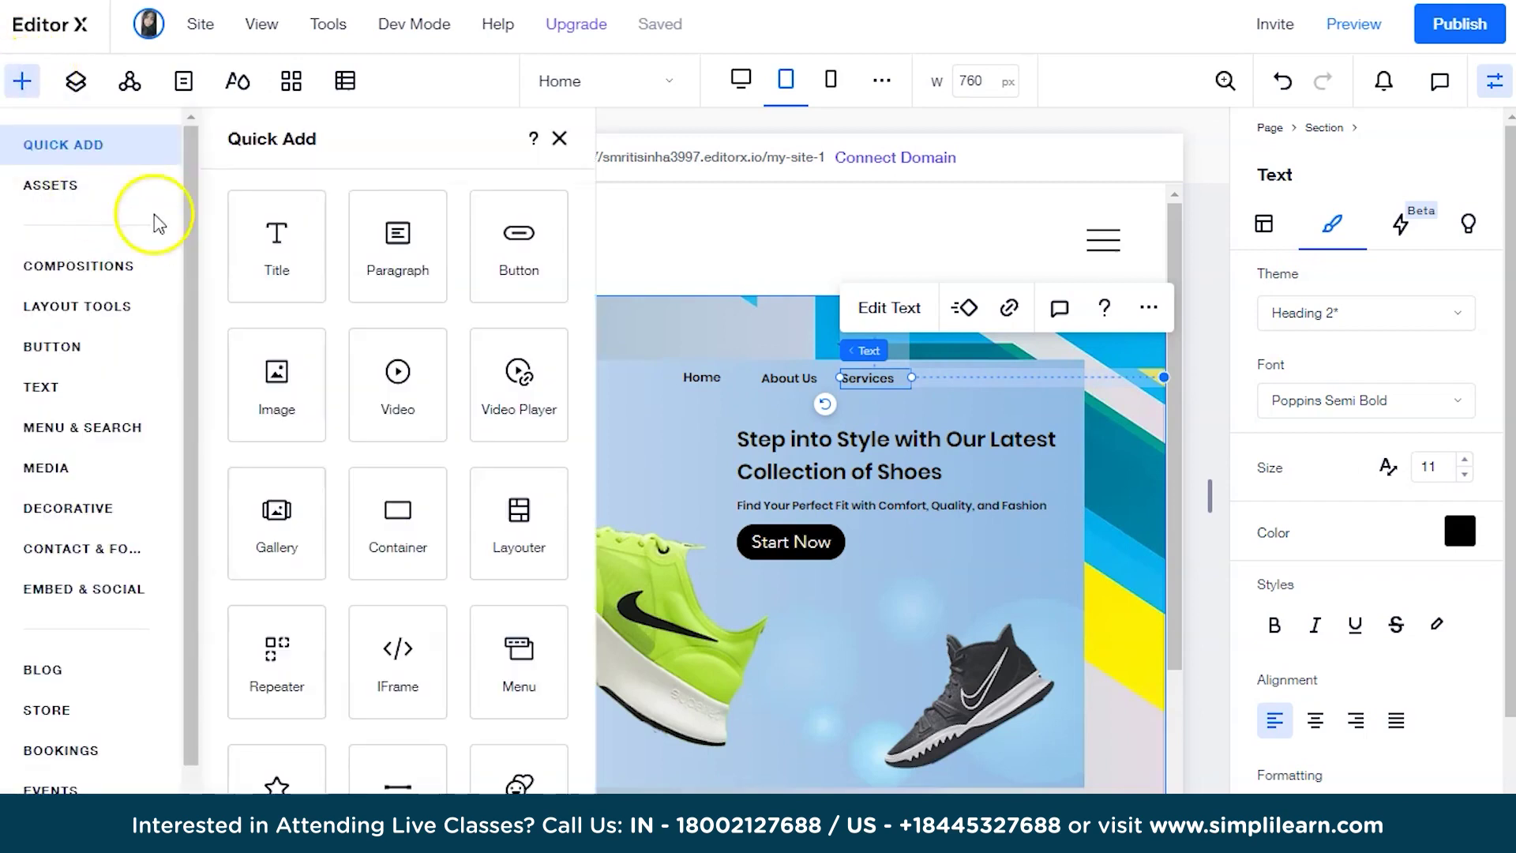
{"action": "left_click", "coordinate": [263, 247]}
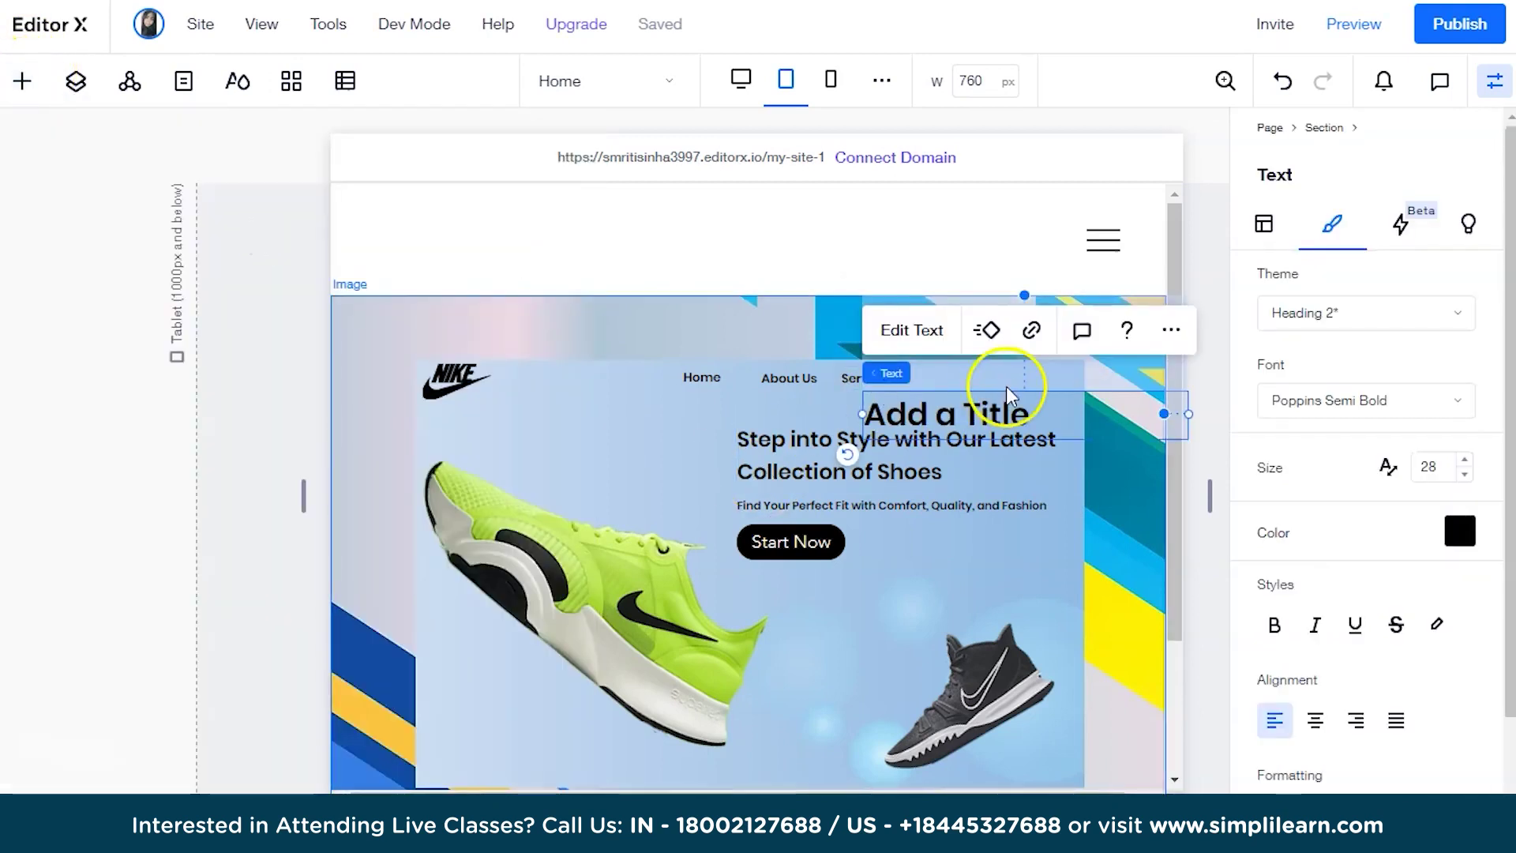
{"action": "double_click", "coordinate": [978, 406]}
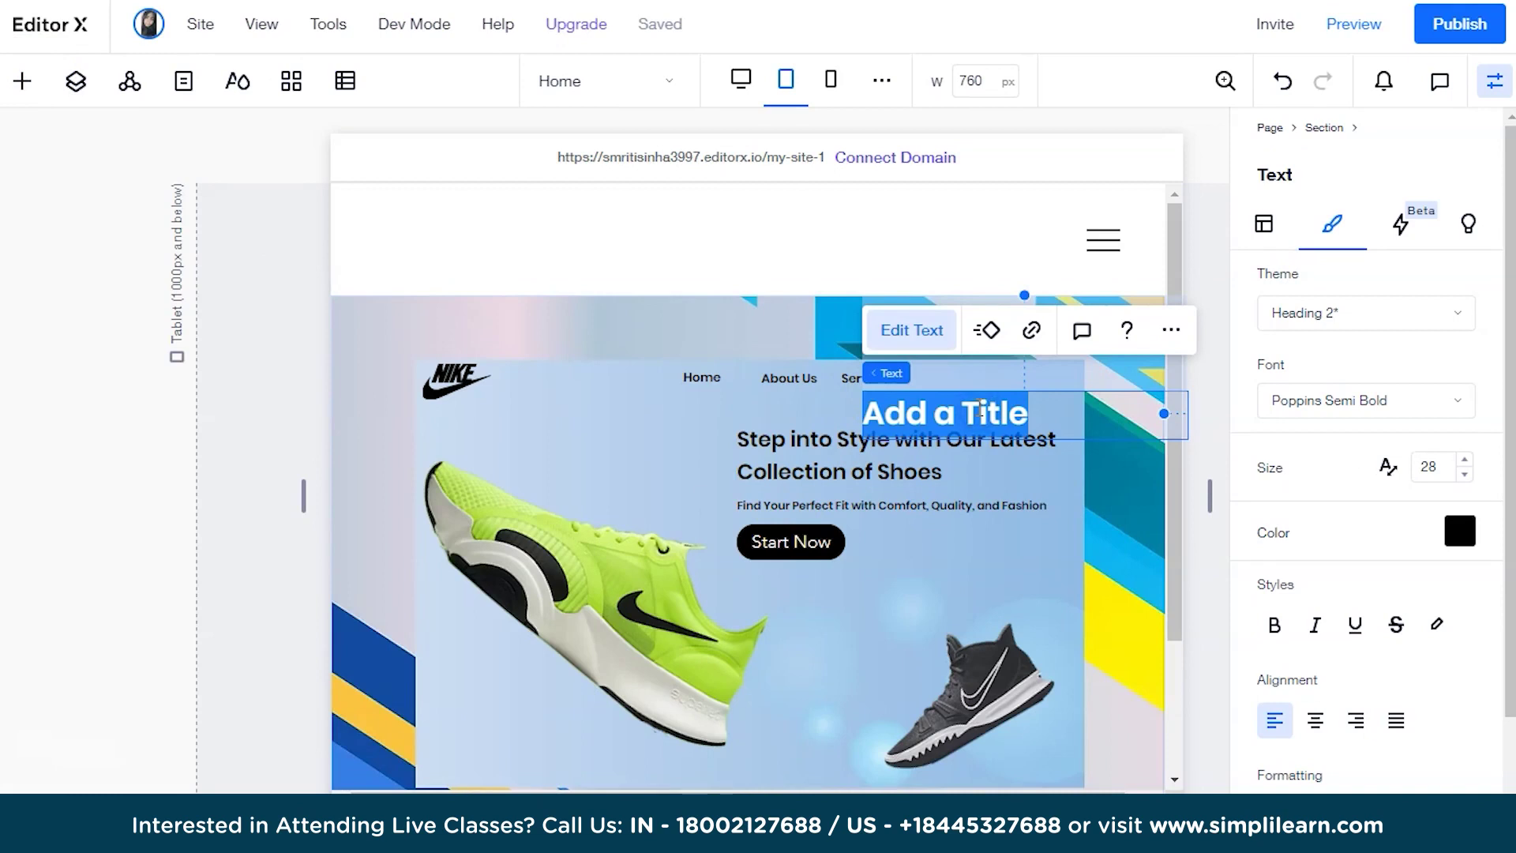
{"action": "type", "text": "Contact Us"}
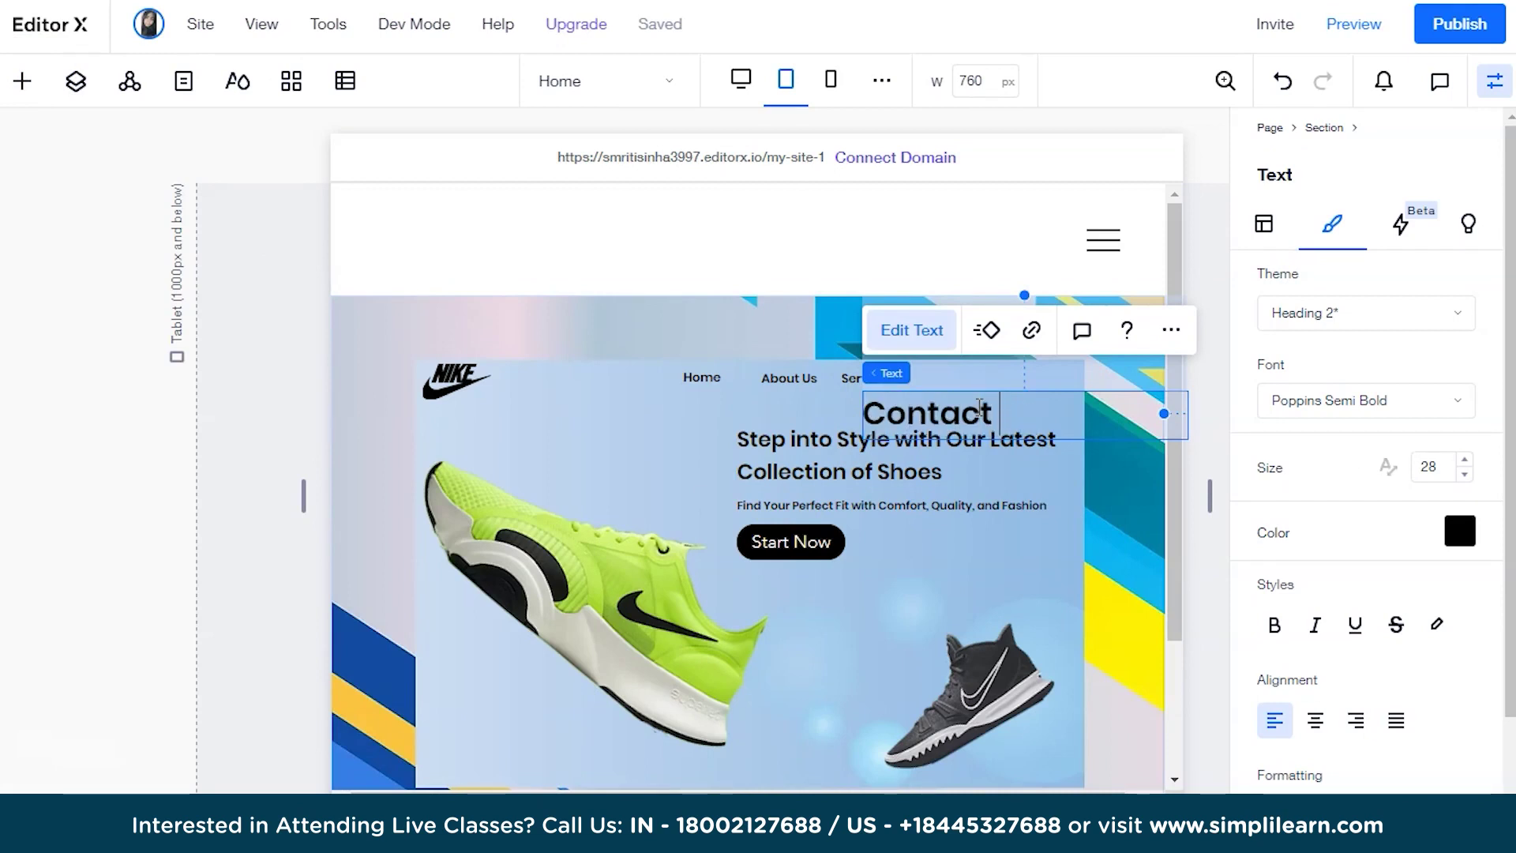
- Set the font size of the whole Contact Us text to 11
{"action": "triple_click", "coordinate": [938, 406]}
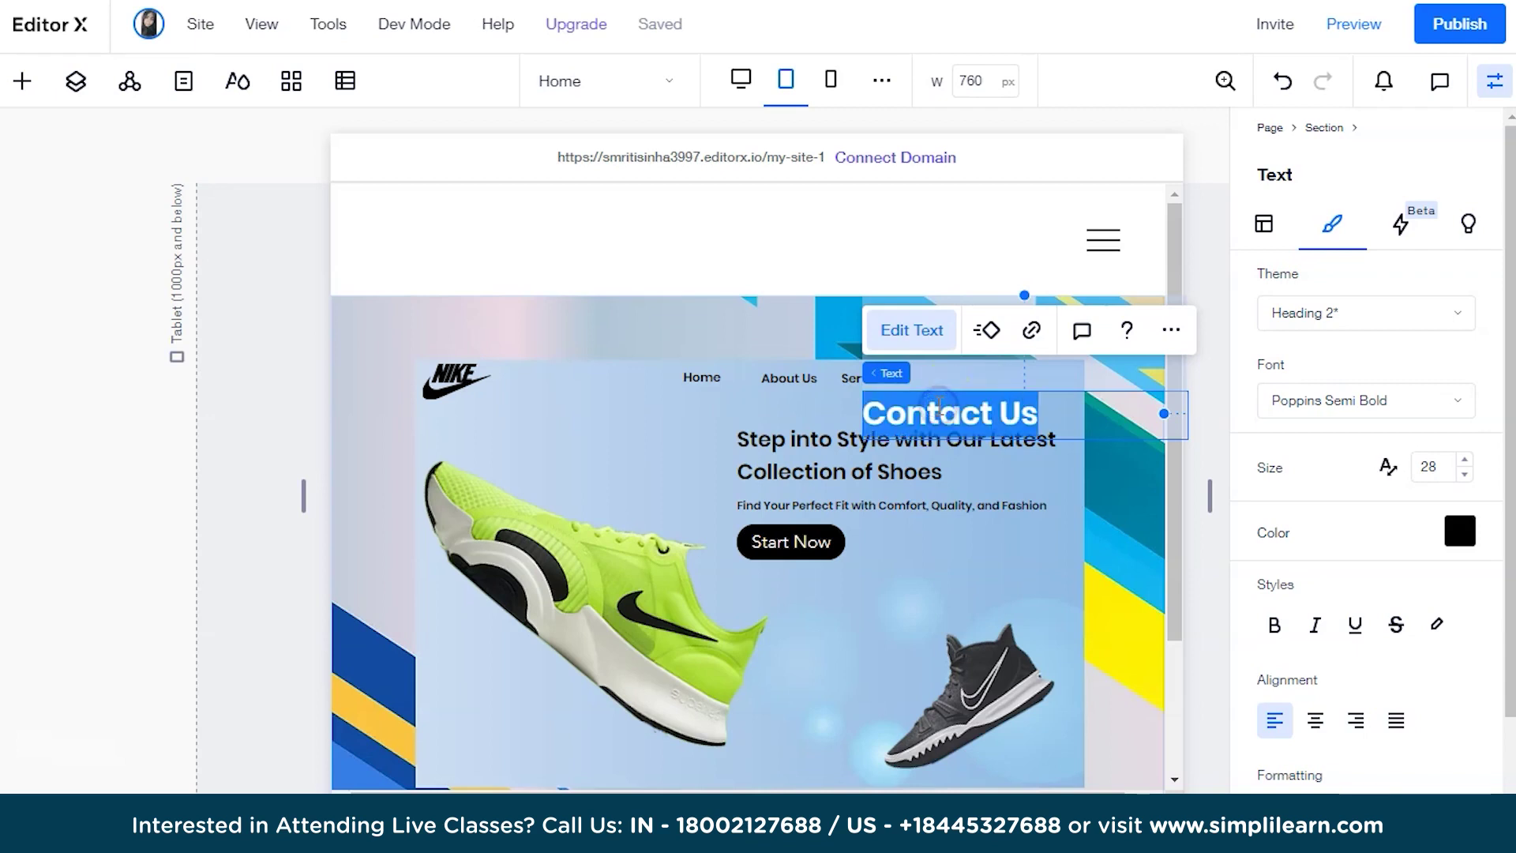
{"action": "left_click", "coordinate": [1435, 473]}
{"action": "left_click", "coordinate": [1349, 505]}
{"action": "left_click", "coordinate": [1446, 478]}
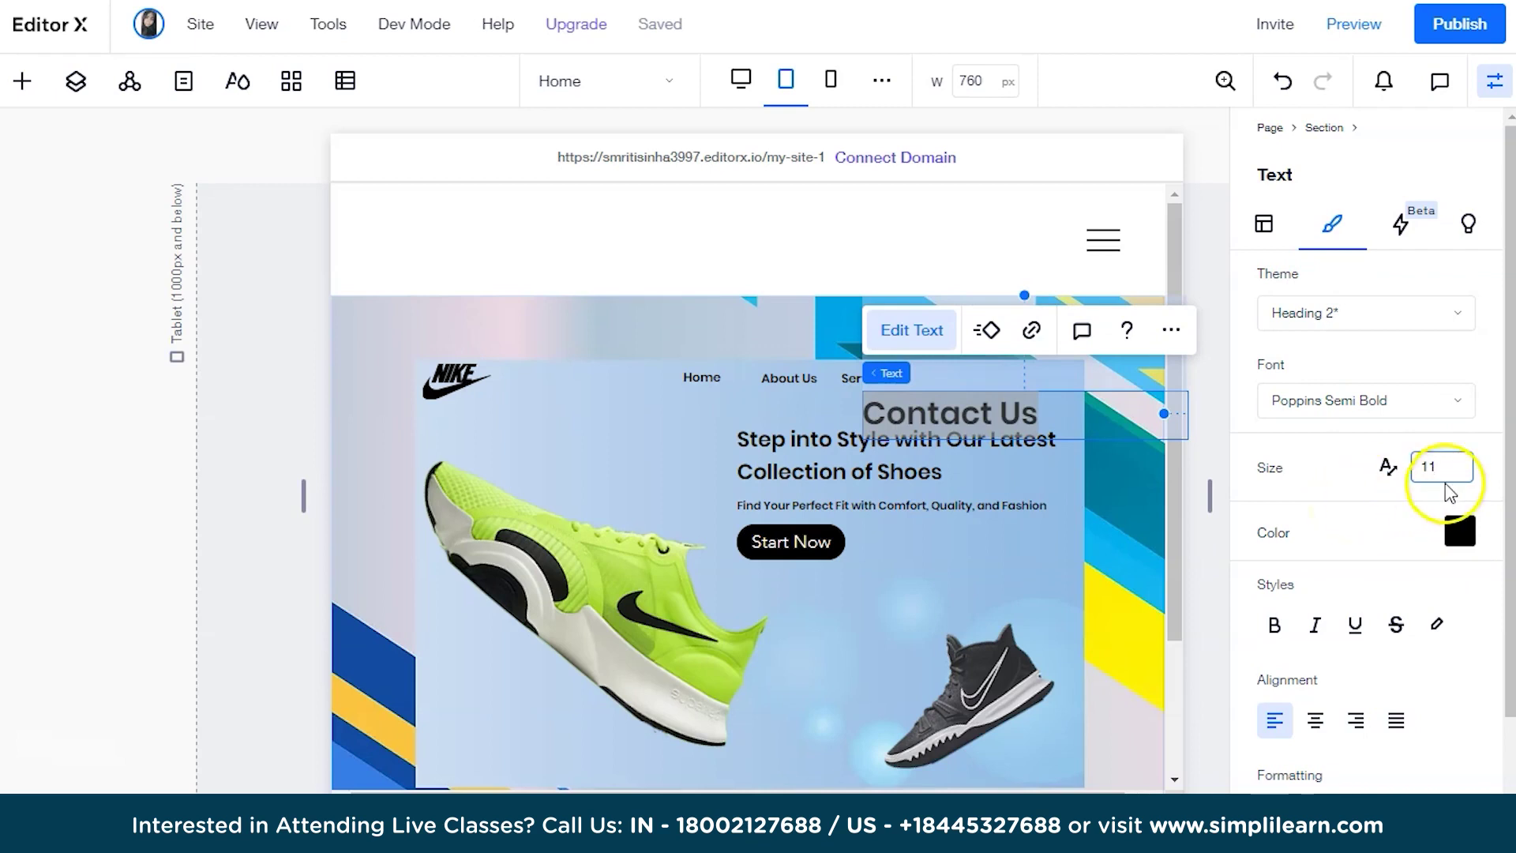
{"action": "left_click", "coordinate": [1333, 476]}
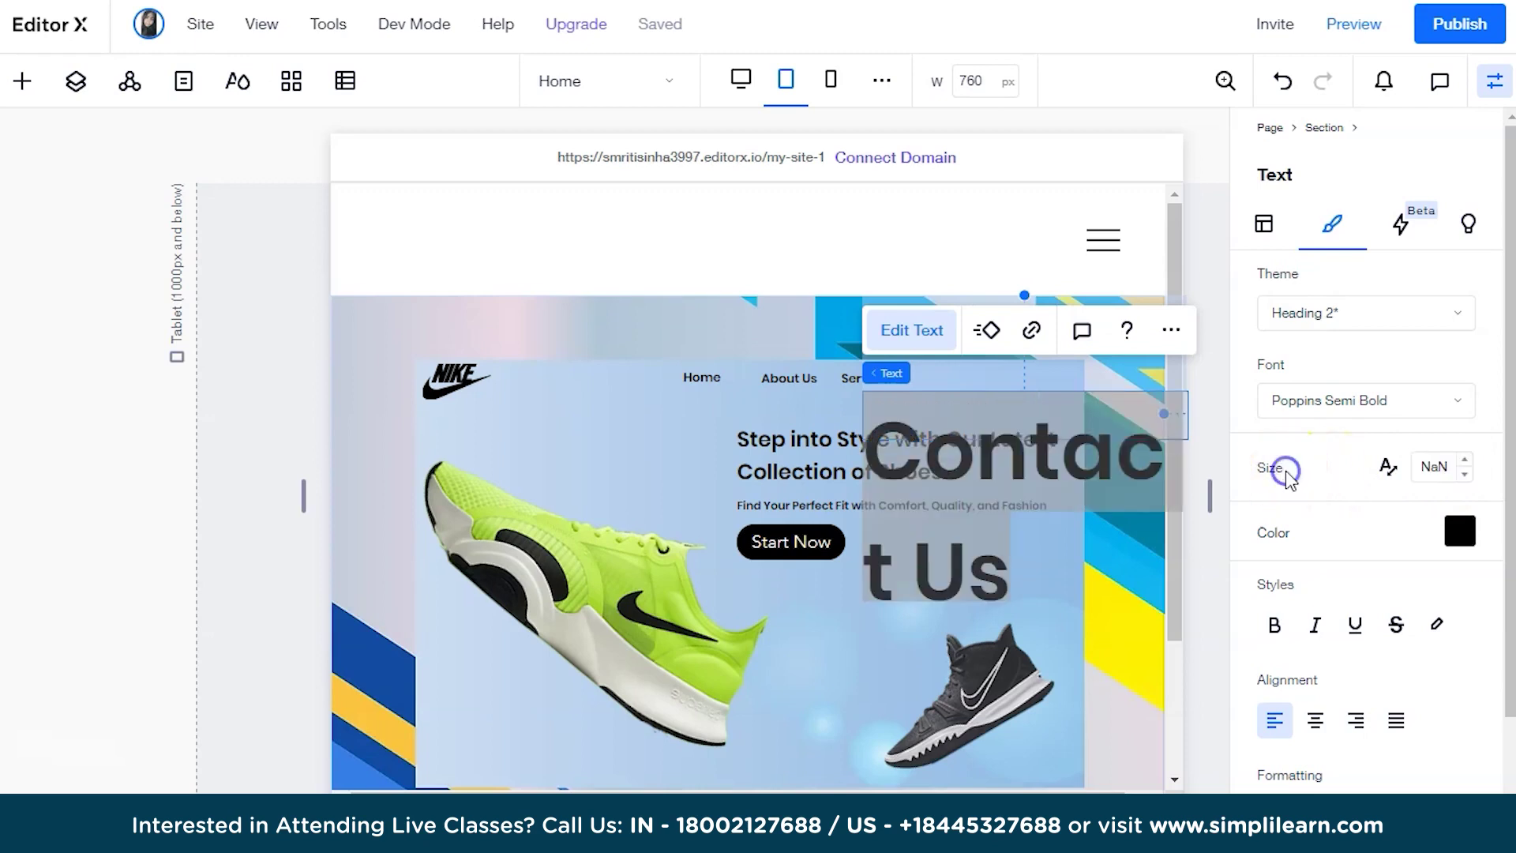
{"action": "left_click", "coordinate": [1451, 486]}
{"action": "left_click", "coordinate": [1442, 469]}
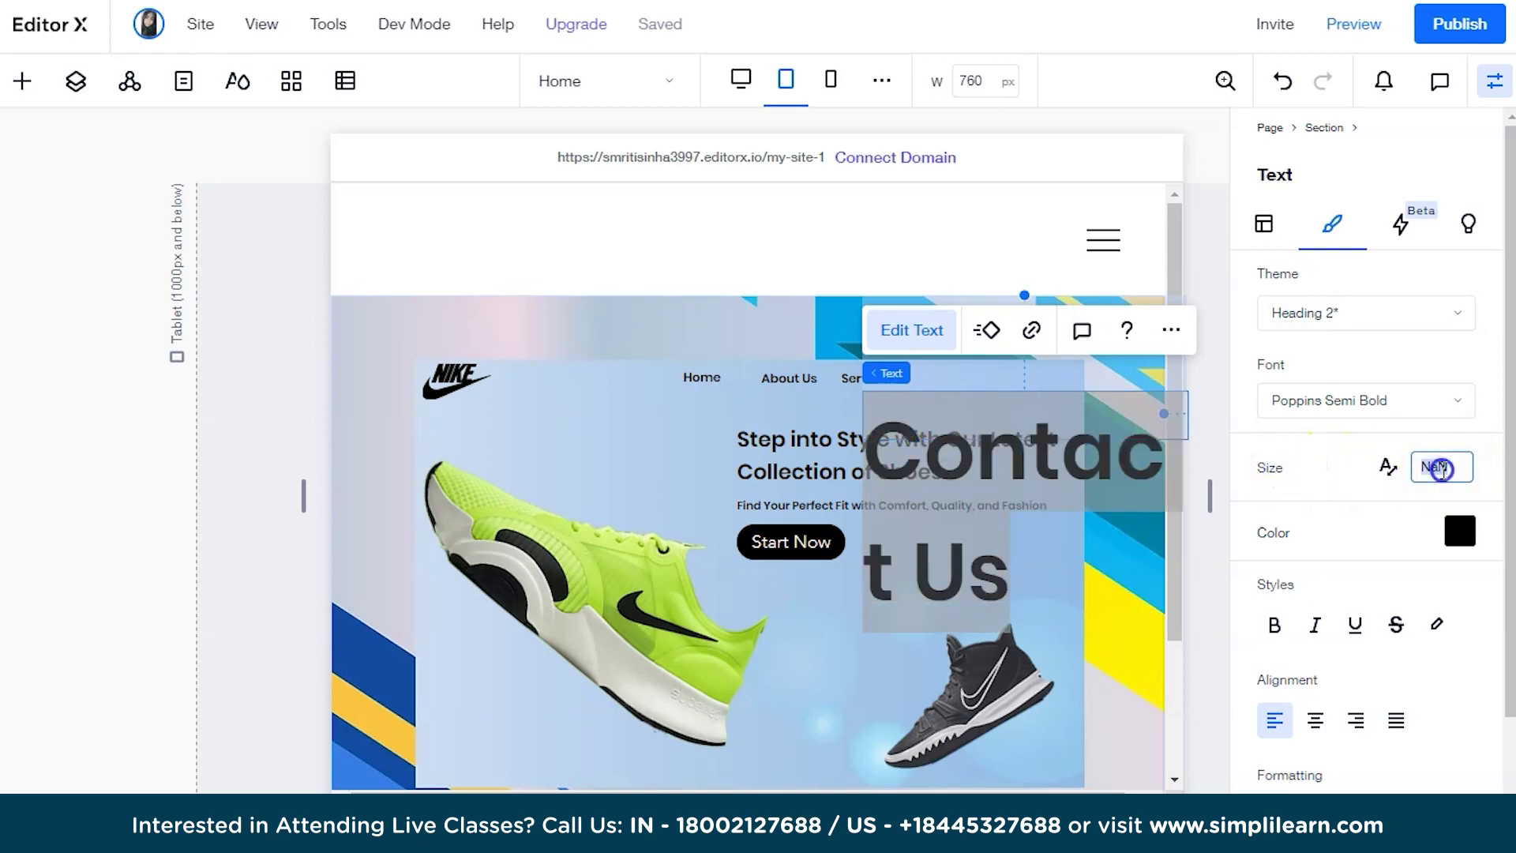
{"action": "key", "text": "Return"}
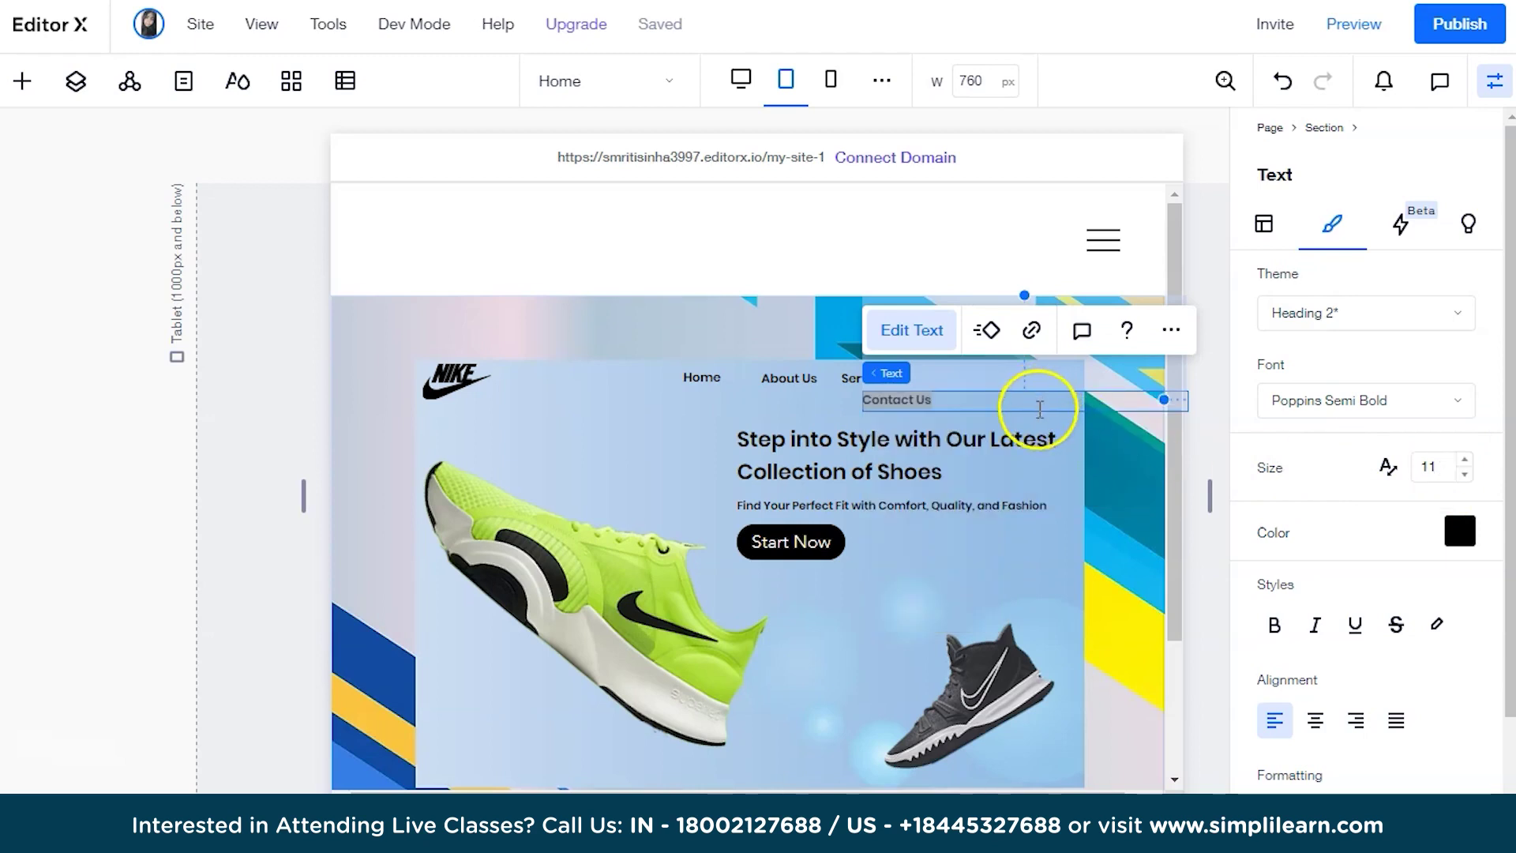
- Place the Contact Us text in line to the right of Services and narrow its box to the words
{"action": "left_click", "coordinate": [929, 396]}
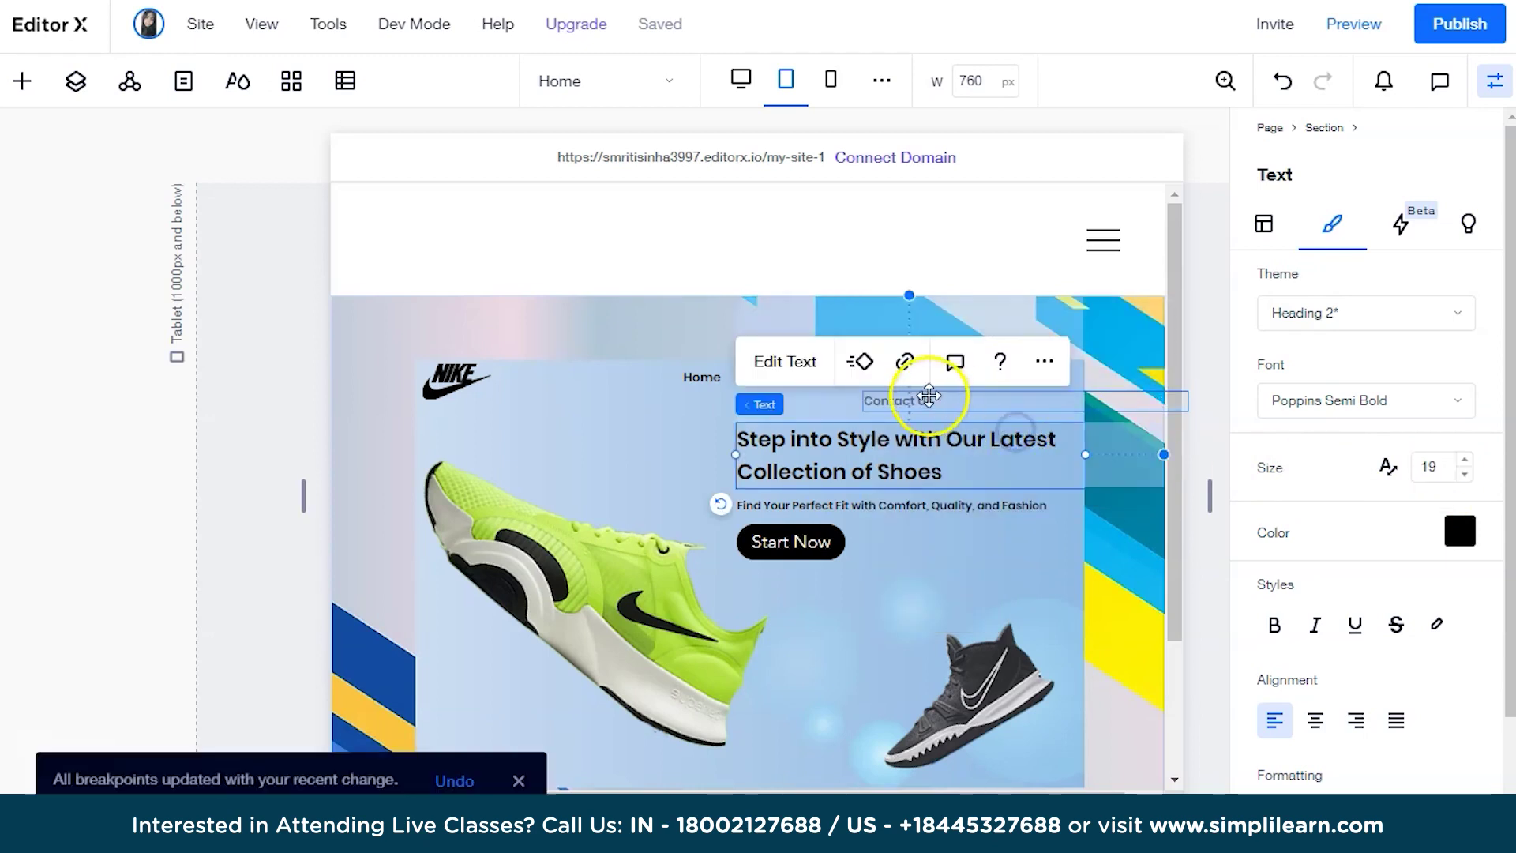
{"action": "left_click_drag", "start_coordinate": [929, 395], "coordinate": [974, 377]}
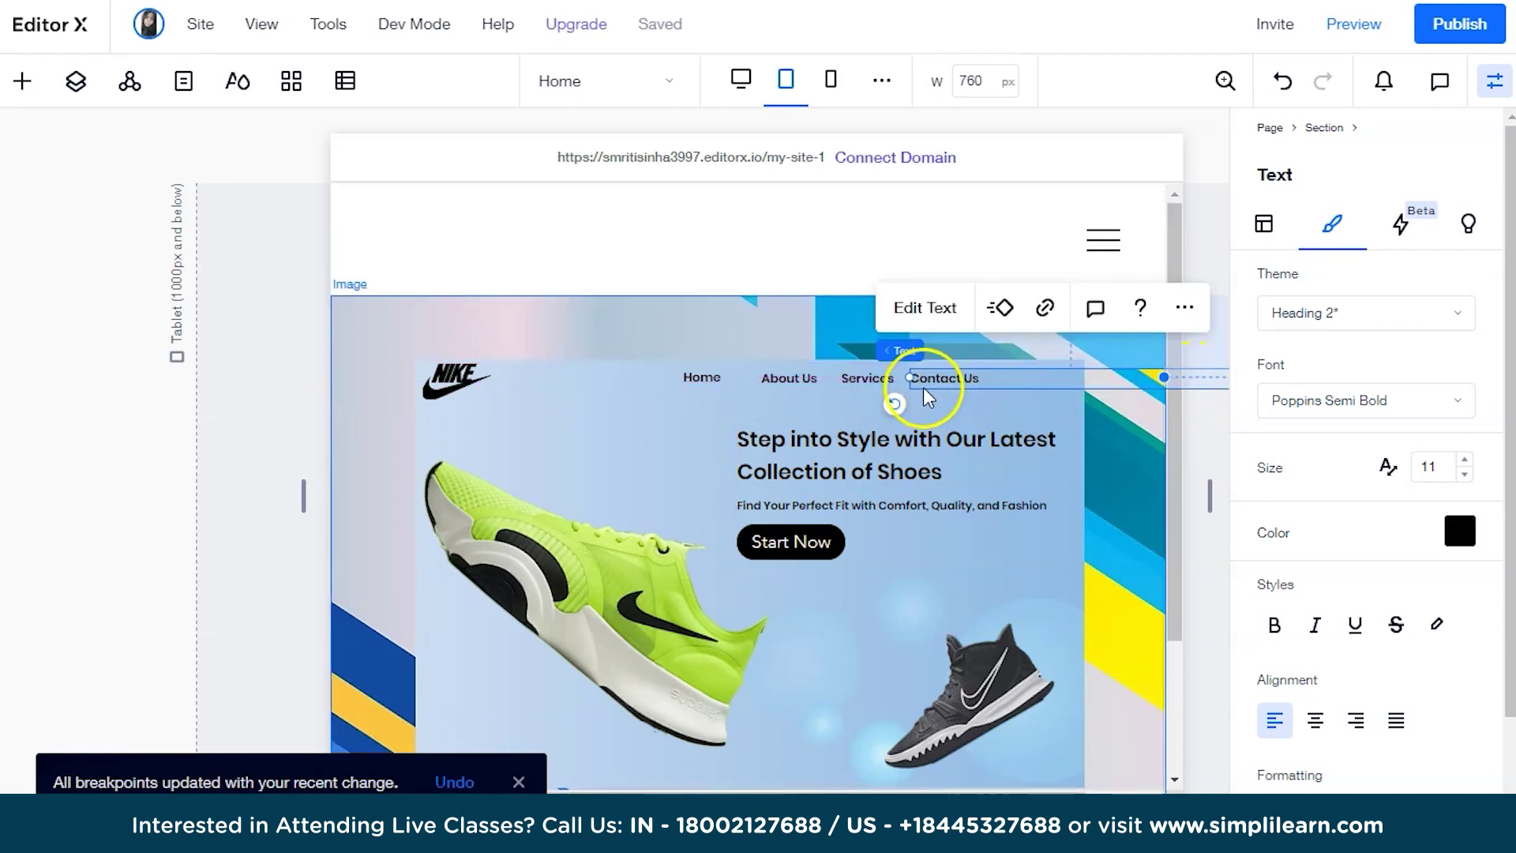
{"action": "left_click", "coordinate": [1006, 392]}
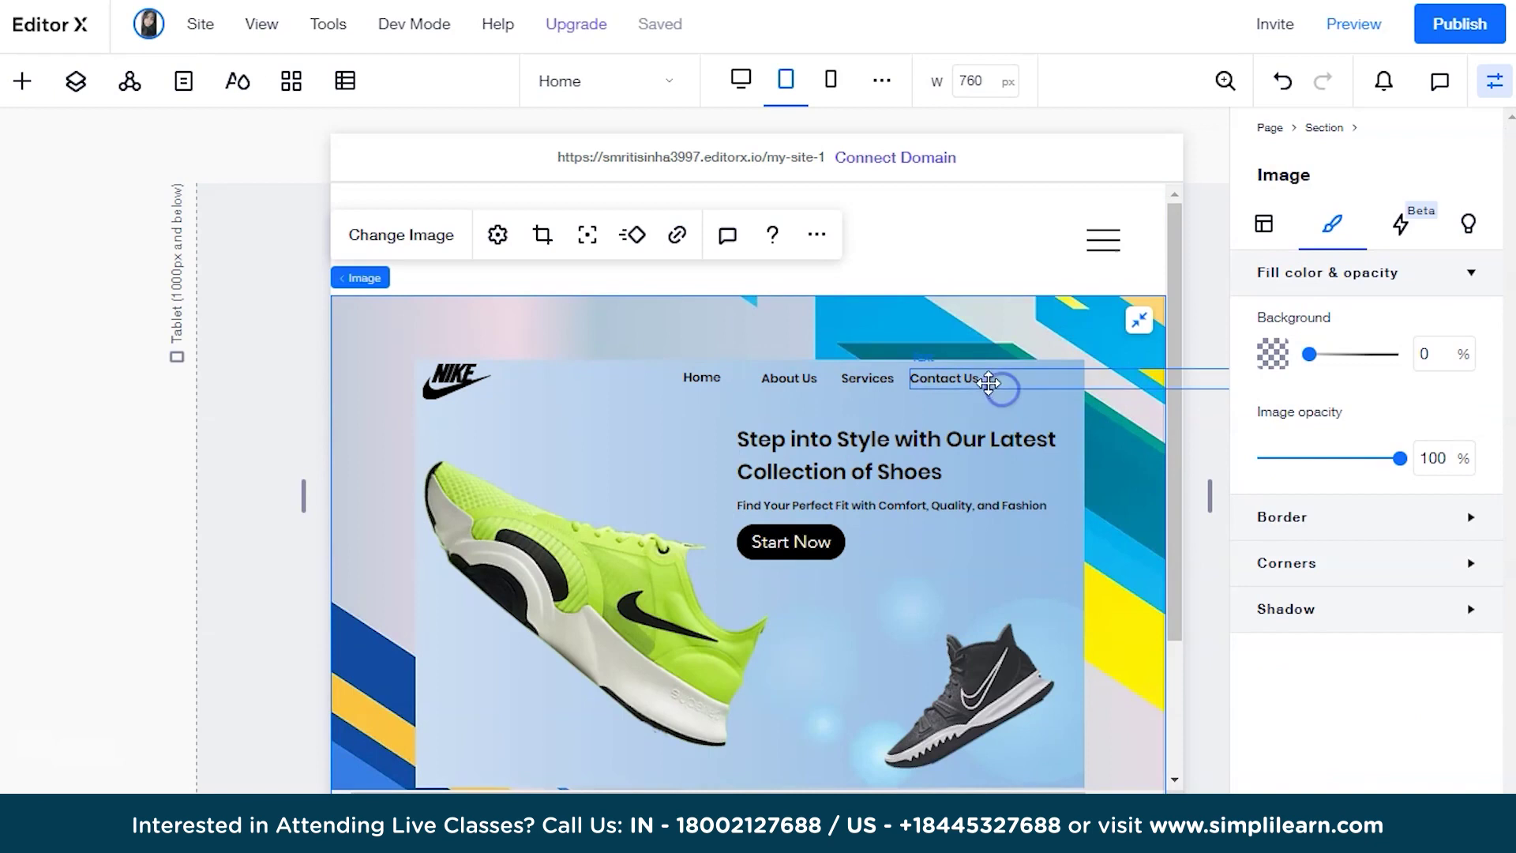
{"action": "left_click_drag", "start_coordinate": [986, 378], "coordinate": [925, 395]}
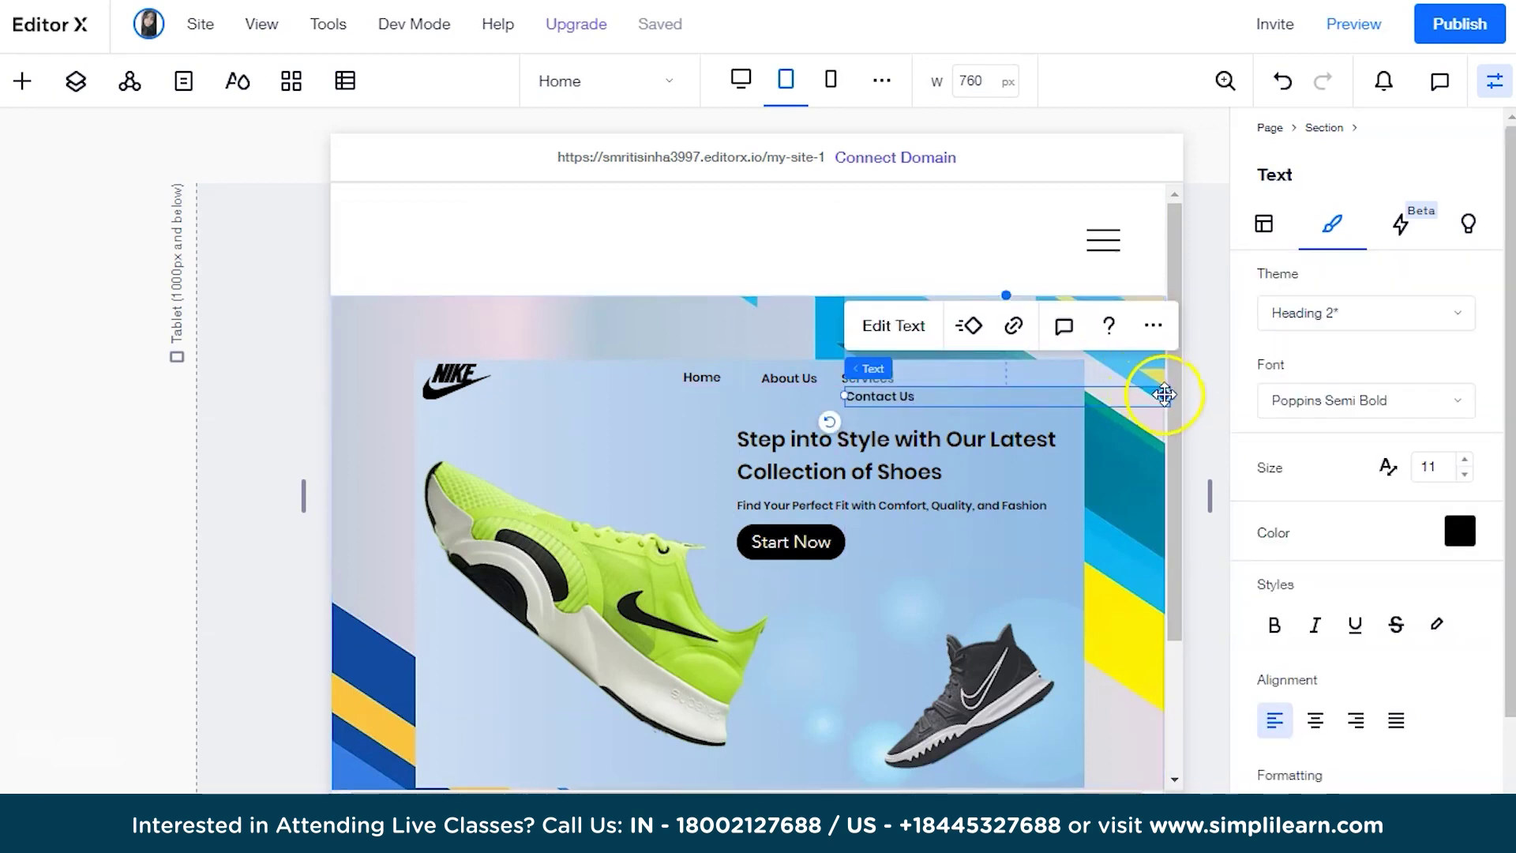
{"action": "left_click_drag", "start_coordinate": [1164, 395], "coordinate": [982, 378]}
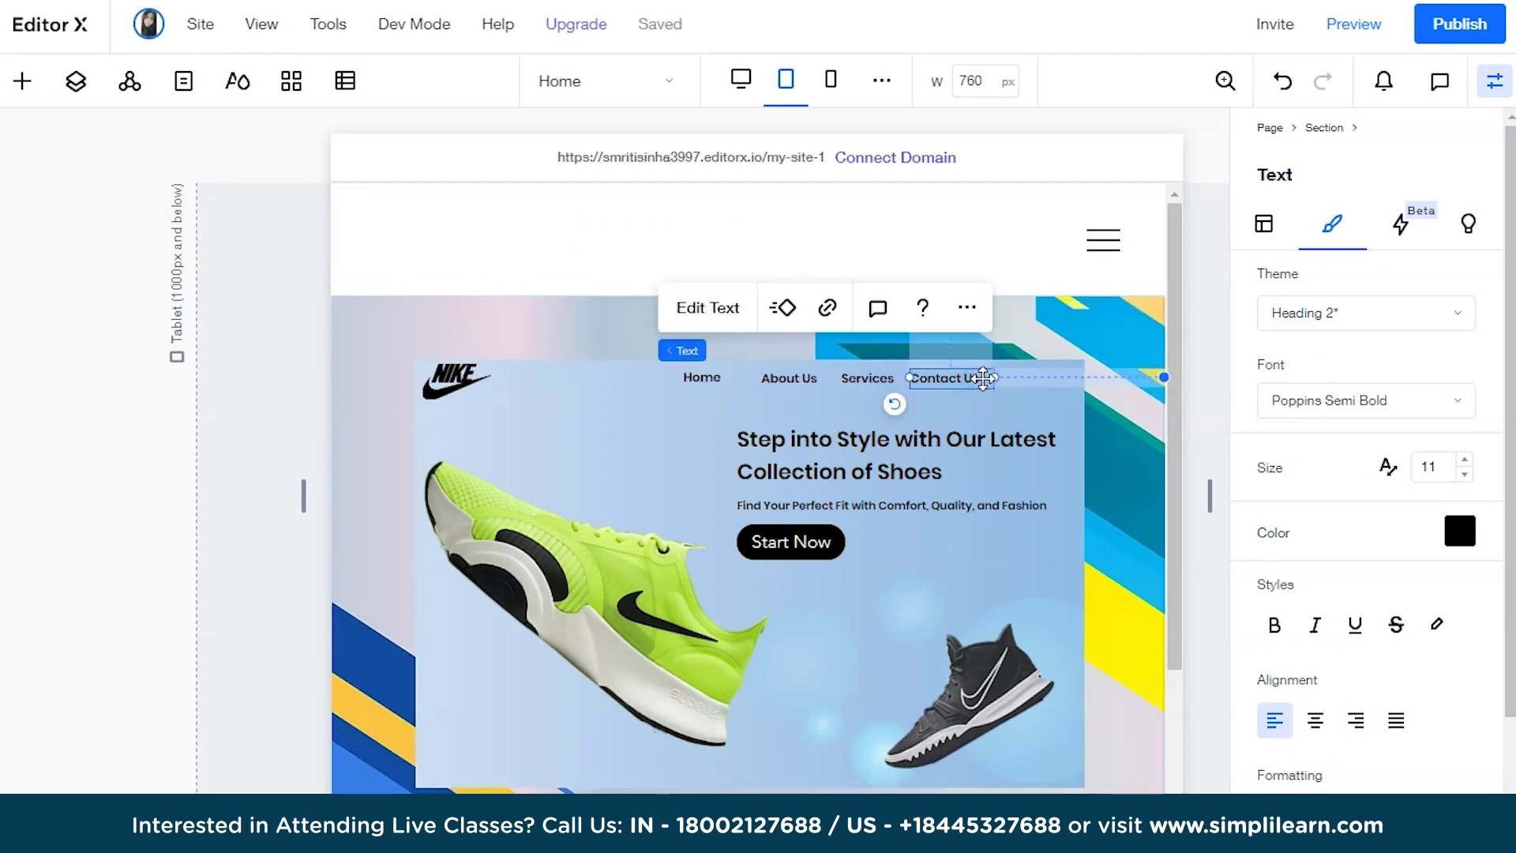
{"action": "left_click_drag", "start_coordinate": [977, 382], "coordinate": [978, 382]}
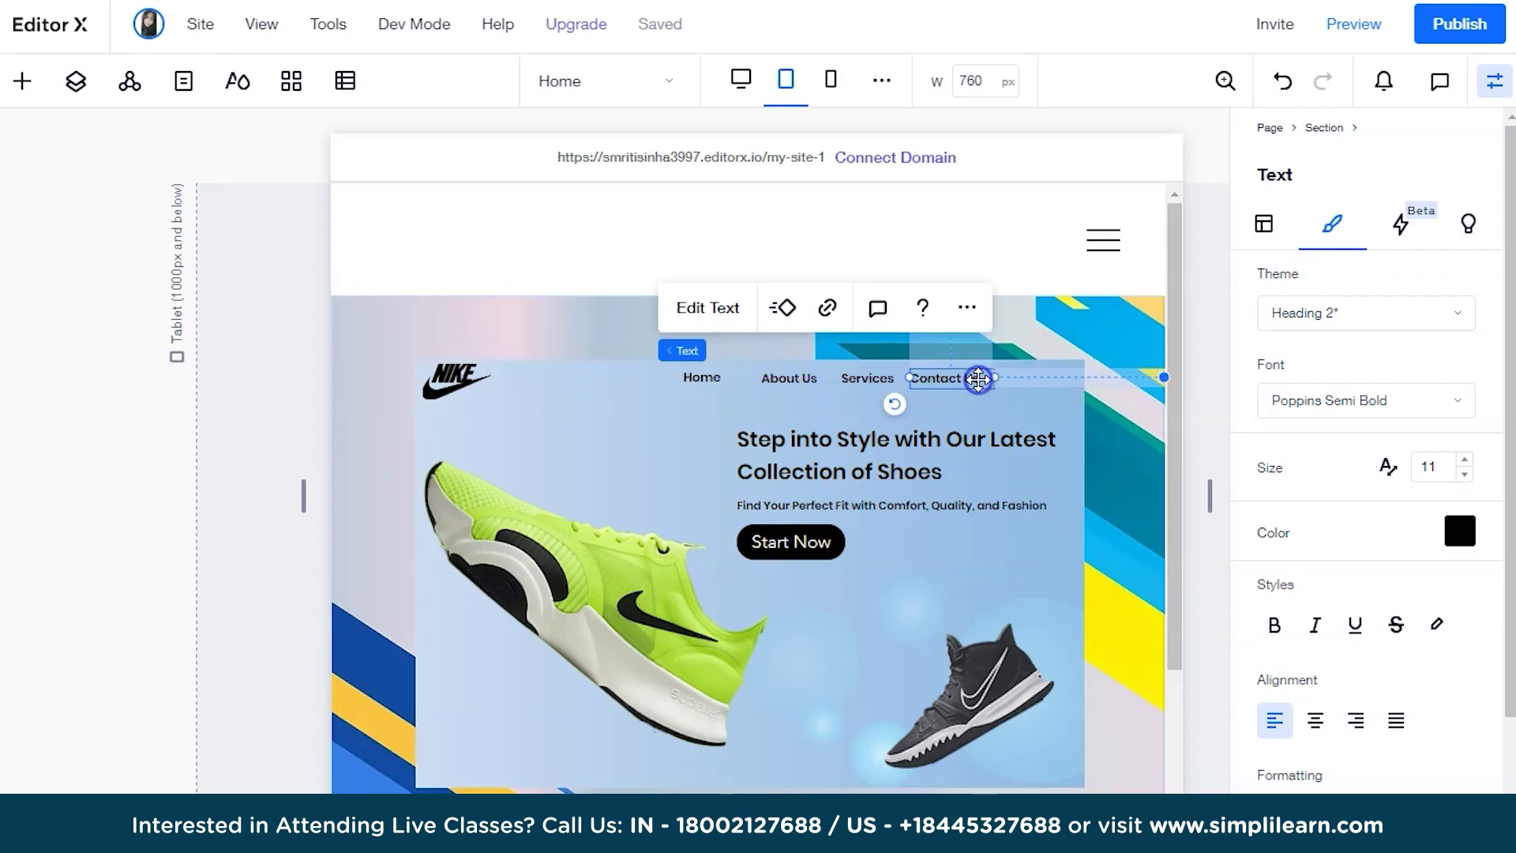
{"action": "left_click", "coordinate": [1029, 392]}
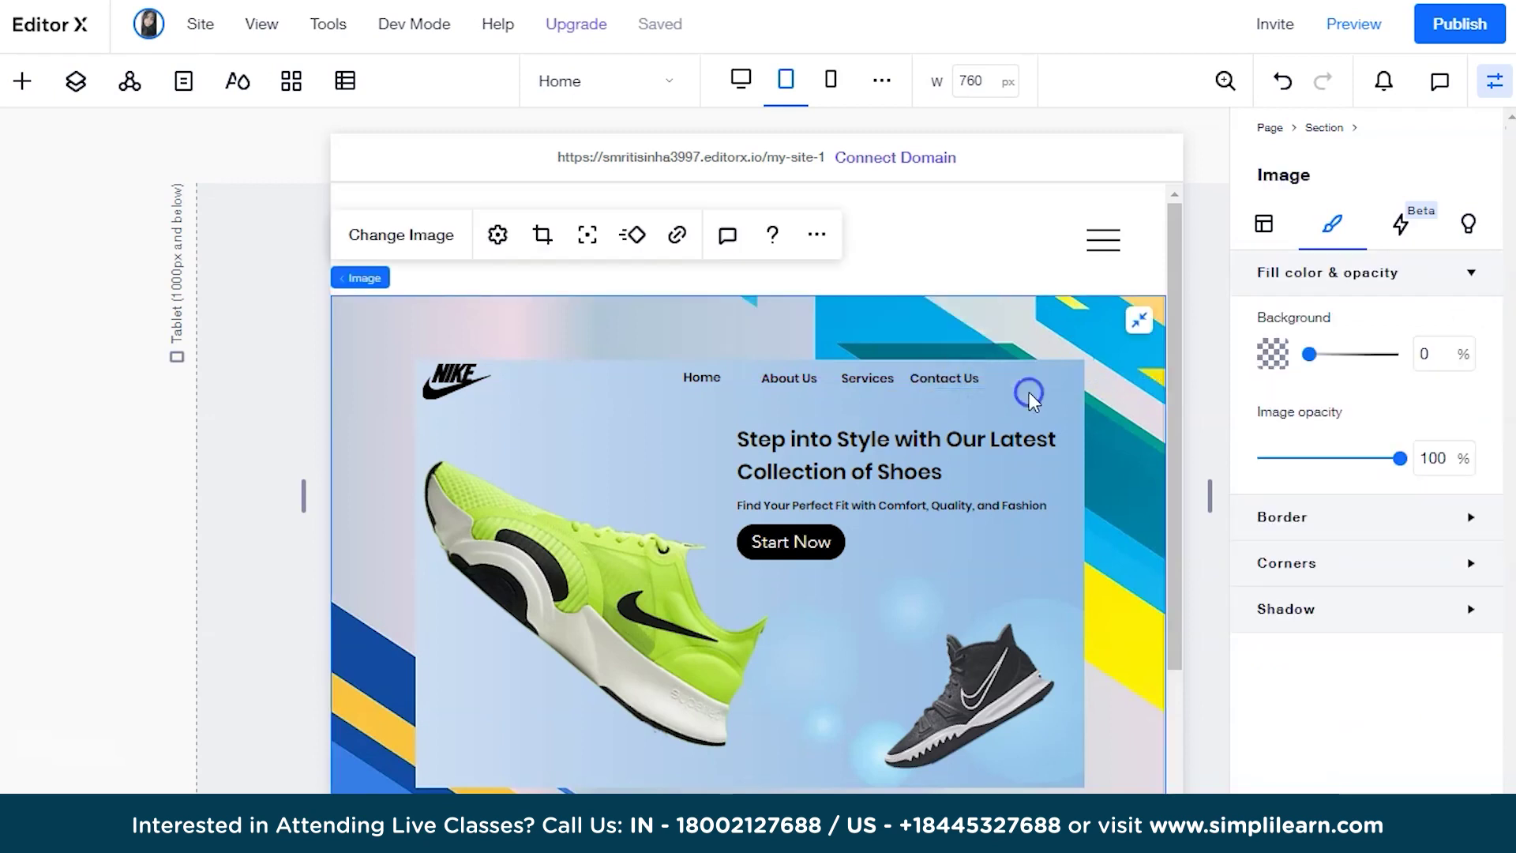
{"action": "left_click", "coordinate": [21, 80]}
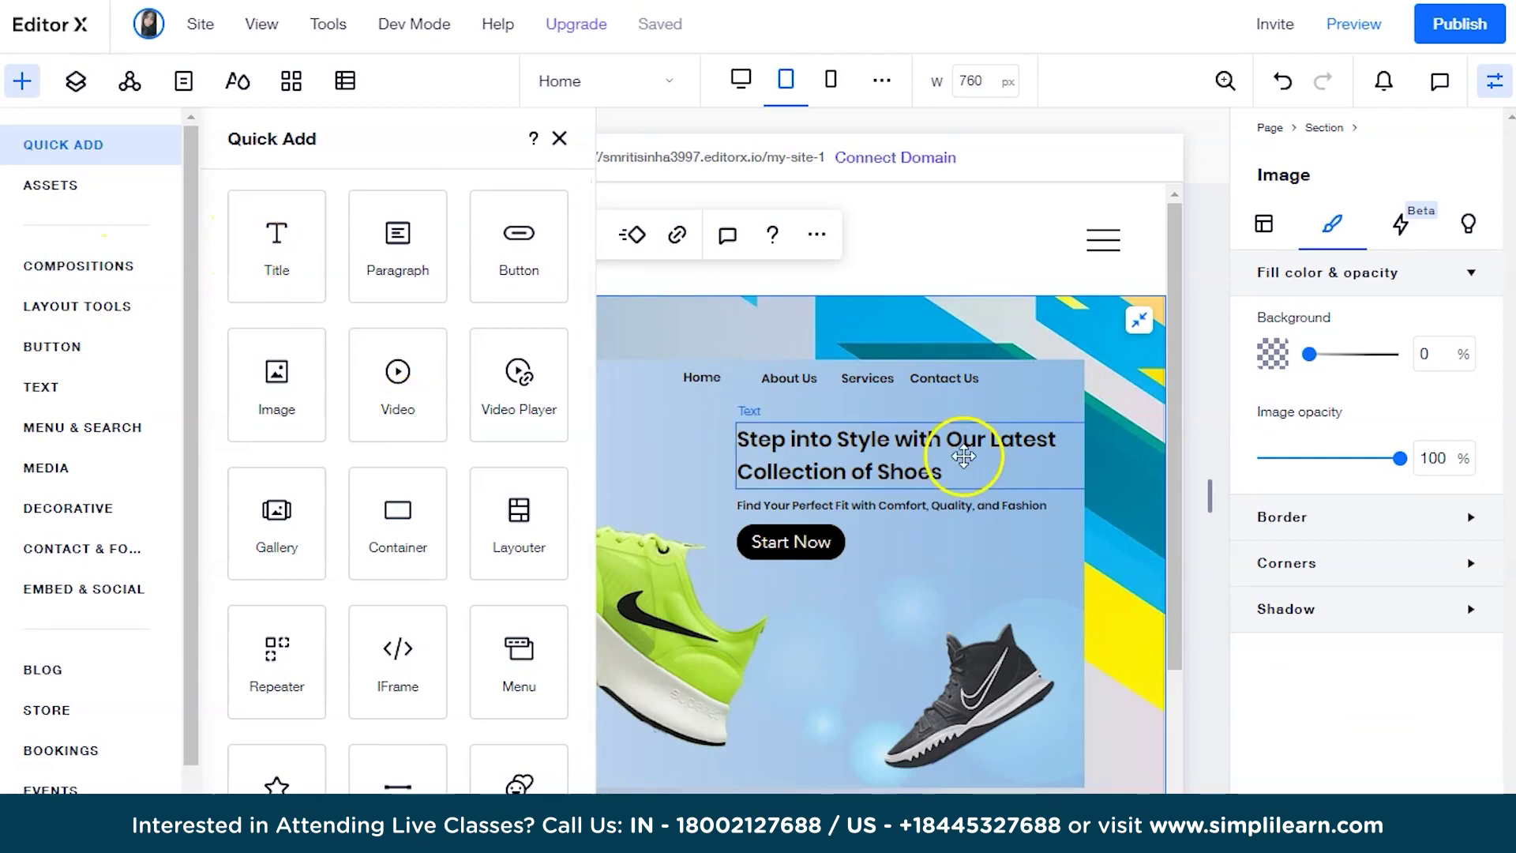
{"action": "left_click", "coordinate": [871, 559]}
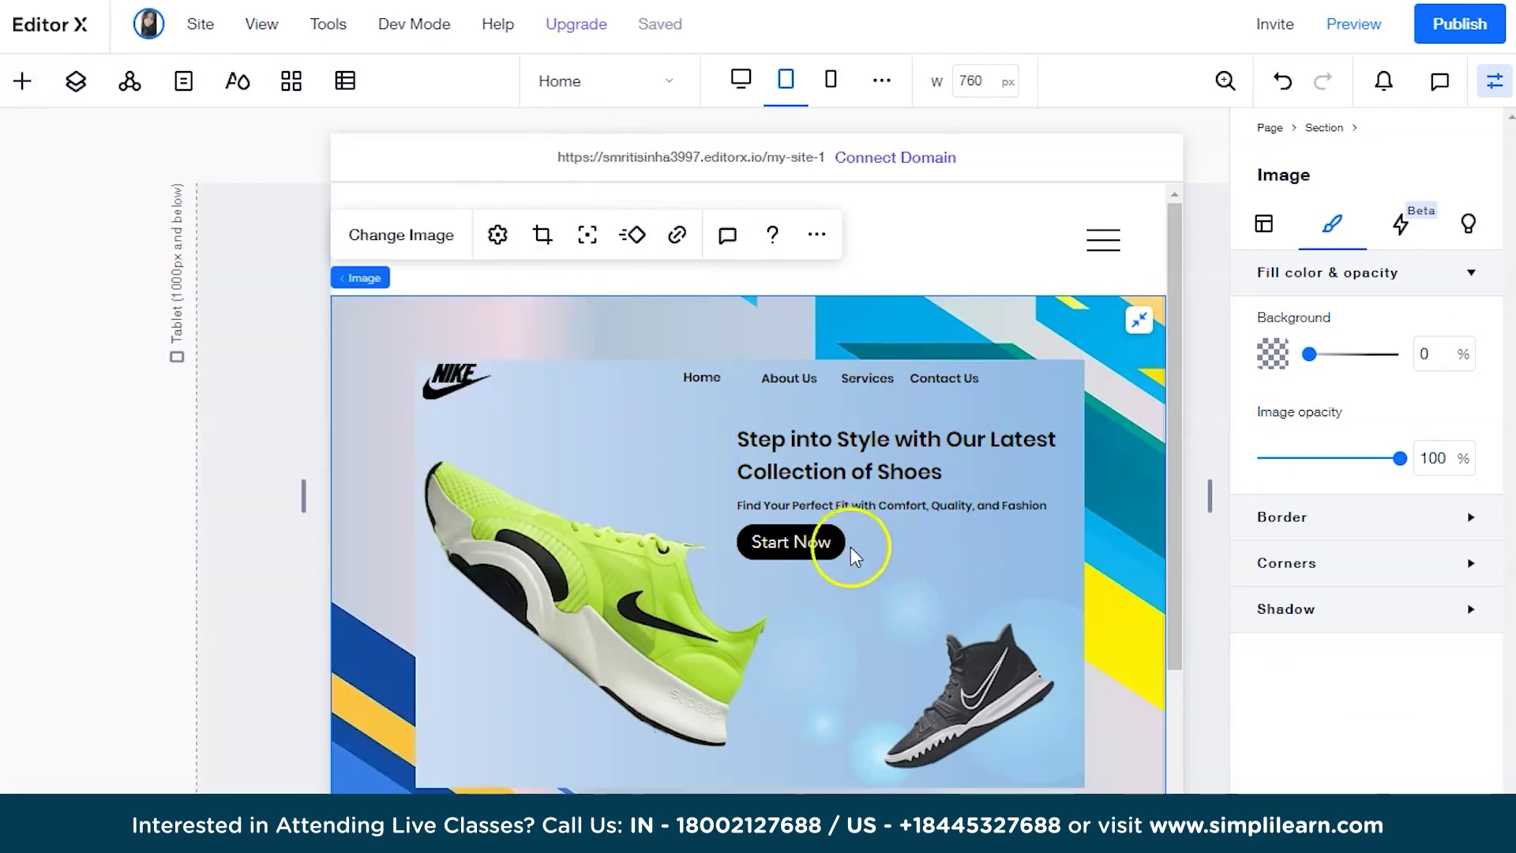
{"action": "mouse_move", "coordinate": [832, 551]}
{"action": "left_mouse_down"}
{"action": "mouse_move", "coordinate": [1106, 411]}
{"action": "mouse_move", "coordinate": [1082, 395]}
{"action": "mouse_move", "coordinate": [903, 535]}
{"action": "mouse_move", "coordinate": [841, 545]}
{"action": "left_mouse_up"}
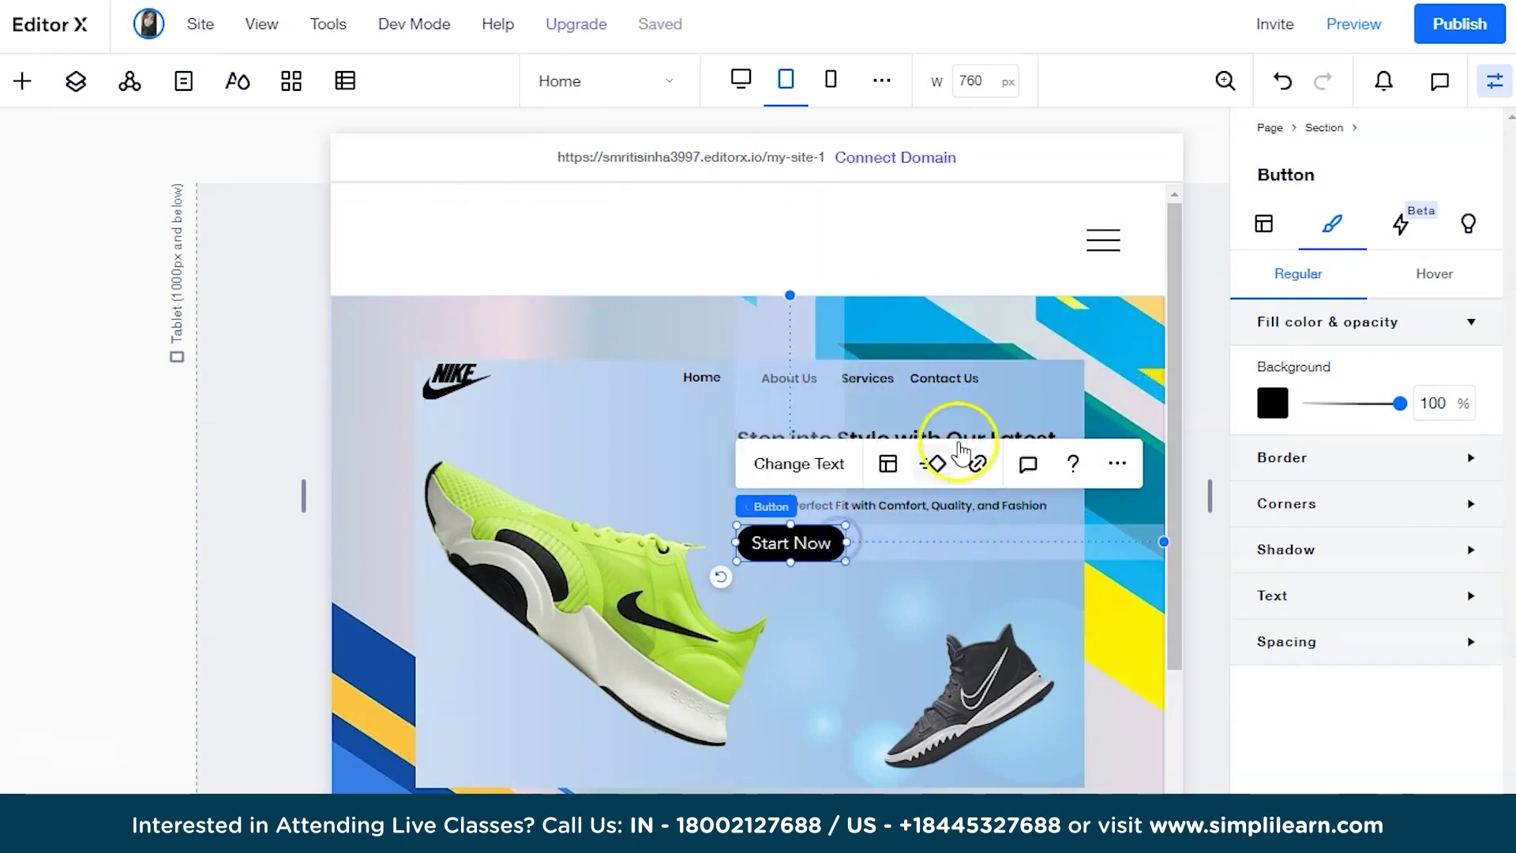
- Shift the Contact Us, Services, About Us and Home texts to the right, spacing them wider along the same row
{"action": "left_click", "coordinate": [997, 378]}
{"action": "left_click_drag", "start_coordinate": [1040, 376], "coordinate": [1055, 378]}
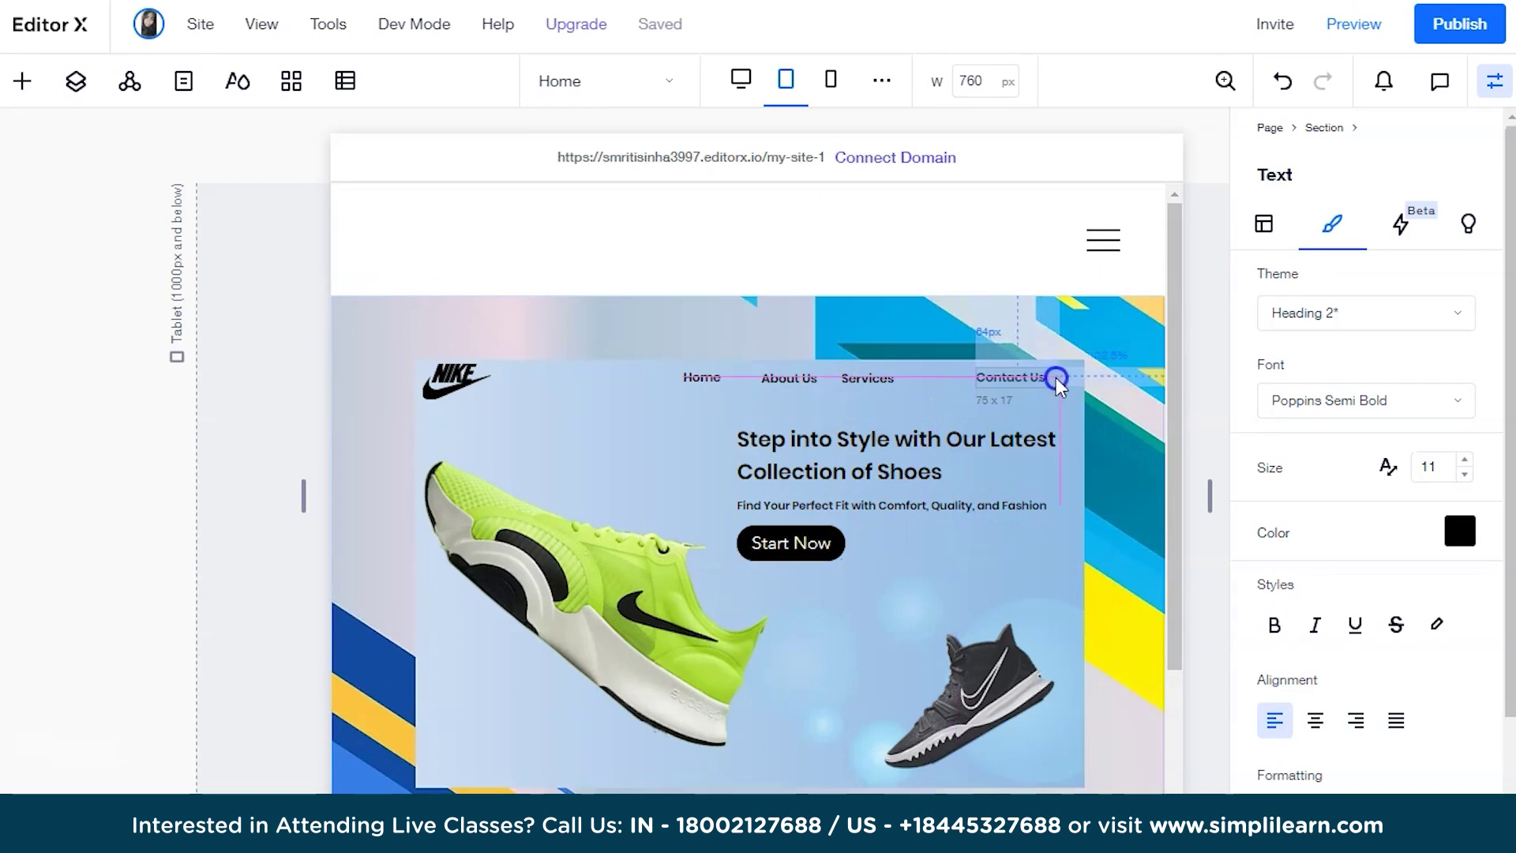
{"action": "left_click", "coordinate": [894, 379]}
{"action": "left_click_drag", "start_coordinate": [894, 379], "coordinate": [941, 377]}
{"action": "left_click", "coordinate": [821, 375]}
{"action": "left_click_drag", "start_coordinate": [818, 372], "coordinate": [849, 372]}
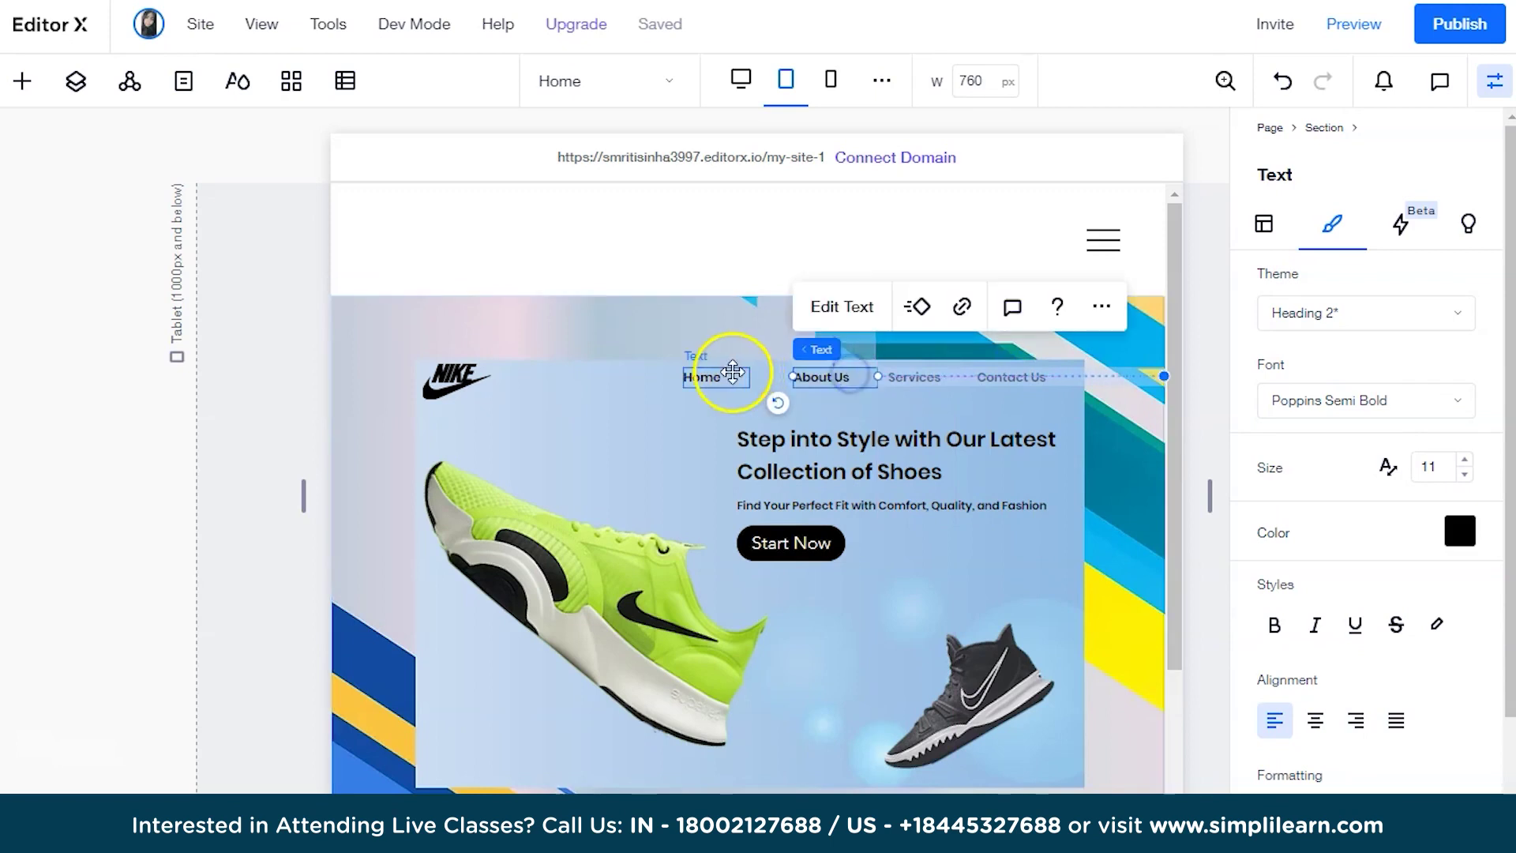
{"action": "left_click_drag", "start_coordinate": [739, 373], "coordinate": [758, 376]}
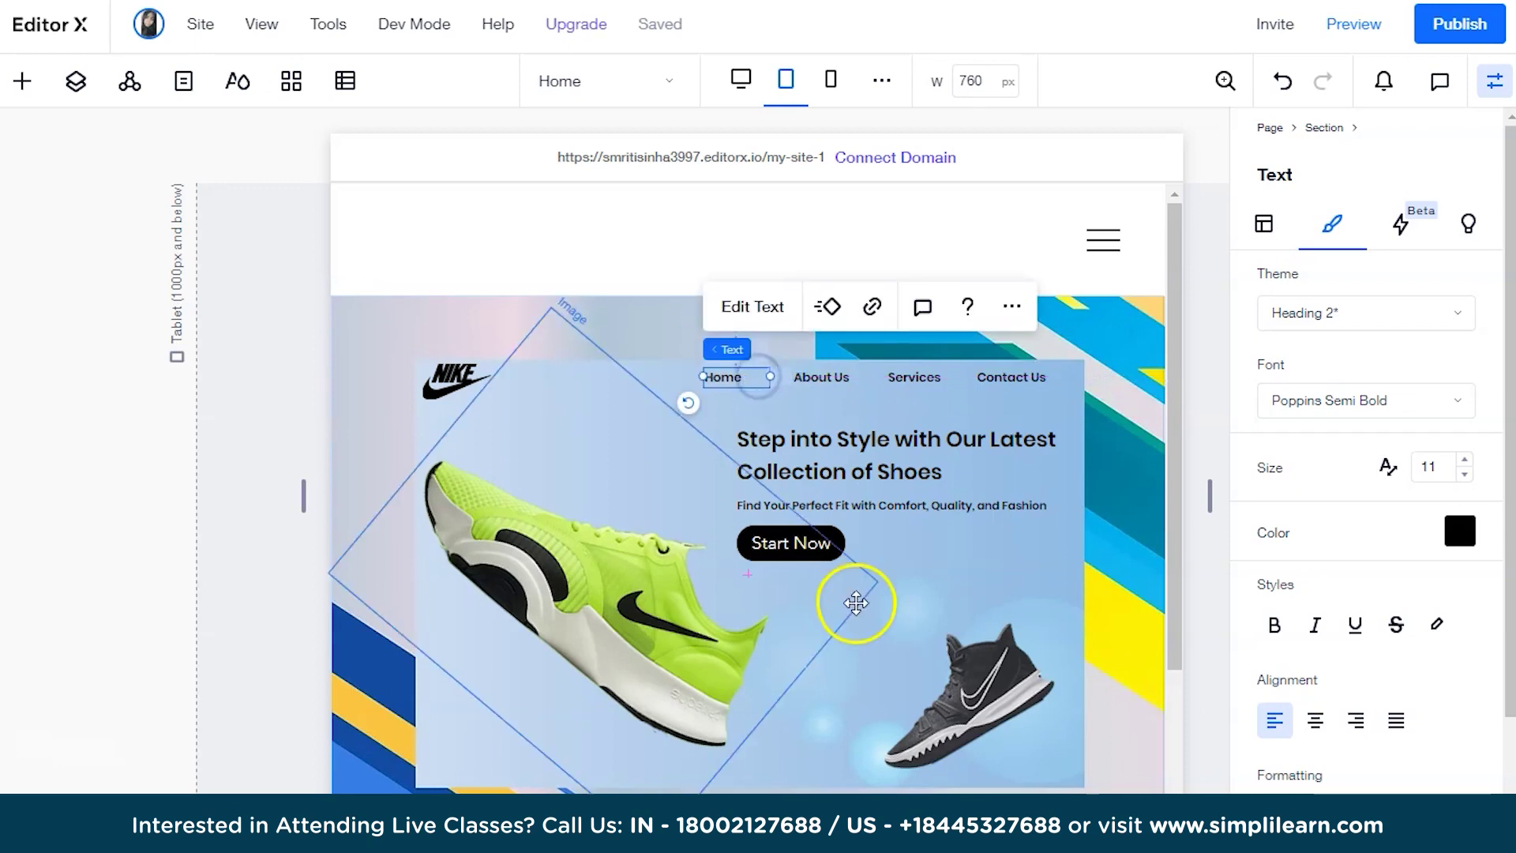
{"action": "left_click", "coordinate": [829, 725]}
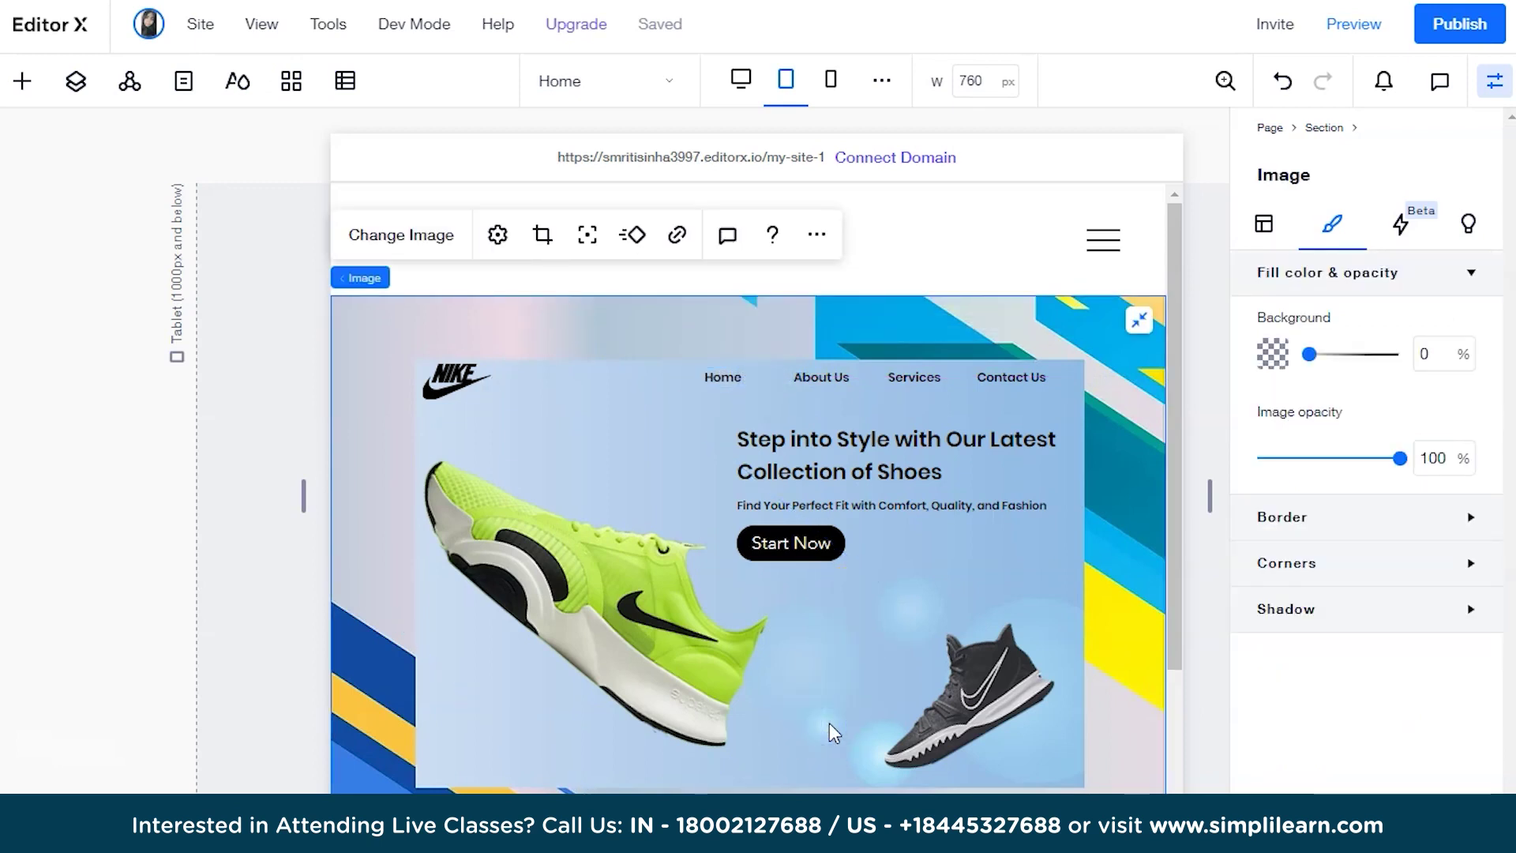
- Lower the four navigation texts slightly, nudging Contact Us left and Home right so the row is evenly spaced
{"action": "left_click", "coordinate": [1027, 379]}
{"action": "left_click_drag", "start_coordinate": [1026, 392], "coordinate": [1019, 401]}
{"action": "left_click", "coordinate": [926, 380]}
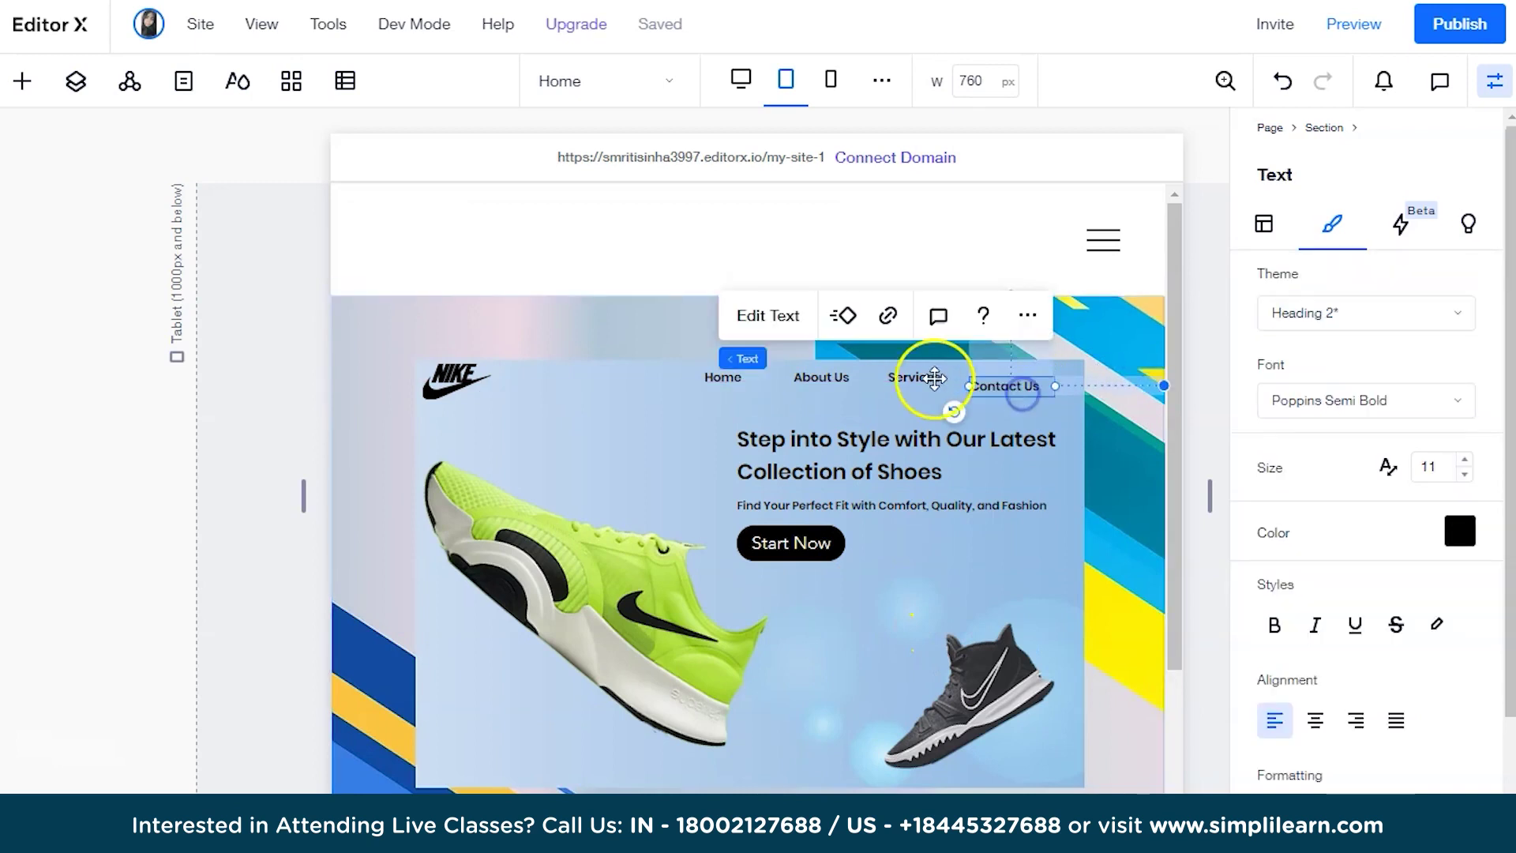
{"action": "left_click_drag", "start_coordinate": [926, 380], "coordinate": [856, 386]}
{"action": "left_click", "coordinate": [857, 378]}
{"action": "left_click", "coordinate": [748, 383]}
{"action": "left_click_drag", "start_coordinate": [752, 386], "coordinate": [759, 387]}
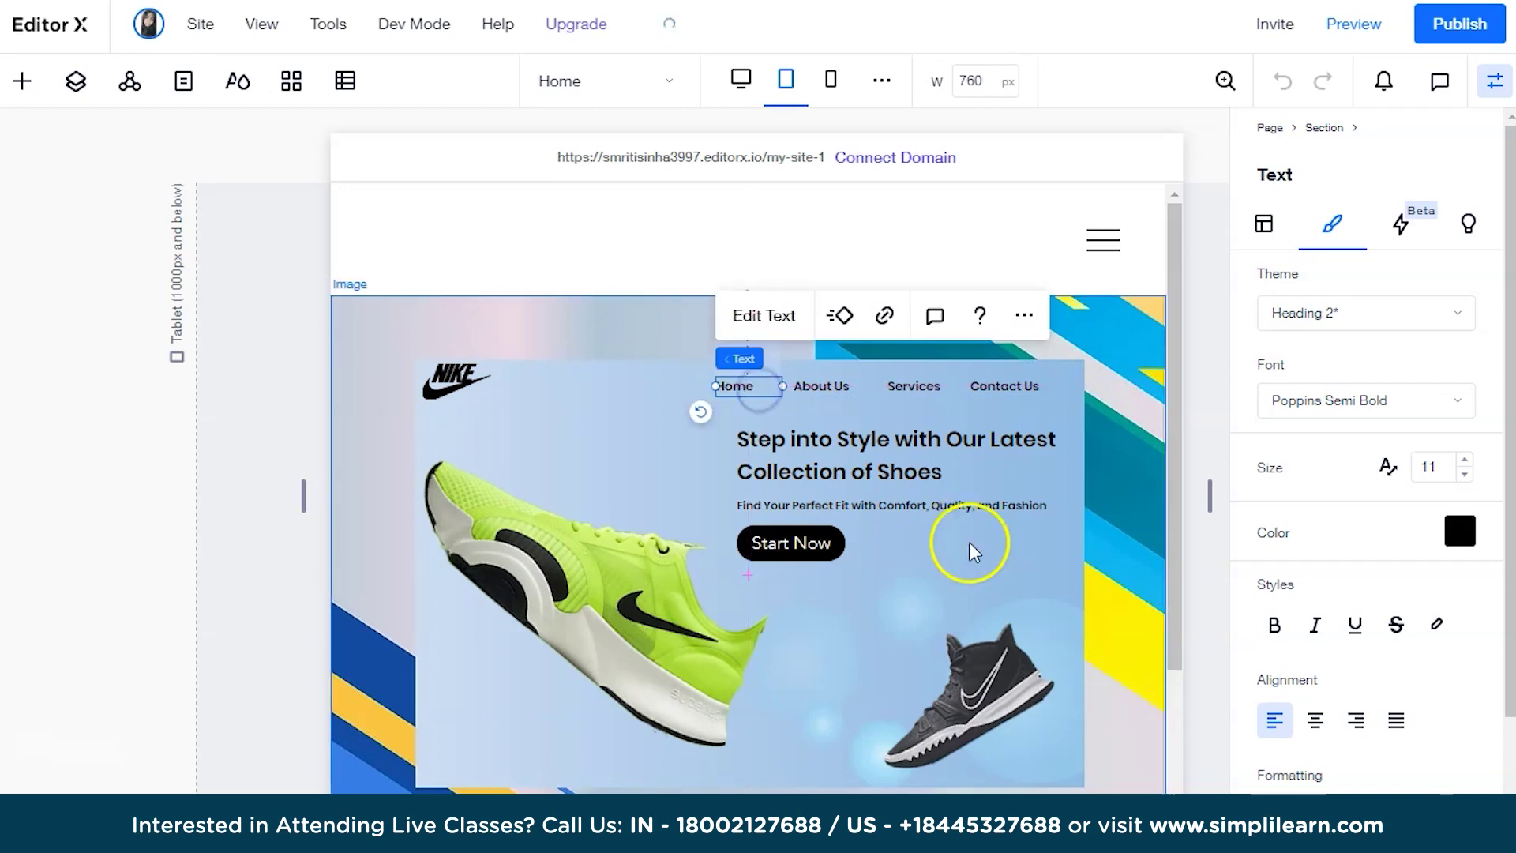
{"action": "left_click", "coordinate": [970, 544]}
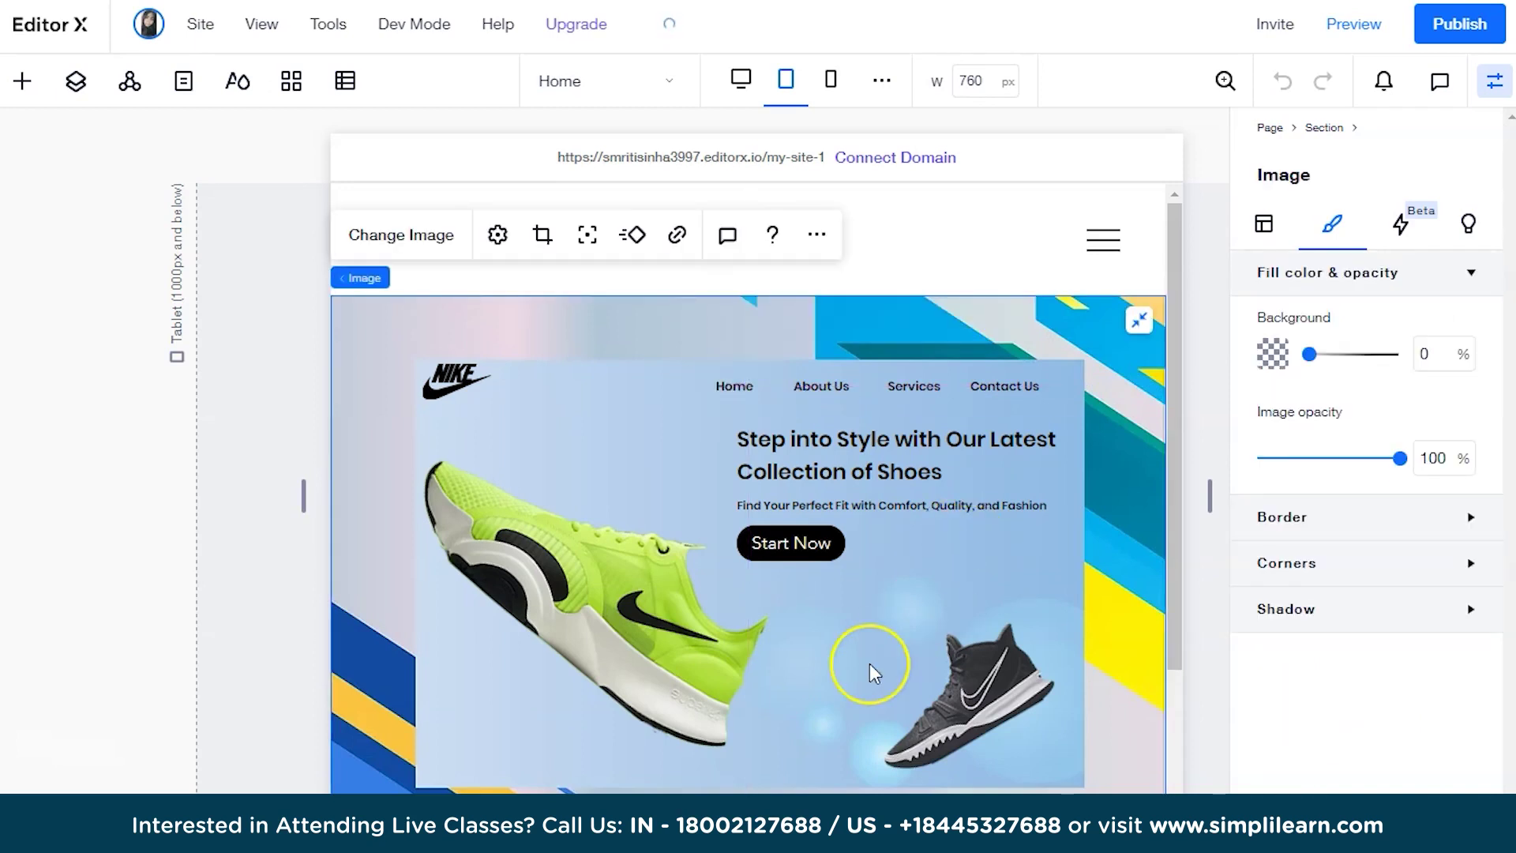
- Hide the Inspector and add a blank section between the shoe banner and the footer
{"action": "left_click", "coordinate": [1121, 237]}
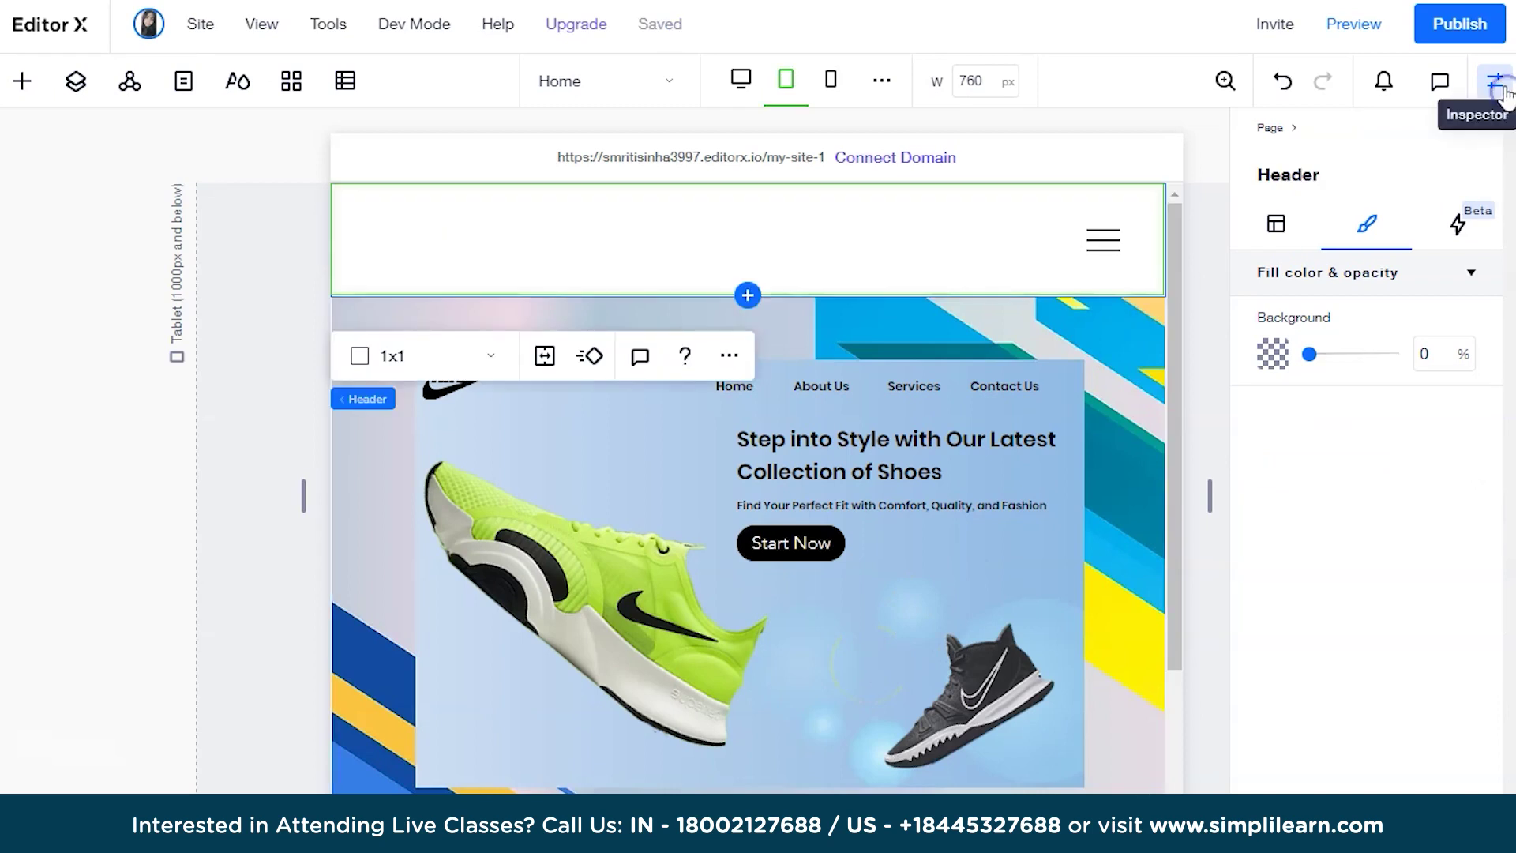
{"action": "left_click", "coordinate": [1498, 83]}
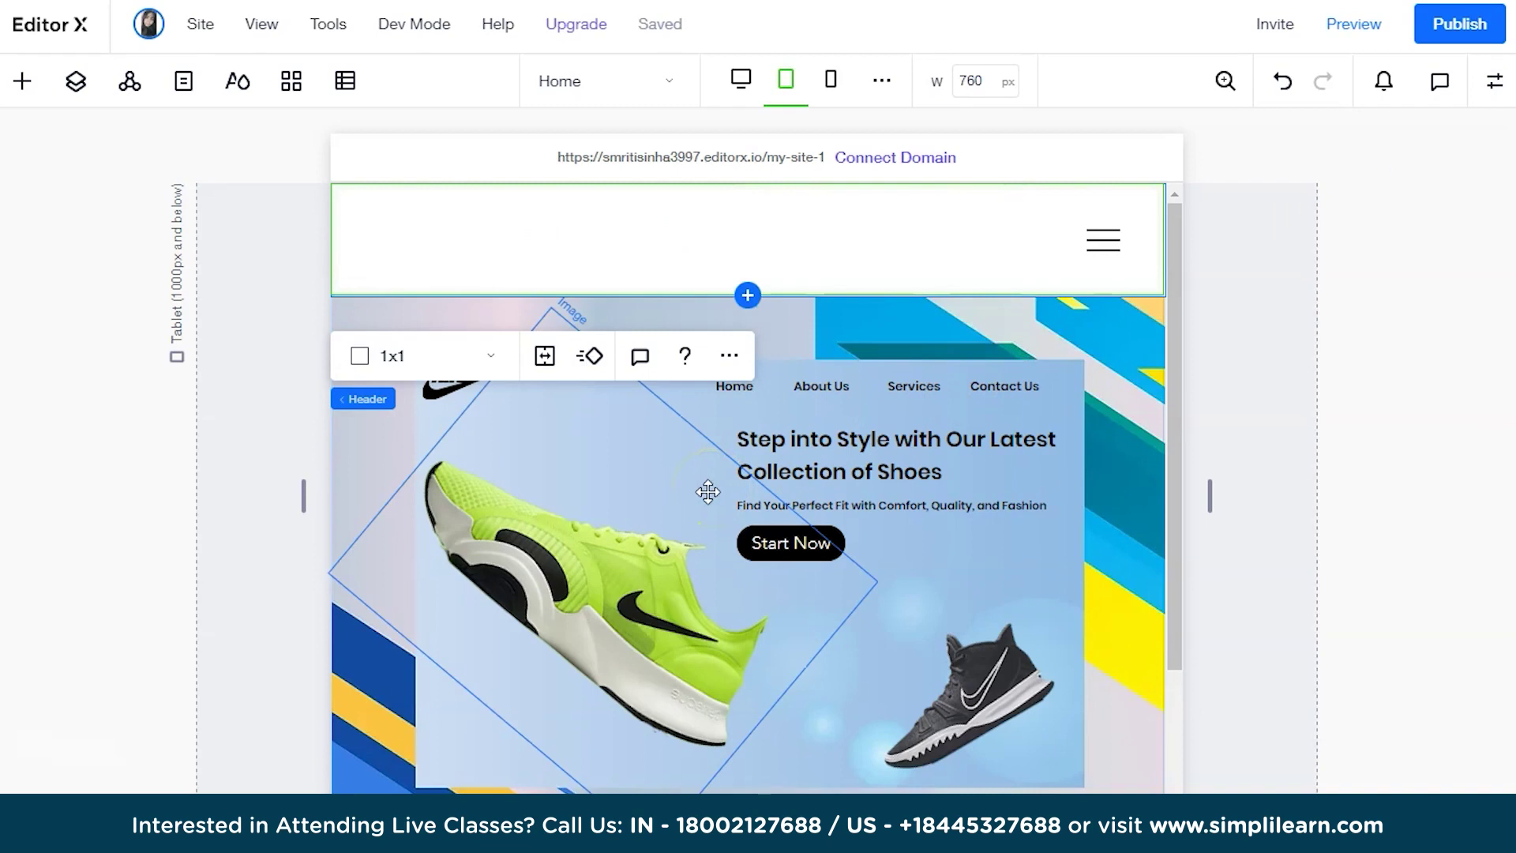
{"action": "scroll", "coordinate": [748, 711], "scroll_direction": "down", "scroll_amount": 3}
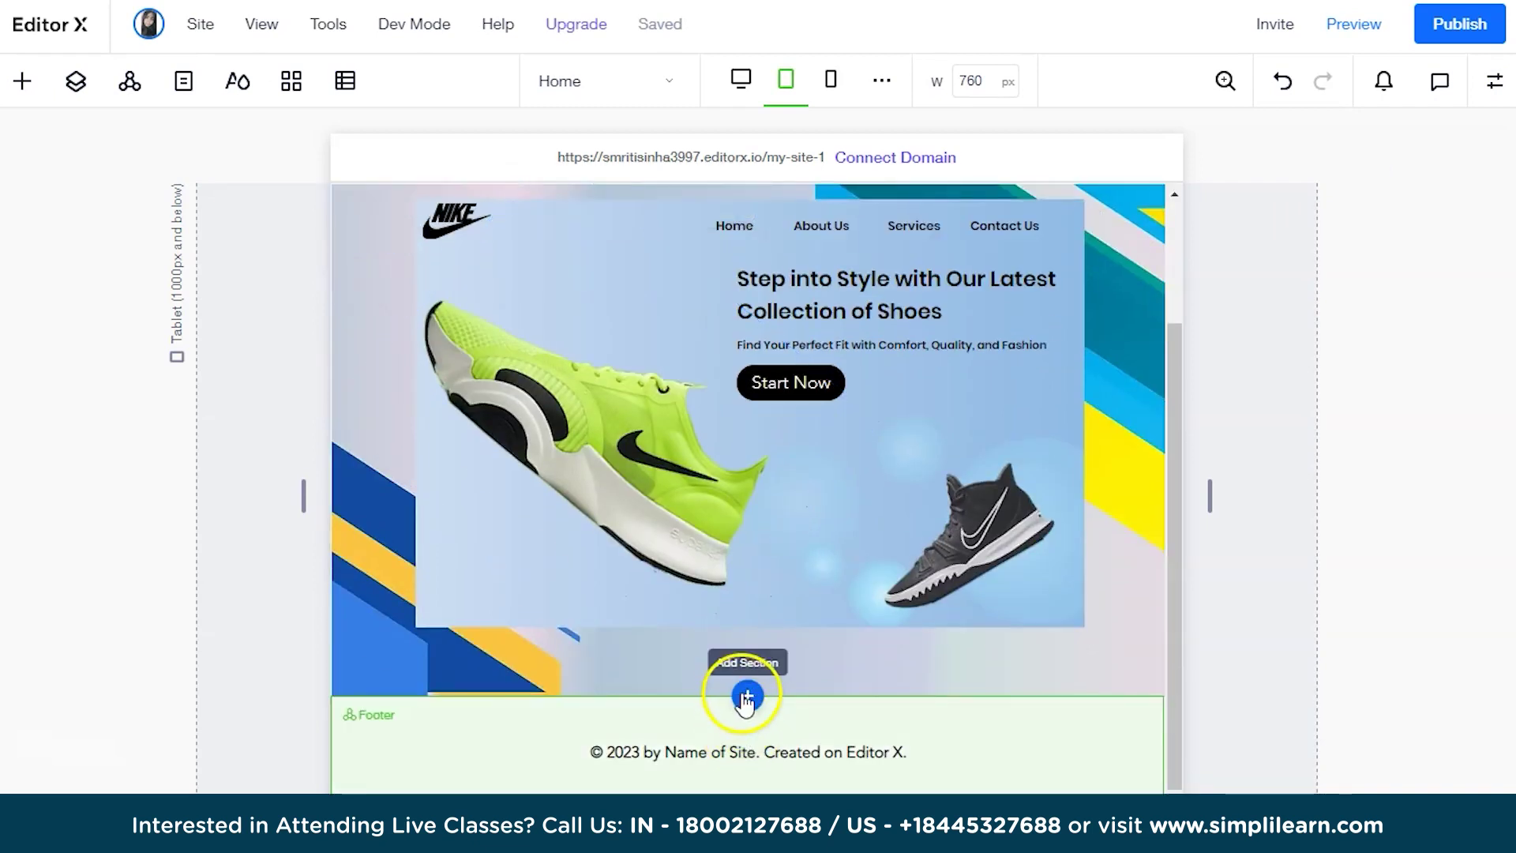
{"action": "left_click", "coordinate": [746, 698]}
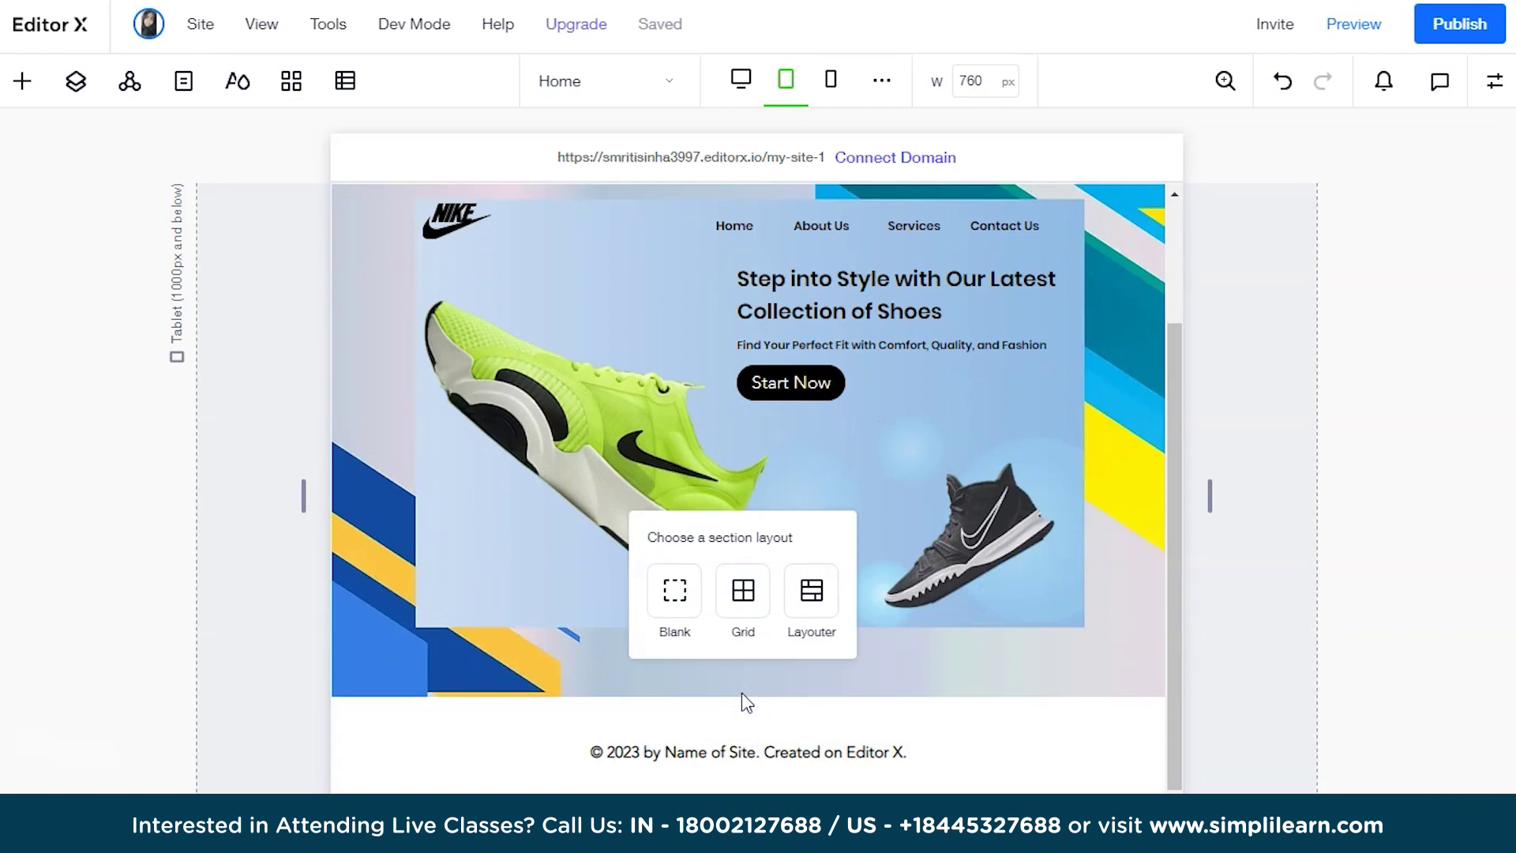
{"action": "left_click", "coordinate": [679, 596]}
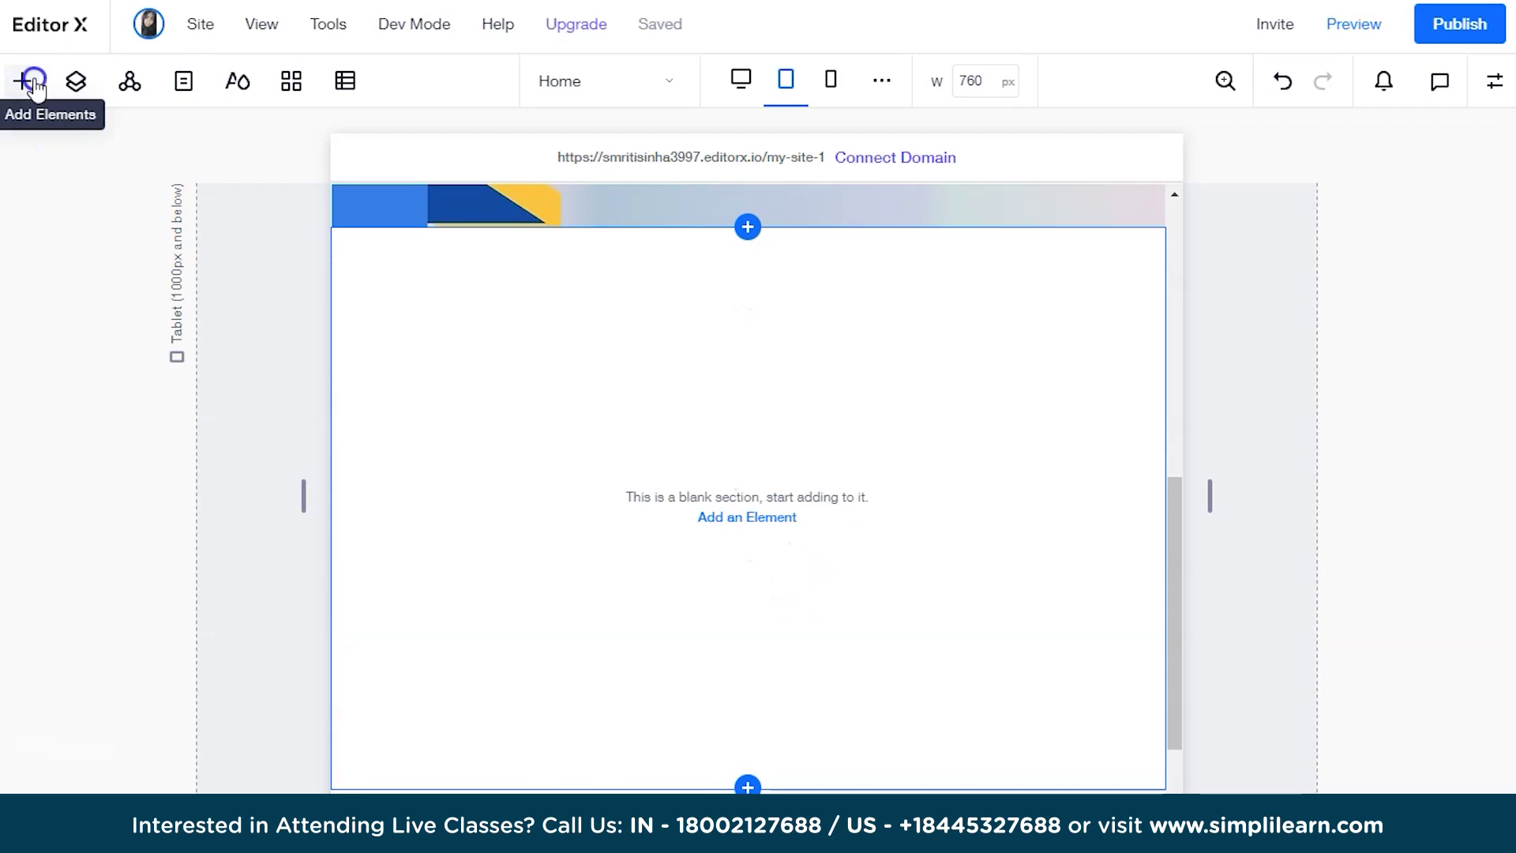
- Add an image element to the blank section and replace its picture with the uploaded file 1 (1).jpg
{"action": "left_click_drag", "start_coordinate": [281, 348], "coordinate": [280, 360]}
{"action": "left_click", "coordinate": [708, 347]}
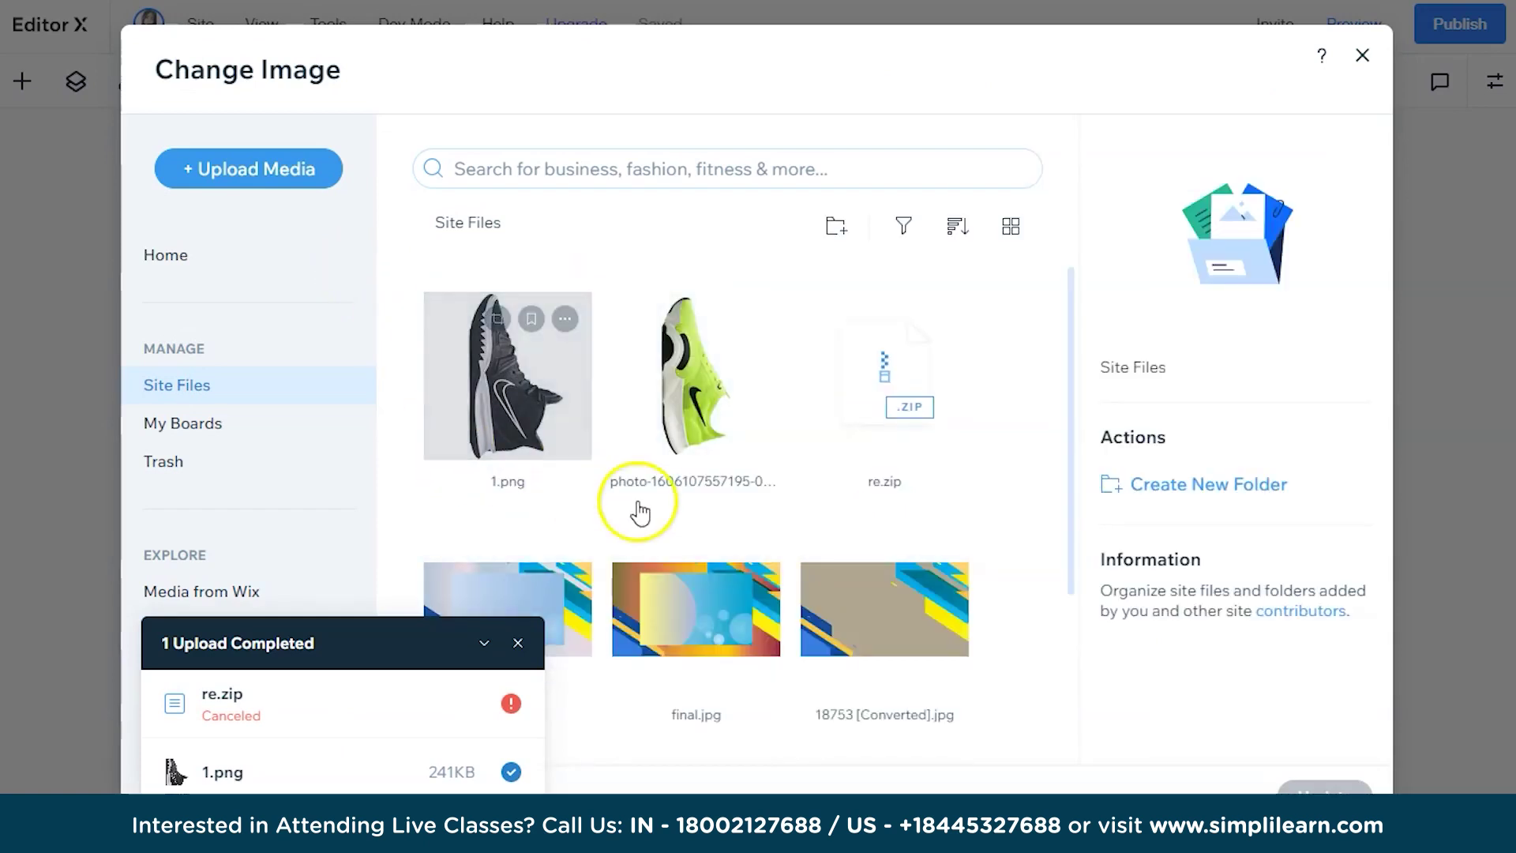
{"action": "scroll", "coordinate": [636, 505], "scroll_direction": "down", "scroll_amount": 3}
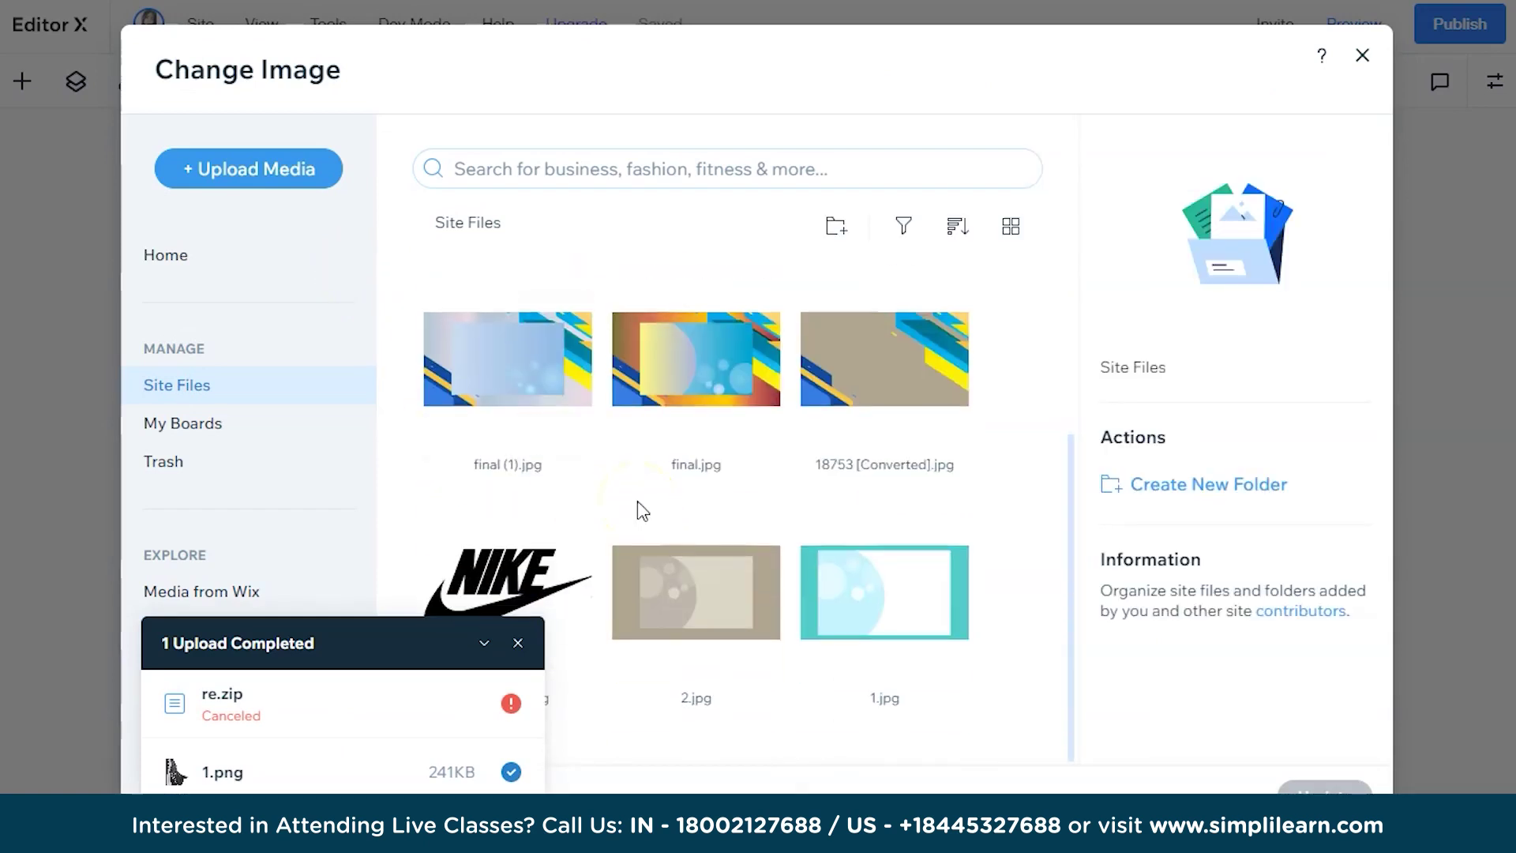
{"action": "left_click", "coordinate": [518, 643]}
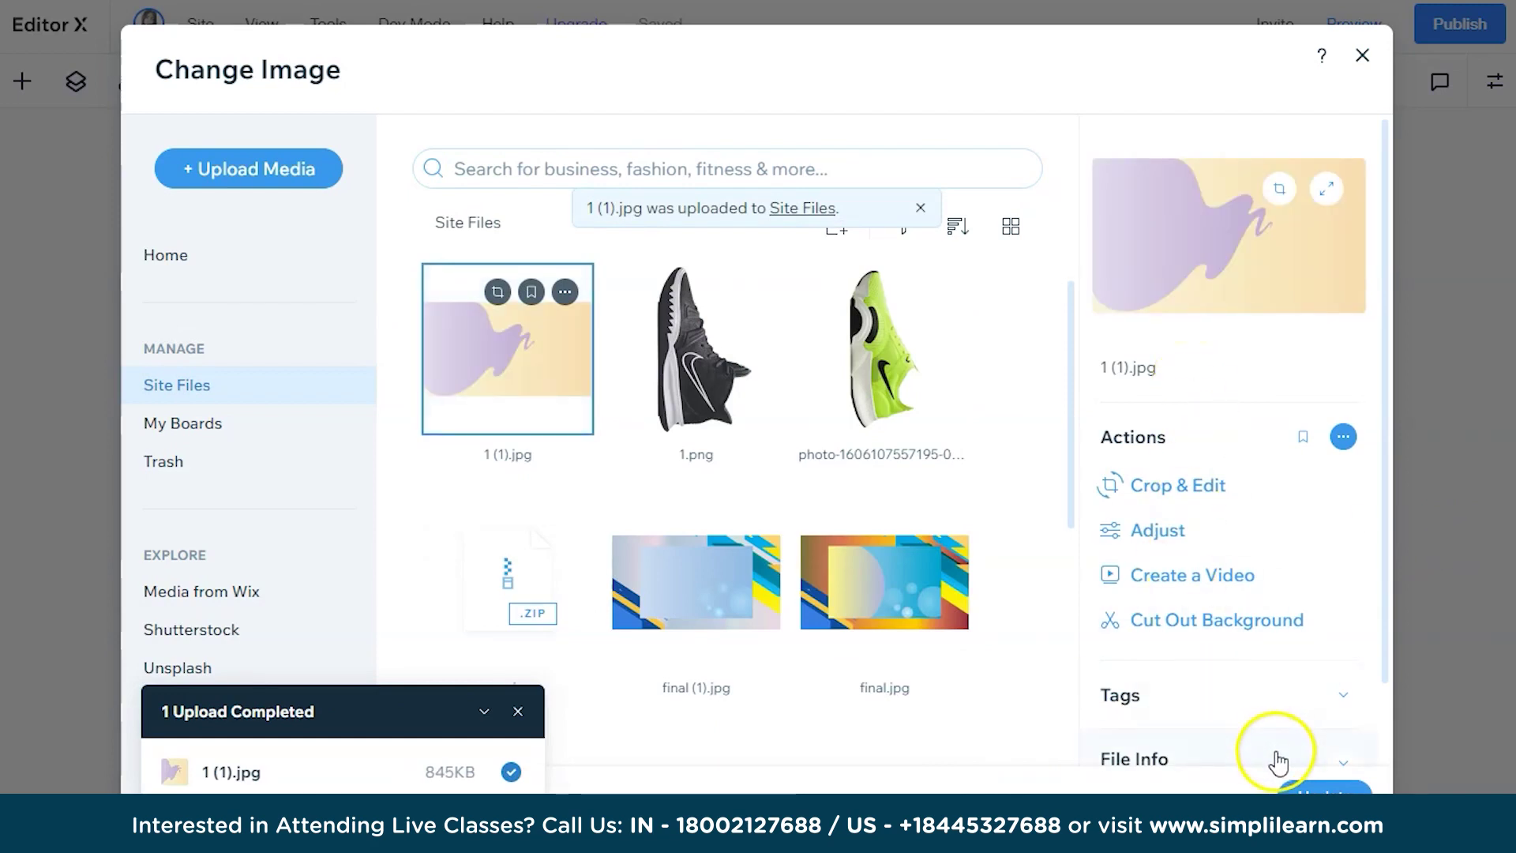
{"action": "left_click", "coordinate": [1319, 789]}
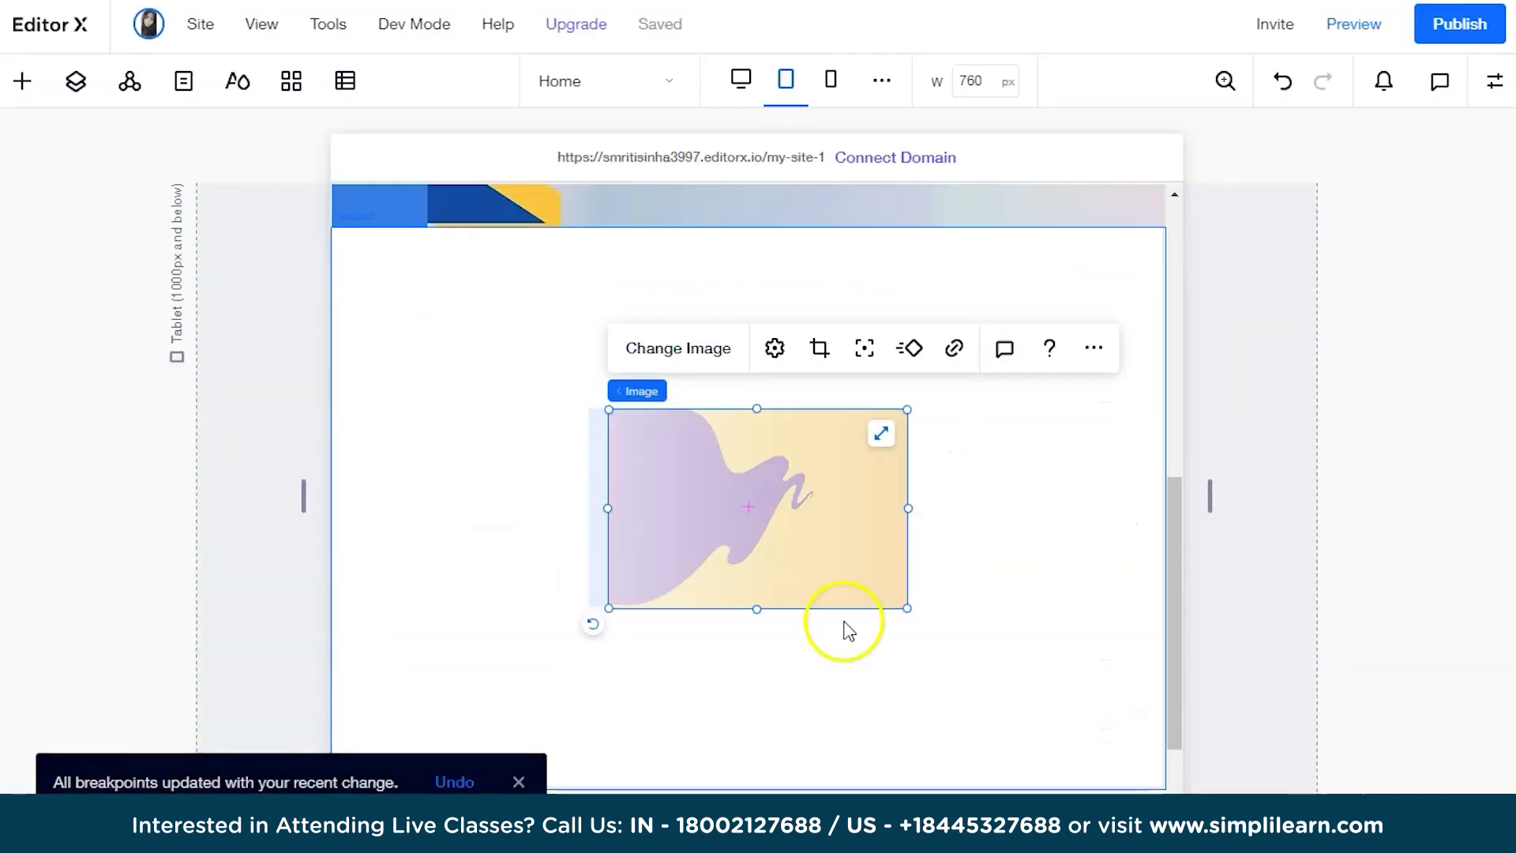
- Stretch the purple and cream image to fill the whole new section
{"action": "left_click", "coordinate": [880, 435]}
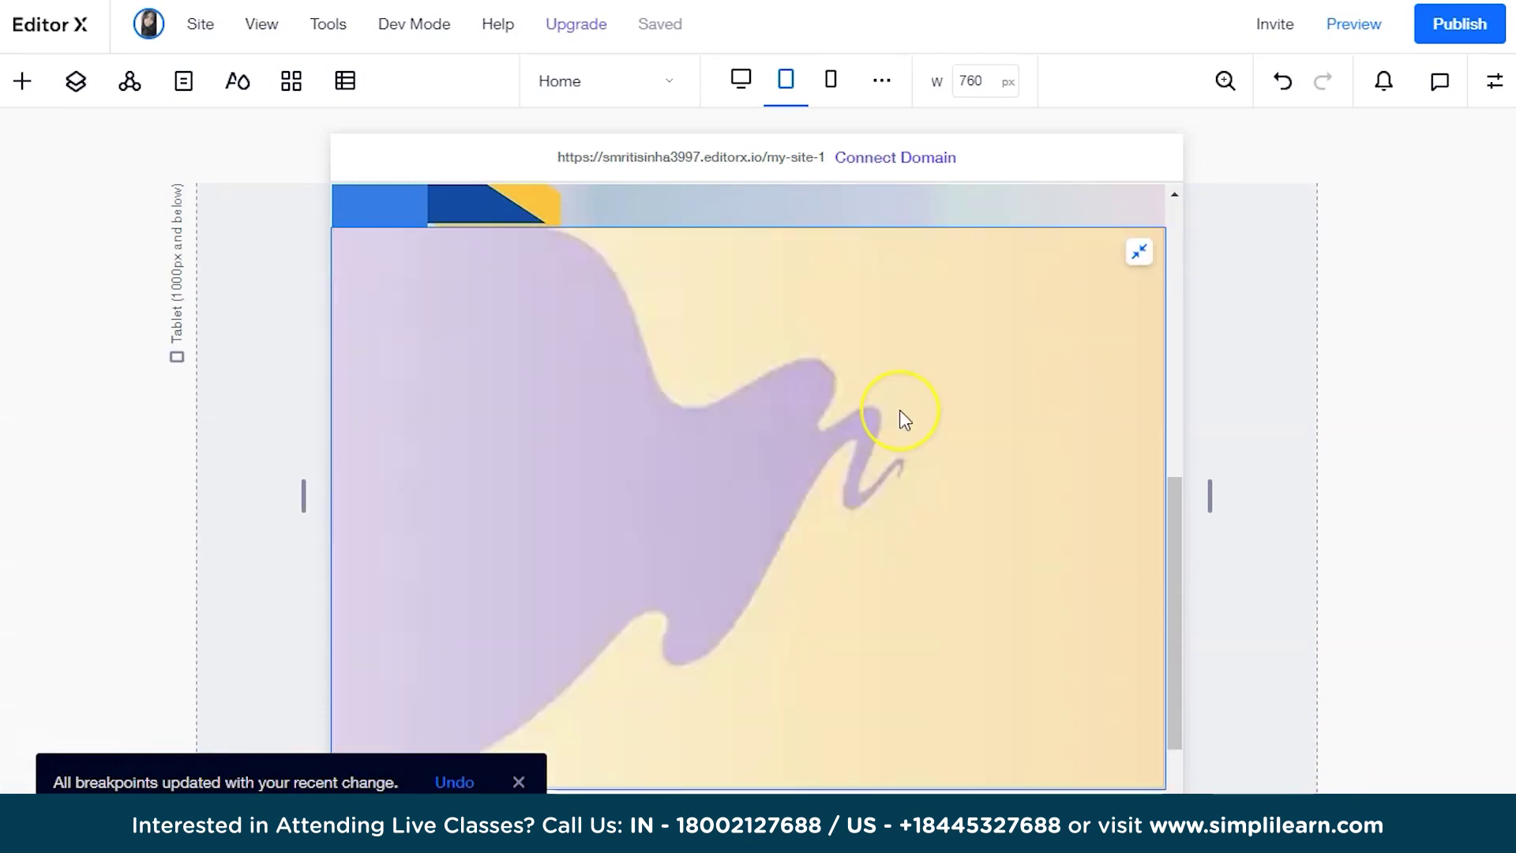
{"action": "scroll", "coordinate": [898, 409], "scroll_direction": "up", "scroll_amount": 4}
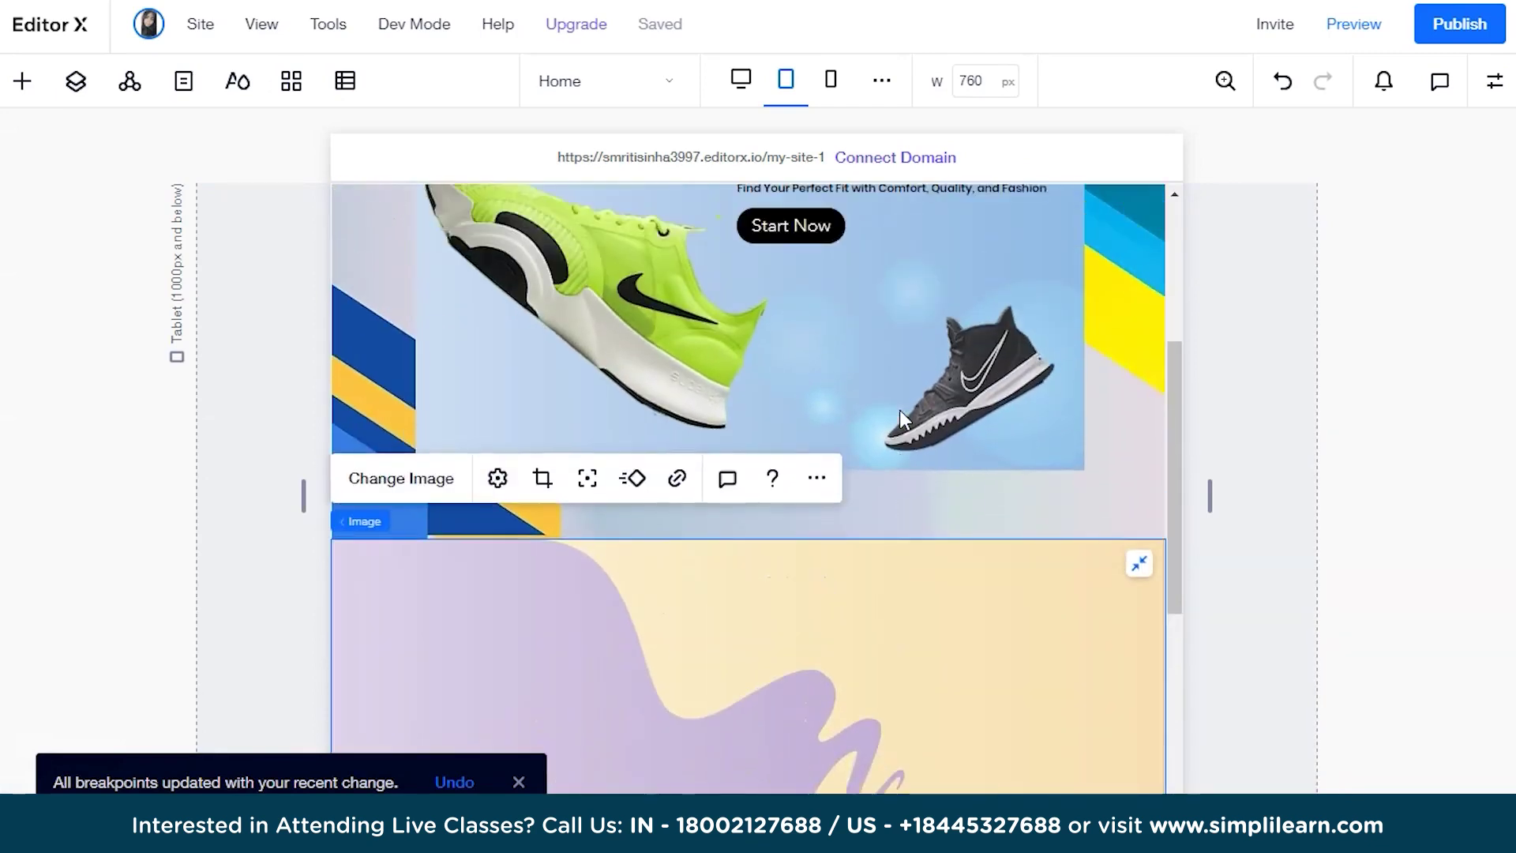
{"action": "scroll", "coordinate": [898, 410], "scroll_direction": "down", "scroll_amount": 3}
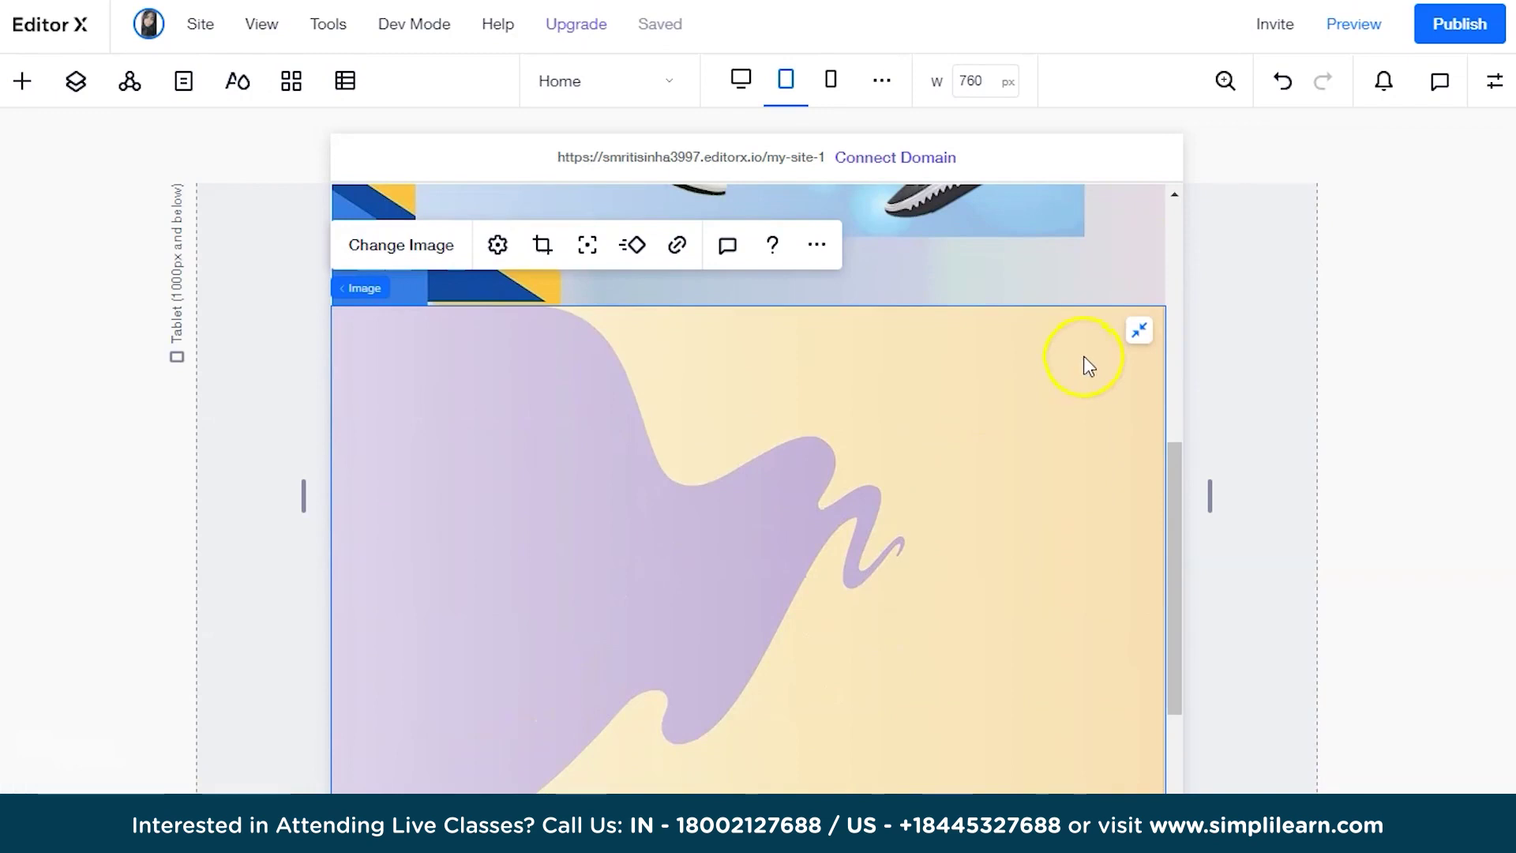
{"action": "left_click", "coordinate": [1139, 332]}
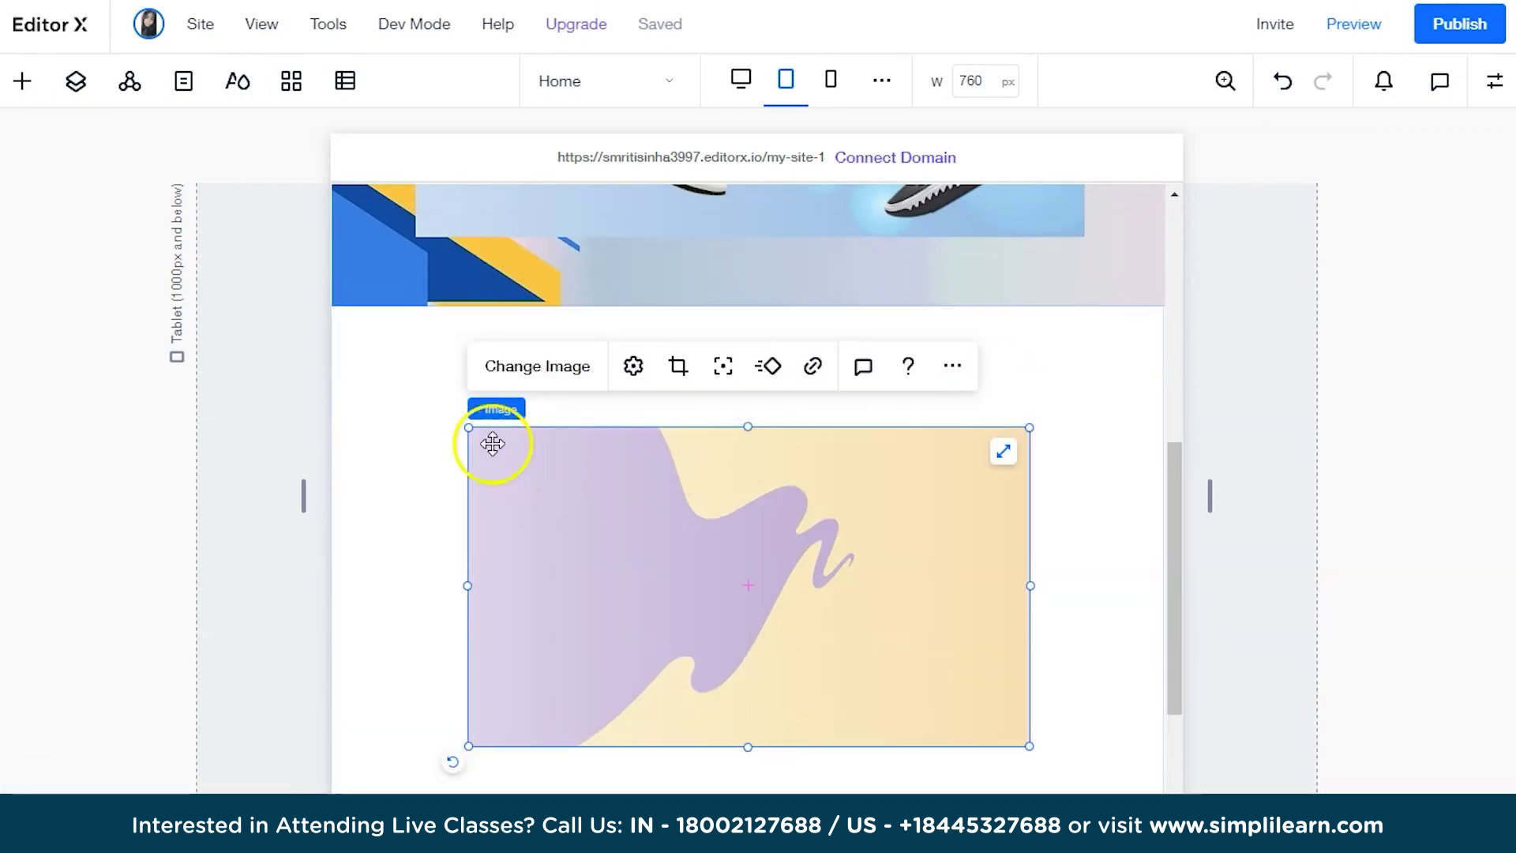
{"action": "left_click_drag", "start_coordinate": [468, 426], "coordinate": [342, 303]}
{"action": "left_click_drag", "start_coordinate": [669, 498], "coordinate": [677, 462]}
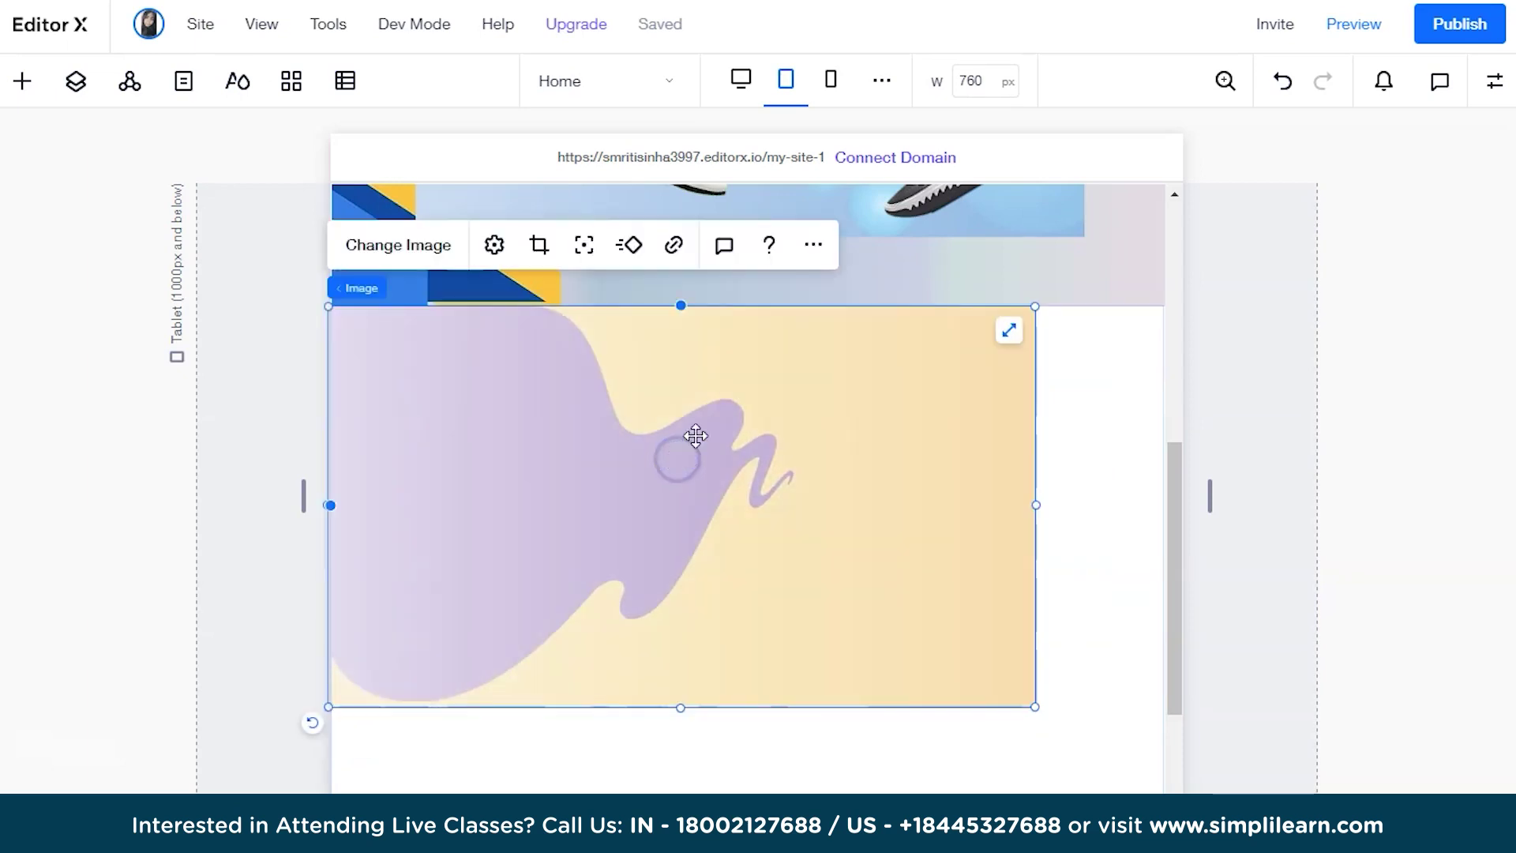
{"action": "left_click", "coordinate": [1011, 335]}
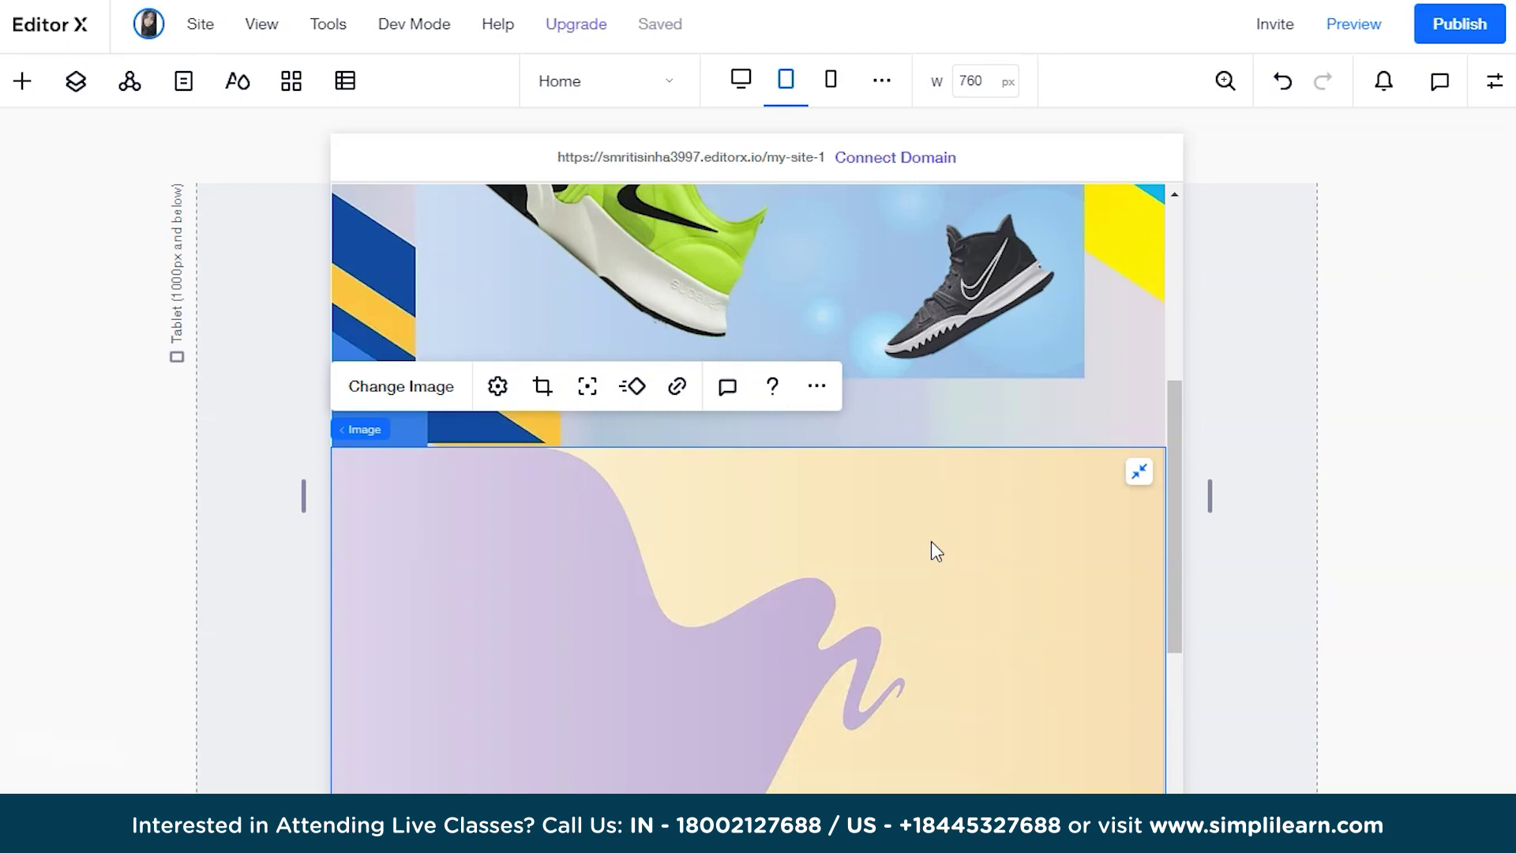
- Add another image element and place it in the upper-left corner of the purple and cream section
{"action": "left_click", "coordinate": [18, 82]}
{"action": "left_click", "coordinate": [277, 378]}
{"action": "left_click_drag", "start_coordinate": [276, 380], "coordinate": [494, 556]}
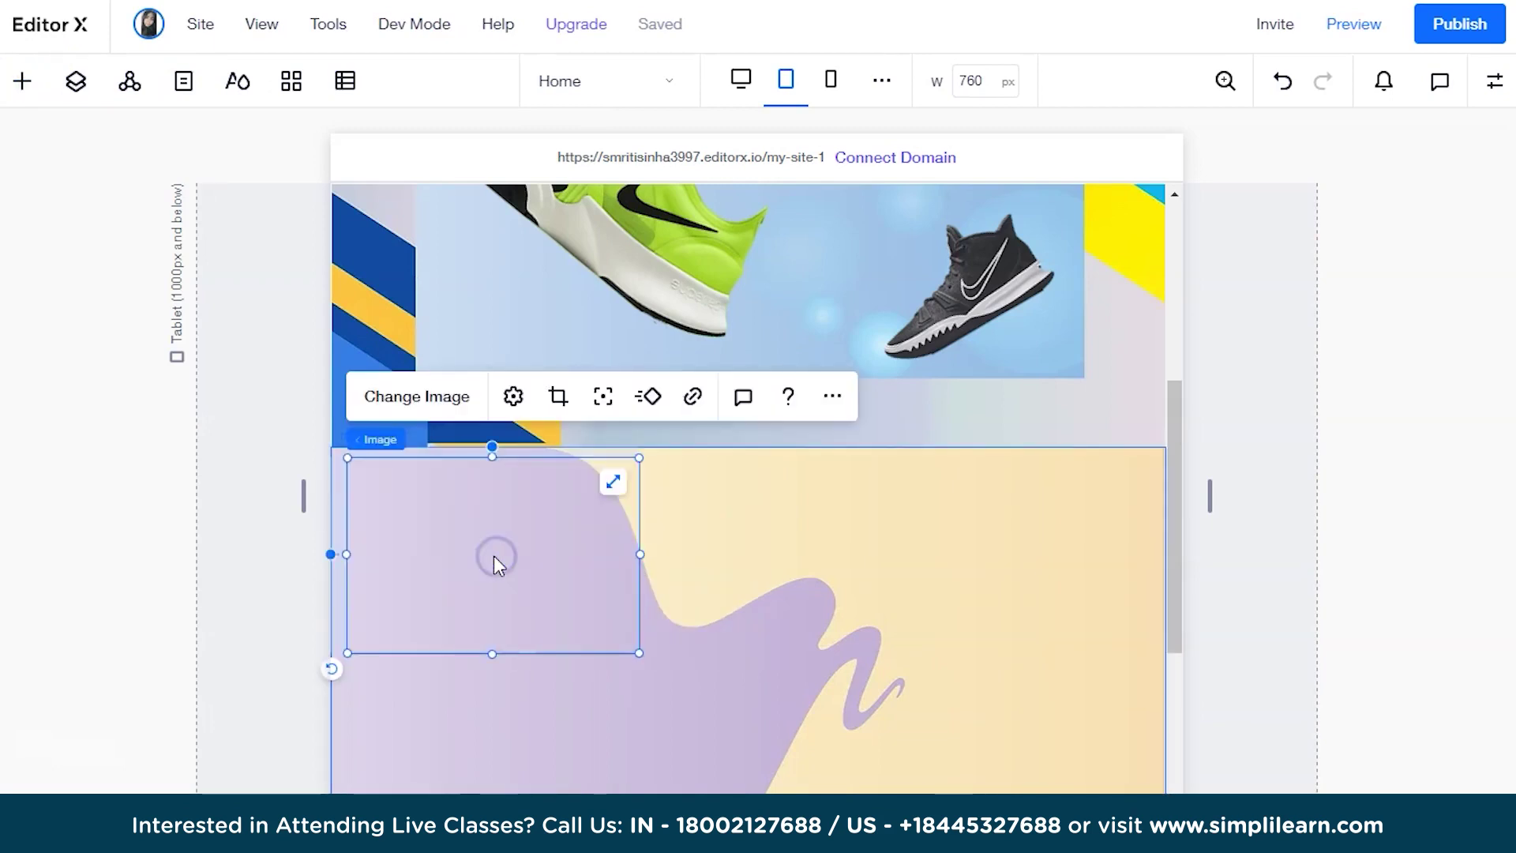
{"action": "left_click", "coordinate": [401, 398]}
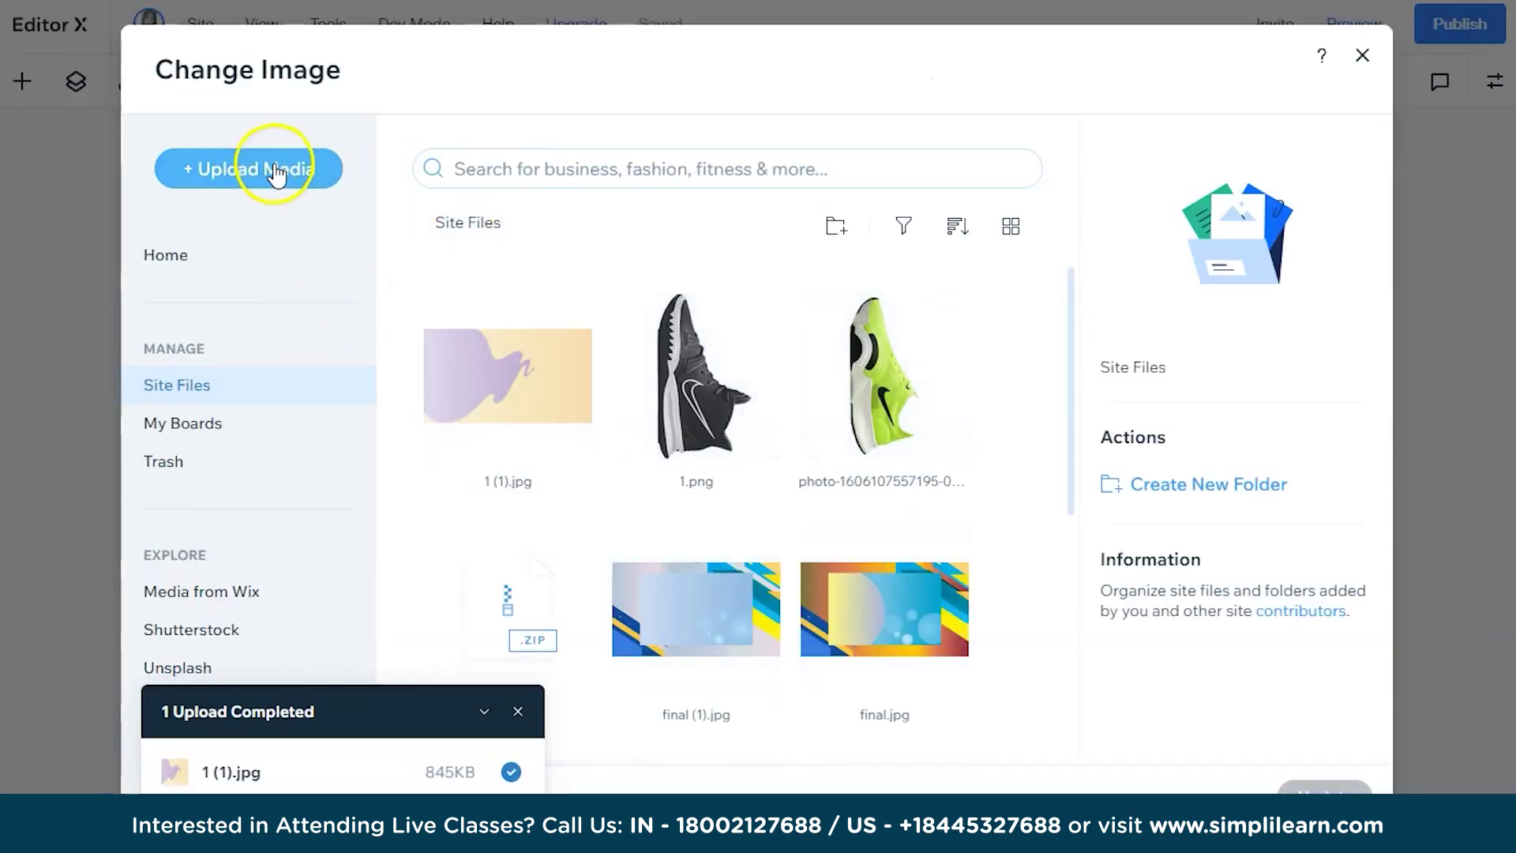
{"action": "left_click", "coordinate": [277, 171]}
{"action": "left_click", "coordinate": [720, 469]}
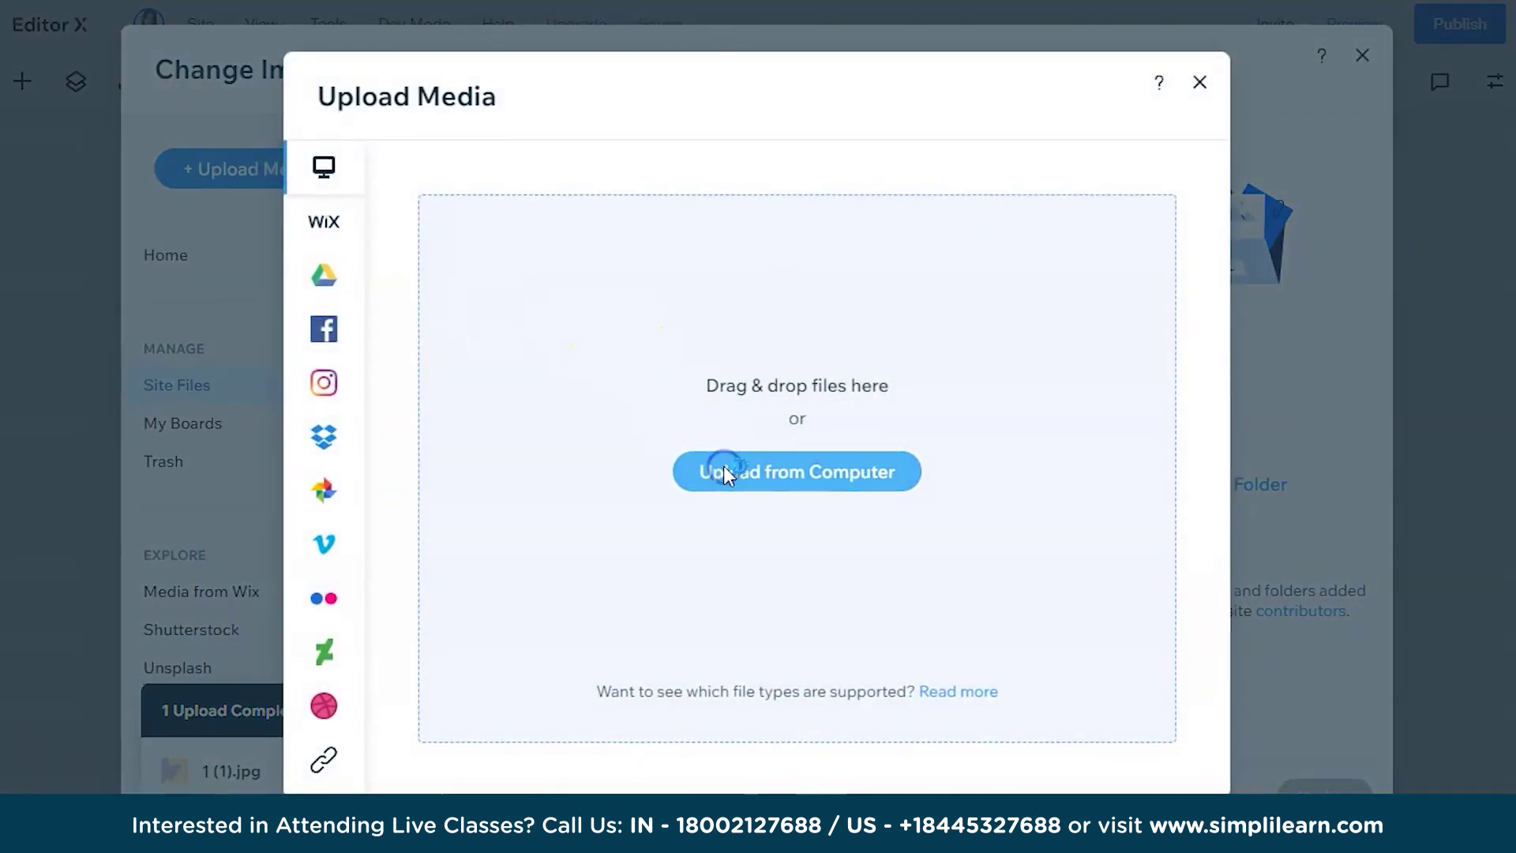
{"action": "left_click", "coordinate": [629, 225]}
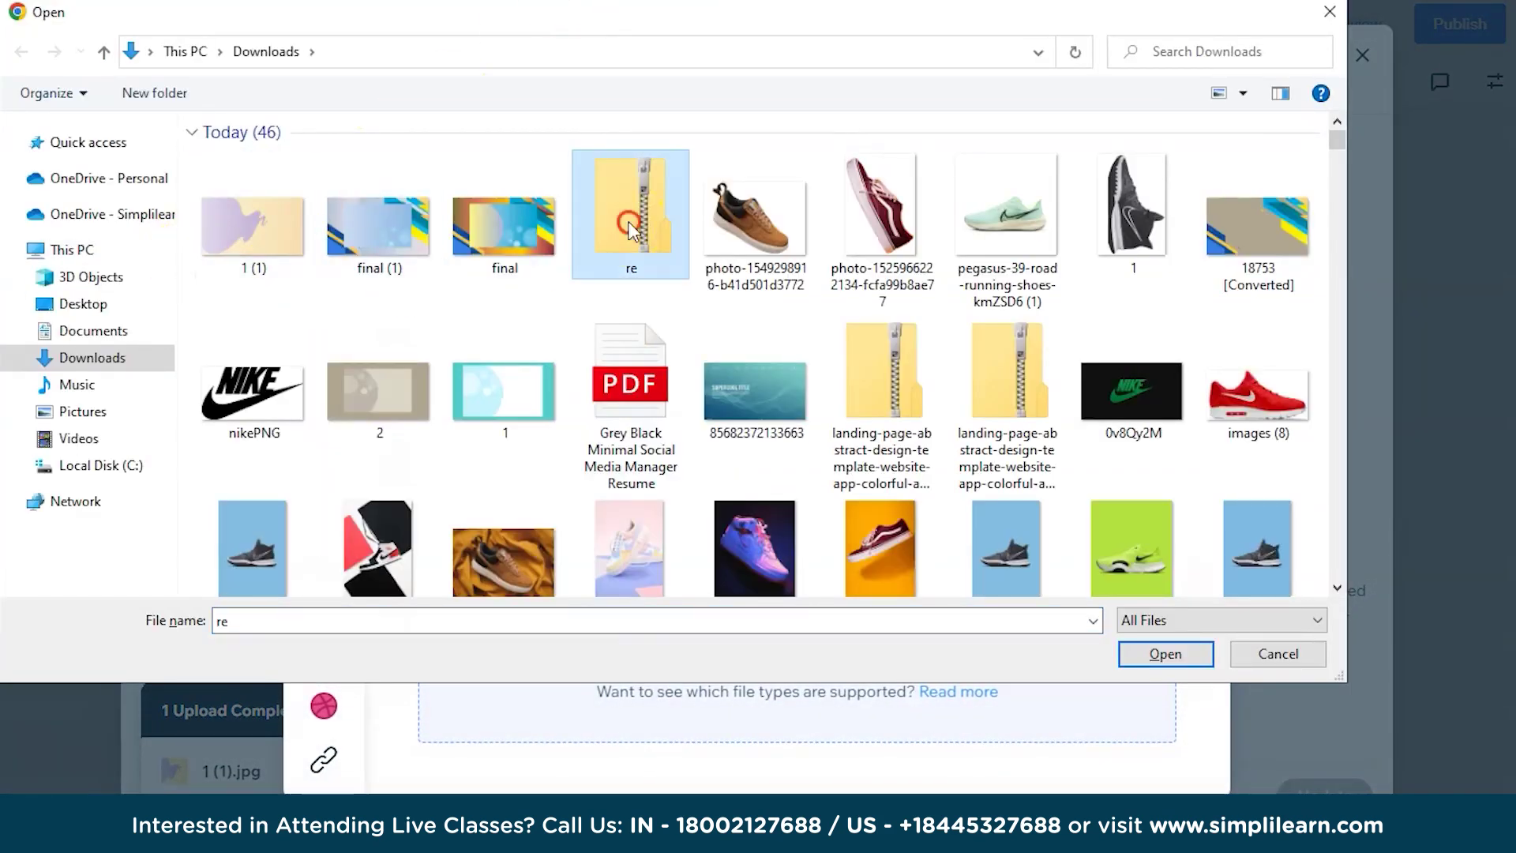
{"action": "right_click", "coordinate": [629, 229]}
{"action": "left_click", "coordinate": [702, 272]}
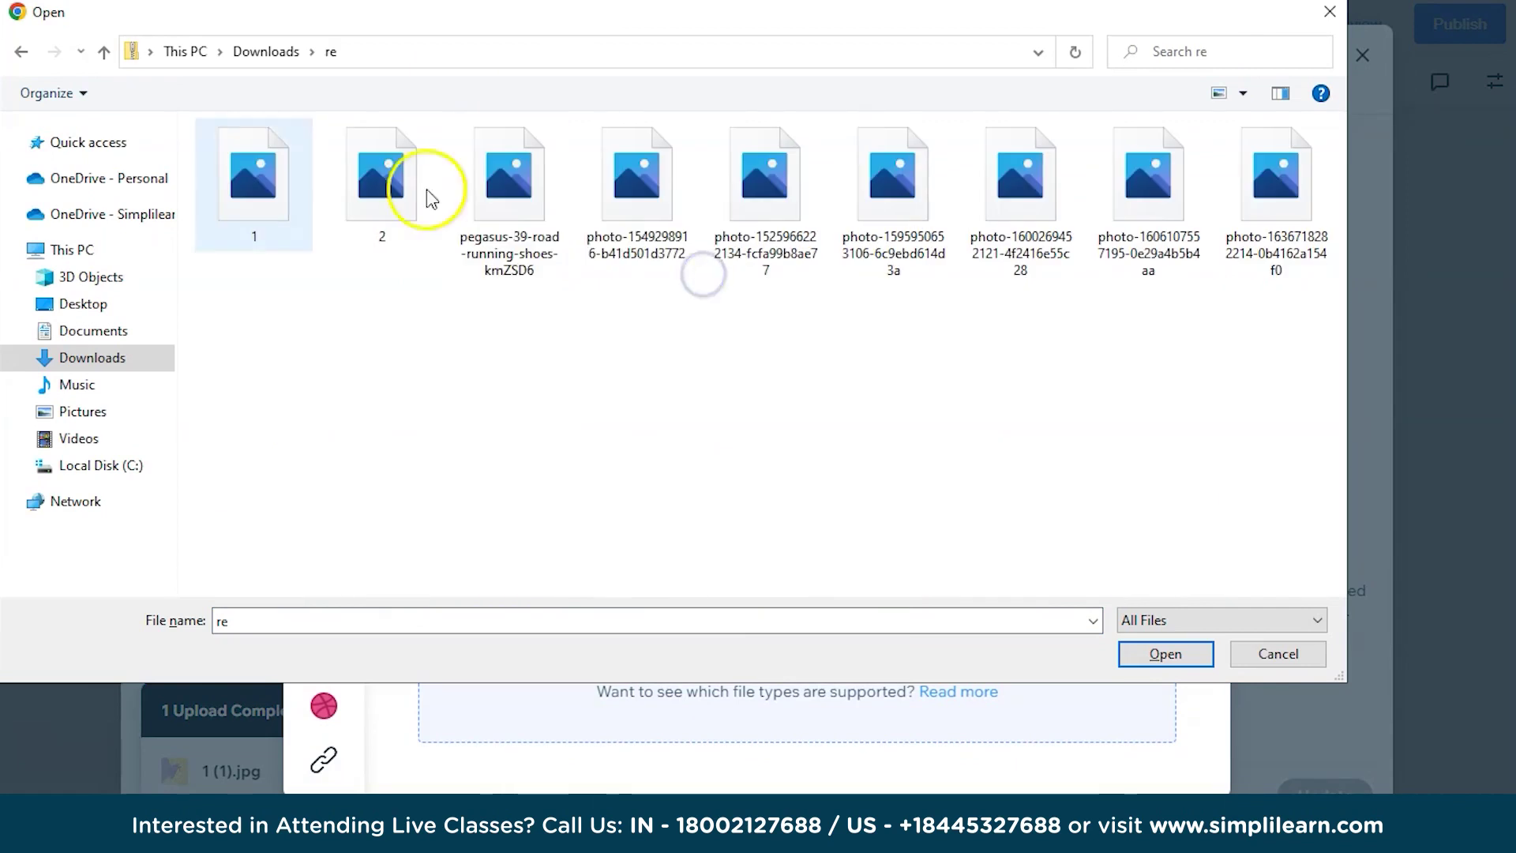
{"action": "left_click", "coordinate": [1173, 222]}
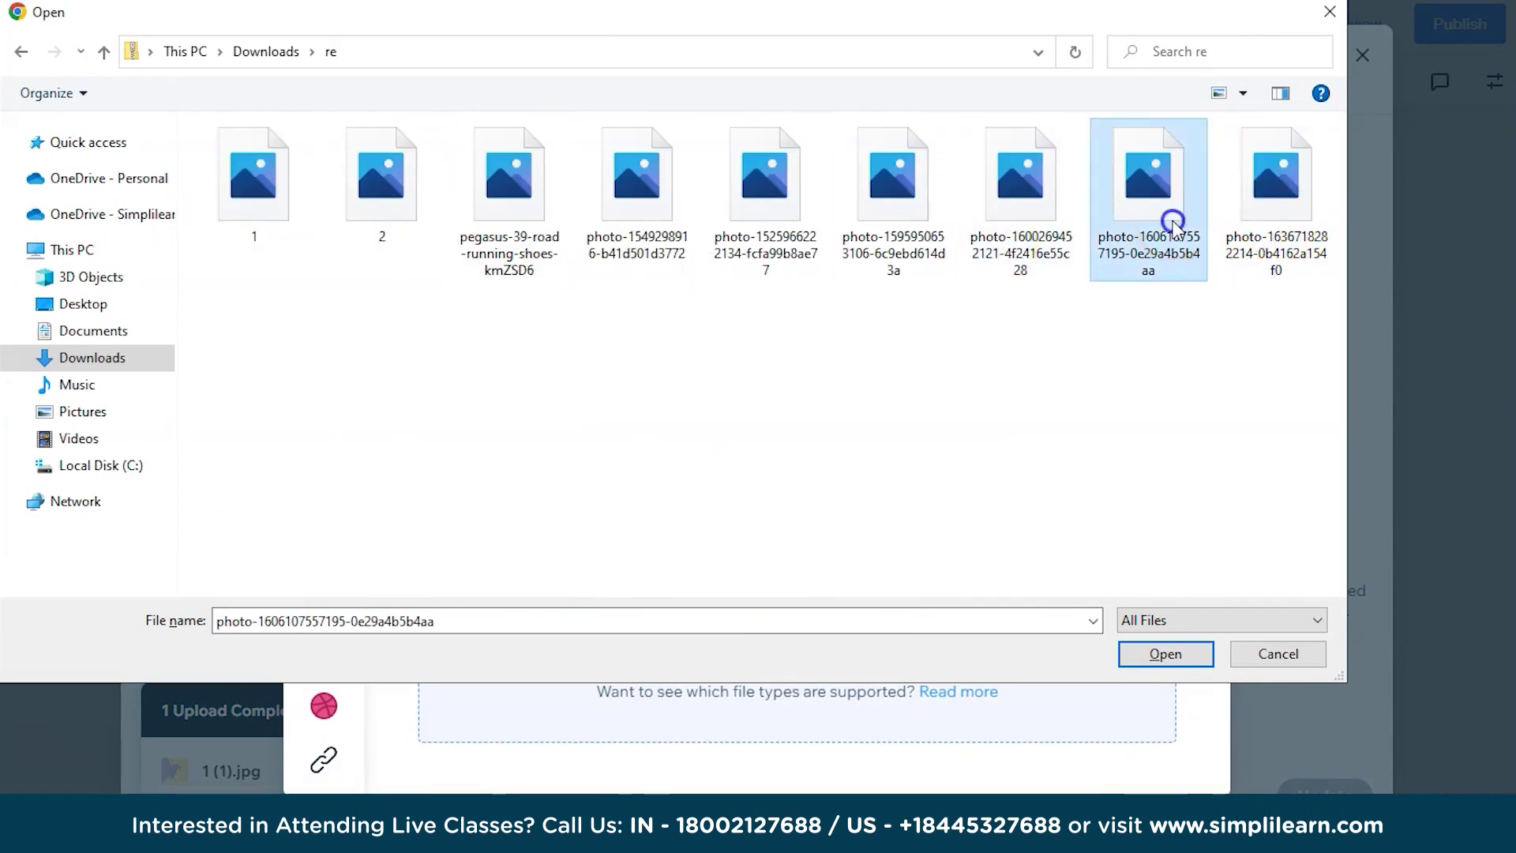
{"action": "double_click", "coordinate": [1272, 207]}
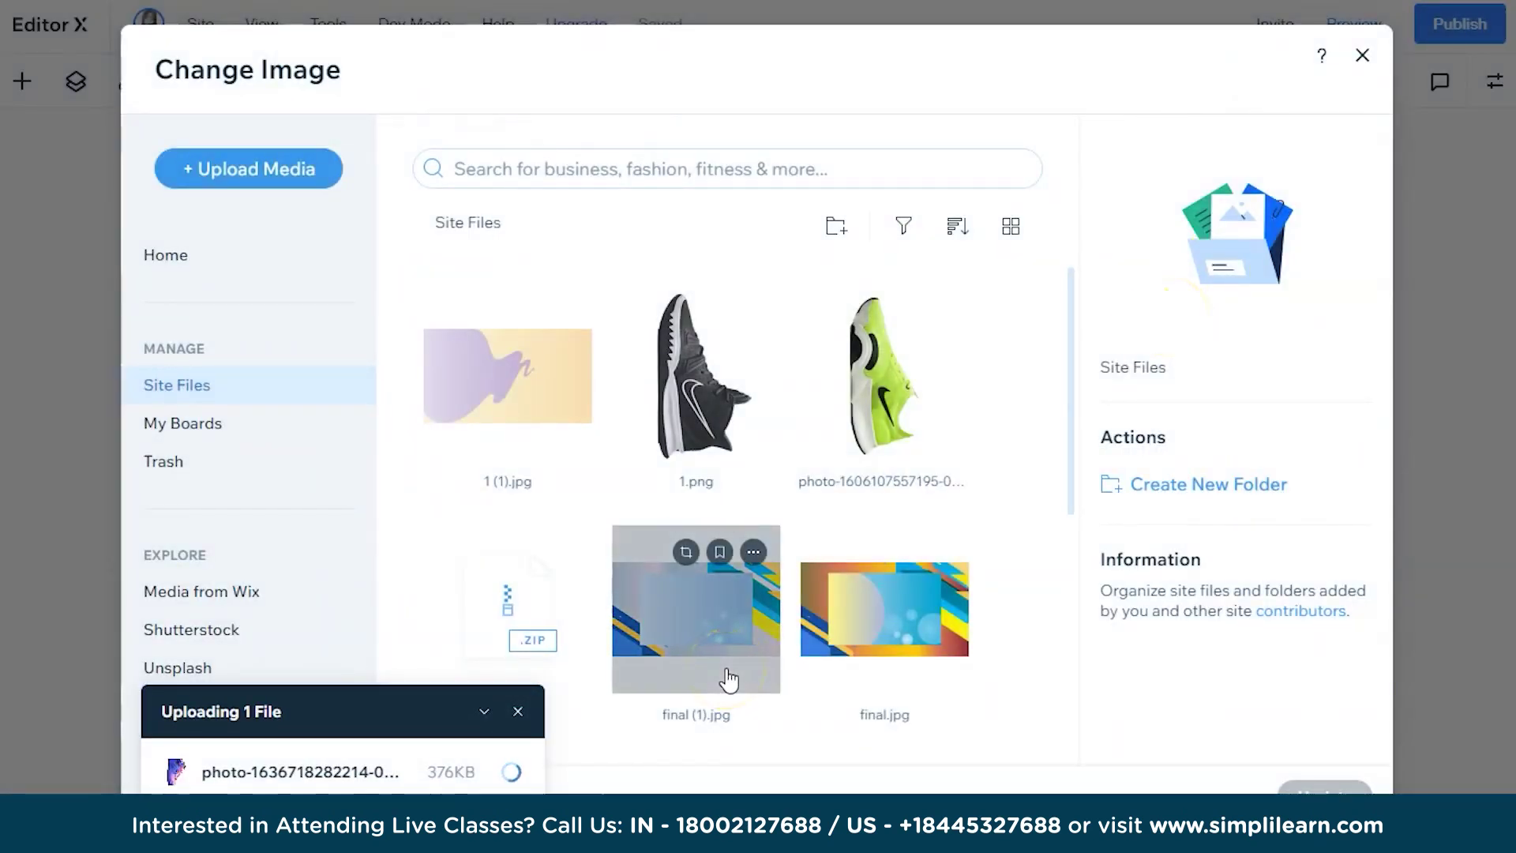
{"action": "left_click", "coordinate": [852, 720]}
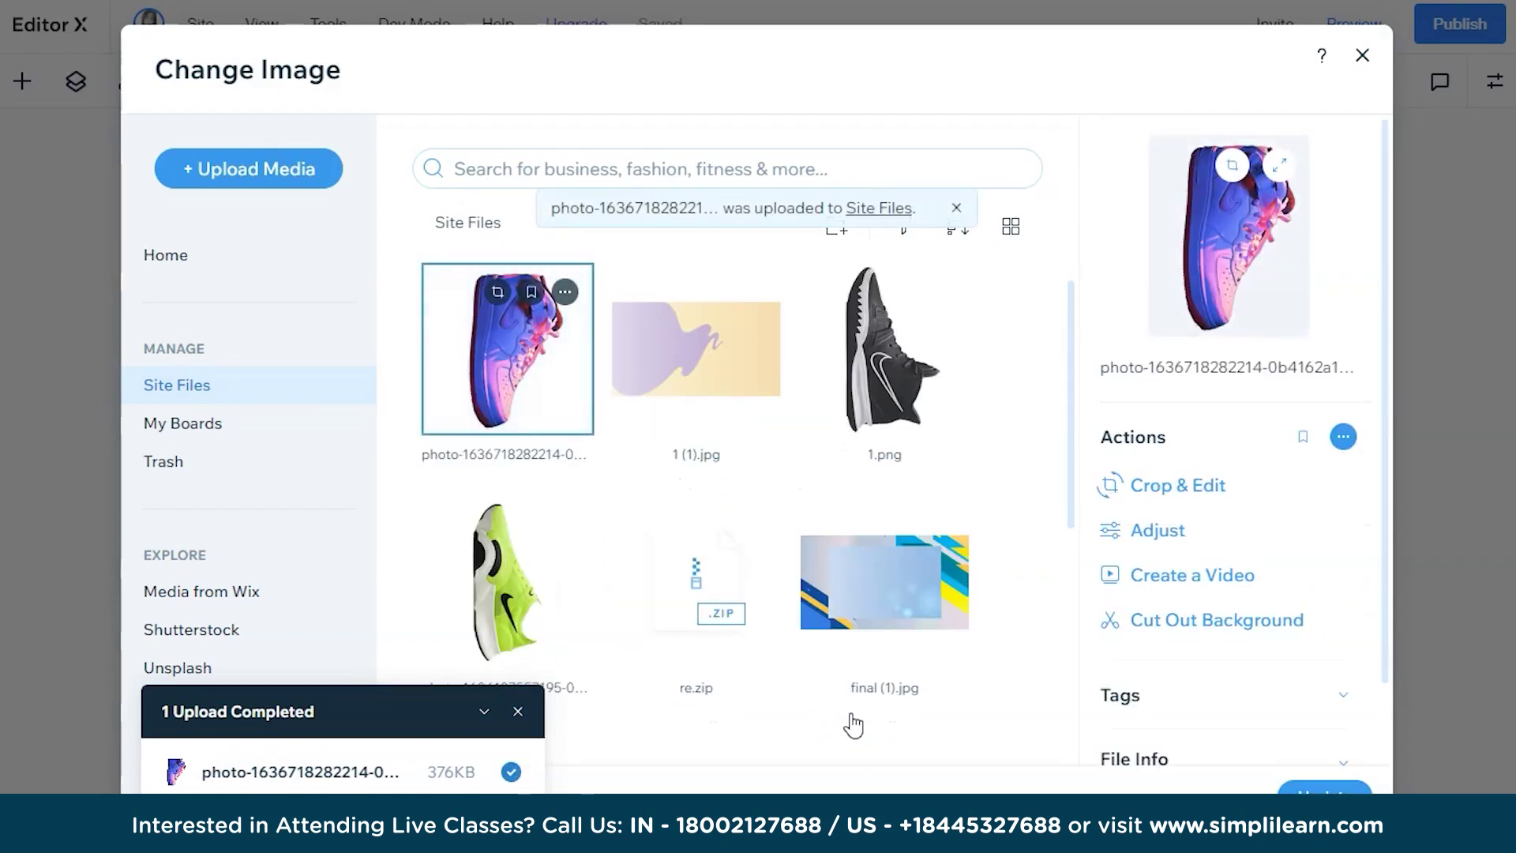
{"action": "left_click", "coordinate": [1317, 784]}
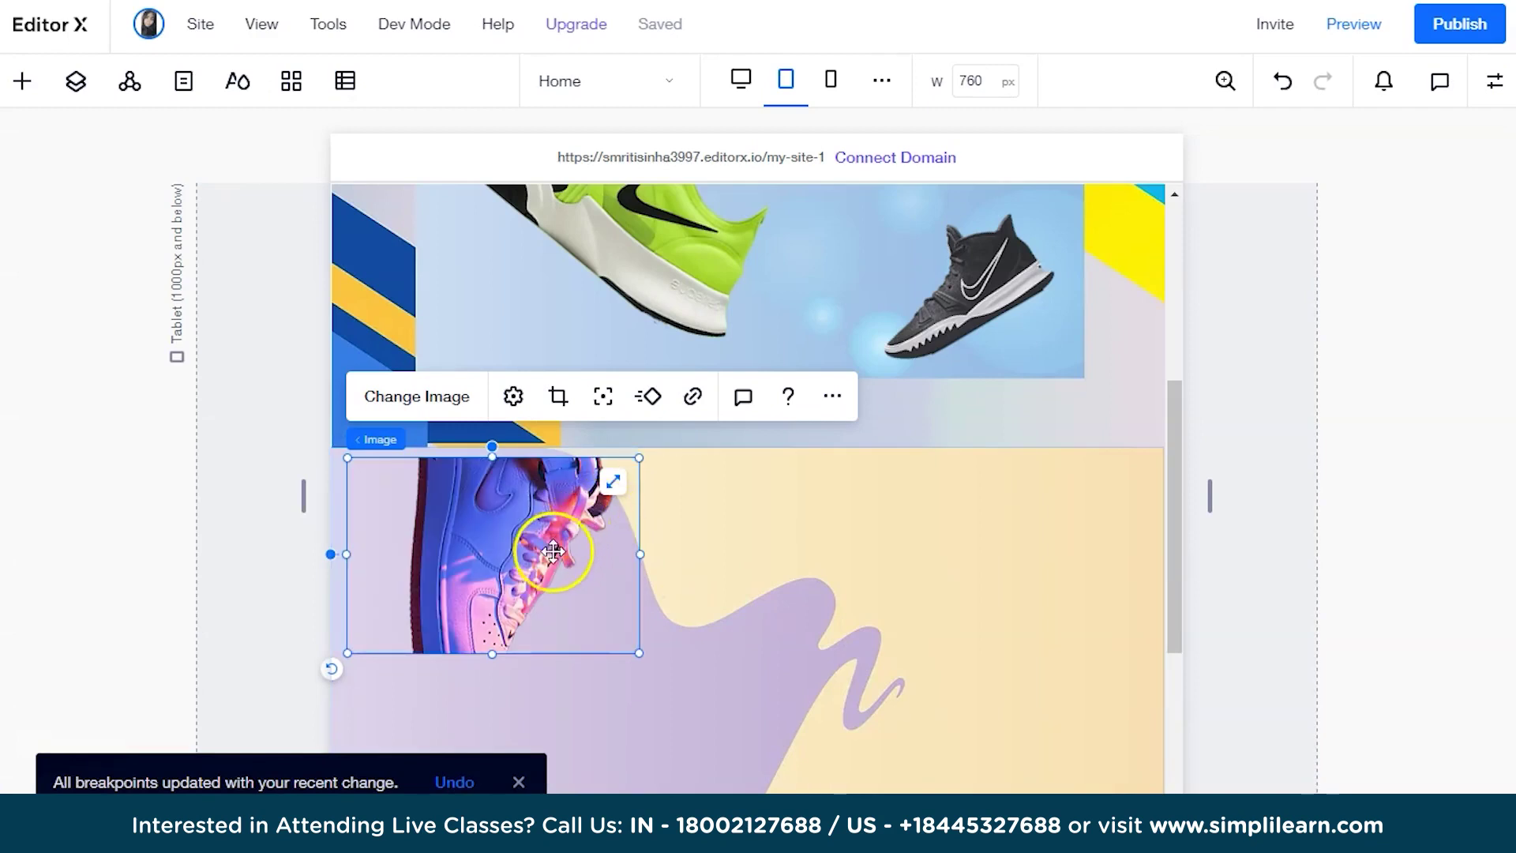
- Move the blue and pink shoe image to the middle of the section and extend its crop to show the whole shoe
{"action": "left_click_drag", "start_coordinate": [552, 551], "coordinate": [801, 646]}
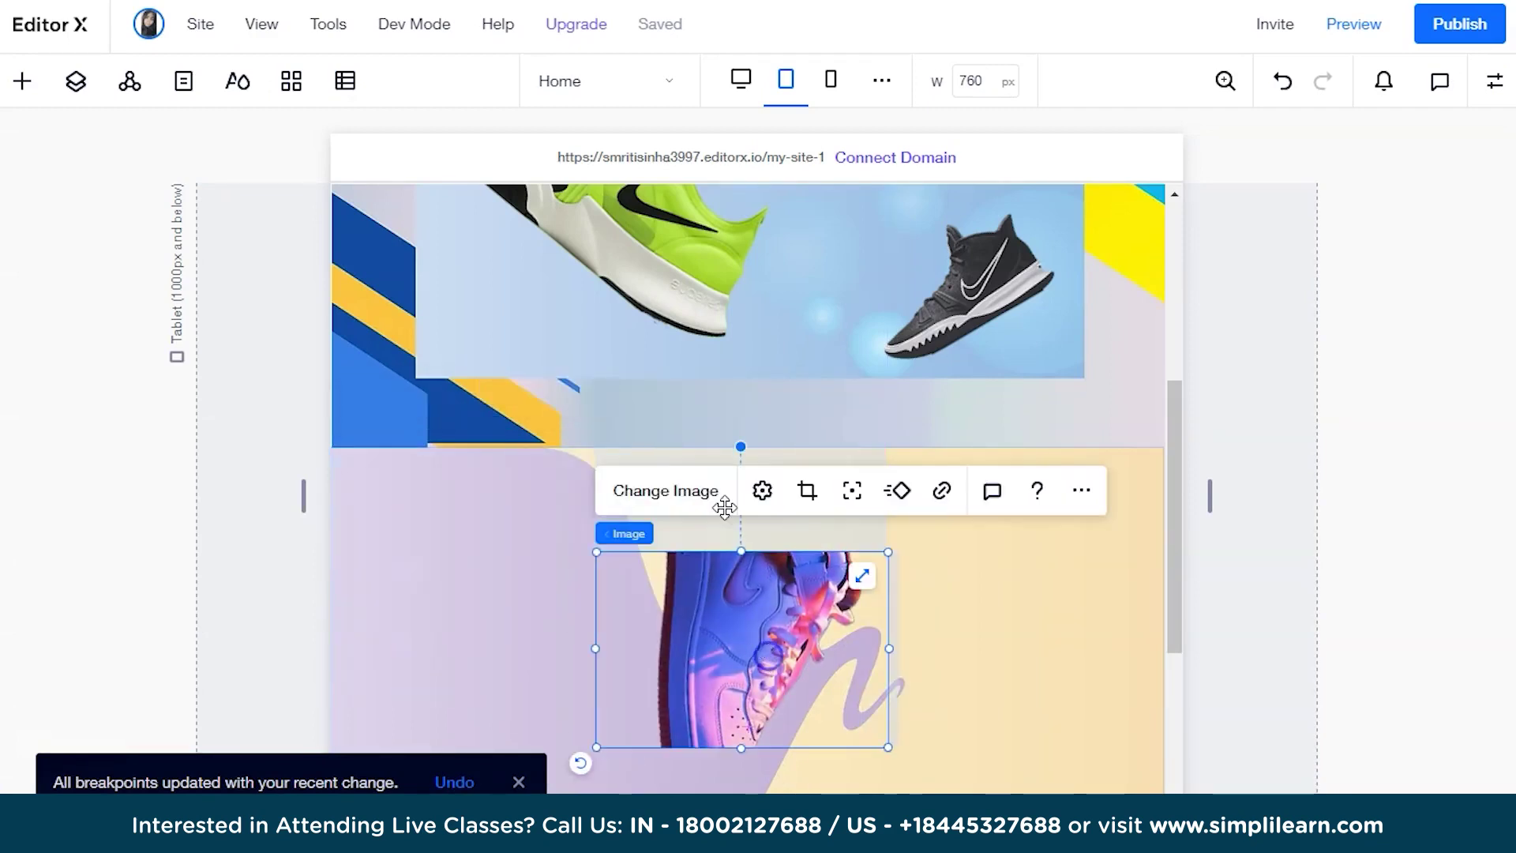
{"action": "left_click", "coordinate": [812, 494]}
{"action": "left_click_drag", "start_coordinate": [742, 552], "coordinate": [744, 472]}
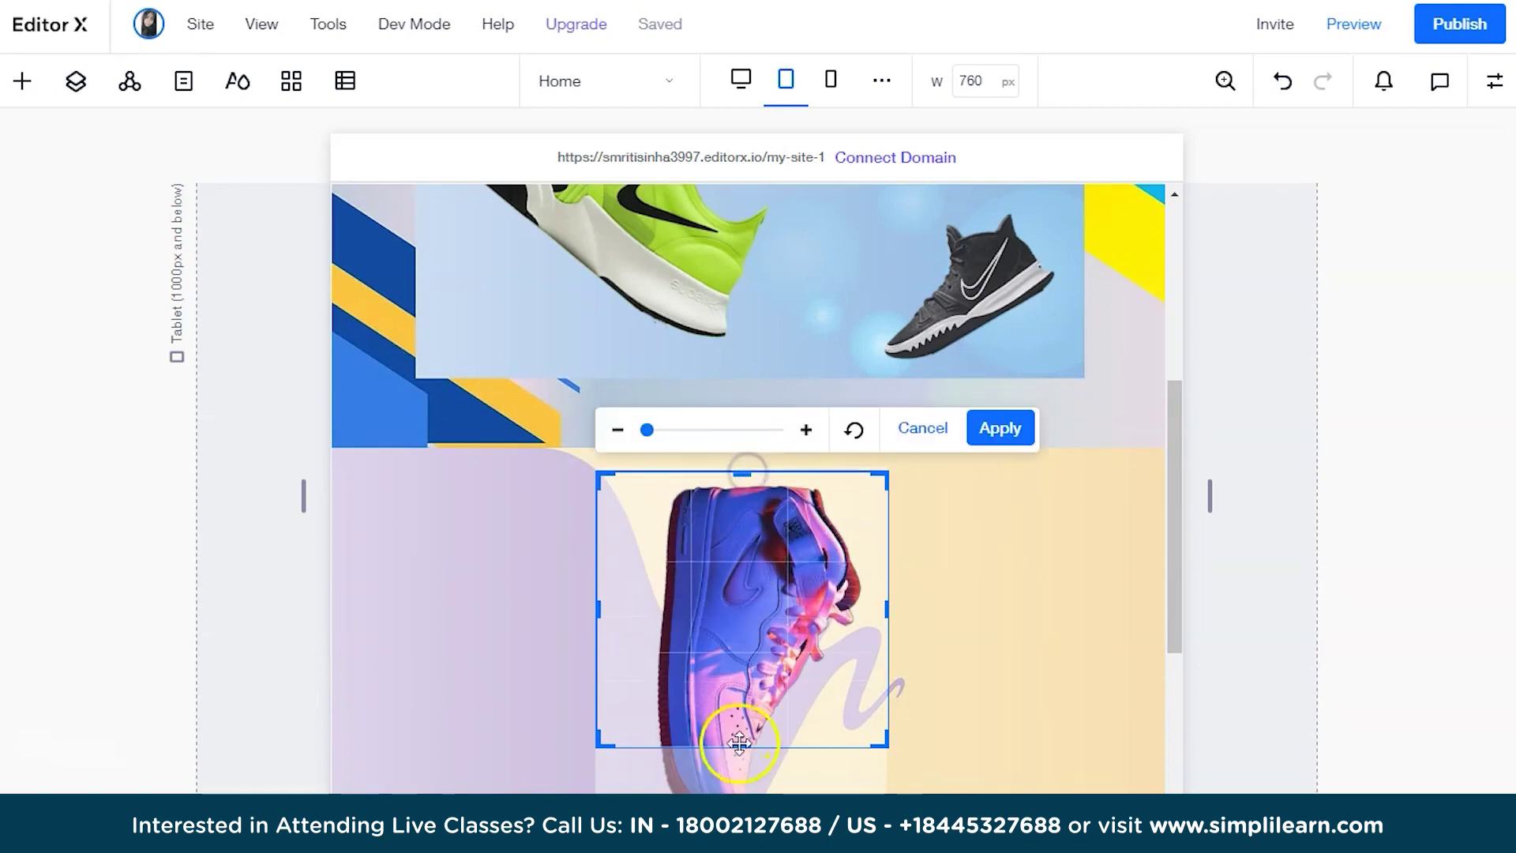
{"action": "left_click_drag", "start_coordinate": [740, 744], "coordinate": [739, 799]}
{"action": "scroll", "coordinate": [784, 712], "scroll_direction": "down", "scroll_amount": 1}
{"action": "left_click_drag", "start_coordinate": [744, 715], "coordinate": [742, 735]}
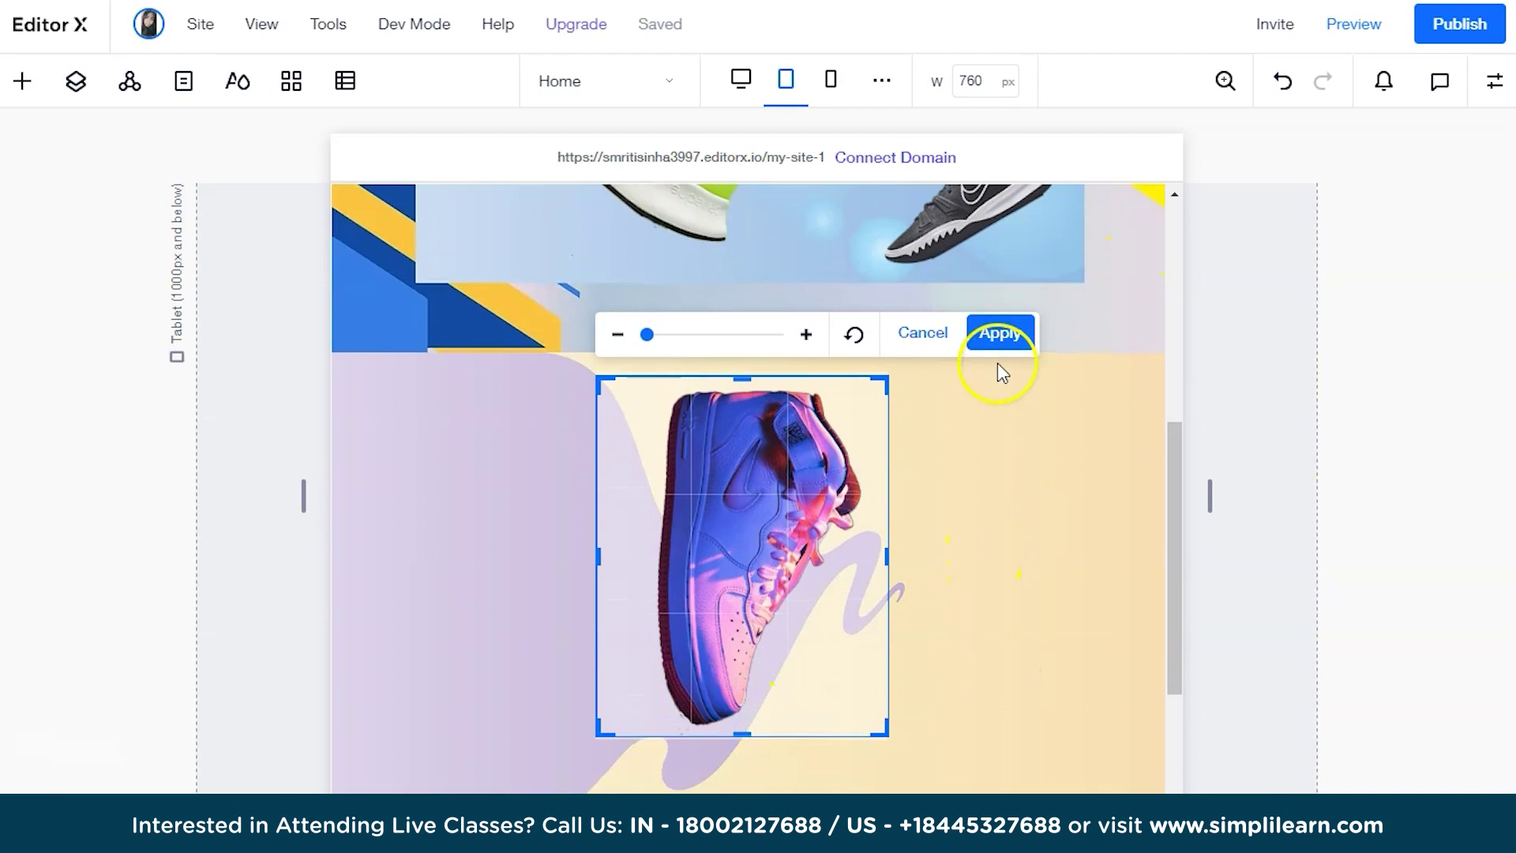
{"action": "left_click", "coordinate": [999, 334]}
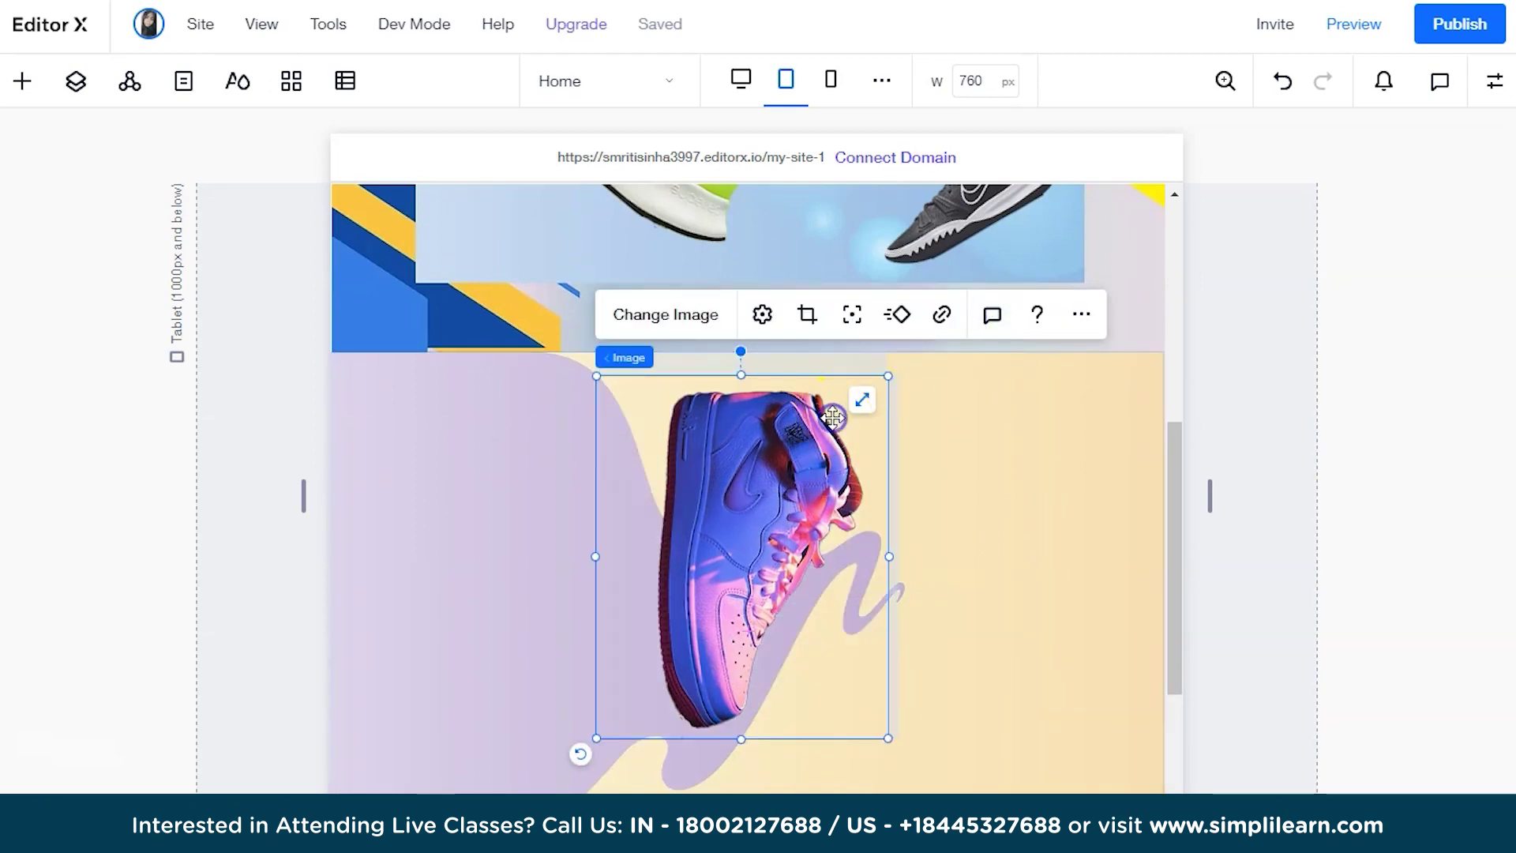
- Rotate the blue and pink shoe until it lies horizontally, shrink it, and place it in the section's upper-right corner
{"action": "left_click_drag", "start_coordinate": [579, 752], "coordinate": [818, 618]}
{"action": "left_click_drag", "start_coordinate": [922, 703], "coordinate": [703, 581]}
{"action": "left_click_drag", "start_coordinate": [619, 483], "coordinate": [967, 599]}
{"action": "left_click_drag", "start_coordinate": [1088, 688], "coordinate": [1096, 684]}
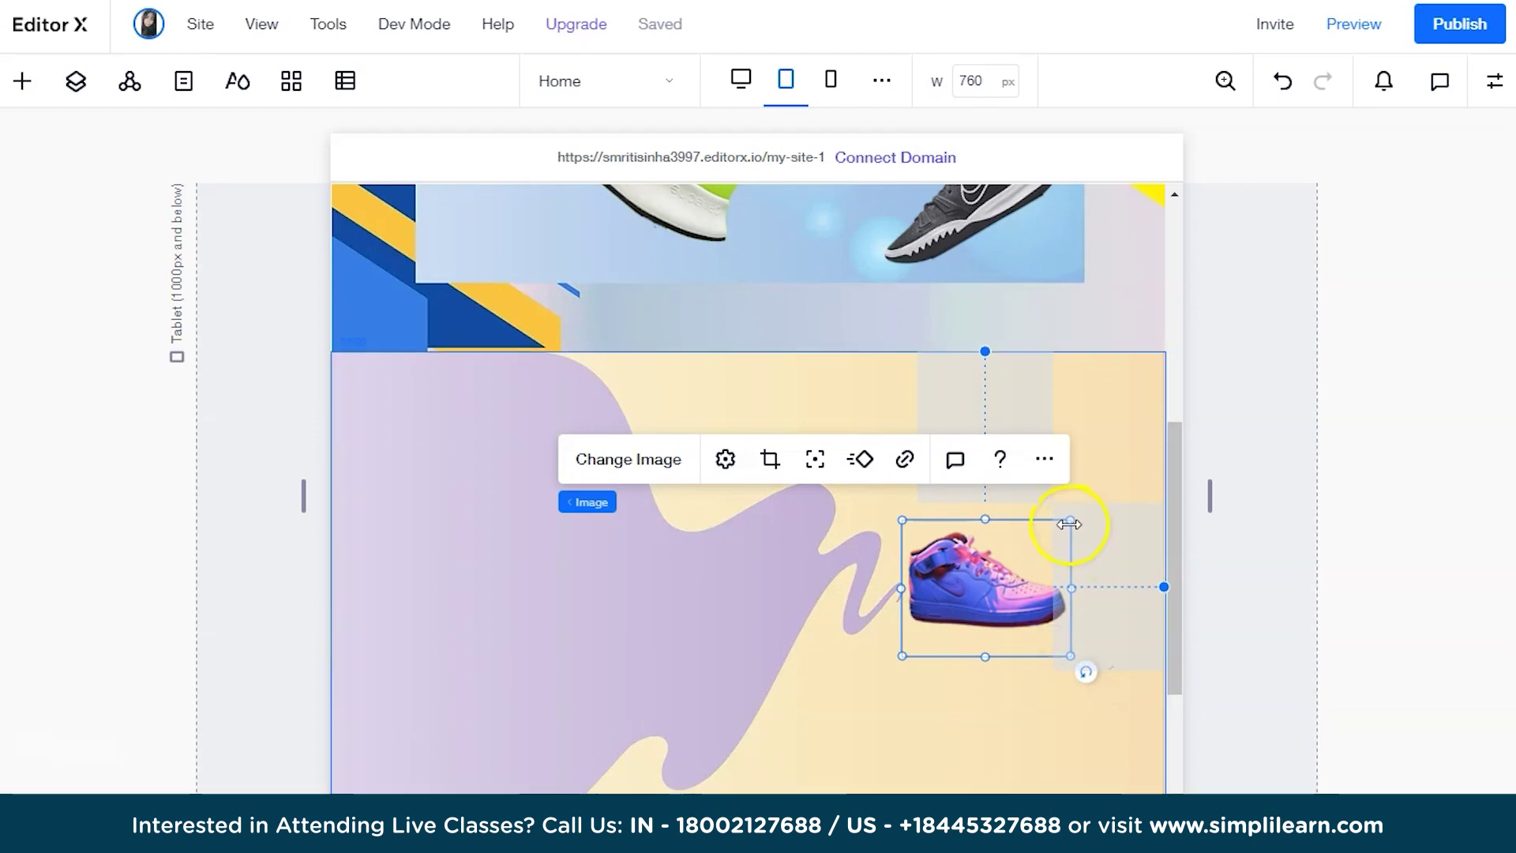
{"action": "left_click", "coordinate": [912, 675]}
{"action": "left_click_drag", "start_coordinate": [902, 656], "coordinate": [878, 683]}
{"action": "left_click_drag", "start_coordinate": [960, 595], "coordinate": [1042, 448]}
{"action": "left_click", "coordinate": [298, 312]}
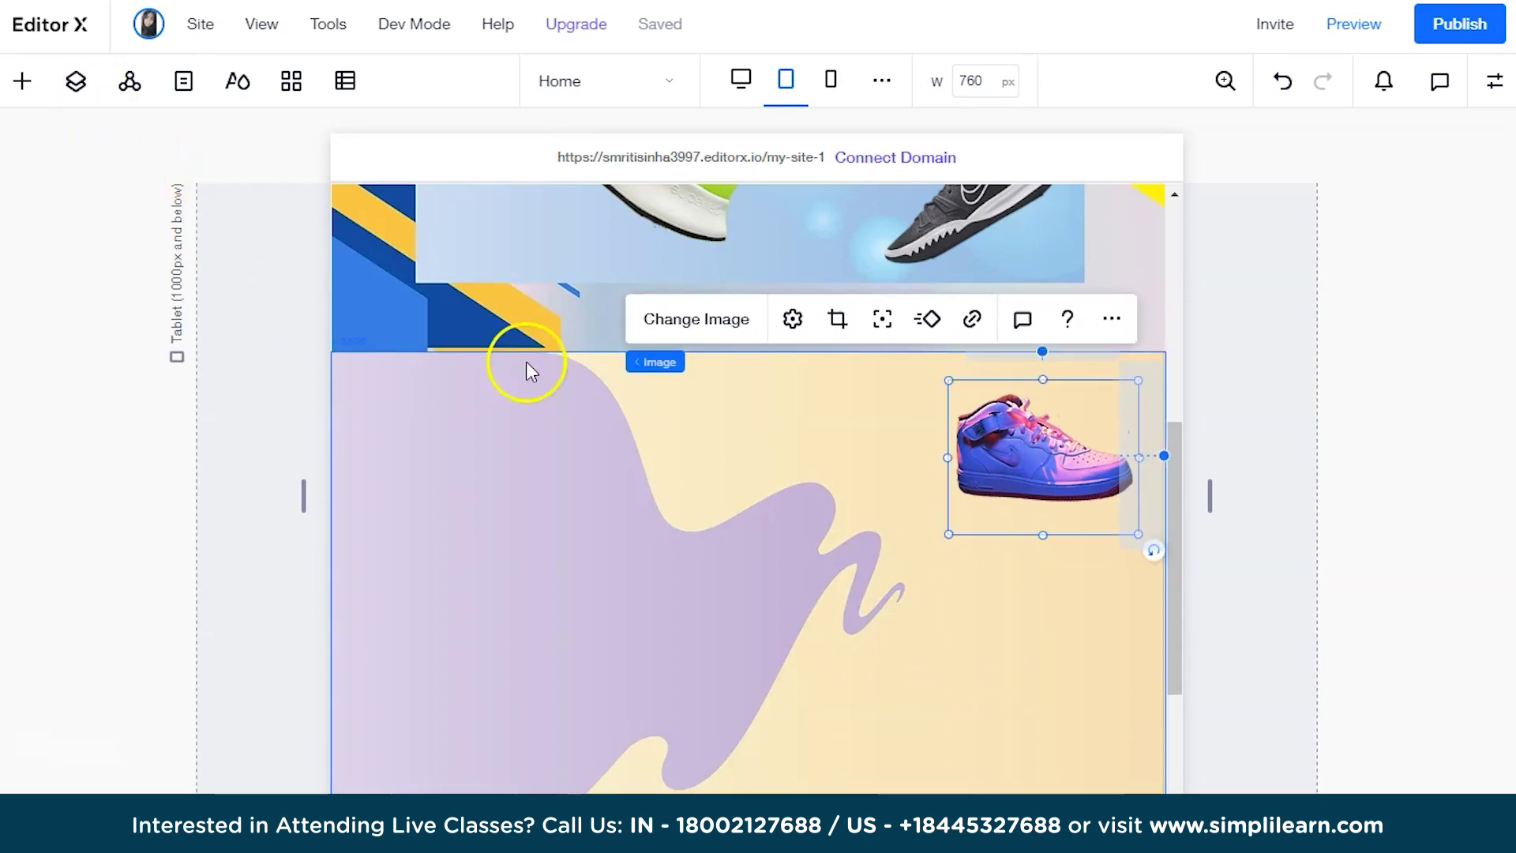
- Add another image element to the purple and cream section, below the blue and pink shoe
{"action": "left_click", "coordinate": [623, 528]}
{"action": "scroll", "coordinate": [879, 603], "scroll_direction": "down", "scroll_amount": 3}
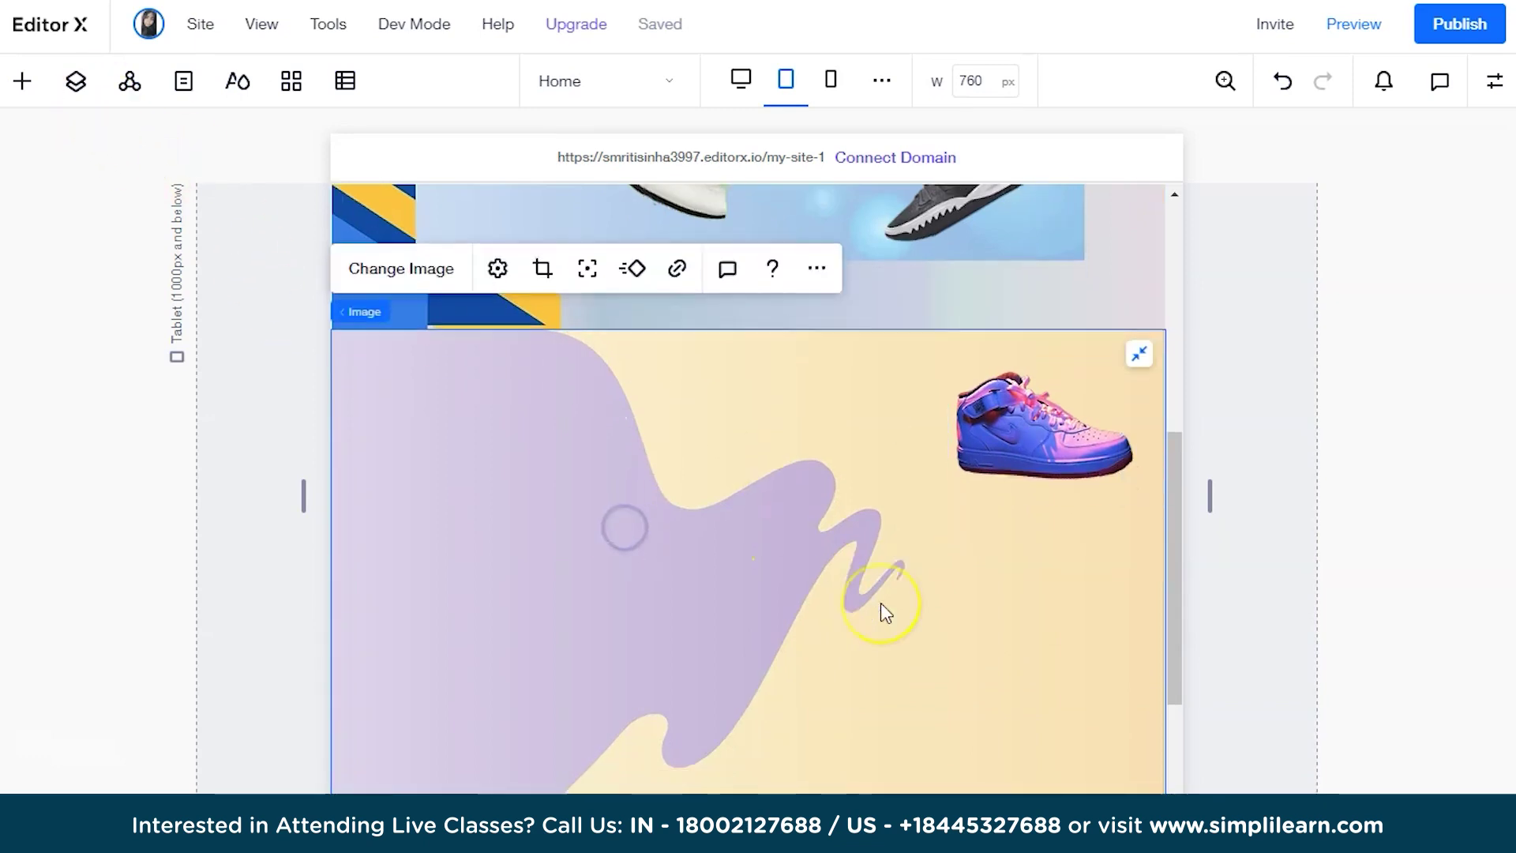
{"action": "left_click", "coordinate": [880, 603]}
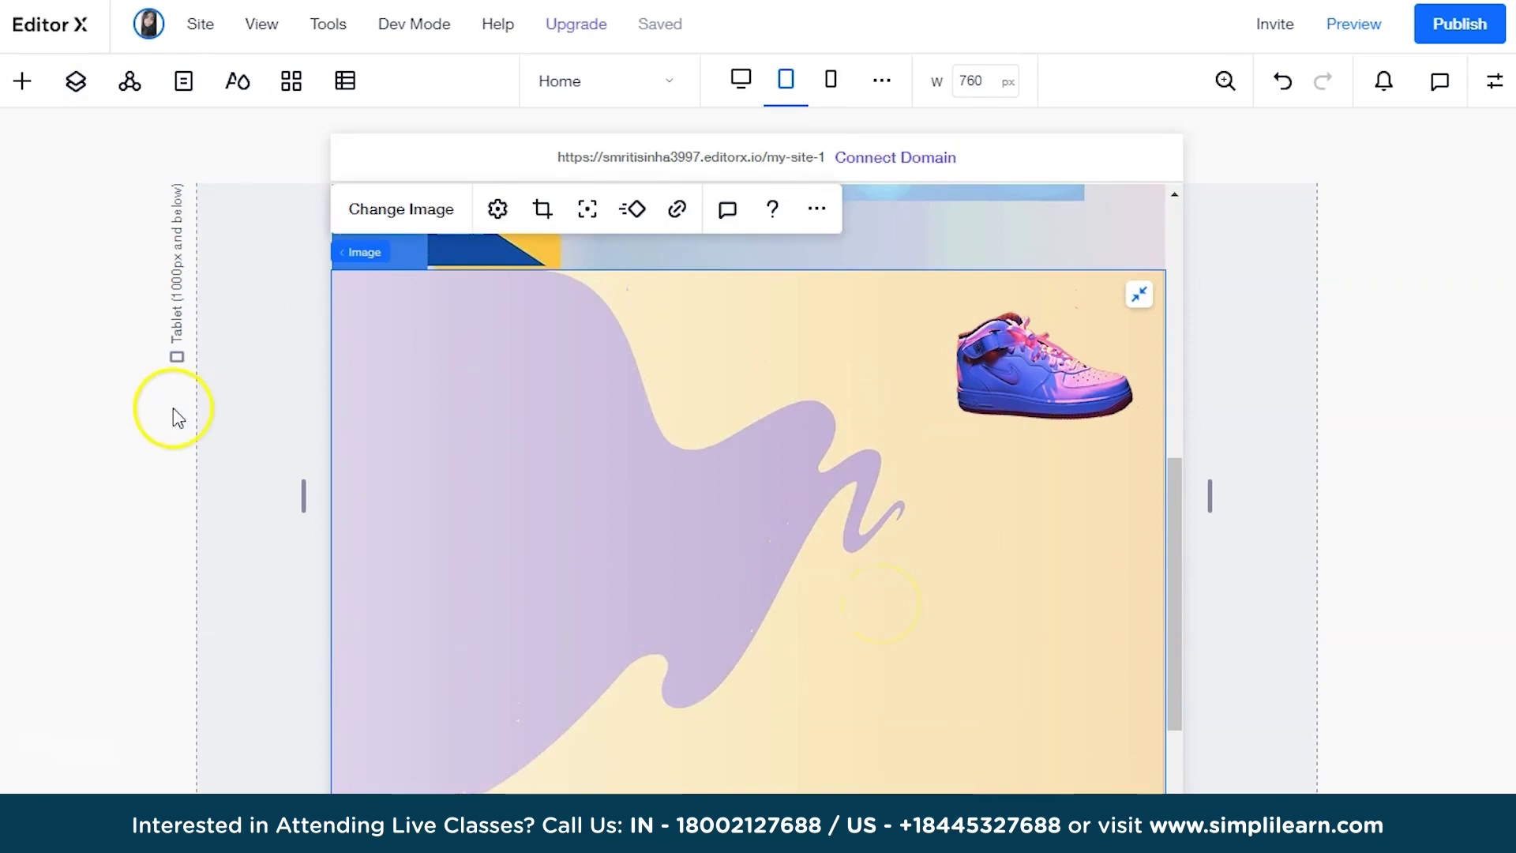
{"action": "left_click", "coordinate": [28, 79]}
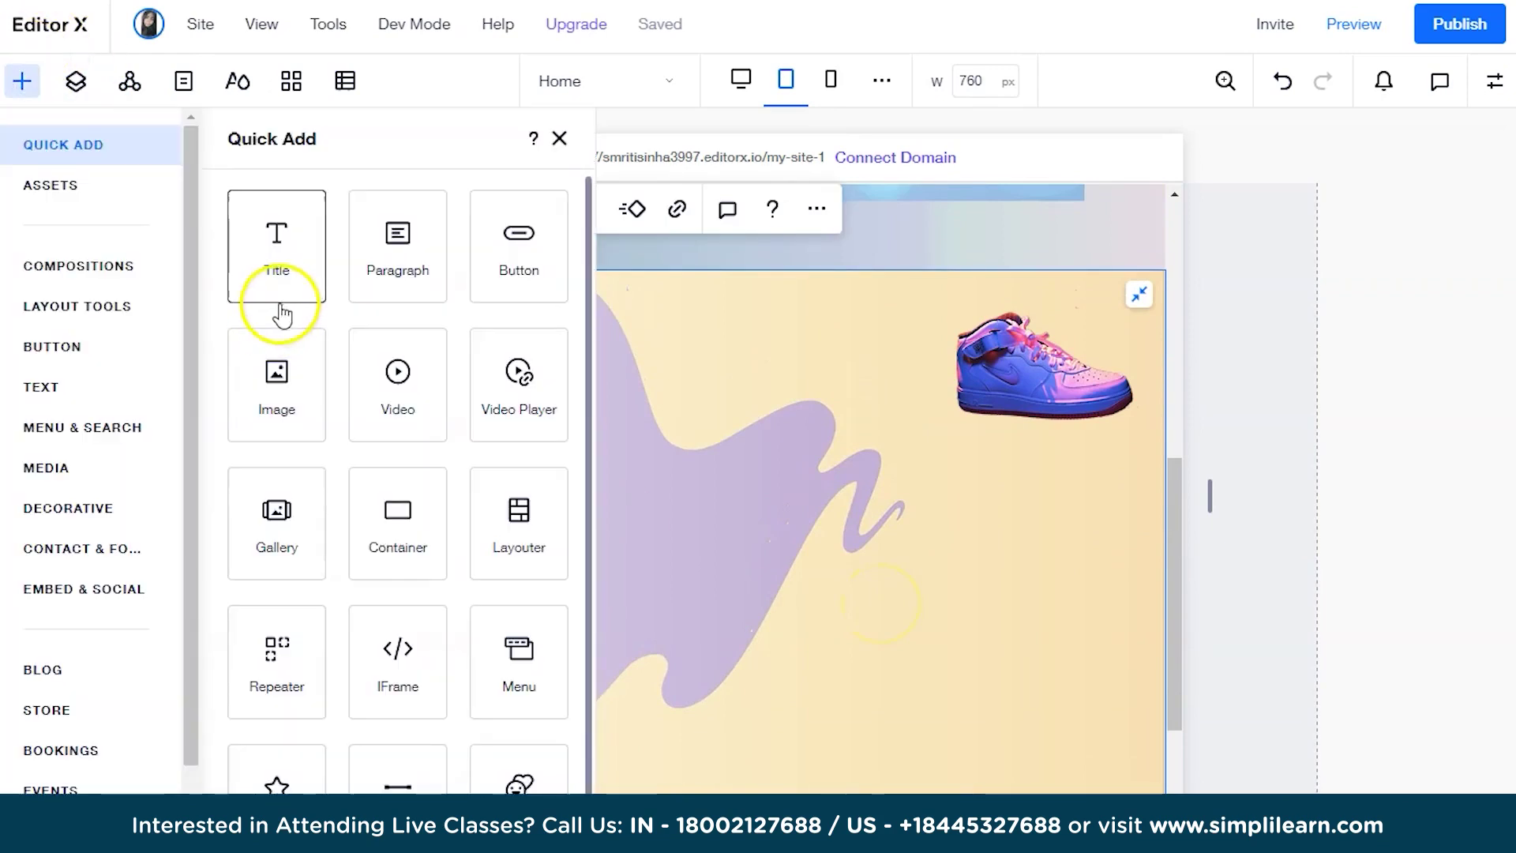
{"action": "left_click_drag", "start_coordinate": [287, 389], "coordinate": [913, 545]}
{"action": "left_click", "coordinate": [618, 382]}
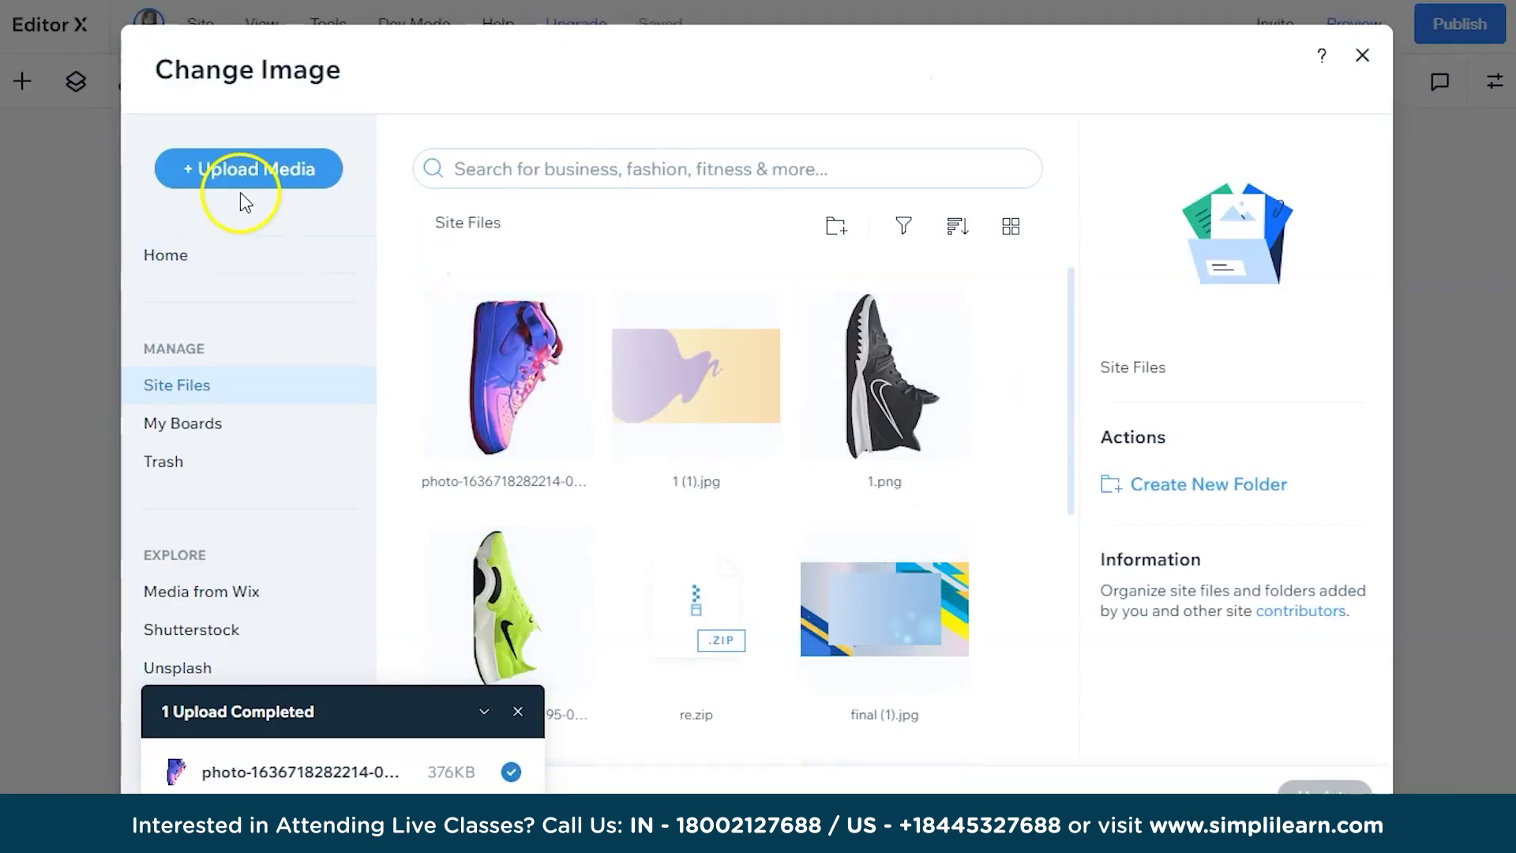
{"action": "left_click", "coordinate": [252, 175]}
{"action": "left_click", "coordinate": [718, 474]}
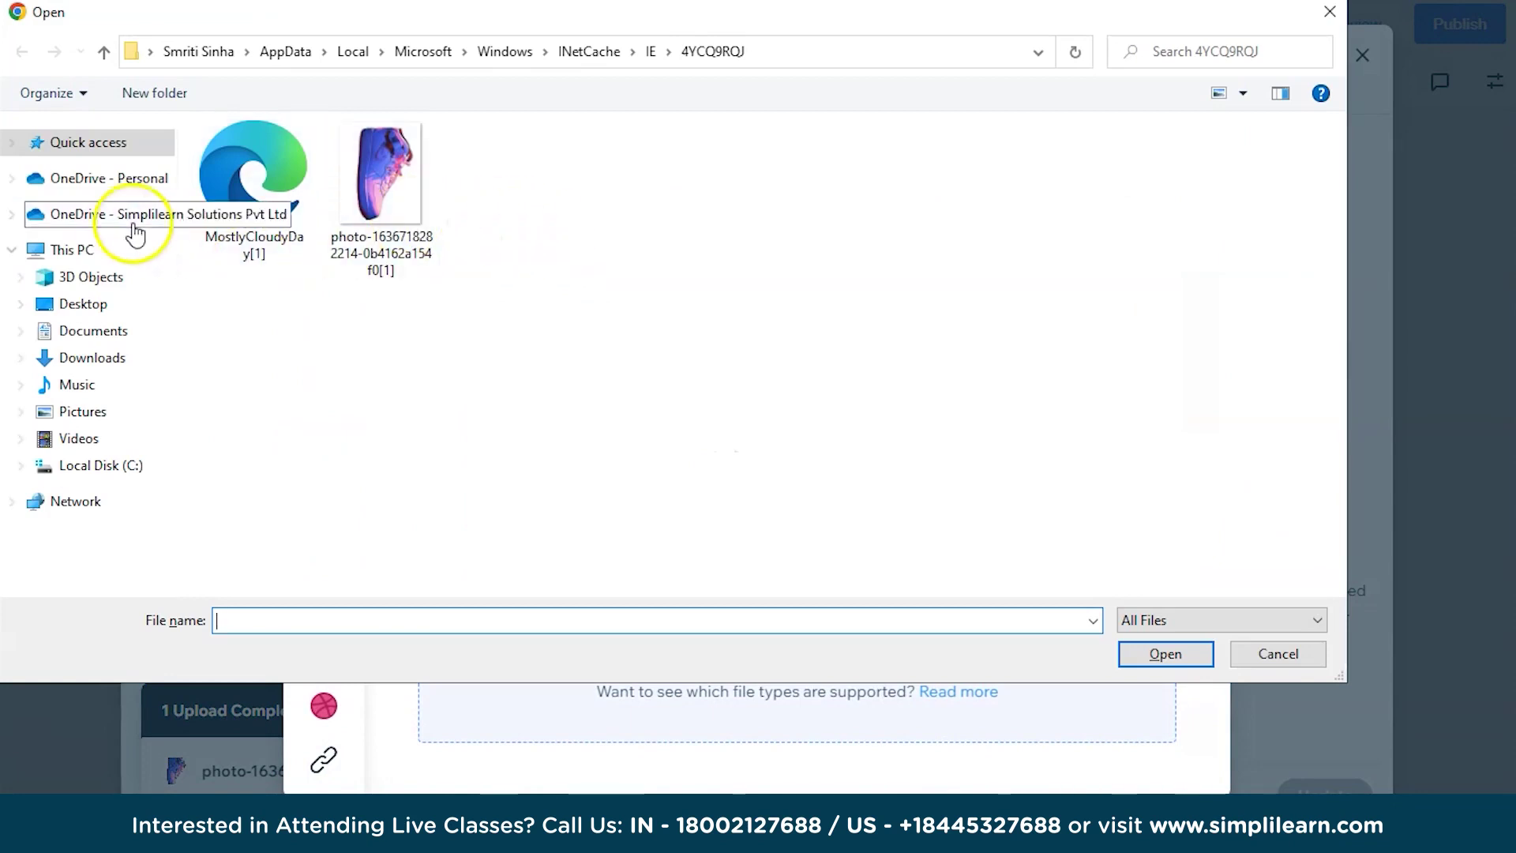
{"action": "left_click", "coordinate": [105, 363]}
{"action": "left_click", "coordinate": [631, 269]}
{"action": "right_click", "coordinate": [638, 267]}
{"action": "left_click", "coordinate": [762, 310]}
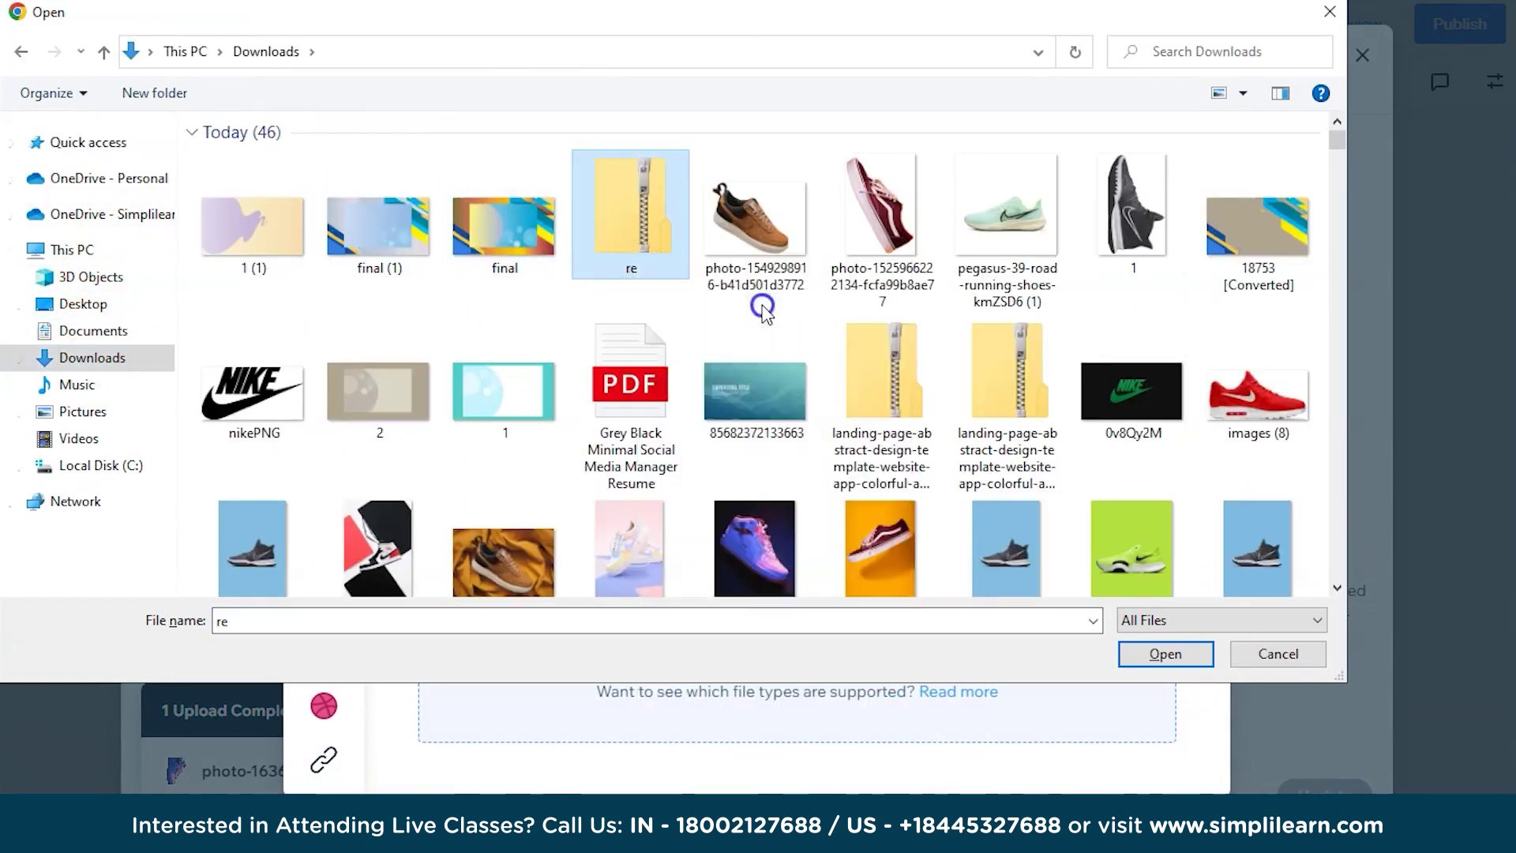
{"action": "left_click", "coordinate": [731, 203]}
{"action": "left_click", "coordinate": [1187, 660]}
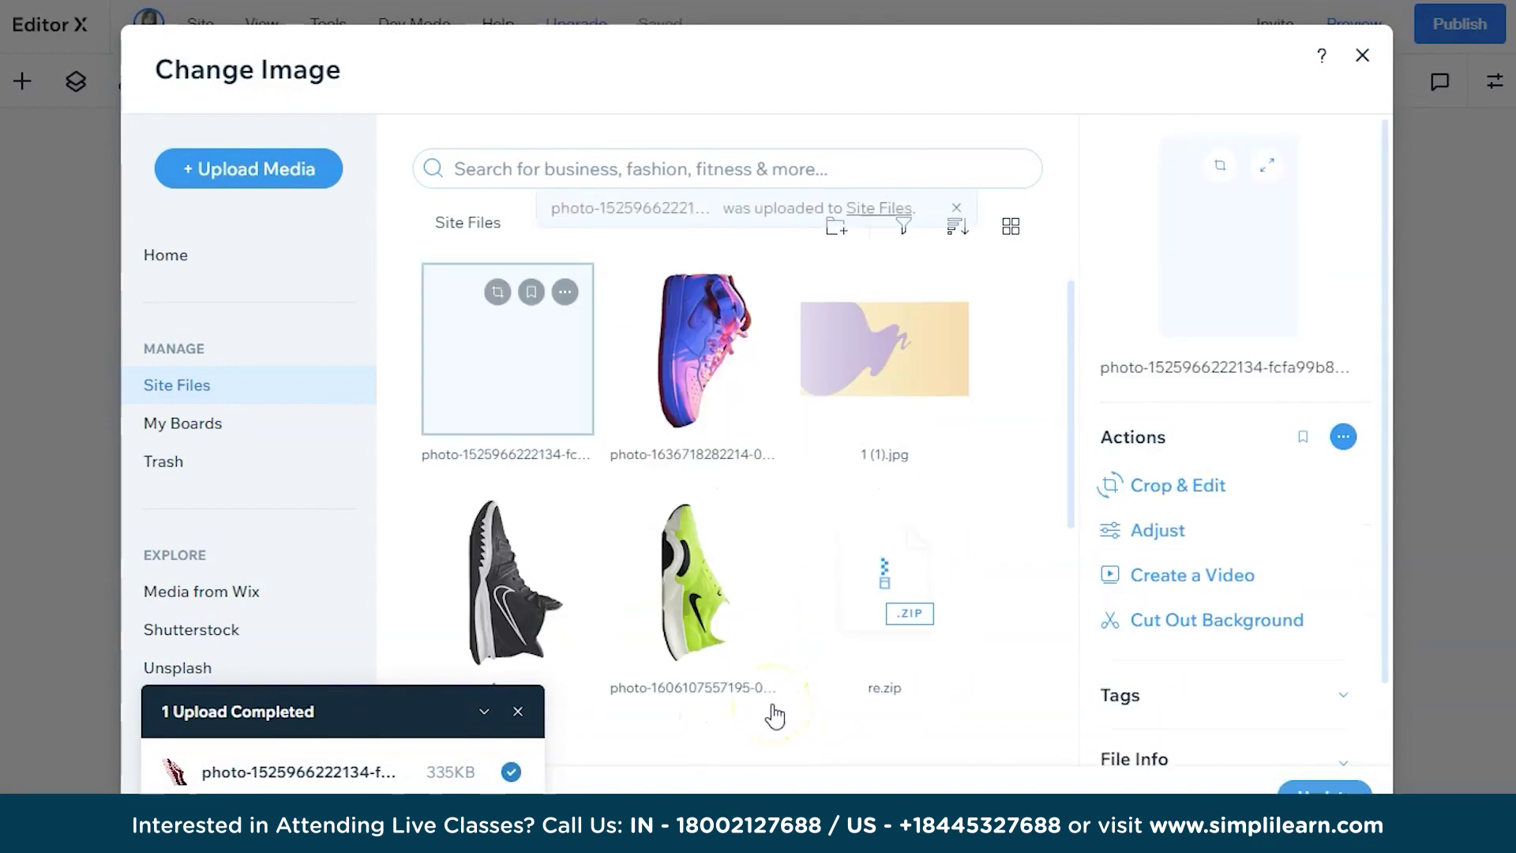
{"action": "left_click", "coordinate": [1303, 786]}
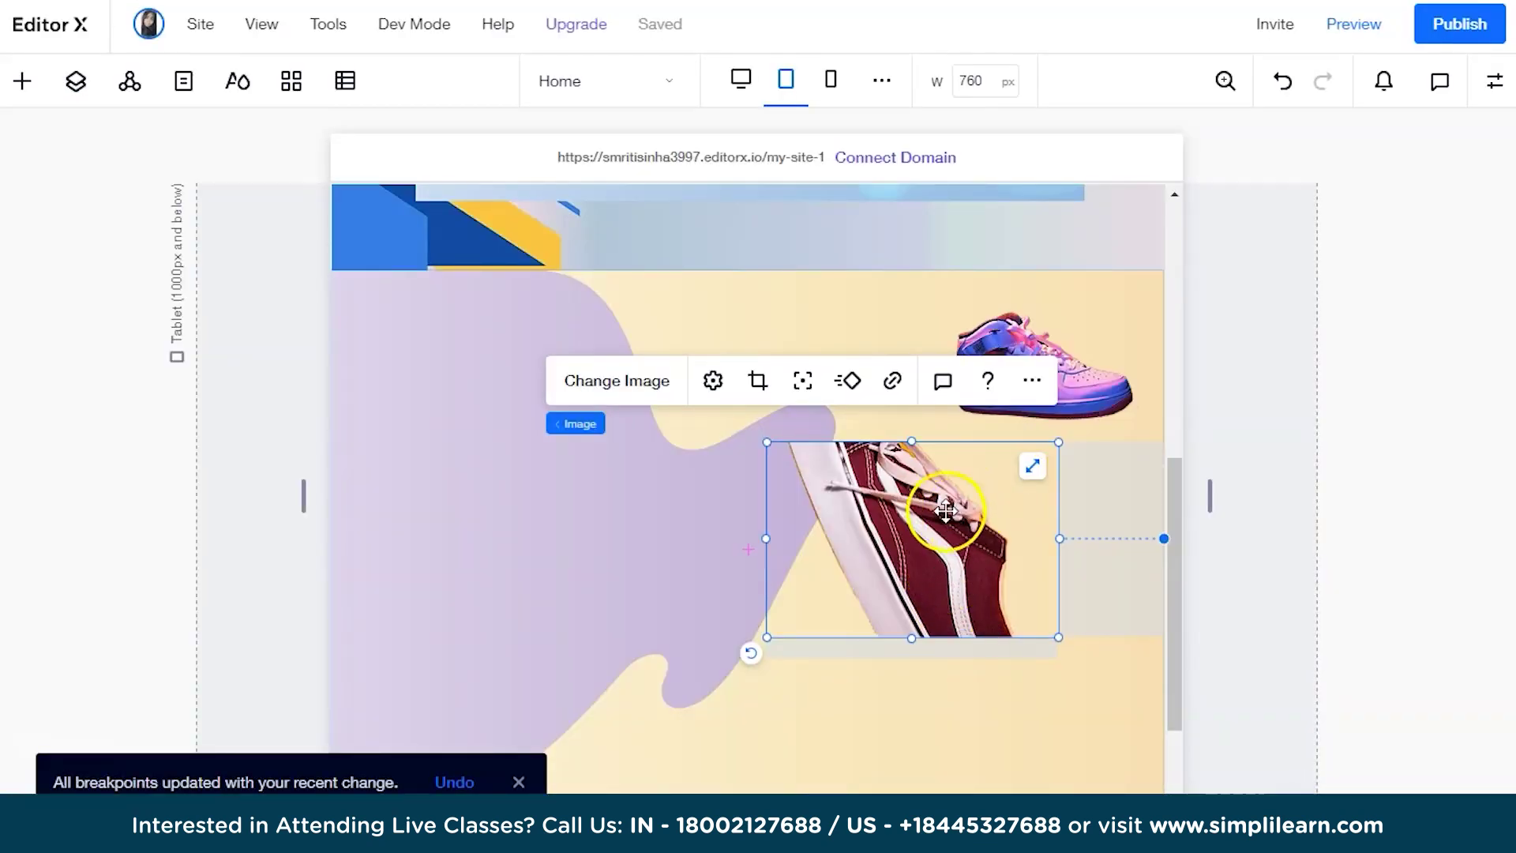
- Extend the maroon shoe image's crop upward and downward to show the whole shoe
{"action": "left_click", "coordinate": [758, 381]}
{"action": "left_click_drag", "start_coordinate": [915, 446], "coordinate": [915, 333]}
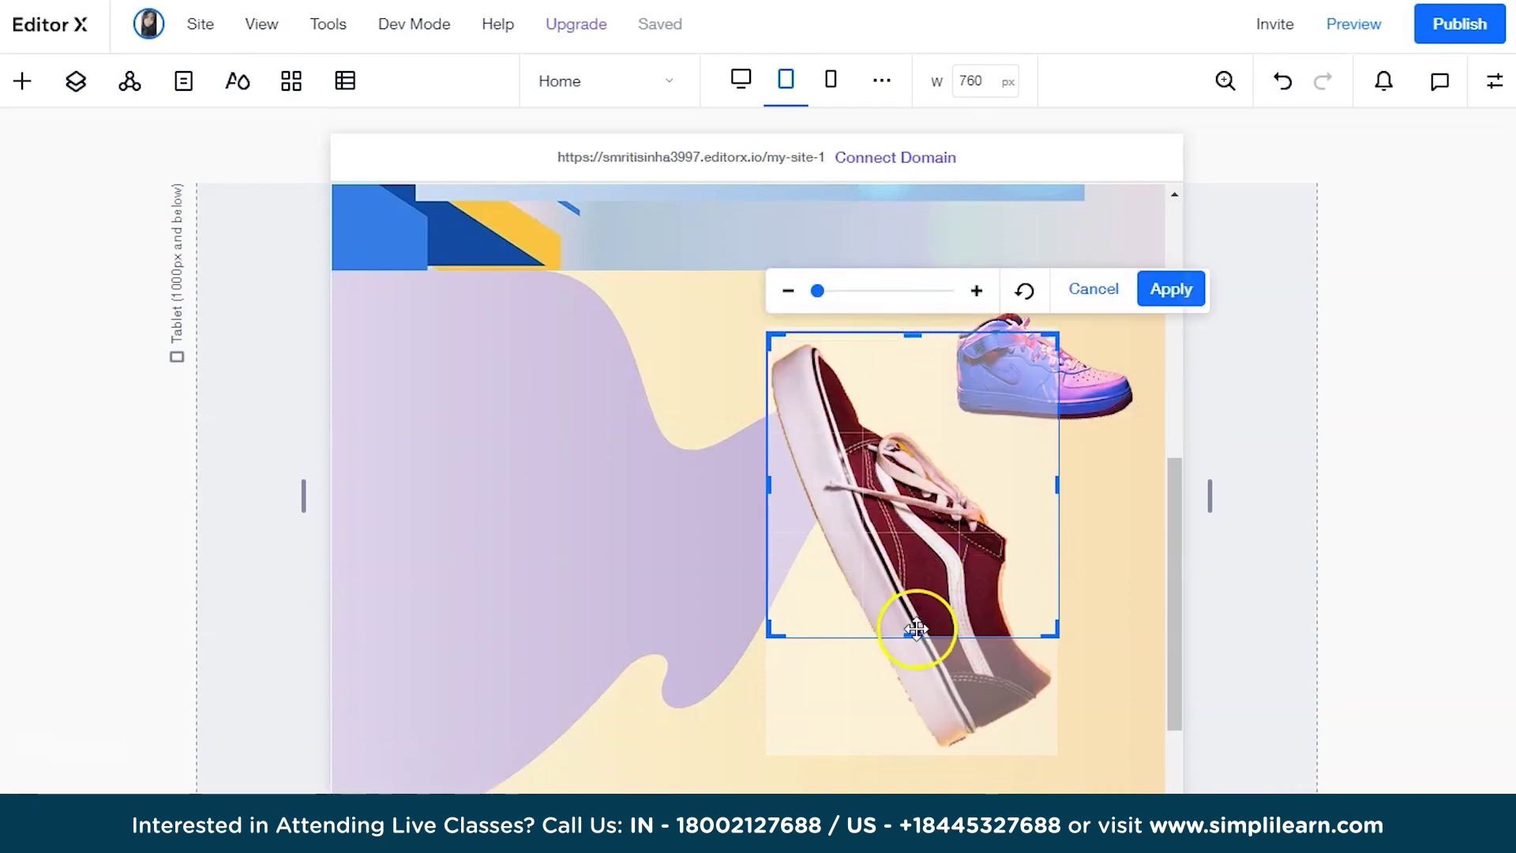
{"action": "left_click_drag", "start_coordinate": [913, 633], "coordinate": [918, 772]}
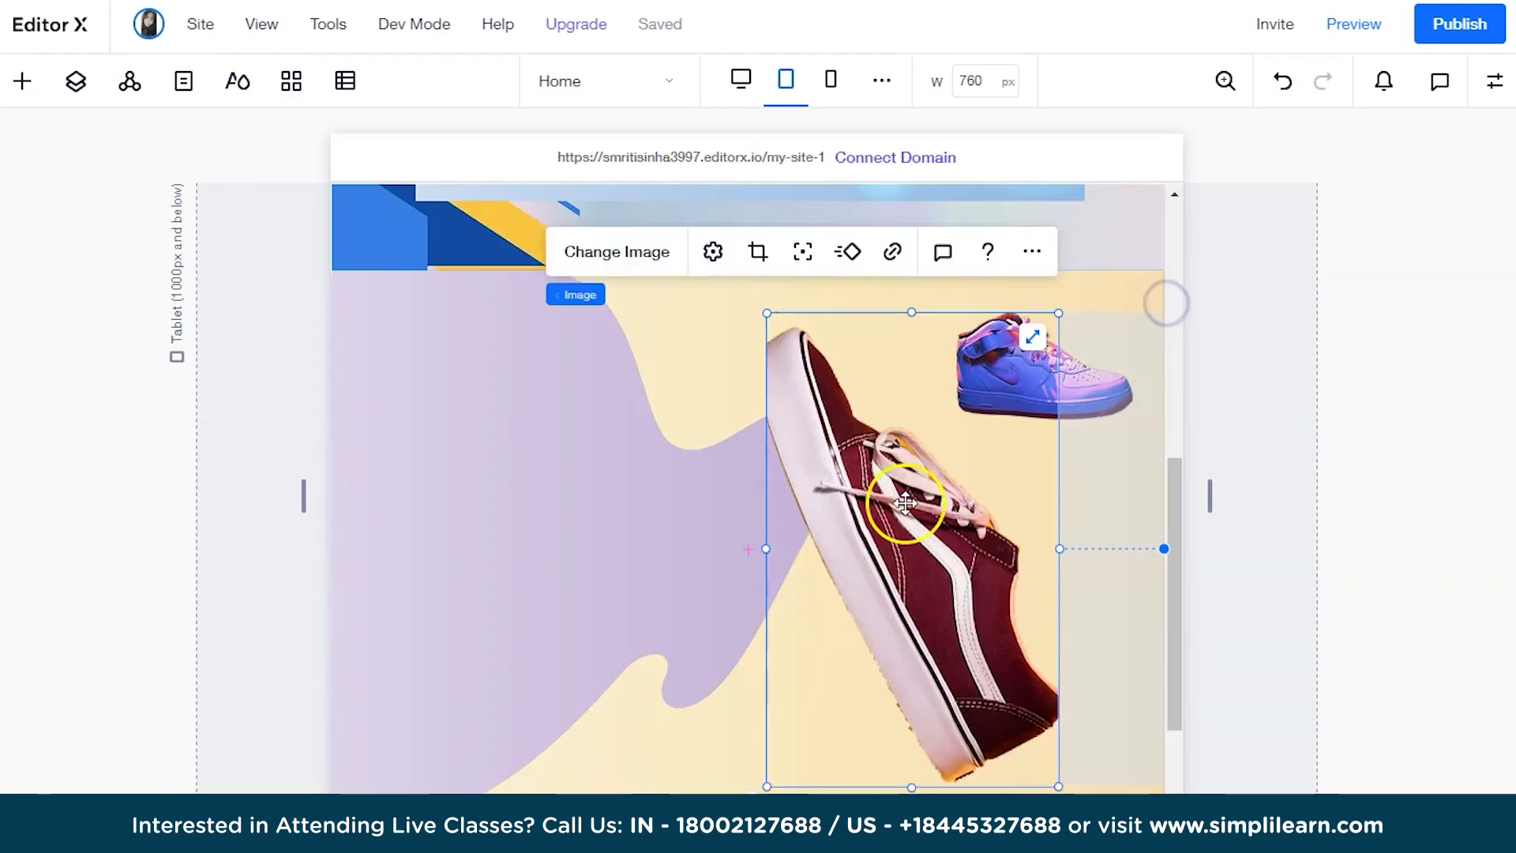
- Shrink the maroon shoe, rotate it to point toward the lower left, and place it beneath the blue and pink shoe
{"action": "left_click_drag", "start_coordinate": [1057, 313], "coordinate": [892, 629]}
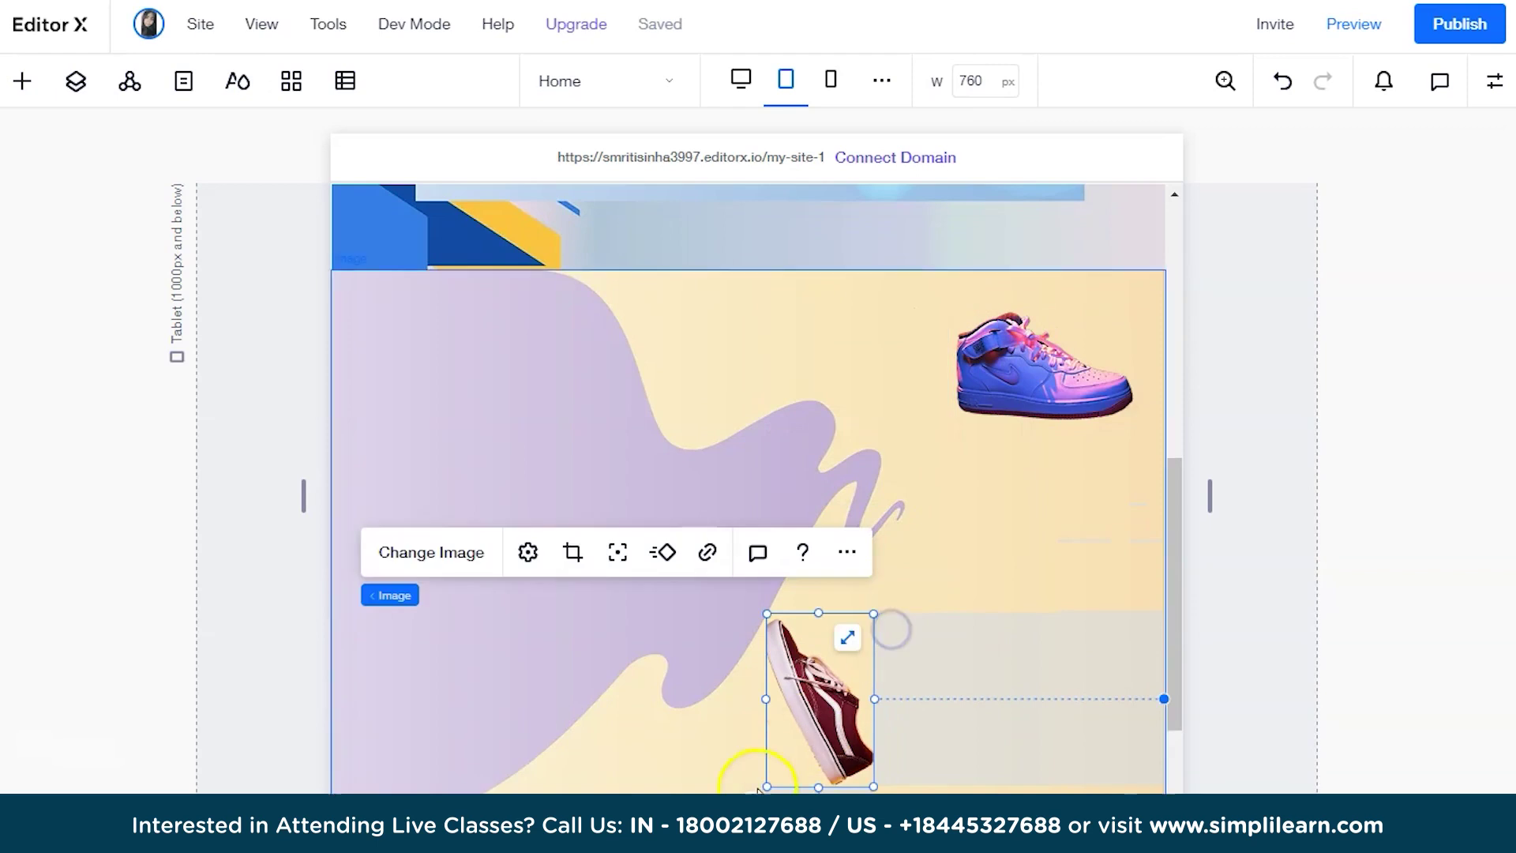
{"action": "left_click_drag", "start_coordinate": [750, 782], "coordinate": [886, 756]}
{"action": "left_click_drag", "start_coordinate": [850, 682], "coordinate": [1064, 531]}
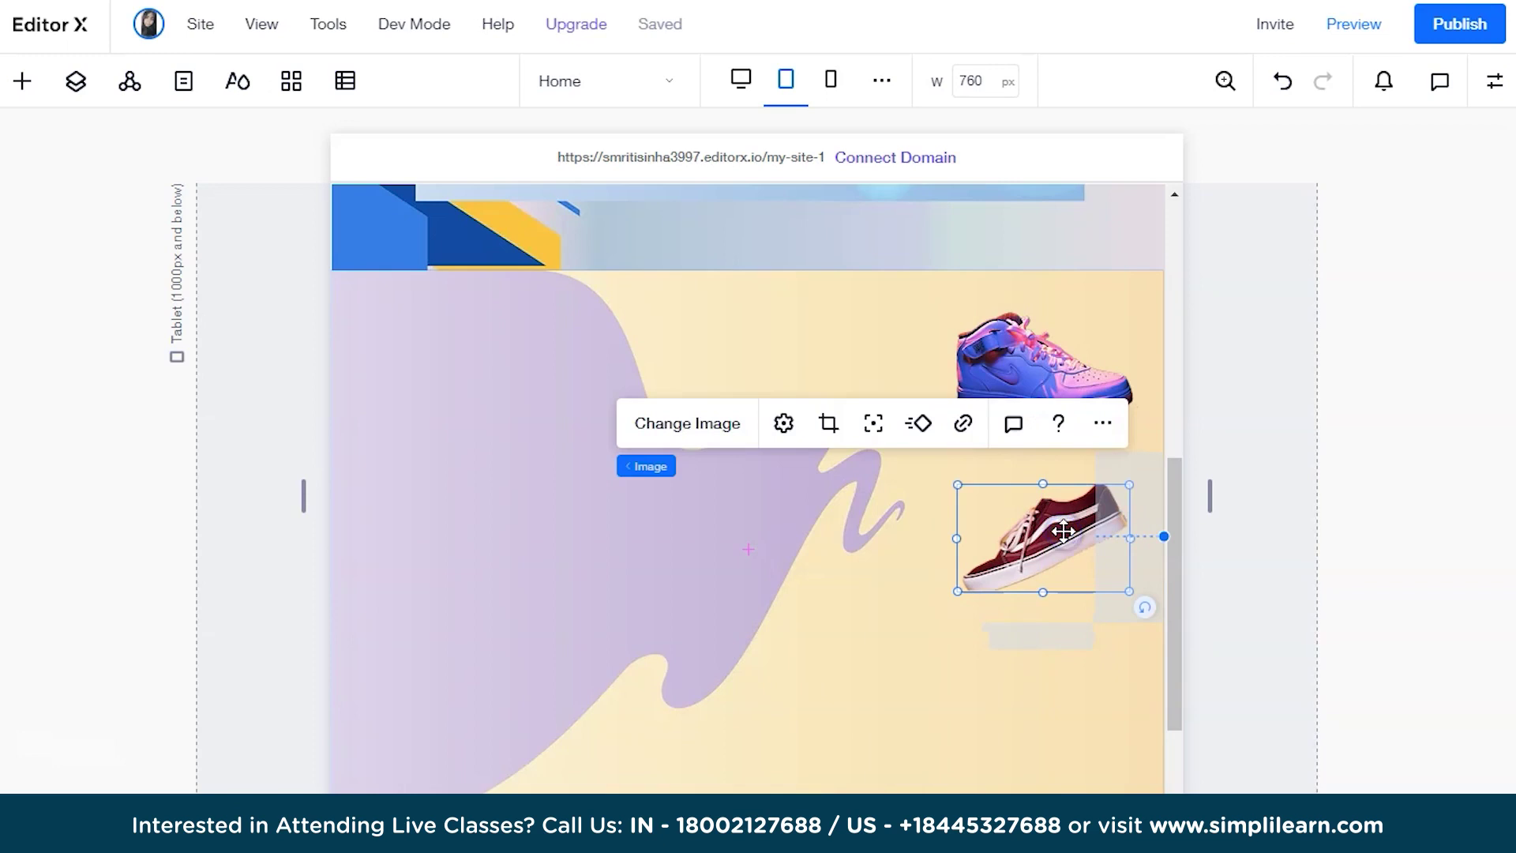
- Add an image element below the maroon shoe and replace its picture with pegasus-39-road-running-shoes-kmZSD6, uploaded from the re archive in Downloads
{"action": "left_click", "coordinate": [39, 85]}
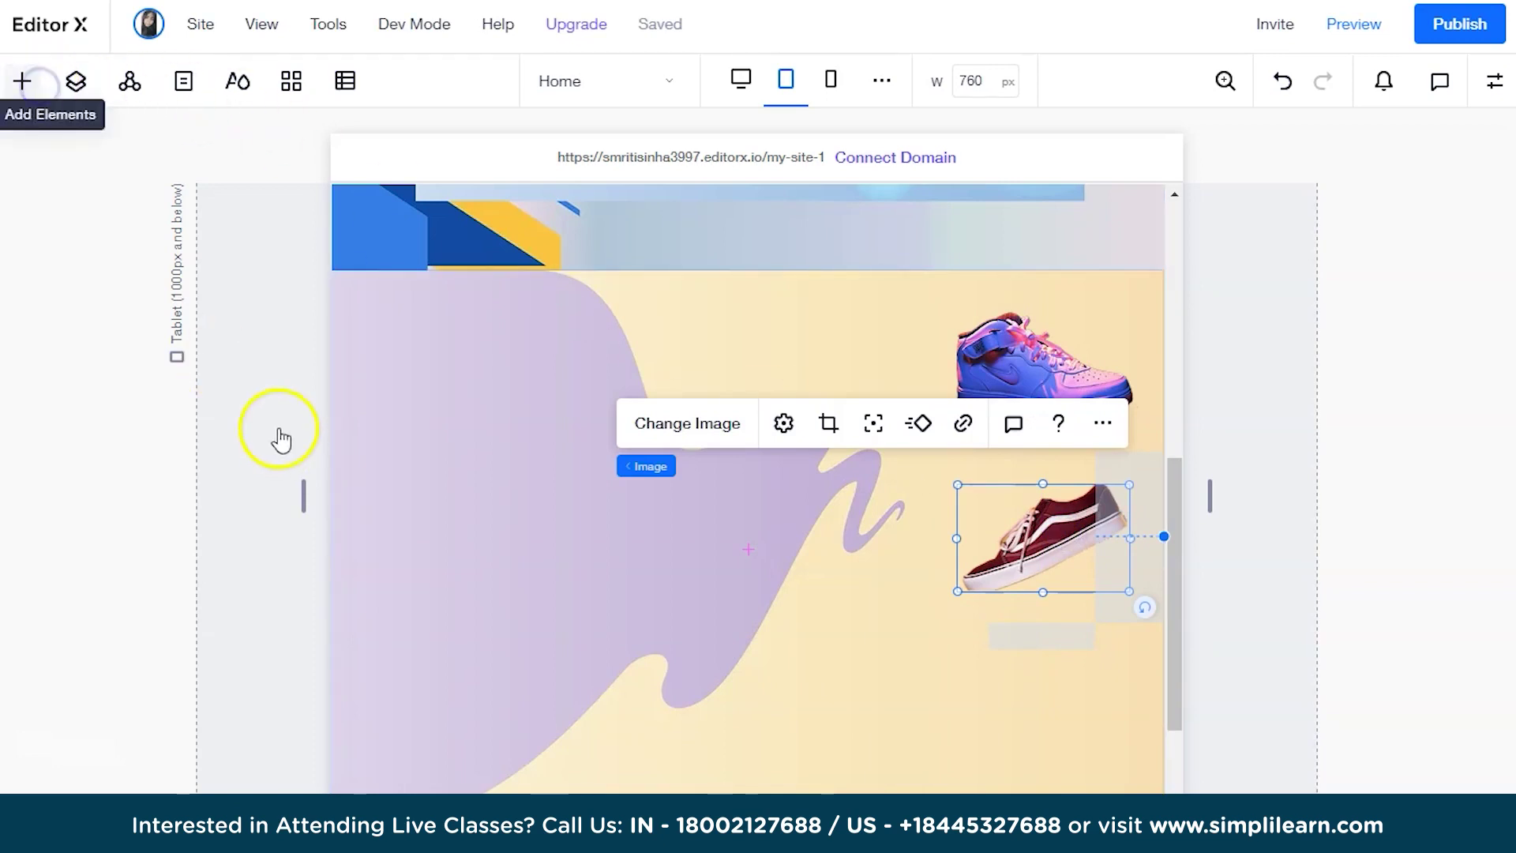
{"action": "left_click_drag", "start_coordinate": [271, 399], "coordinate": [883, 726]}
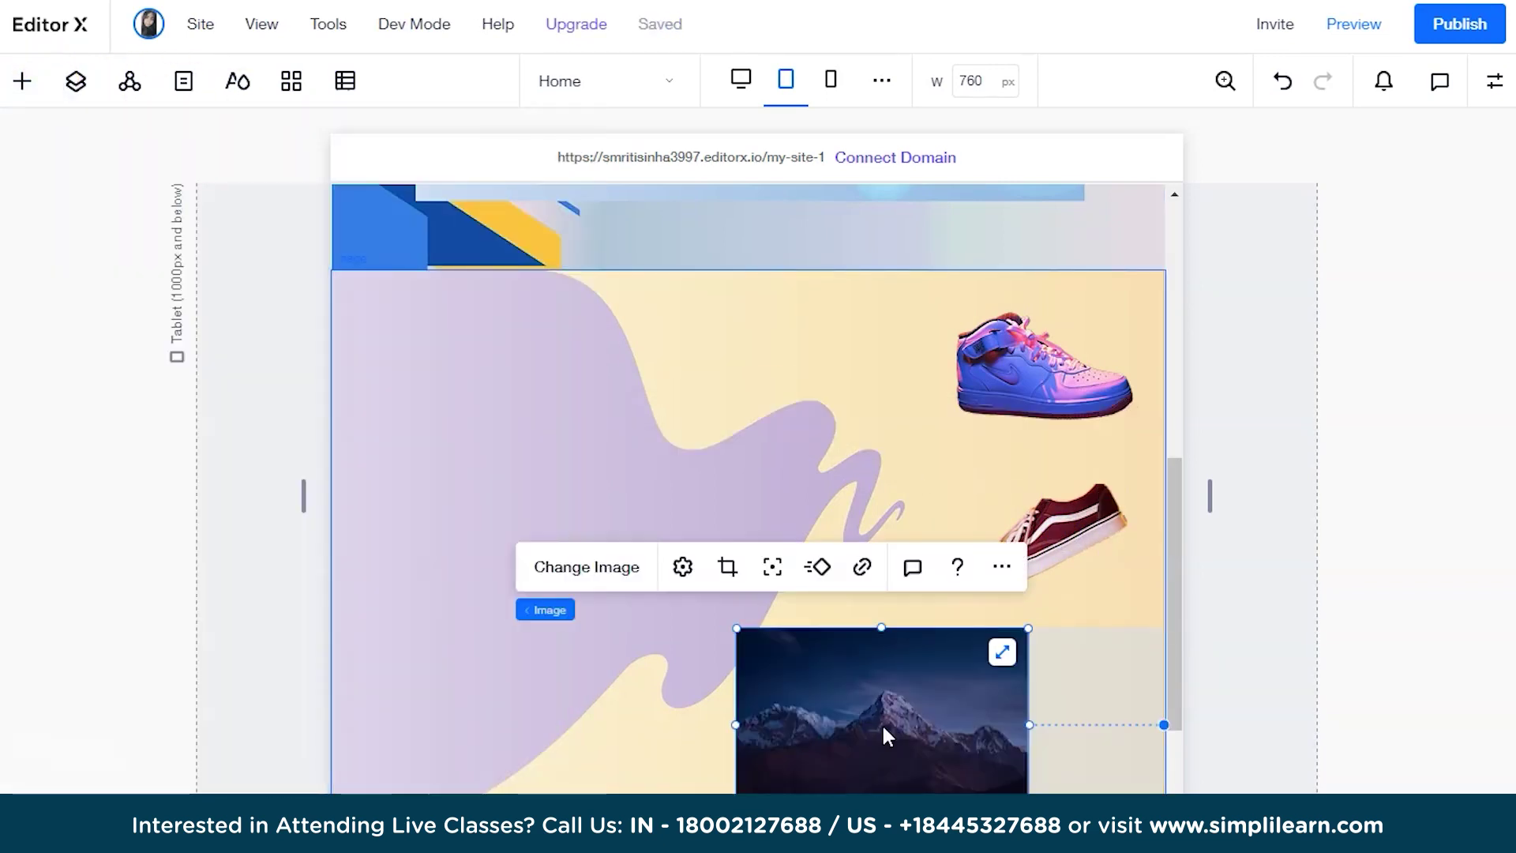
{"action": "left_click", "coordinate": [564, 561]}
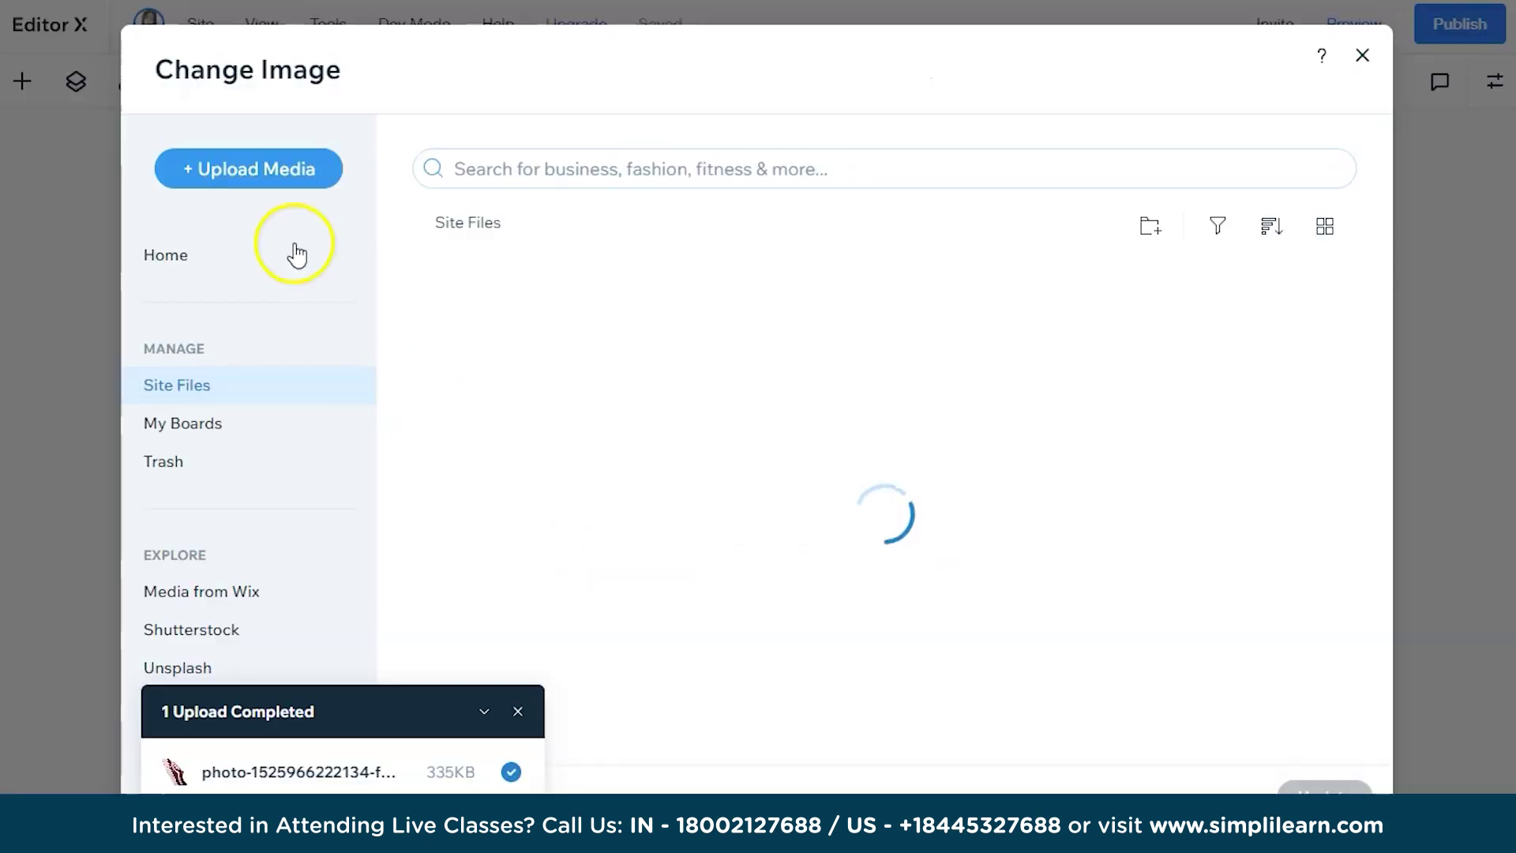
{"action": "left_click", "coordinate": [278, 169]}
{"action": "left_click", "coordinate": [738, 474]}
{"action": "left_click", "coordinate": [97, 331]}
{"action": "left_click", "coordinate": [92, 357]}
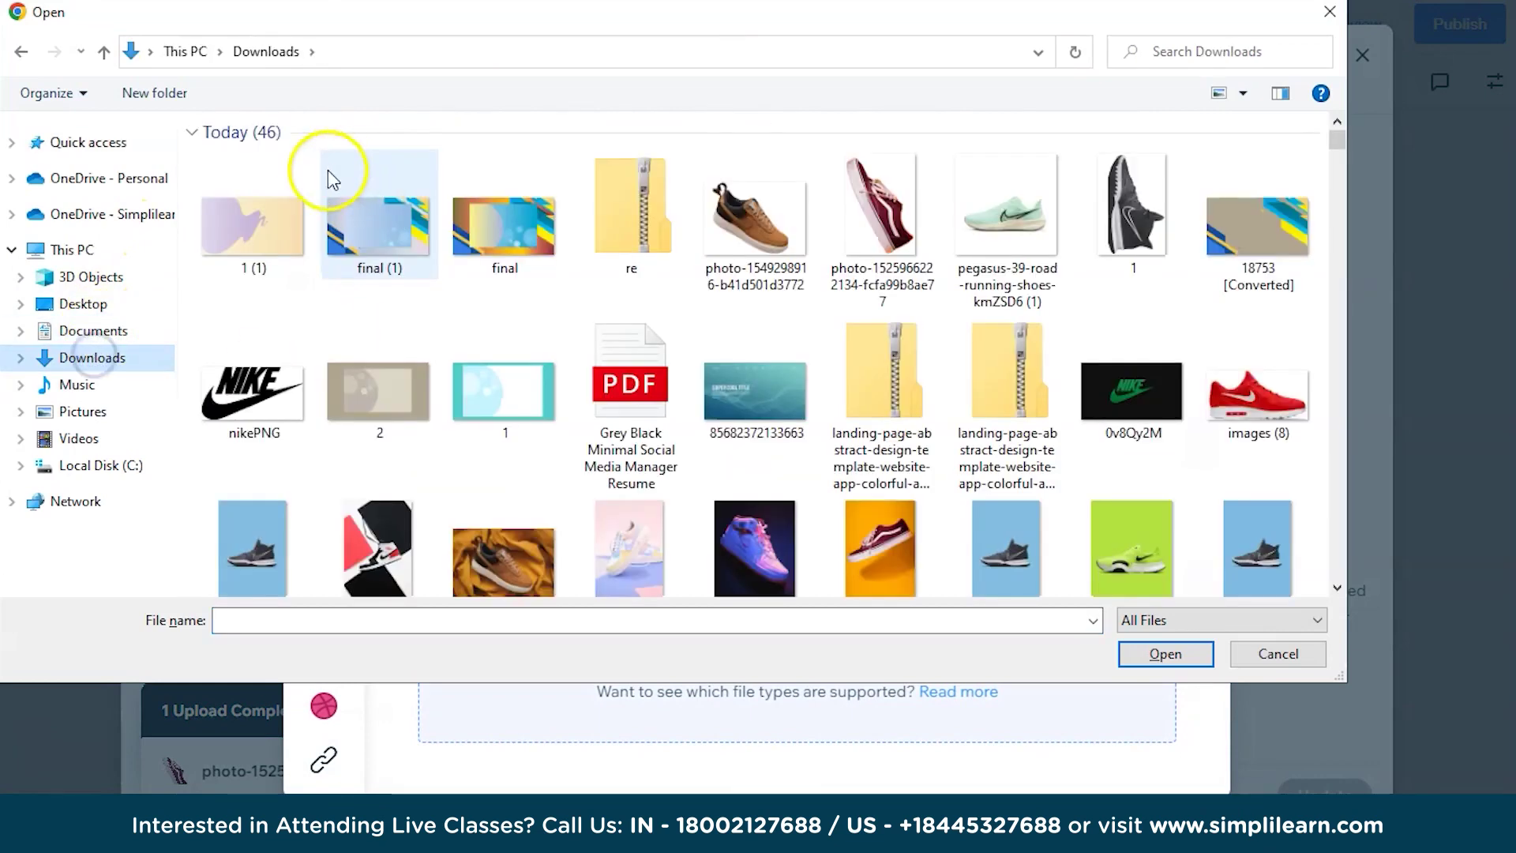
{"action": "left_click", "coordinate": [604, 167]}
{"action": "right_click", "coordinate": [609, 176]}
{"action": "left_click", "coordinate": [679, 223]}
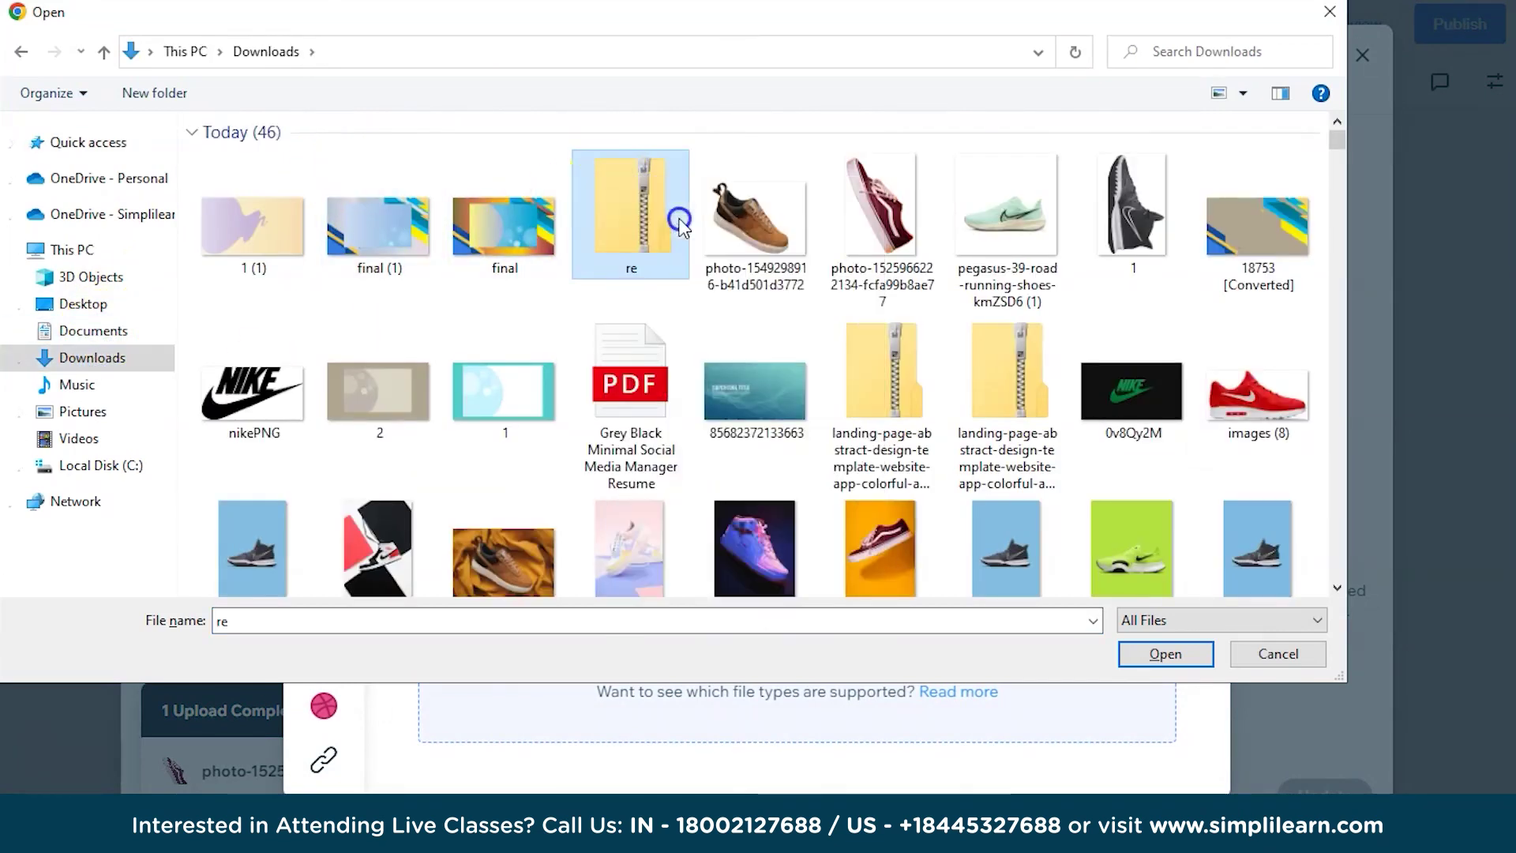
{"action": "left_click", "coordinate": [639, 188]}
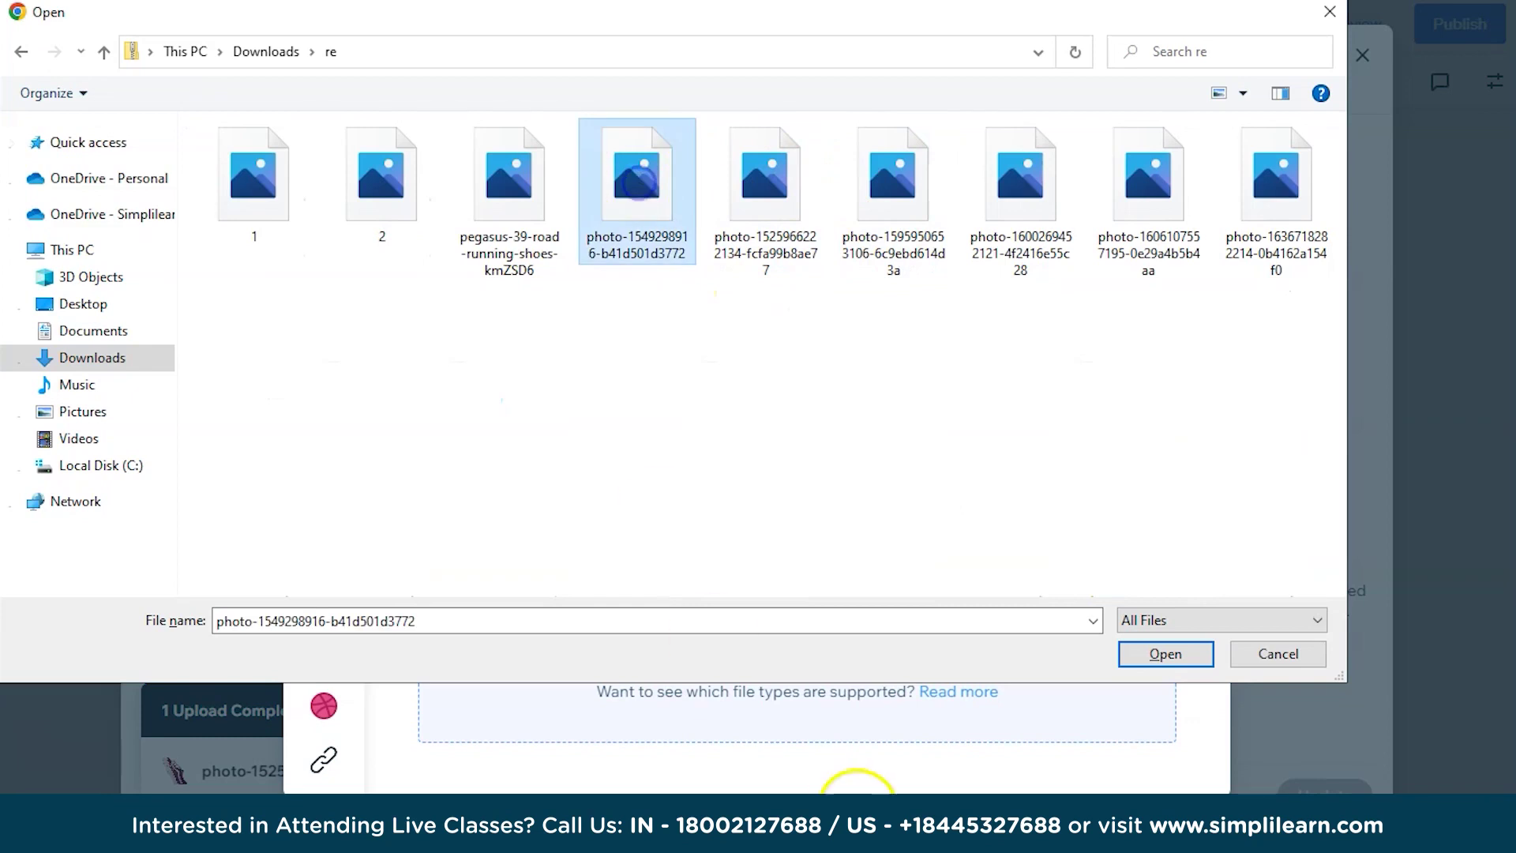
{"action": "left_click", "coordinate": [509, 295]}
{"action": "left_click", "coordinate": [514, 249]}
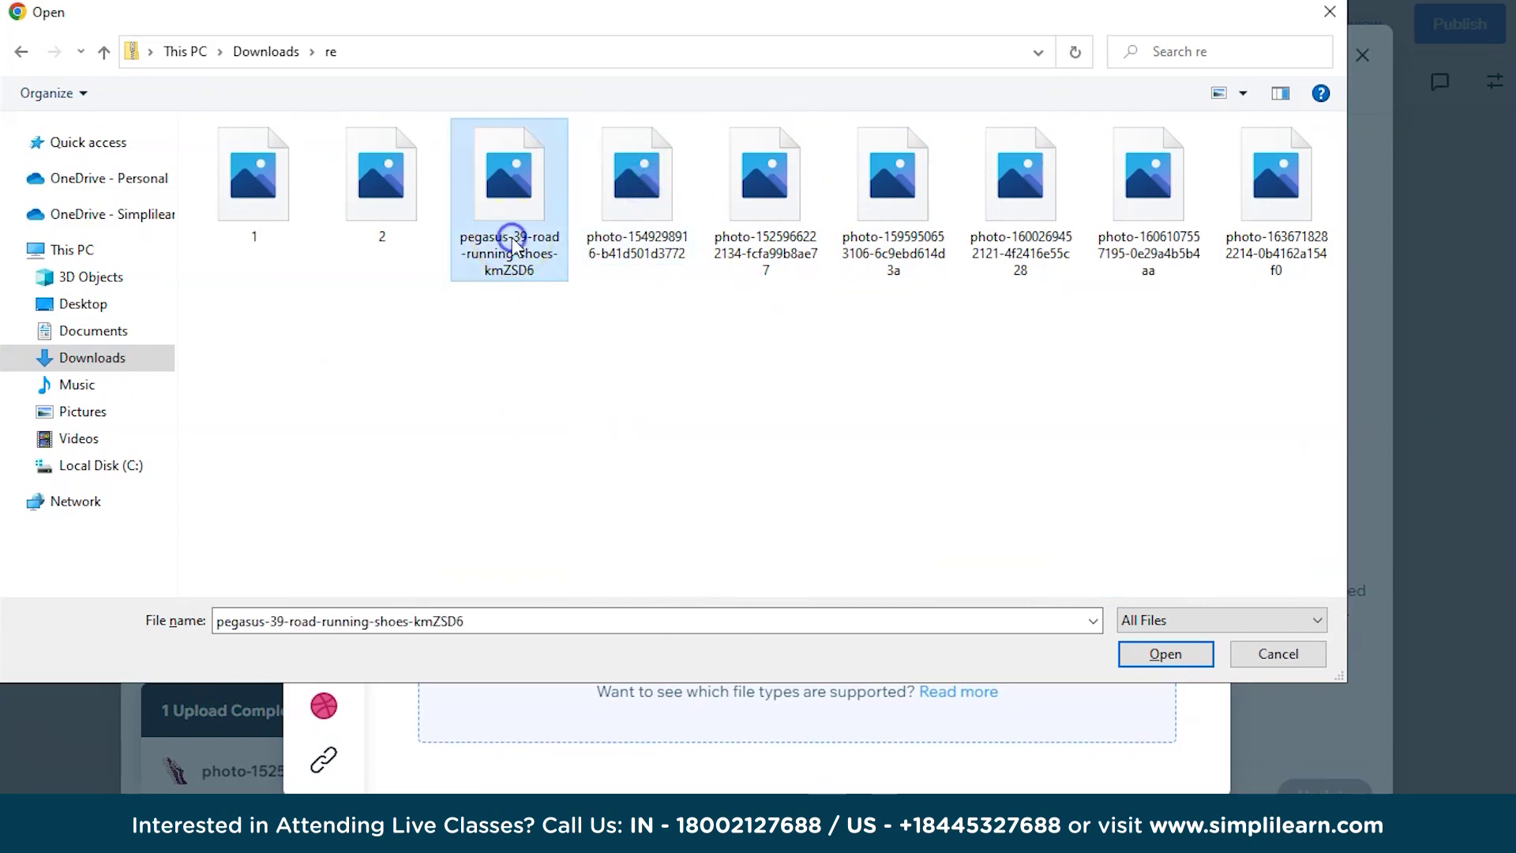
{"action": "left_click", "coordinate": [1159, 653]}
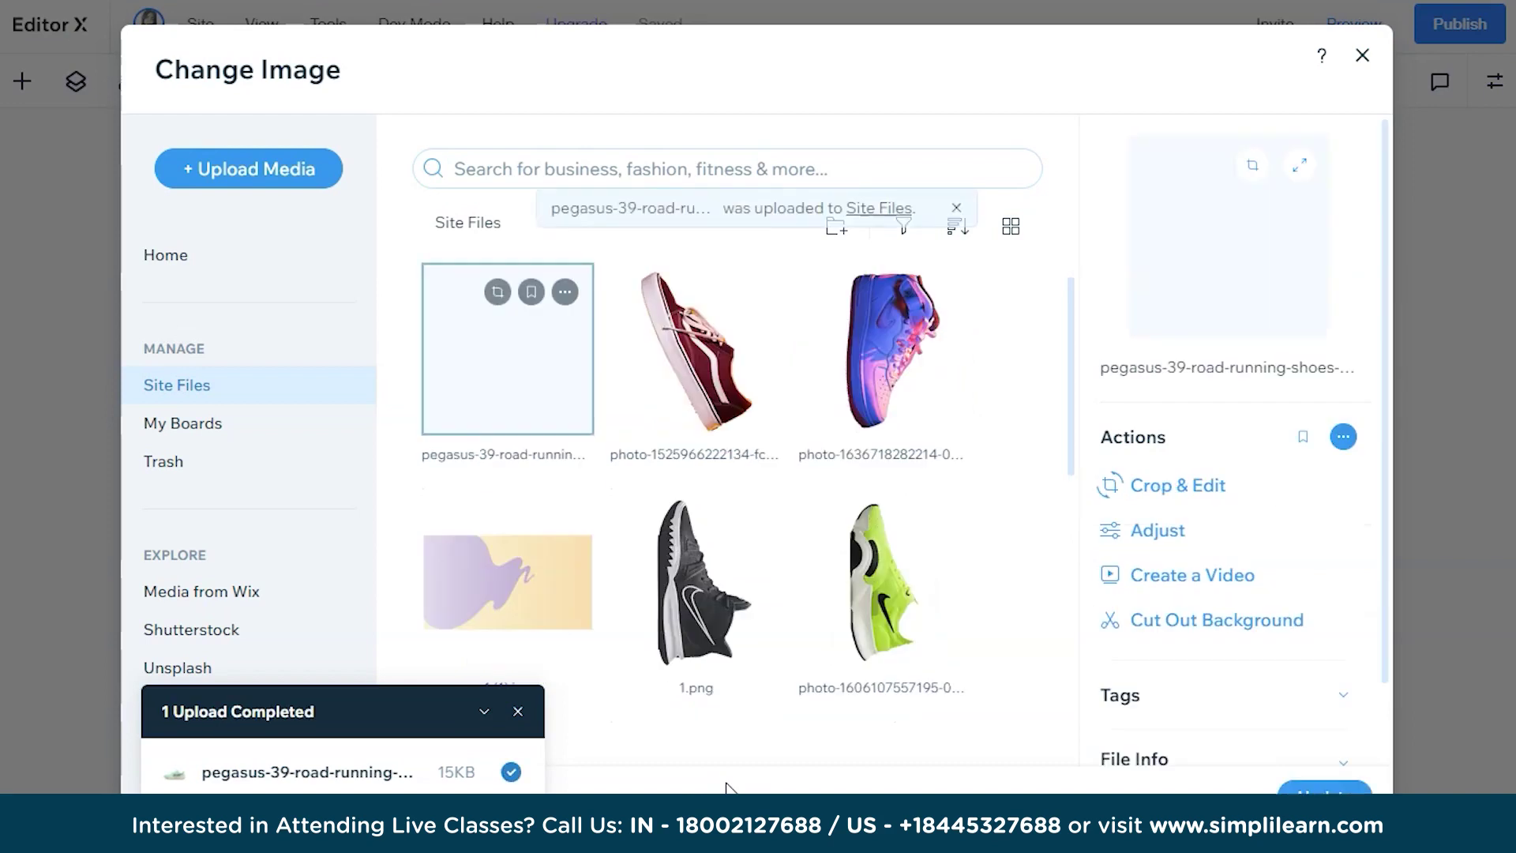
{"action": "left_click", "coordinate": [1312, 788]}
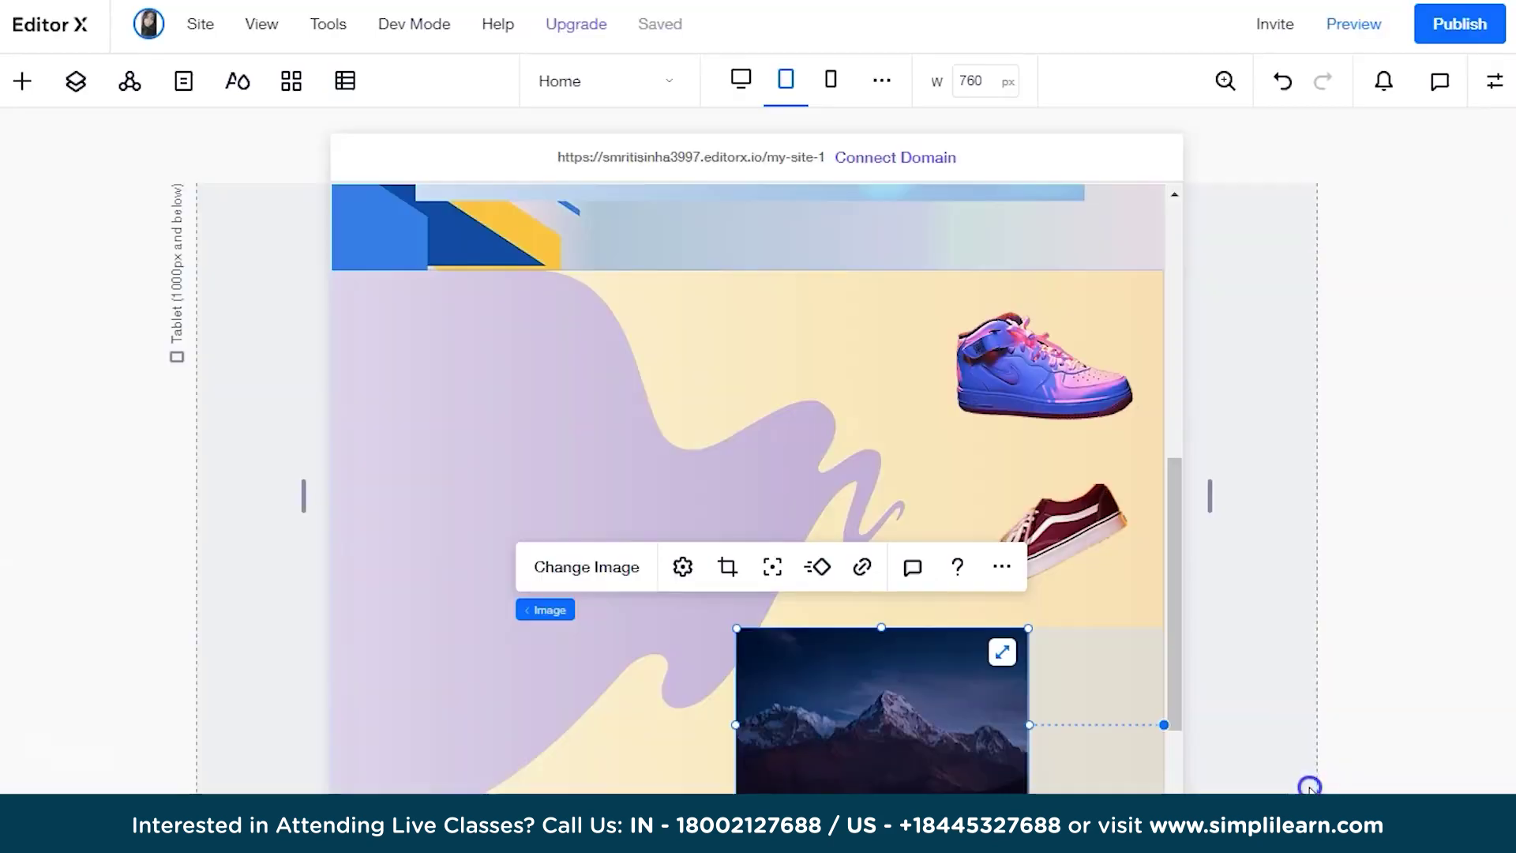
- Shrink the mint green shoe and place it below the maroon shoe, nudging the maroon shoe down slightly to even out the column
{"action": "left_click_drag", "start_coordinate": [846, 670], "coordinate": [878, 617]}
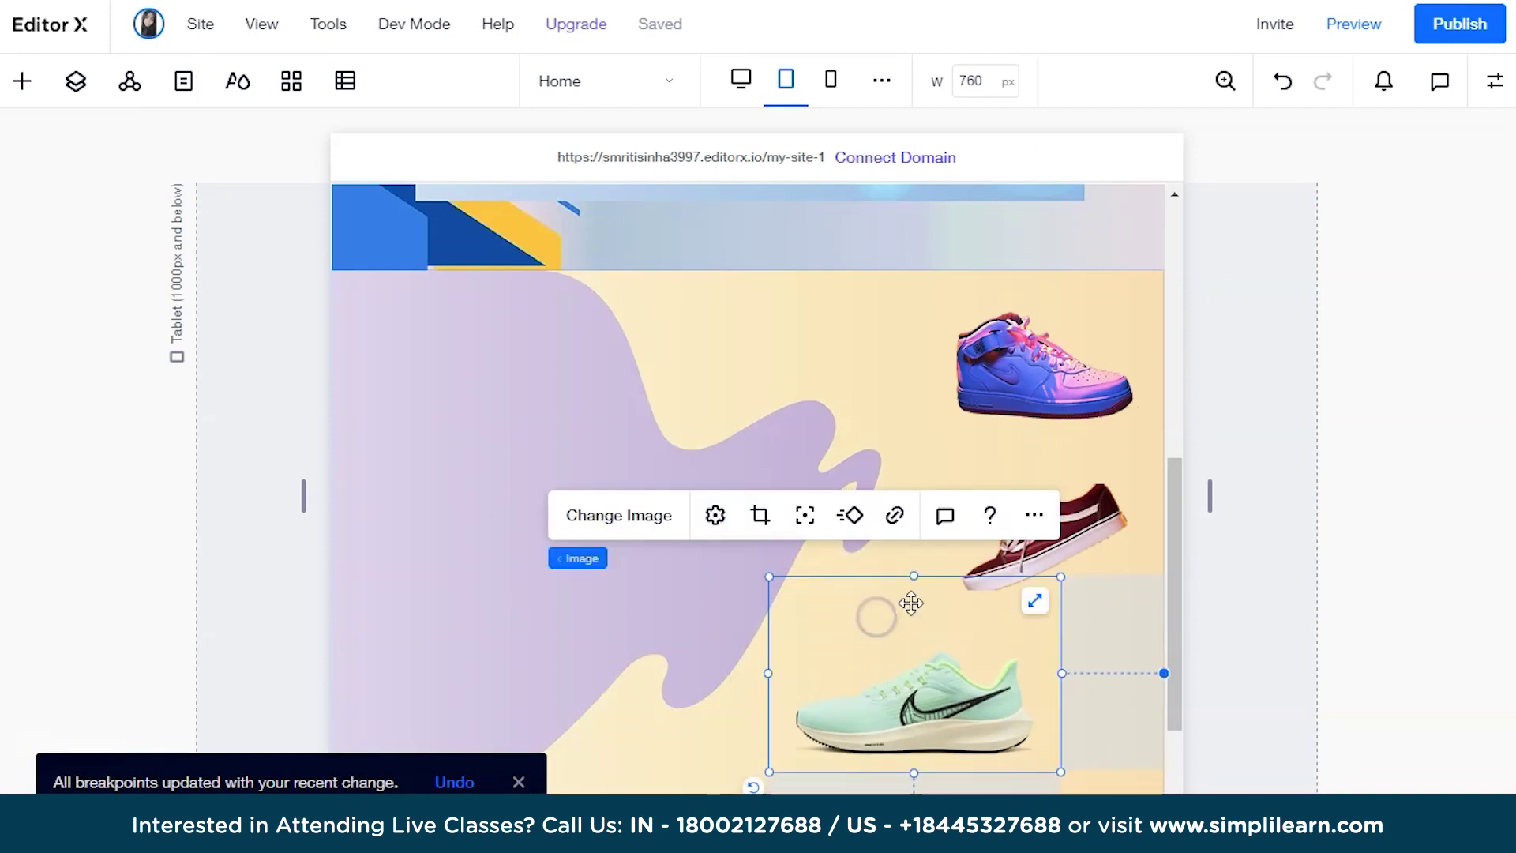
{"action": "left_click_drag", "start_coordinate": [915, 682], "coordinate": [971, 664]}
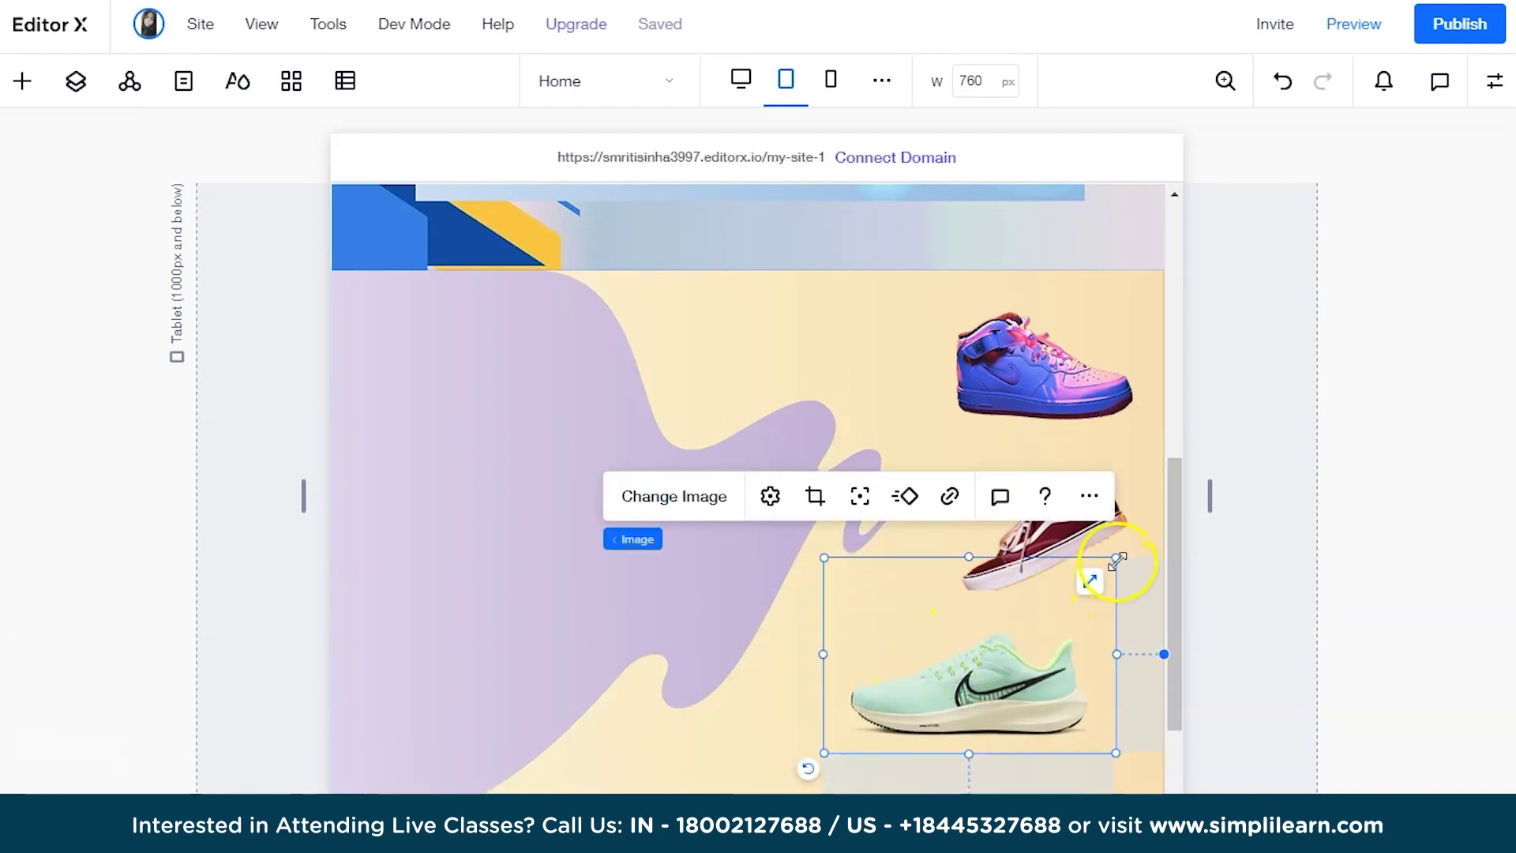
{"action": "left_click_drag", "start_coordinate": [1114, 559], "coordinate": [1064, 602]}
{"action": "left_click_drag", "start_coordinate": [1004, 694], "coordinate": [1068, 708]}
{"action": "left_click", "coordinate": [1058, 584]}
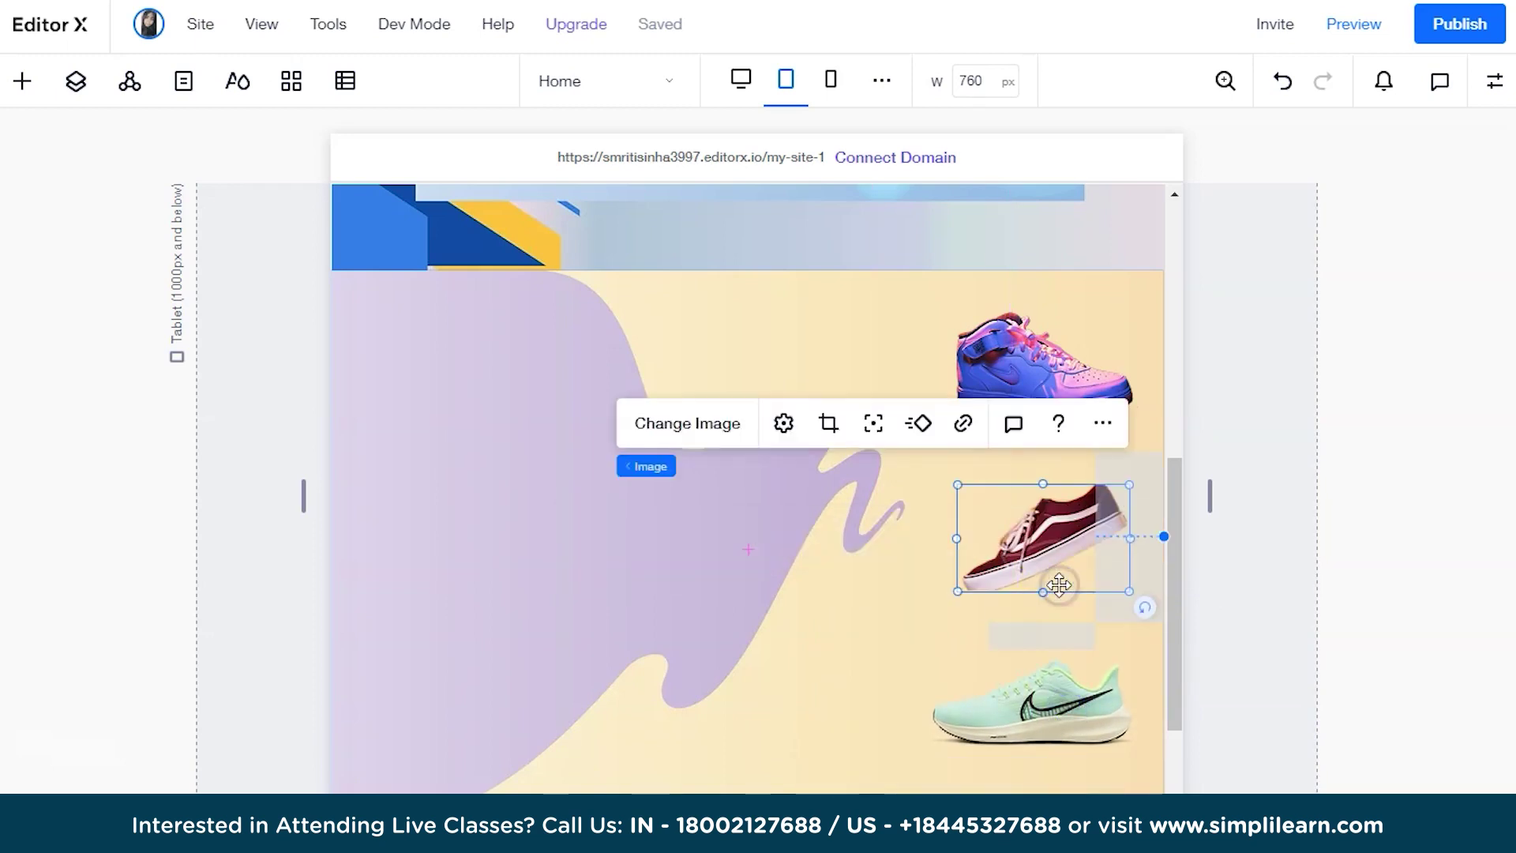
{"action": "left_click_drag", "start_coordinate": [1059, 584], "coordinate": [1049, 594]}
{"action": "left_click", "coordinate": [849, 681]}
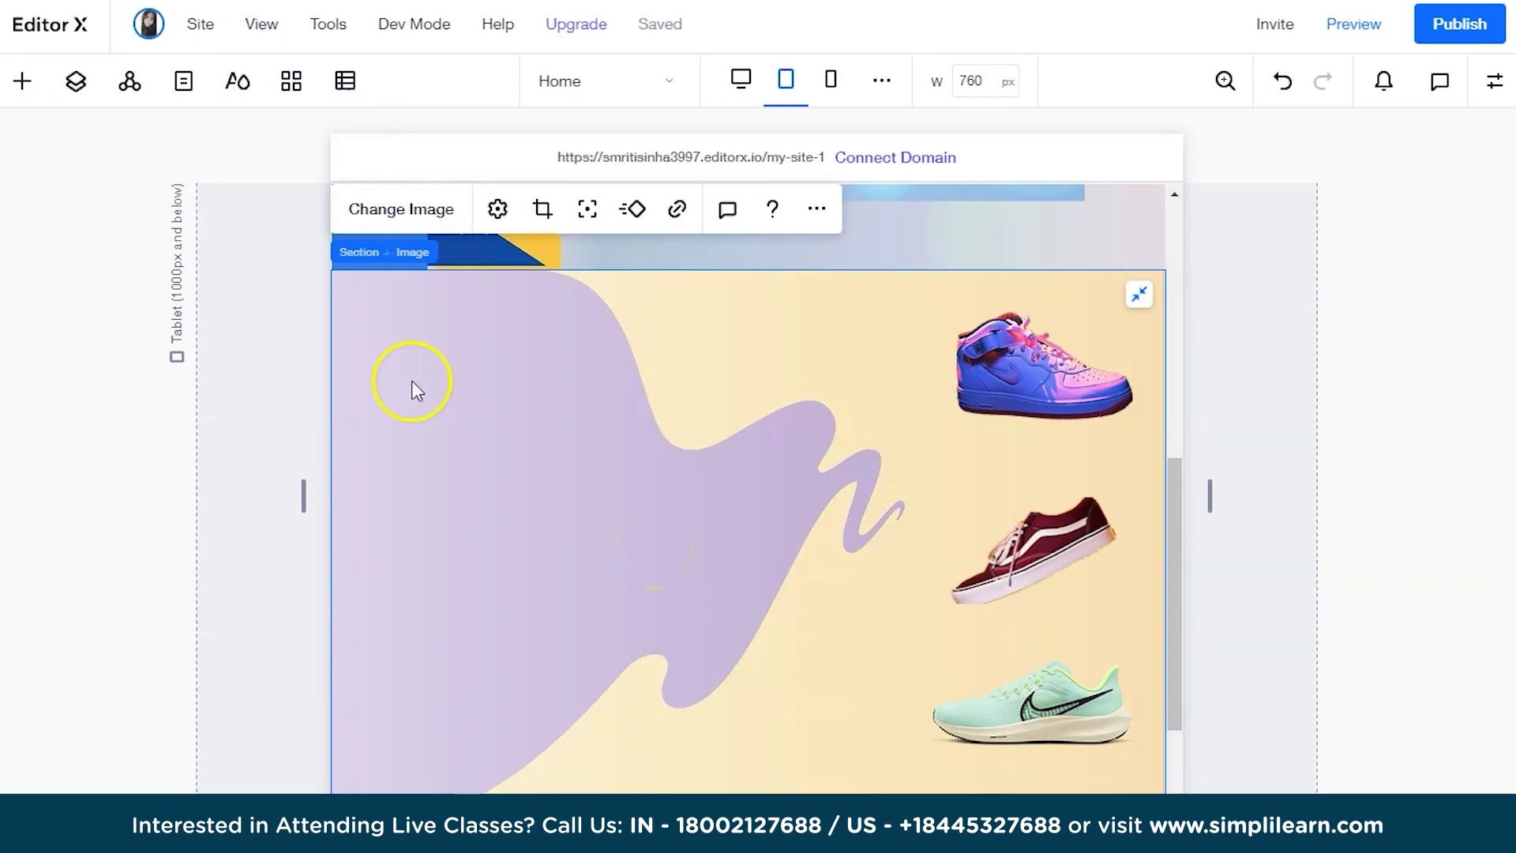
{"action": "left_click", "coordinate": [23, 81]}
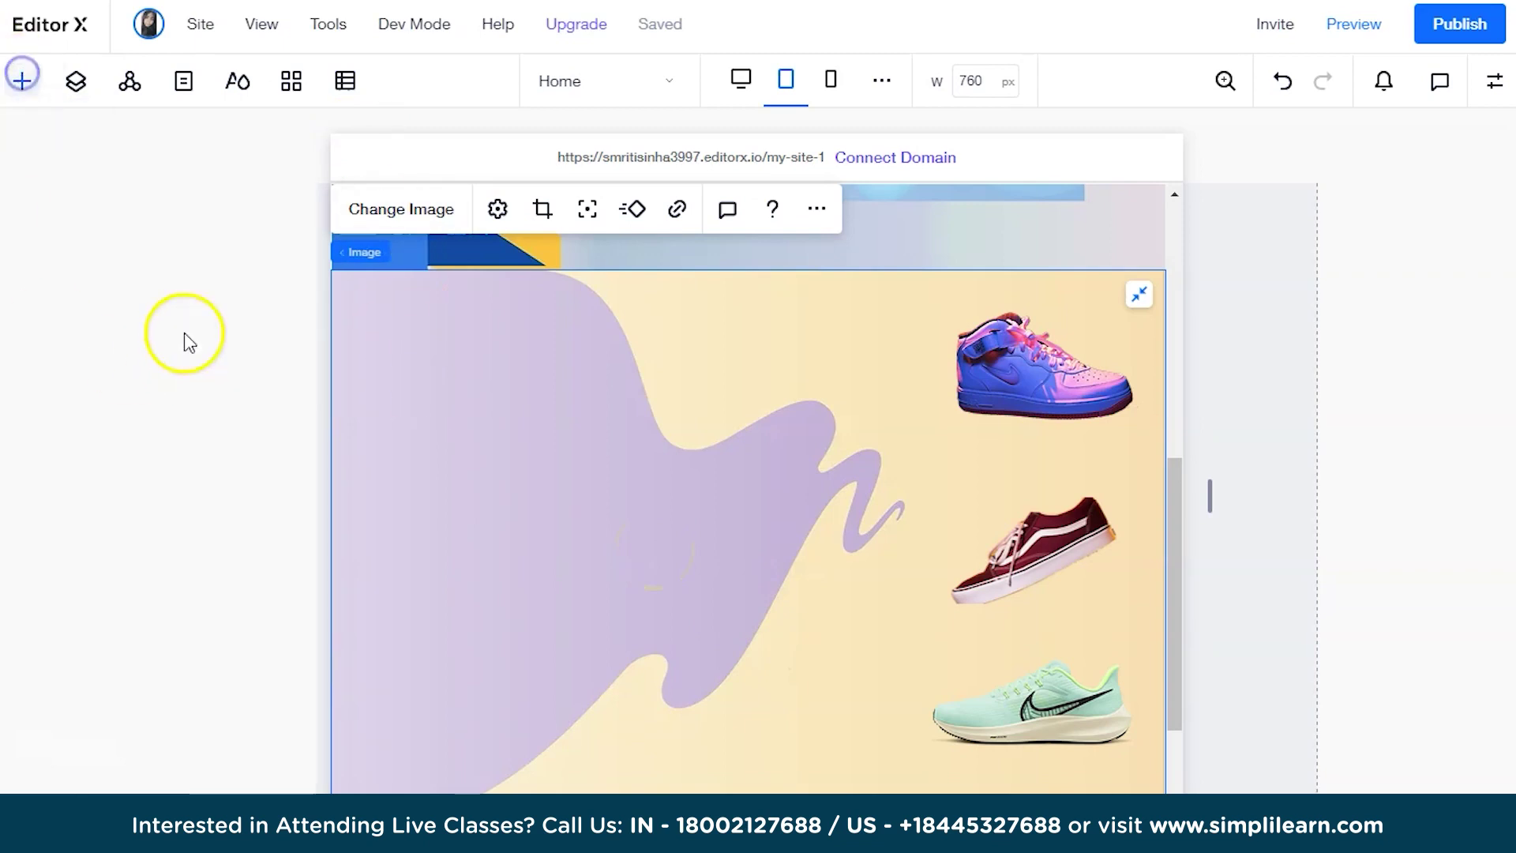
{"action": "left_click_drag", "start_coordinate": [226, 349], "coordinate": [774, 619]}
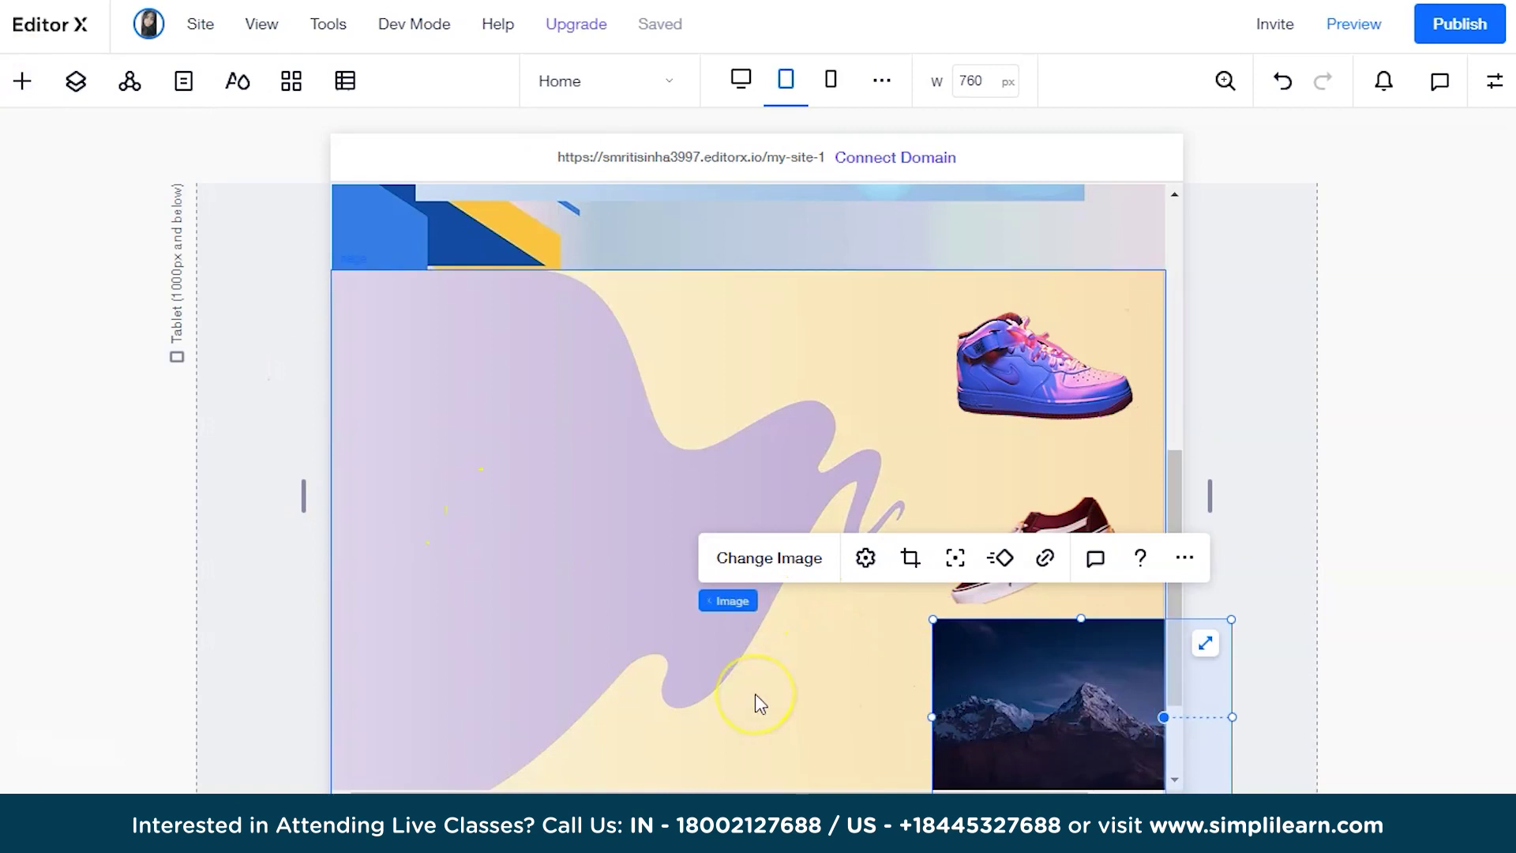
{"action": "key", "text": "ctrl+z"}
{"action": "left_click", "coordinate": [578, 565]}
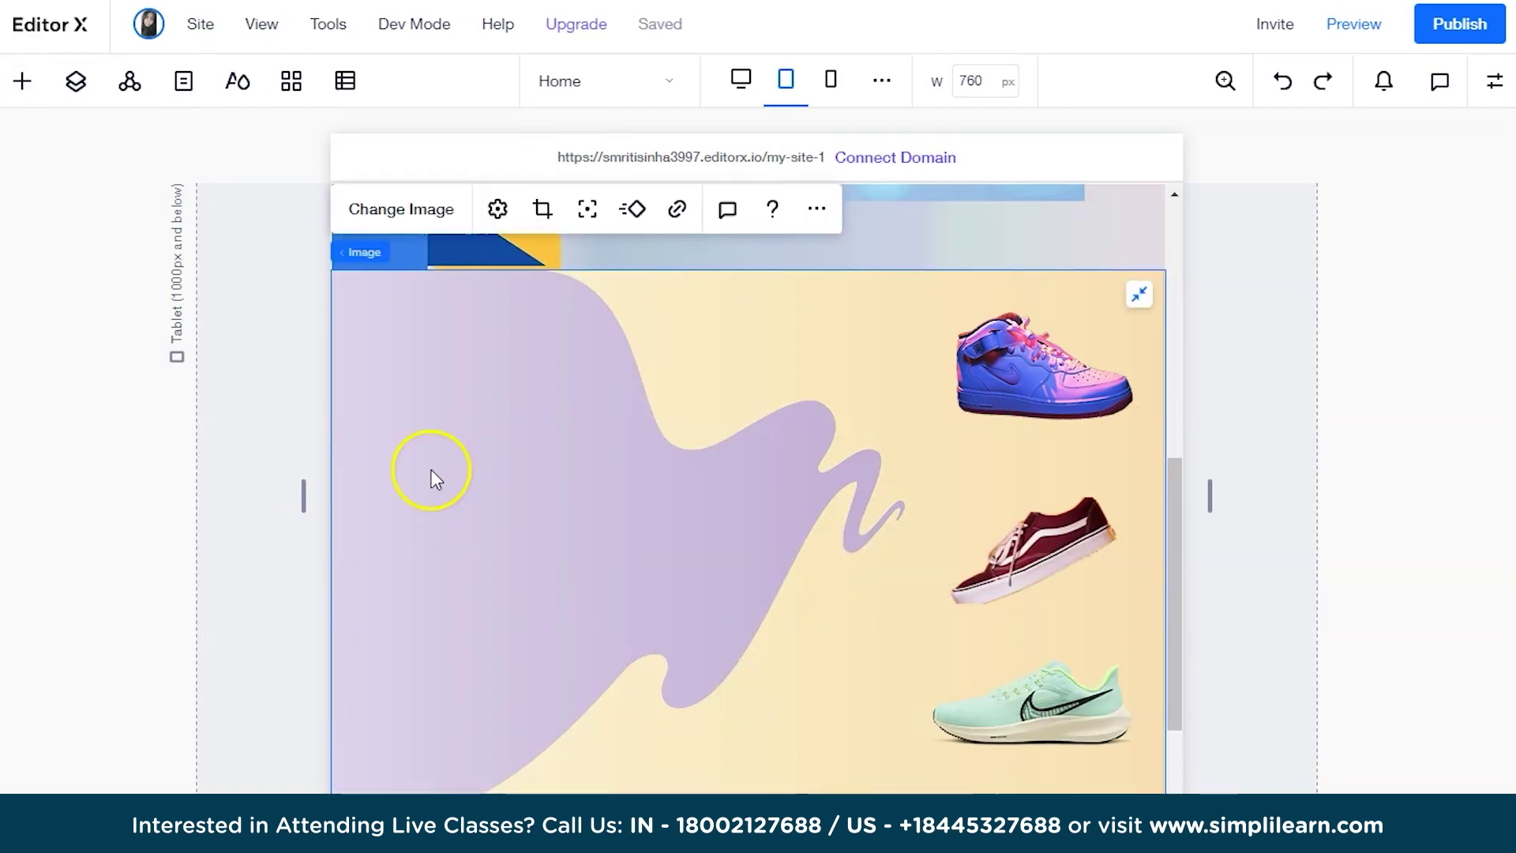
{"action": "left_click", "coordinate": [24, 80]}
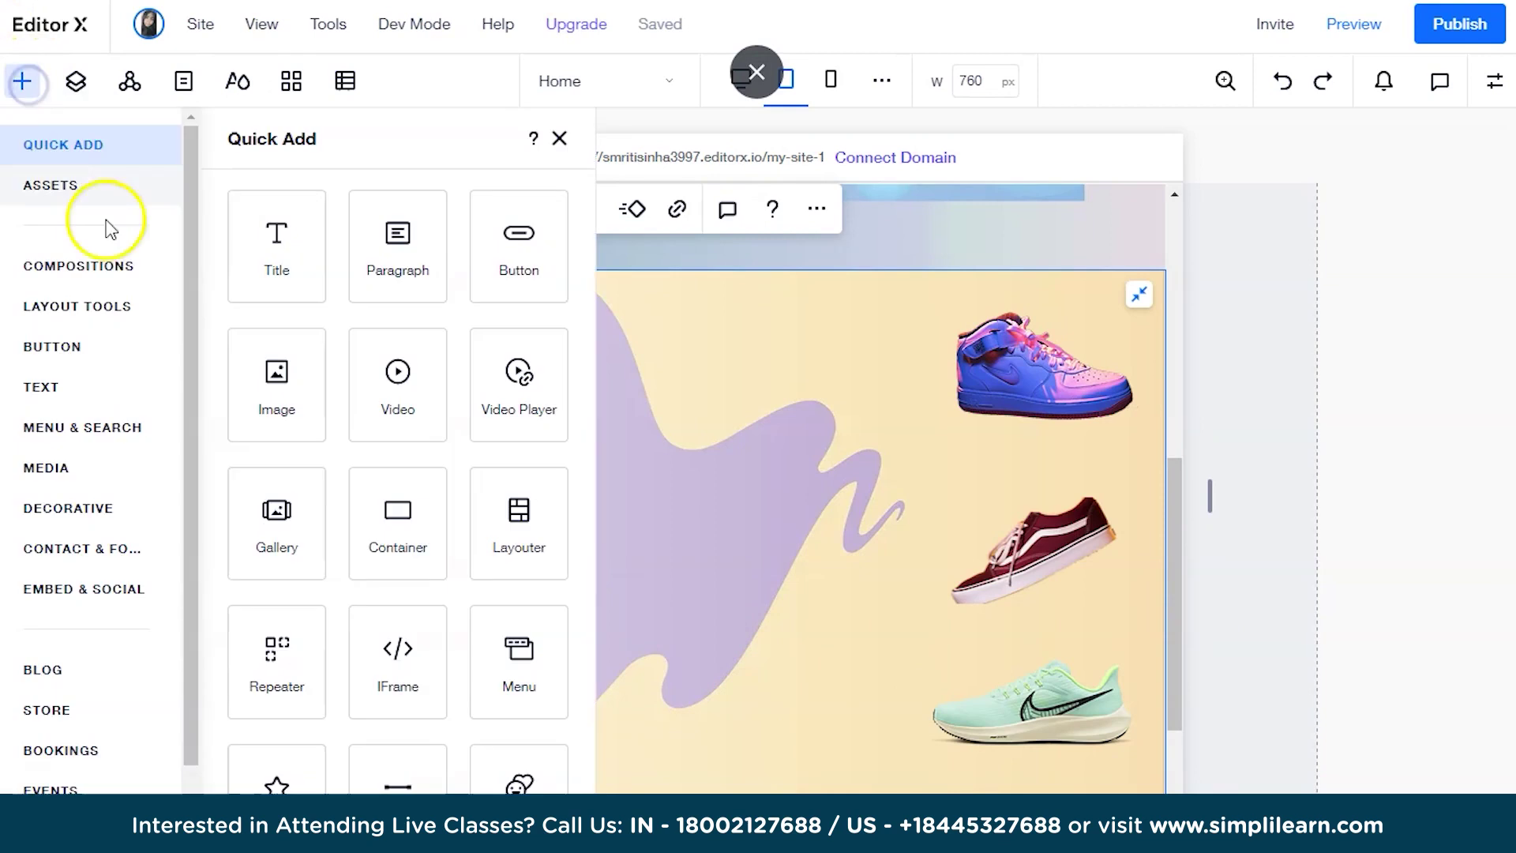
{"action": "left_click_drag", "start_coordinate": [274, 391], "coordinate": [552, 551]}
{"action": "left_click", "coordinate": [474, 391]}
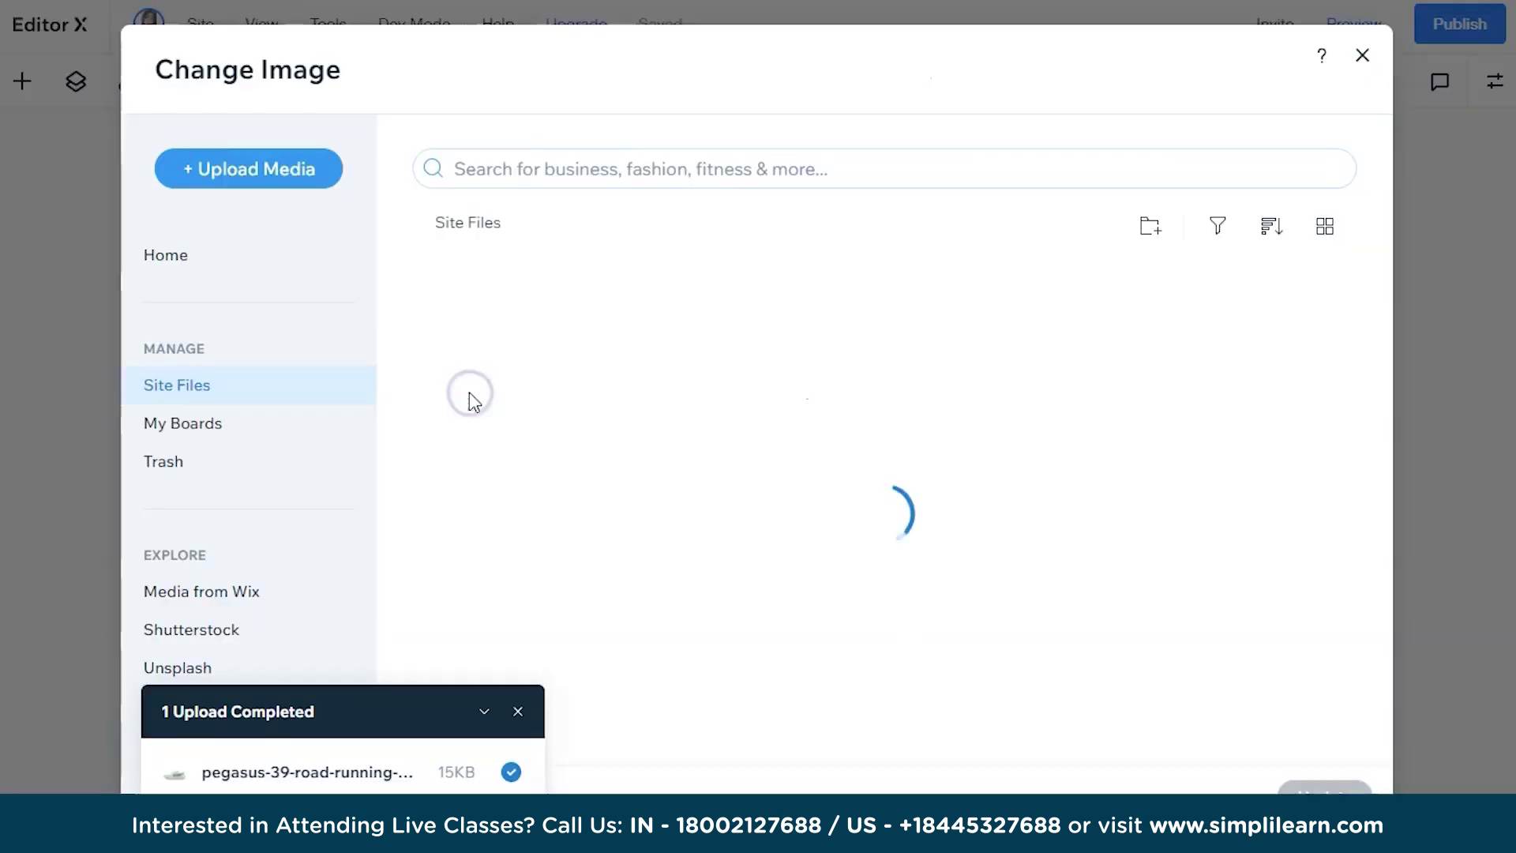
{"action": "left_click", "coordinate": [270, 175]}
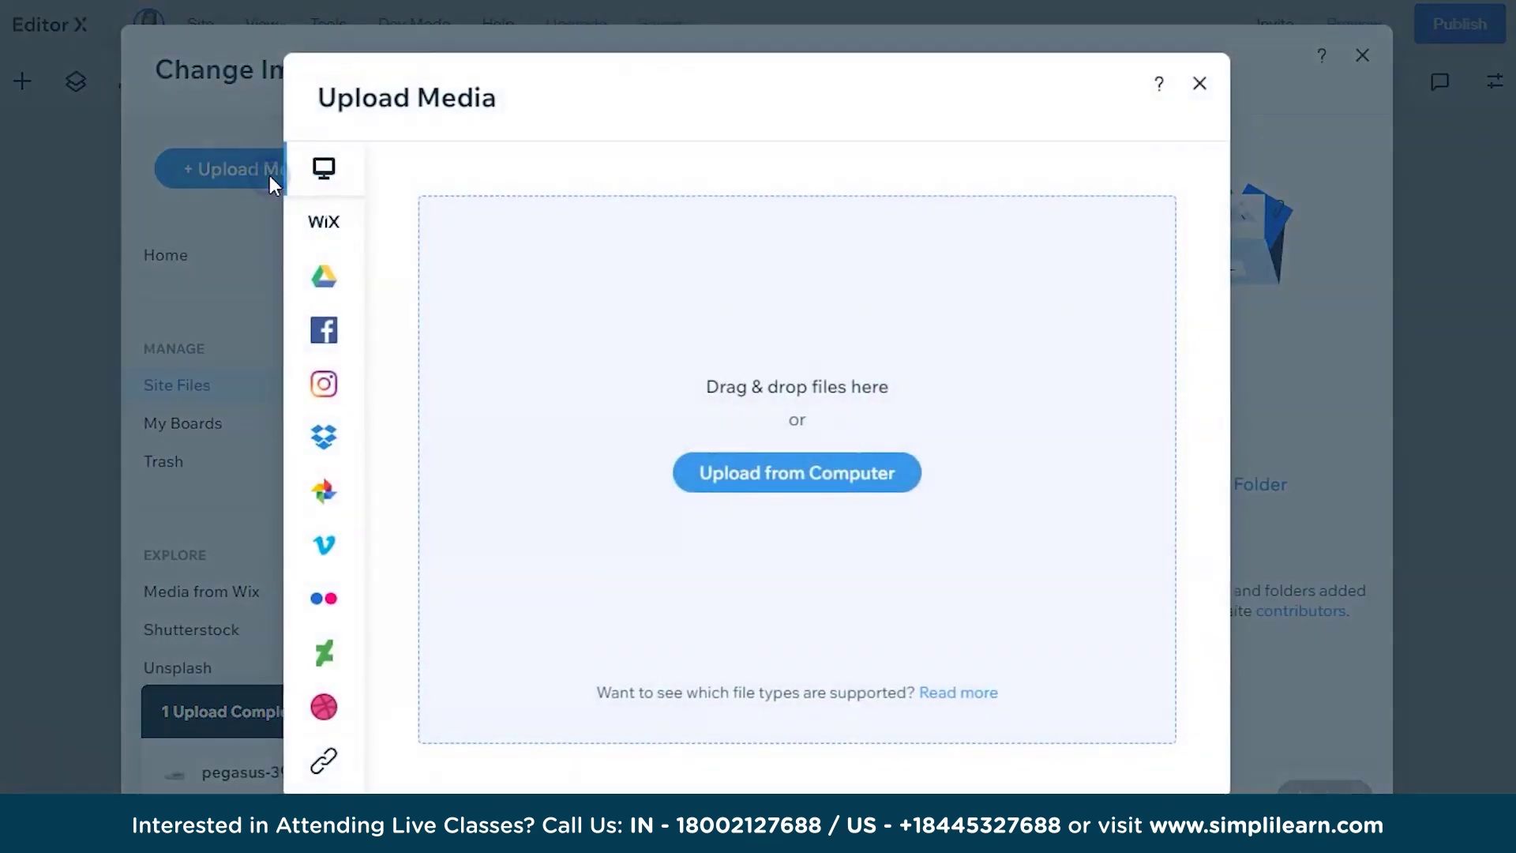
{"action": "left_click", "coordinate": [710, 471]}
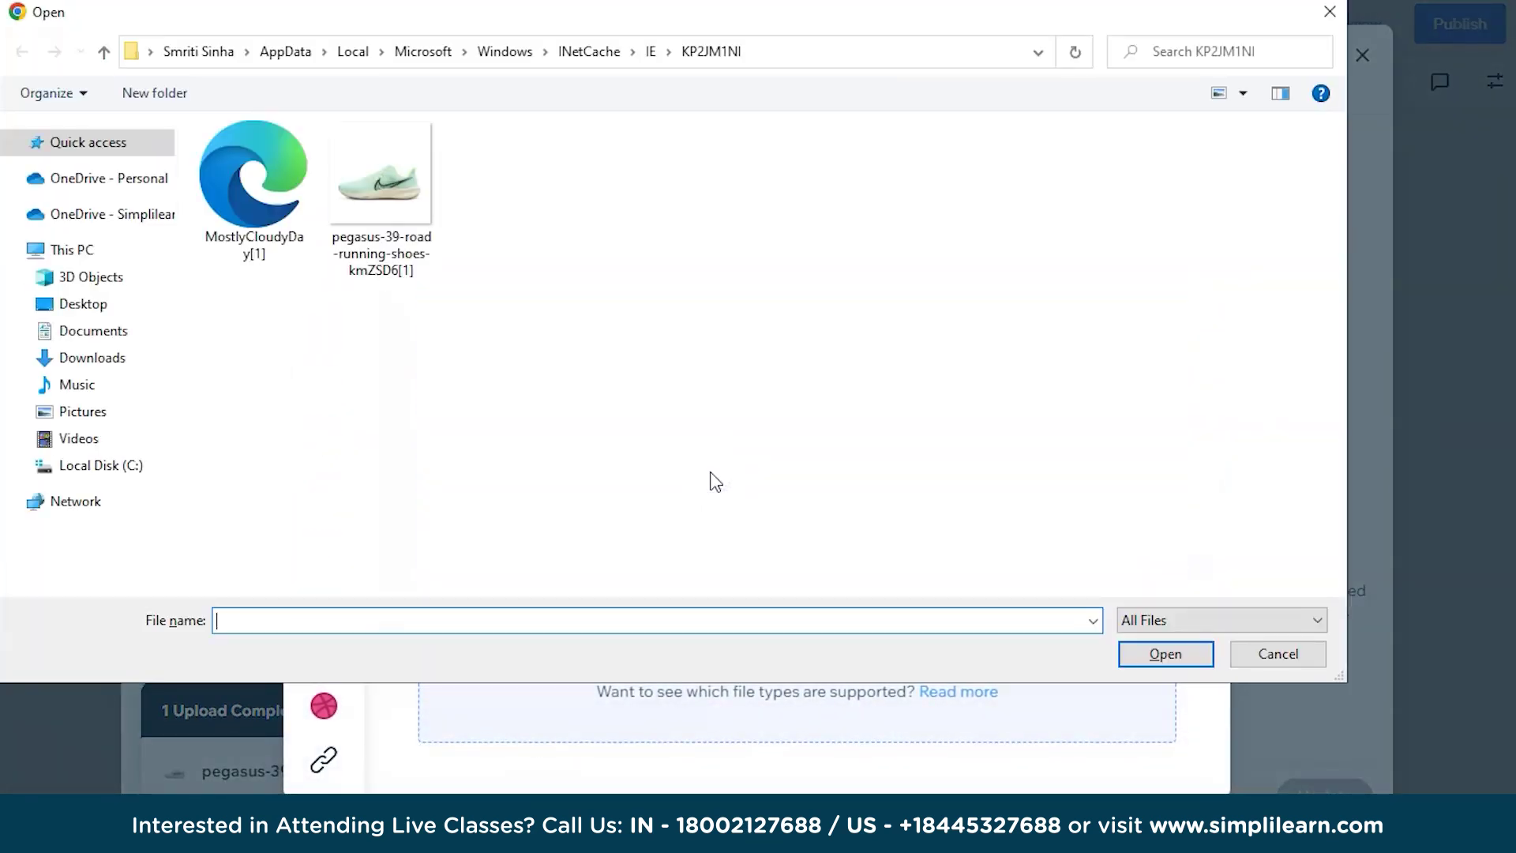
{"action": "left_click", "coordinate": [111, 361]}
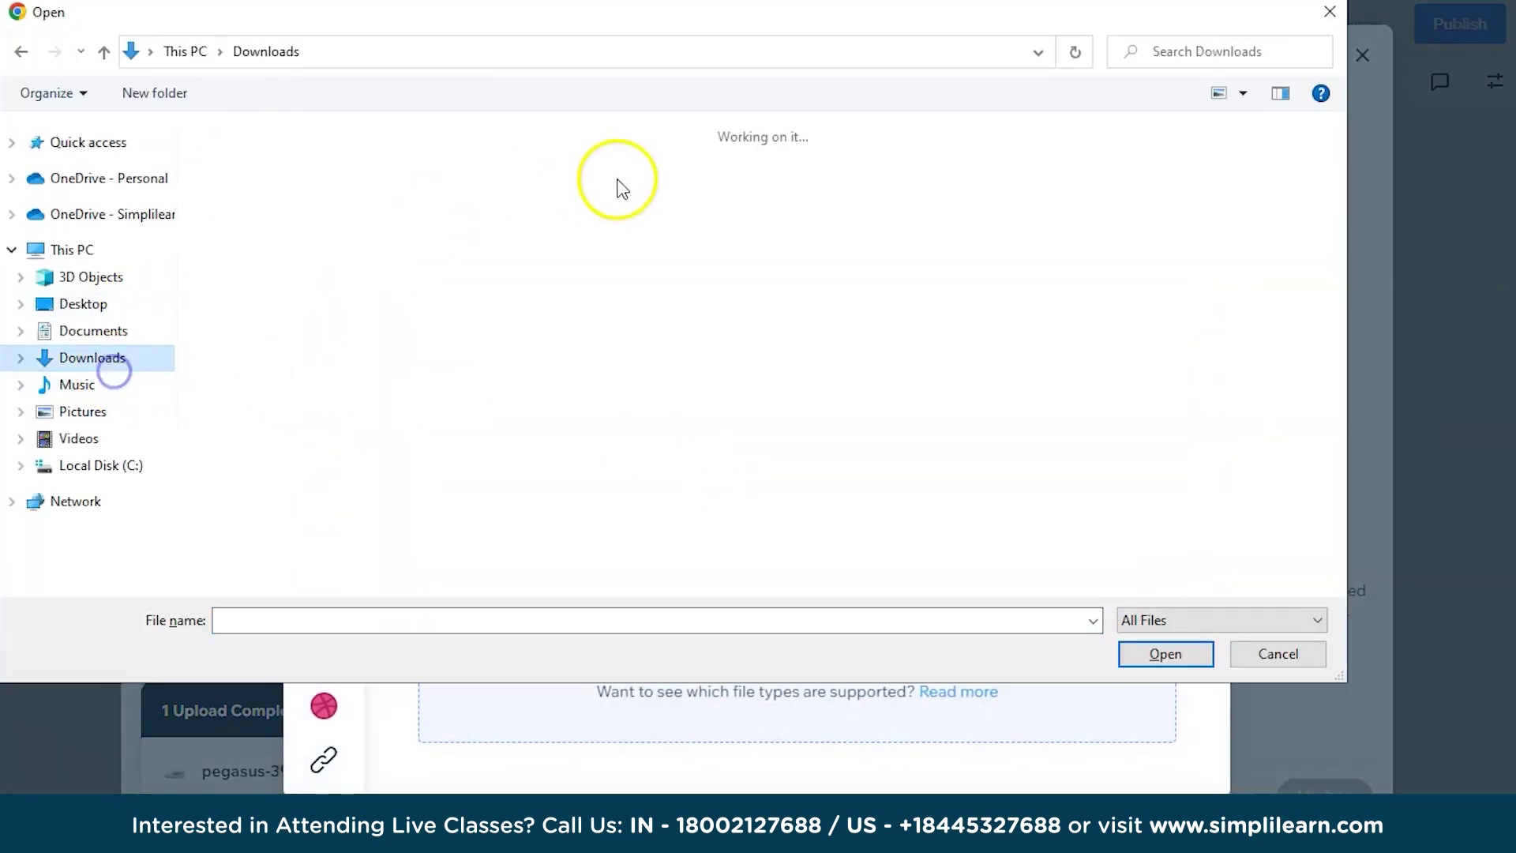
{"action": "left_click", "coordinate": [606, 204]}
{"action": "right_click", "coordinate": [607, 204]}
{"action": "left_click", "coordinate": [631, 240]}
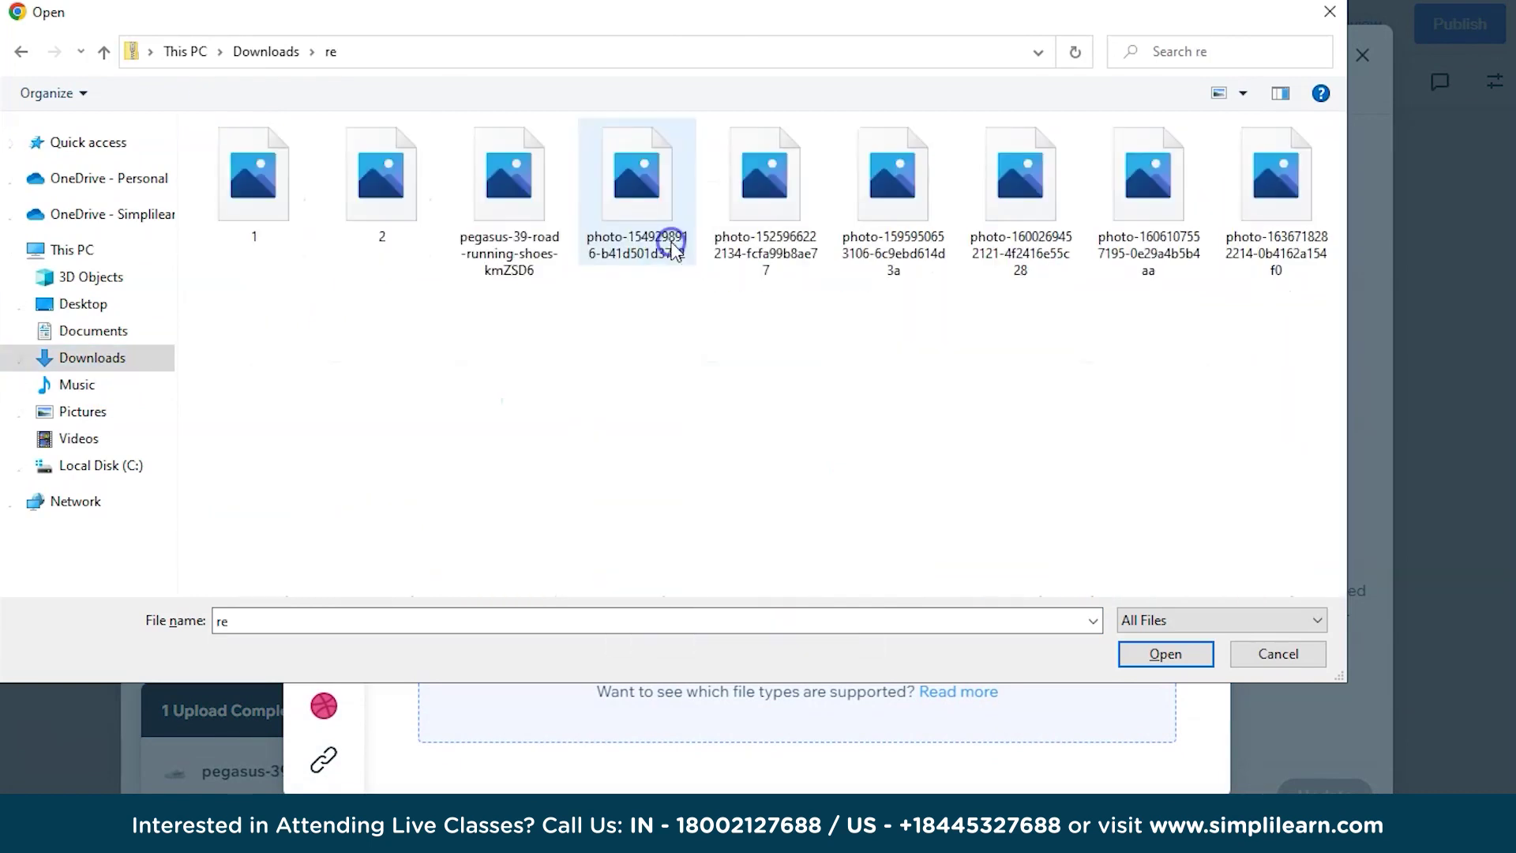
{"action": "left_click", "coordinate": [901, 190]}
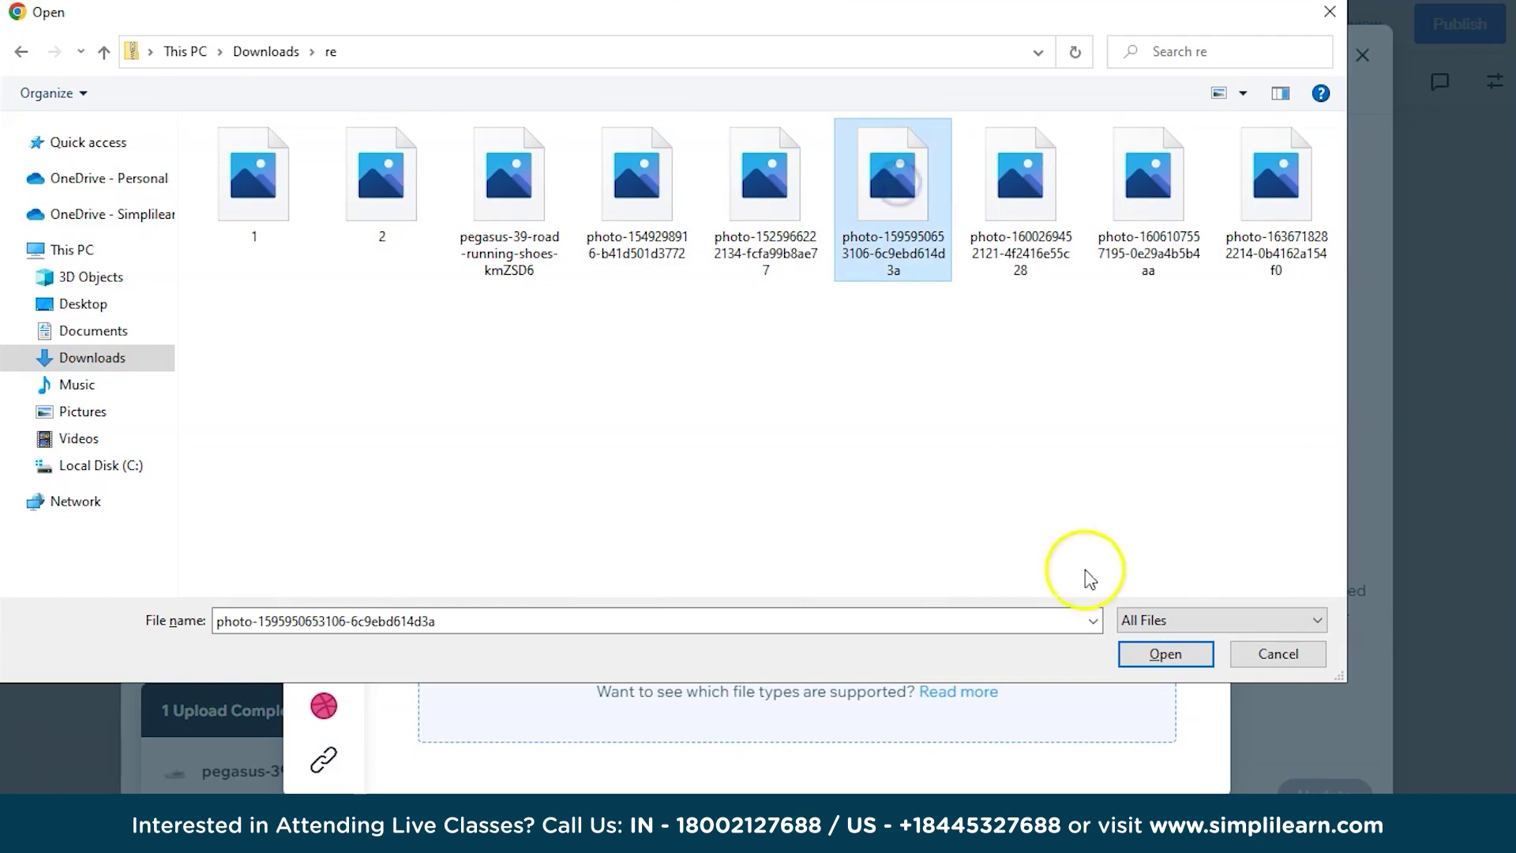
{"action": "left_click", "coordinate": [1154, 652]}
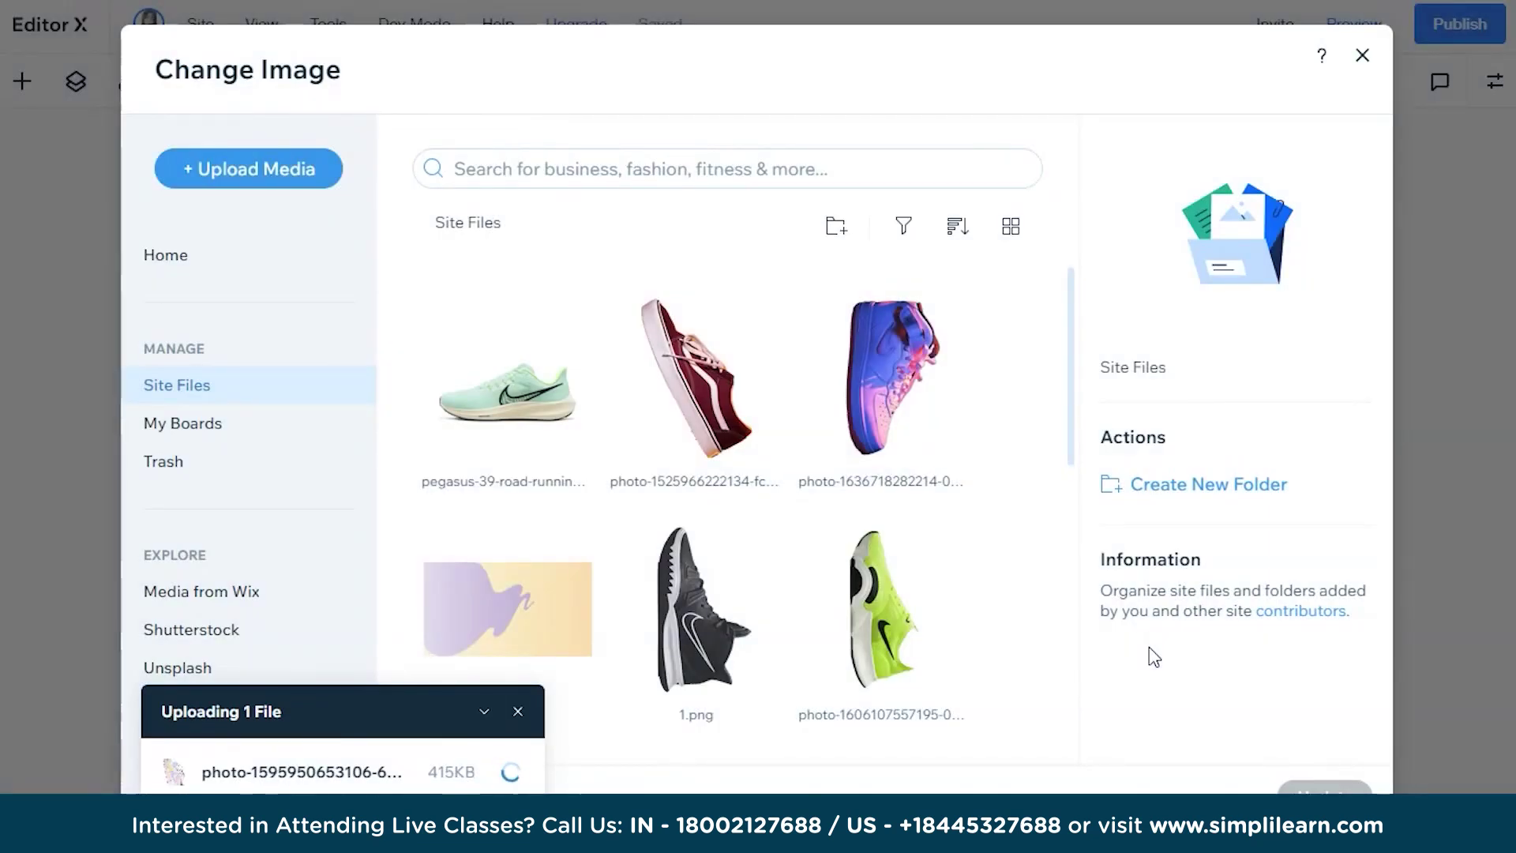
{"action": "left_click", "coordinate": [916, 662]}
{"action": "left_click", "coordinate": [1086, 713]}
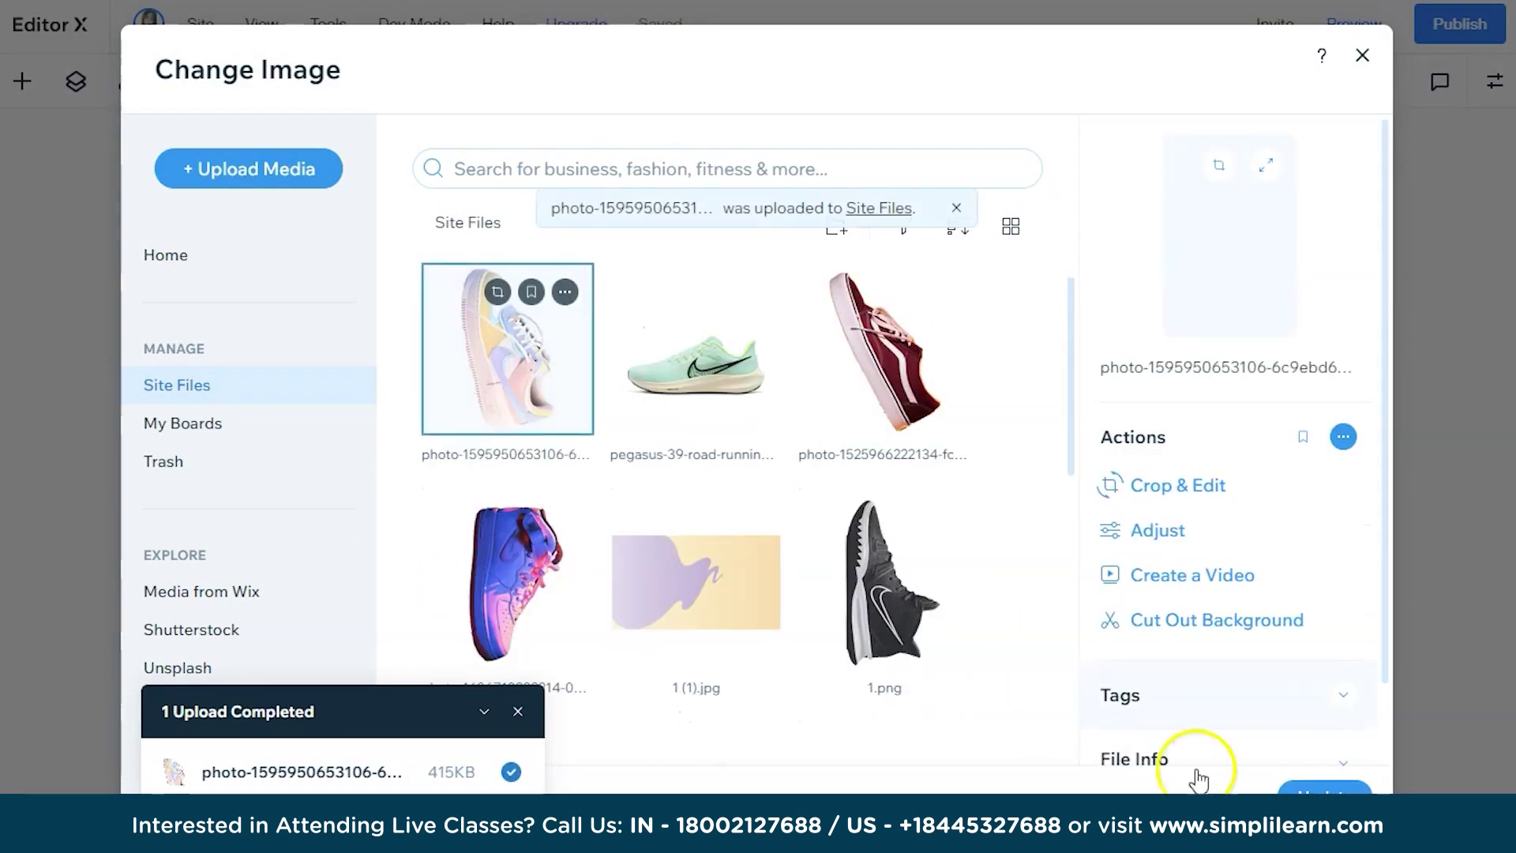
{"action": "left_click", "coordinate": [1315, 788]}
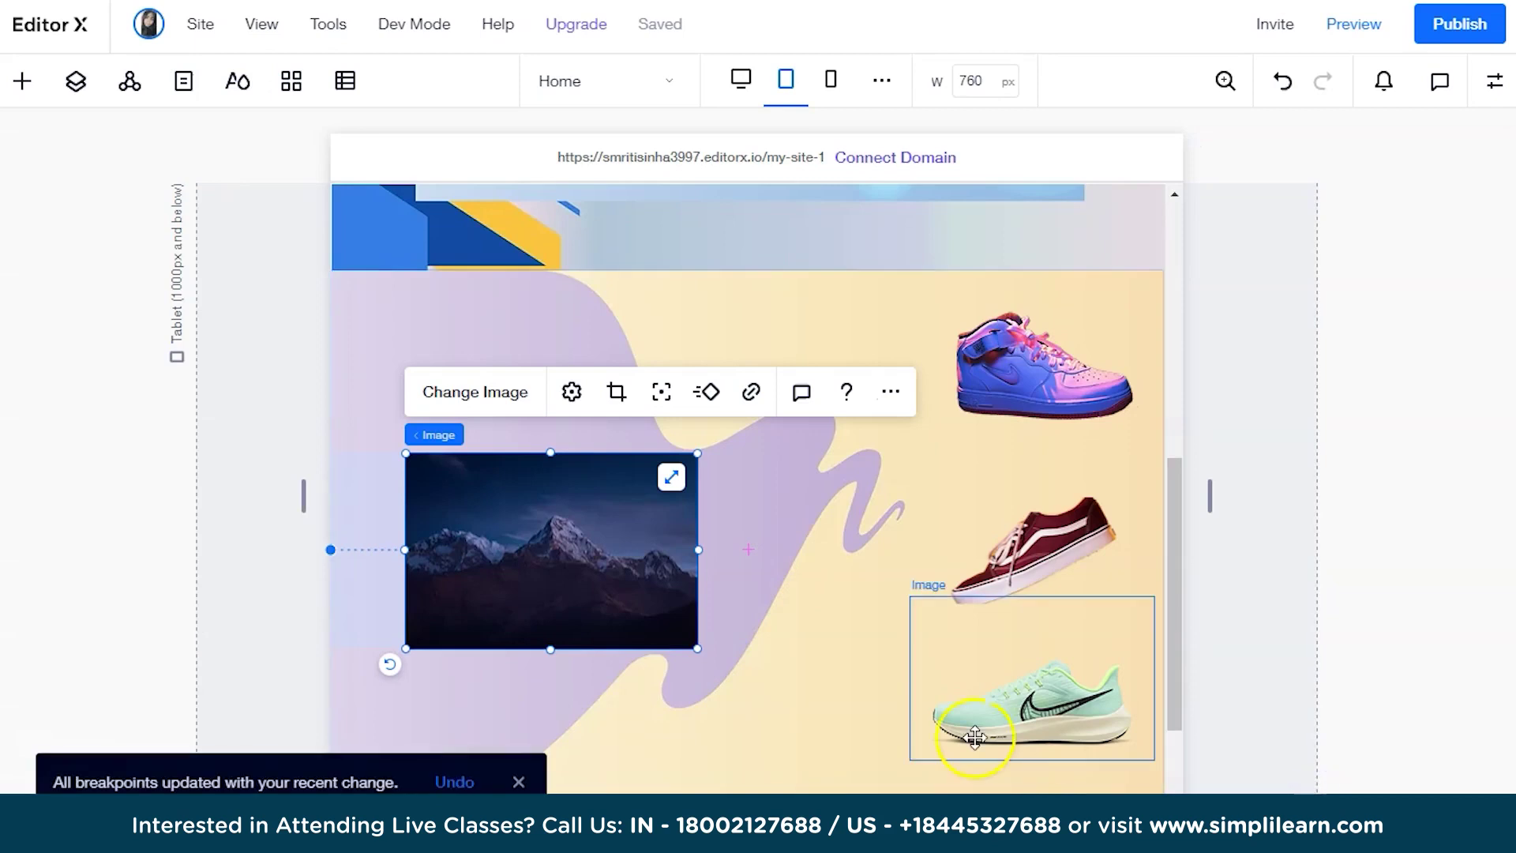
{"action": "left_click", "coordinate": [617, 392]}
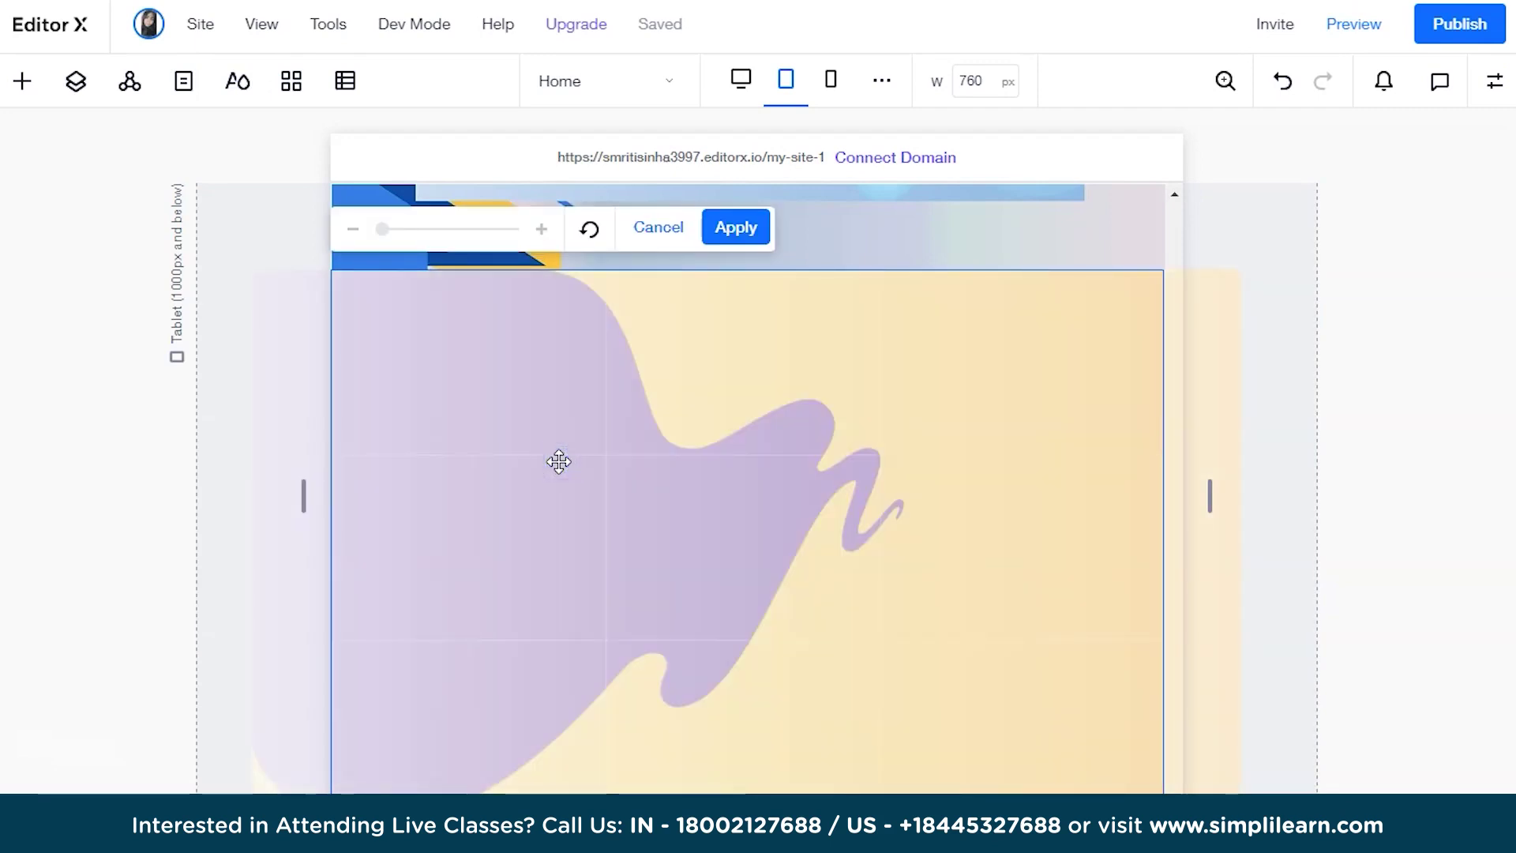
{"action": "key", "text": "ctrl+z"}
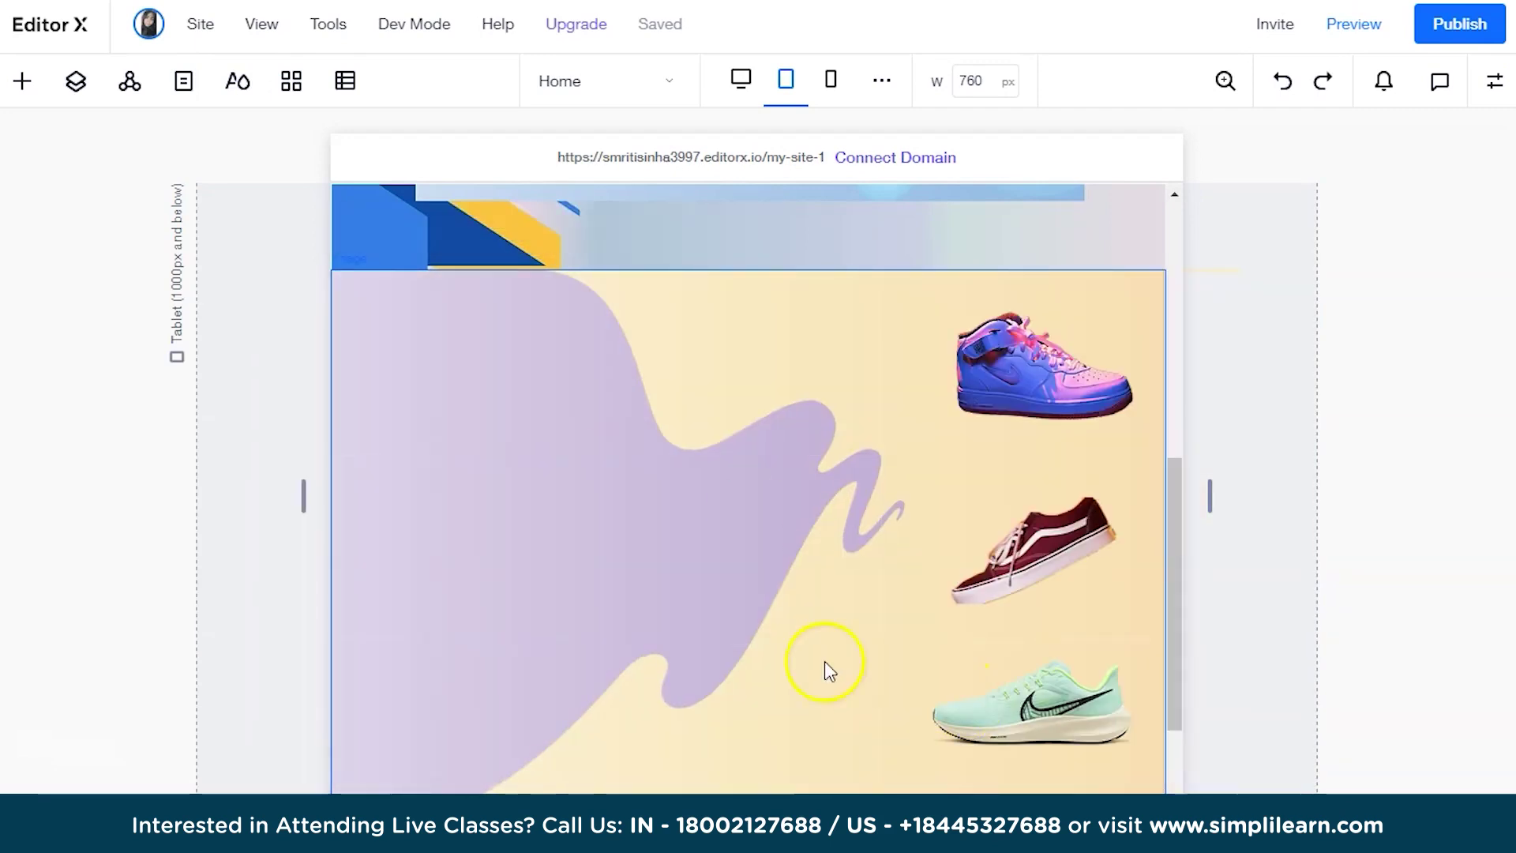
{"action": "left_click", "coordinate": [595, 571]}
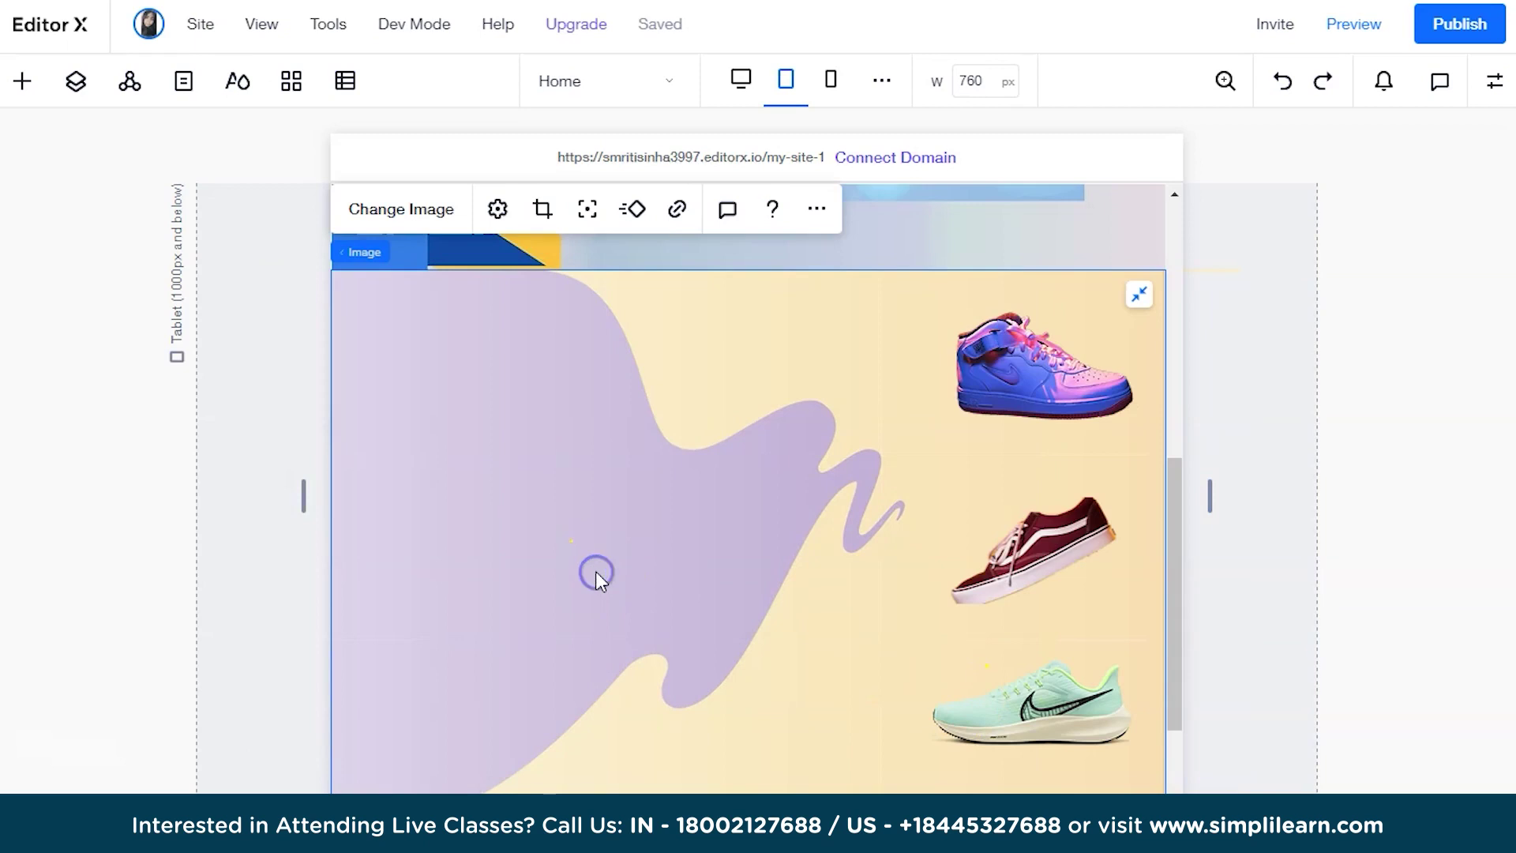
{"action": "left_click", "coordinate": [815, 649]}
{"action": "left_click", "coordinate": [1020, 215]}
{"action": "left_click", "coordinate": [903, 379]}
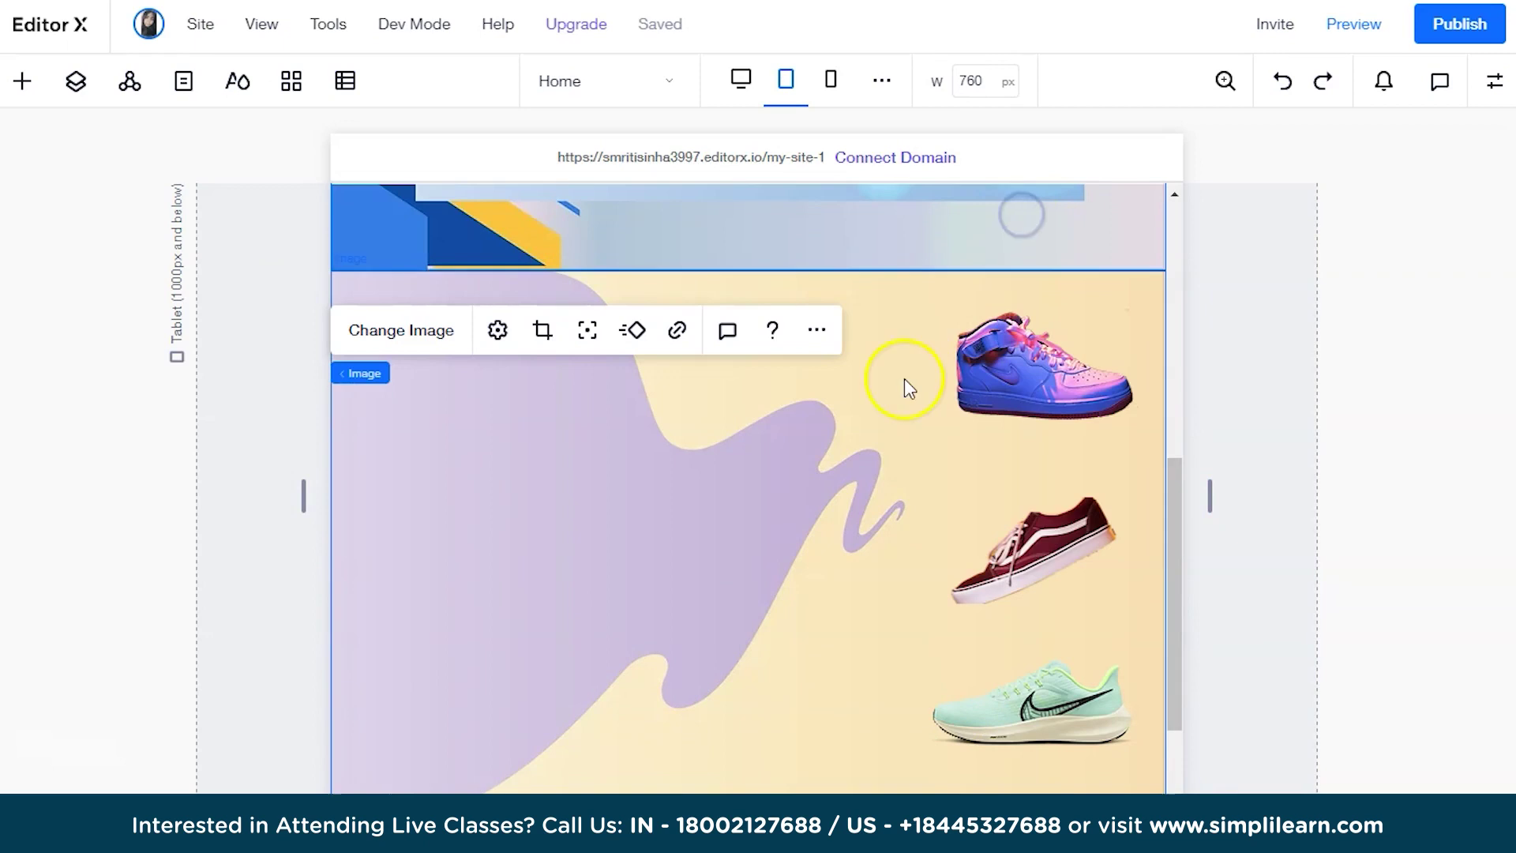
{"action": "left_click", "coordinate": [430, 345]}
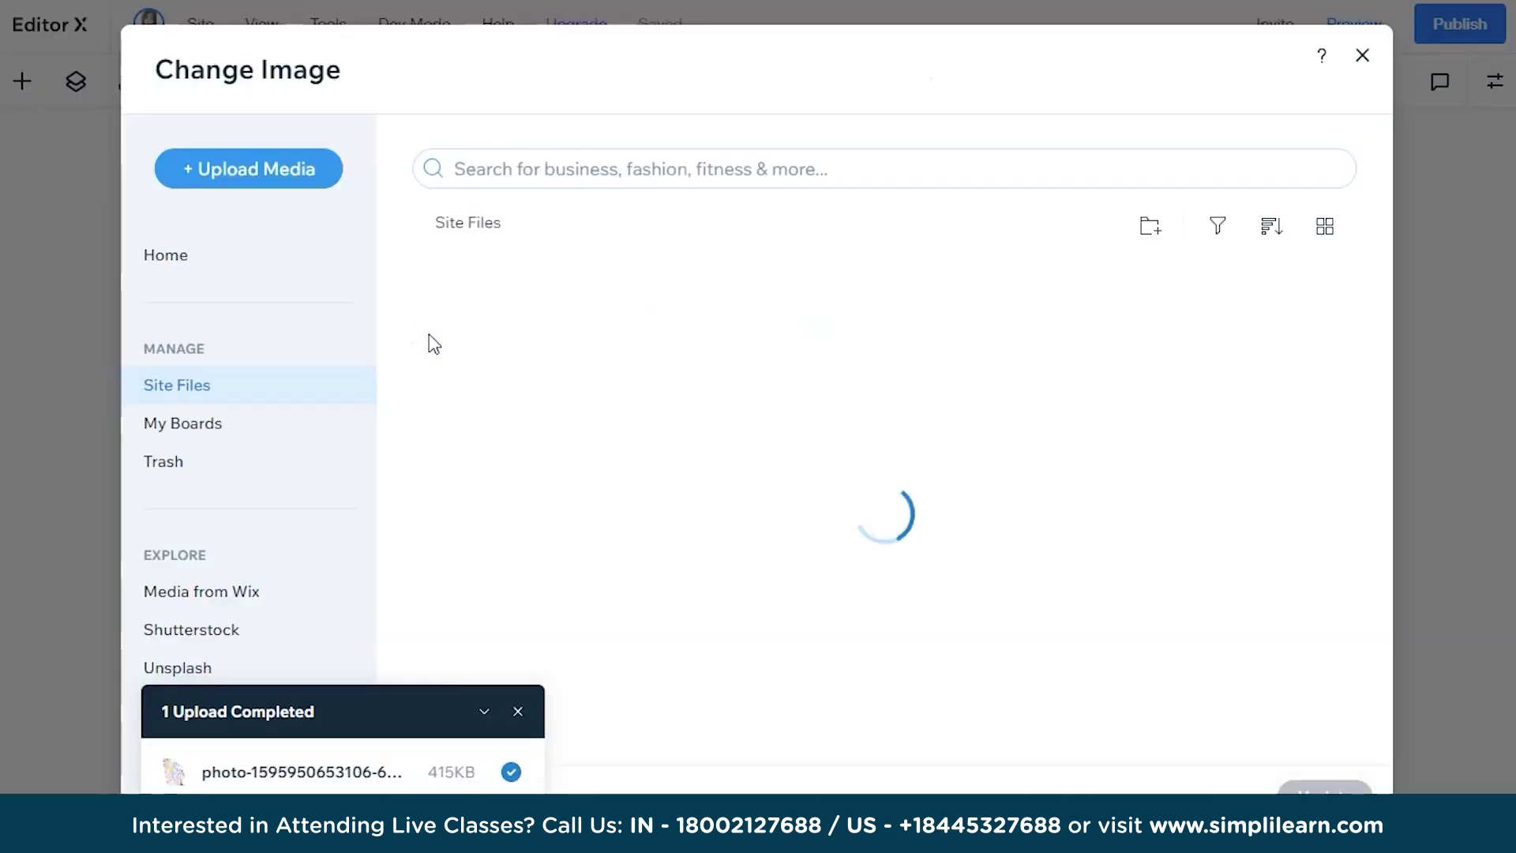
{"action": "left_click", "coordinate": [1367, 55]}
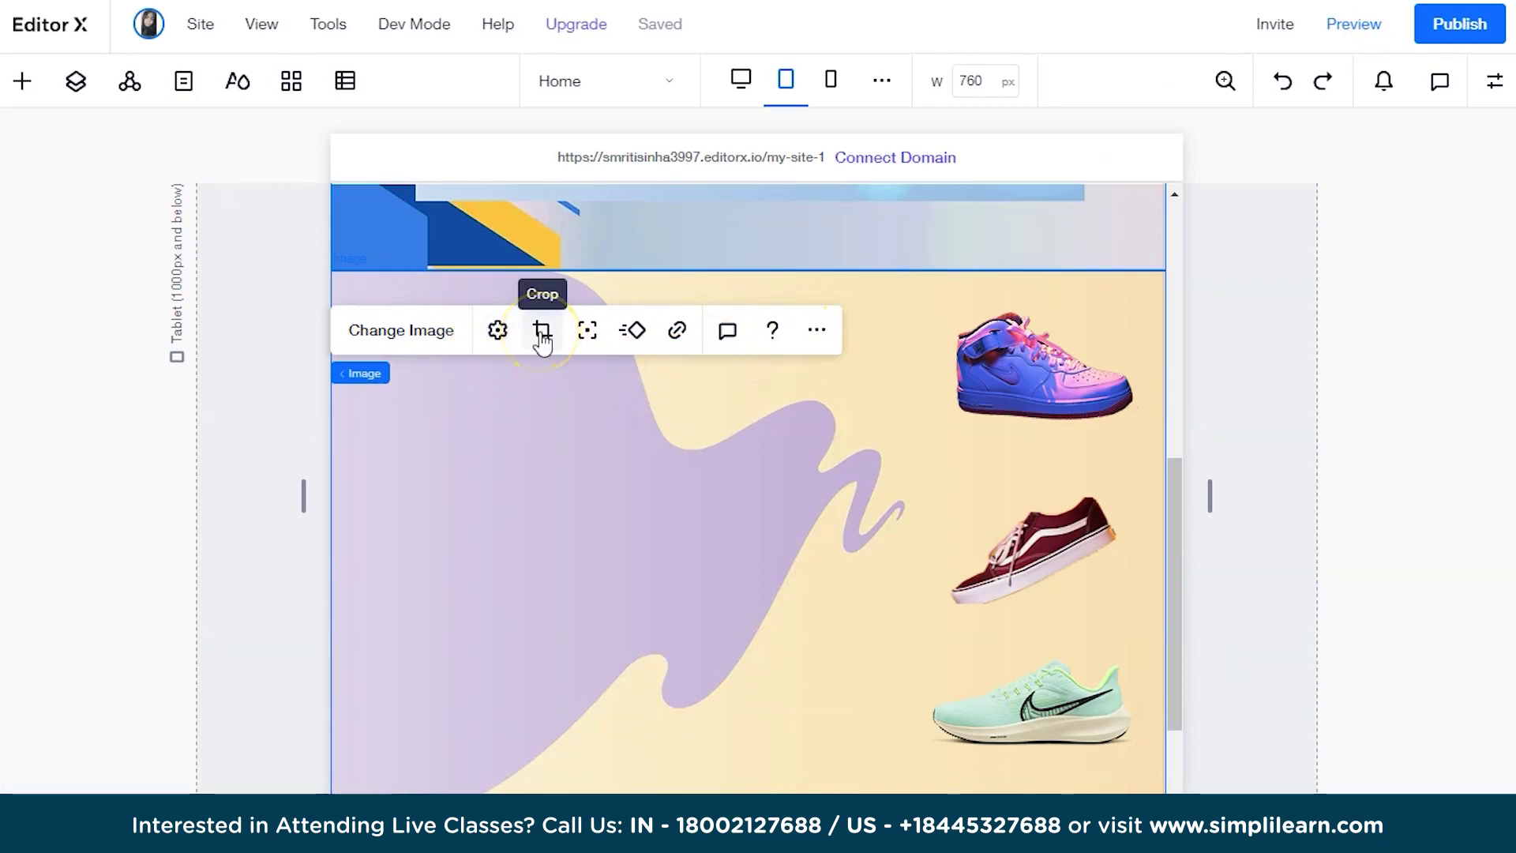
{"action": "left_click", "coordinate": [680, 352]}
{"action": "left_click", "coordinate": [845, 381]}
{"action": "left_click", "coordinate": [524, 472]}
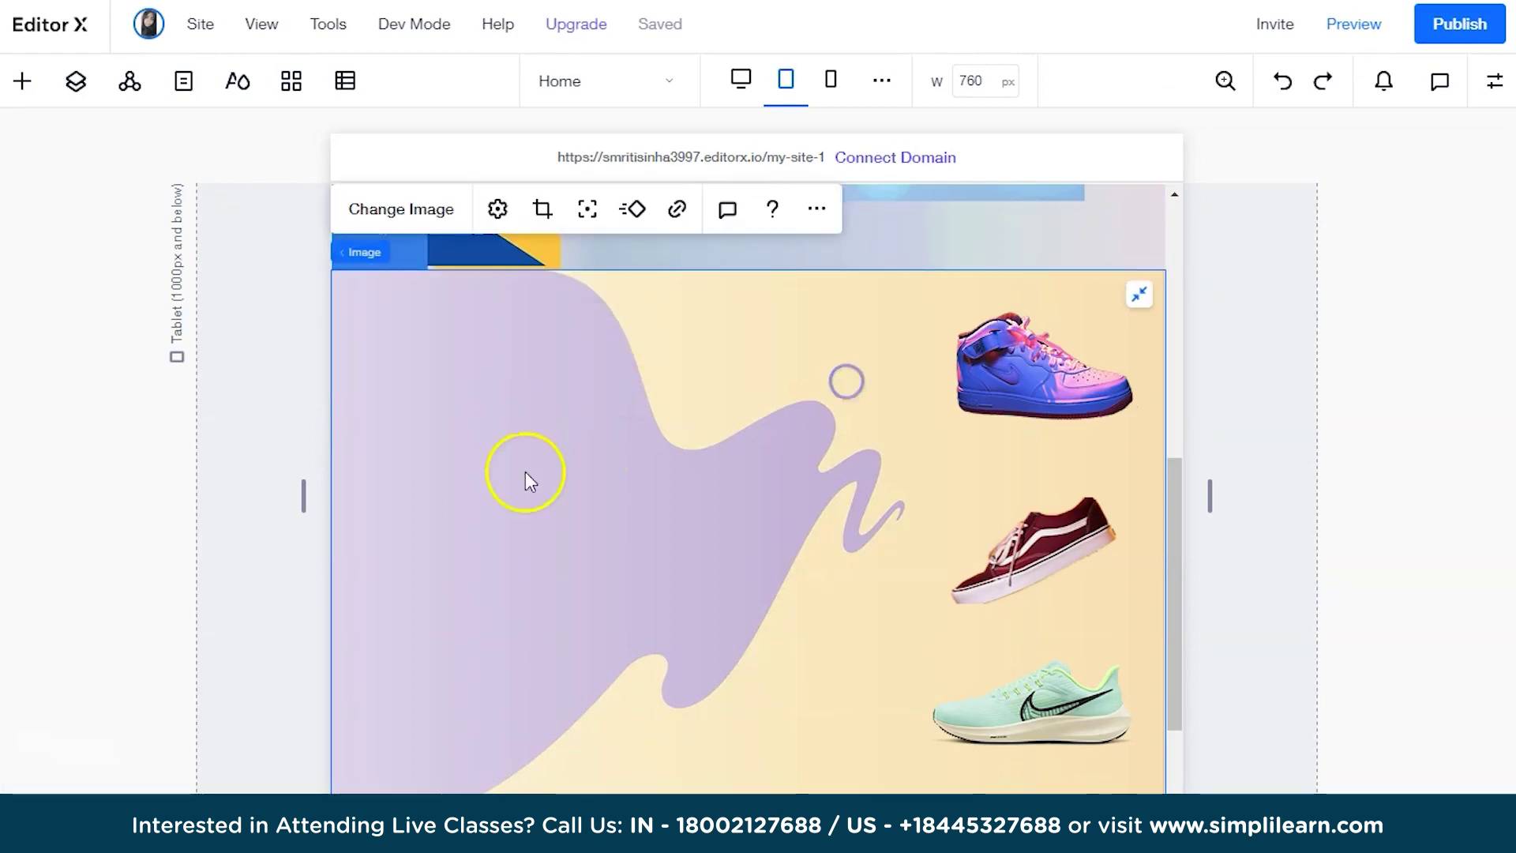
{"action": "left_click", "coordinate": [525, 473]}
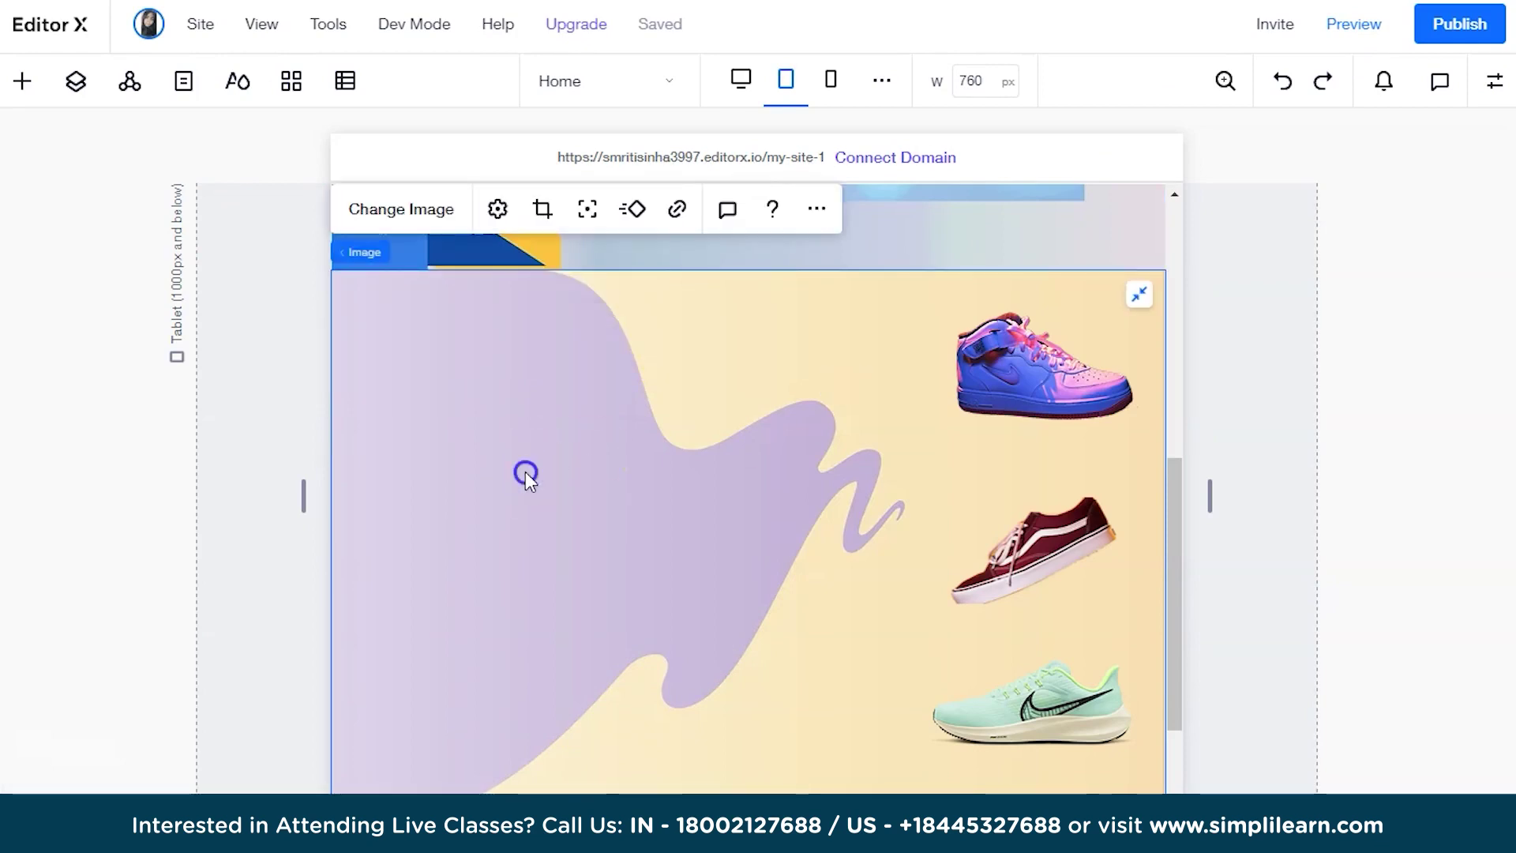
{"action": "left_click", "coordinate": [881, 530]}
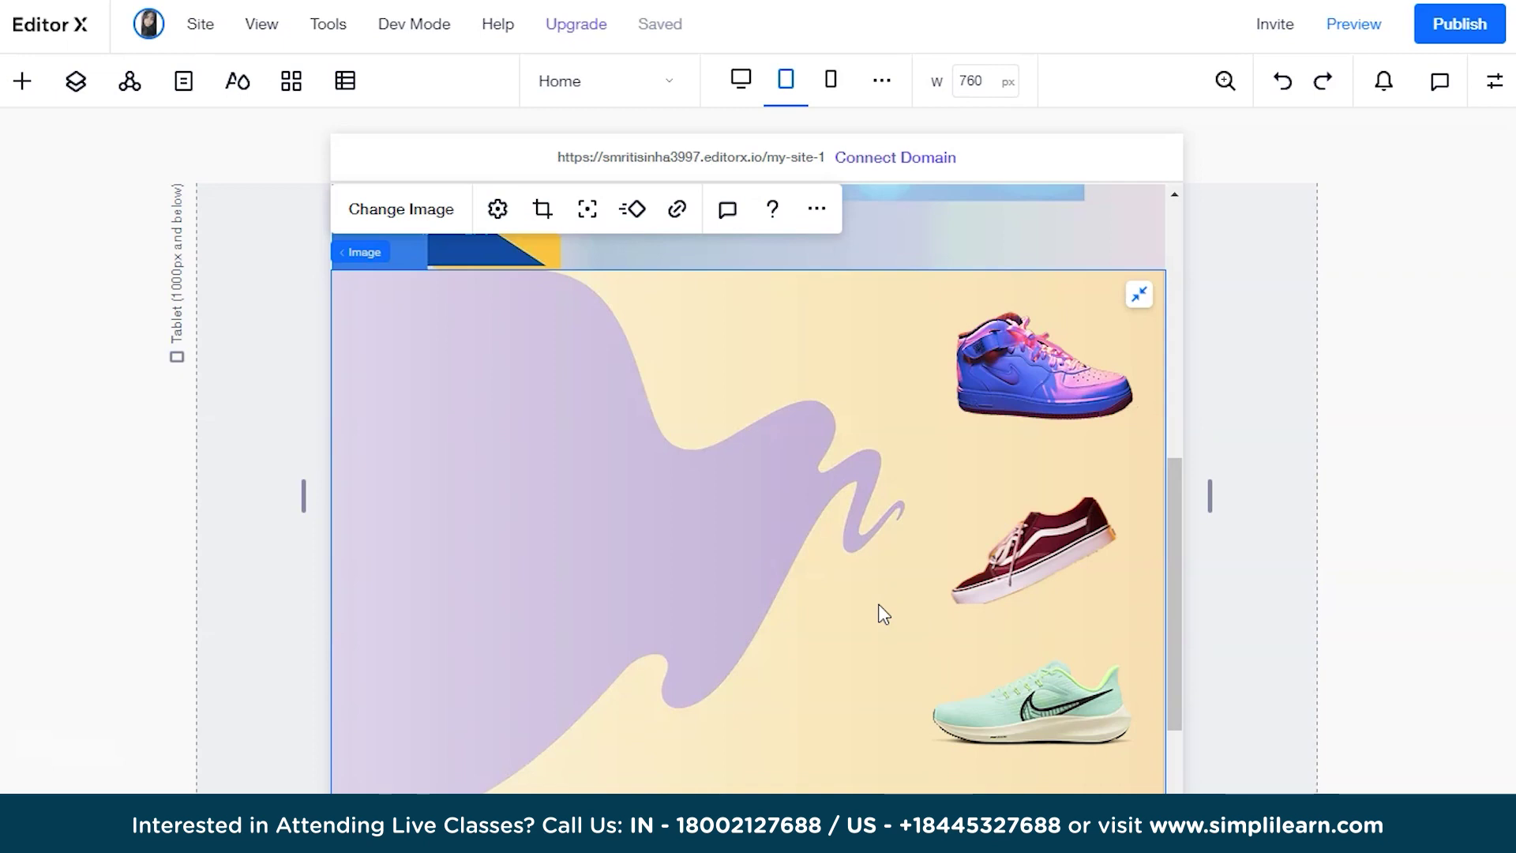
- Try placing the blue and pink shoe on the purple area, with the maroon shoe moved up above the mint green one
{"action": "left_click_drag", "start_coordinate": [1042, 391], "coordinate": [437, 368]}
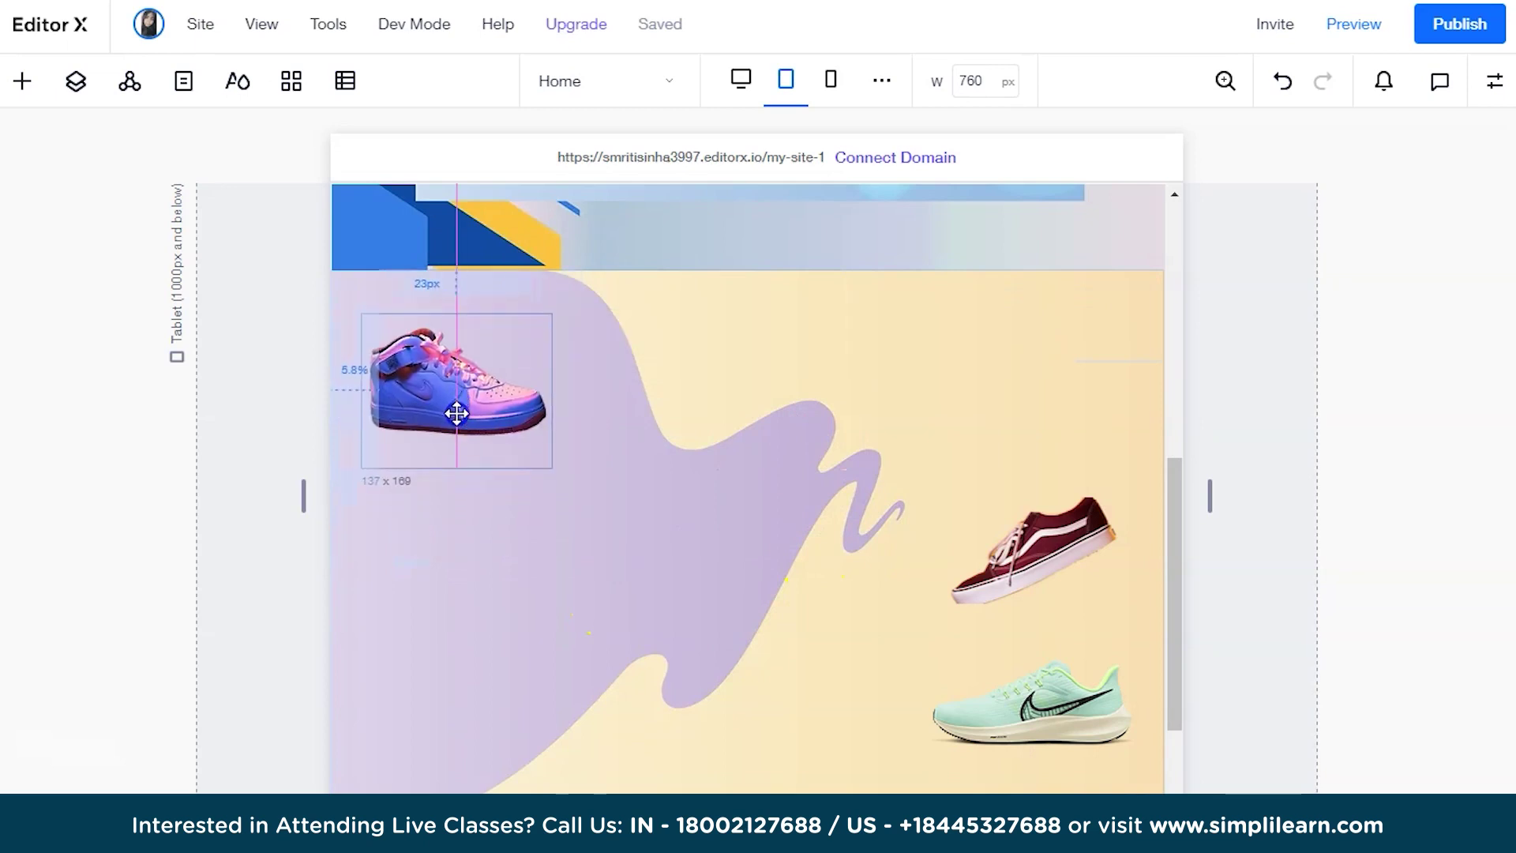
{"action": "left_click", "coordinate": [1030, 561]}
{"action": "left_click_drag", "start_coordinate": [1030, 561], "coordinate": [1023, 489]}
{"action": "left_click_drag", "start_coordinate": [1029, 714], "coordinate": [1005, 716]}
{"action": "left_click_drag", "start_coordinate": [503, 435], "coordinate": [1076, 390]}
- Move the maroon shoe to the purple area's upper-left corner and the blue and pink shoe down to just above the mint green shoe
{"action": "left_click_drag", "start_coordinate": [1028, 458], "coordinate": [545, 690]}
{"action": "left_click_drag", "start_coordinate": [515, 449], "coordinate": [496, 423]}
{"action": "left_click", "coordinate": [1005, 362]}
{"action": "left_click_drag", "start_coordinate": [1004, 362], "coordinate": [976, 551]}
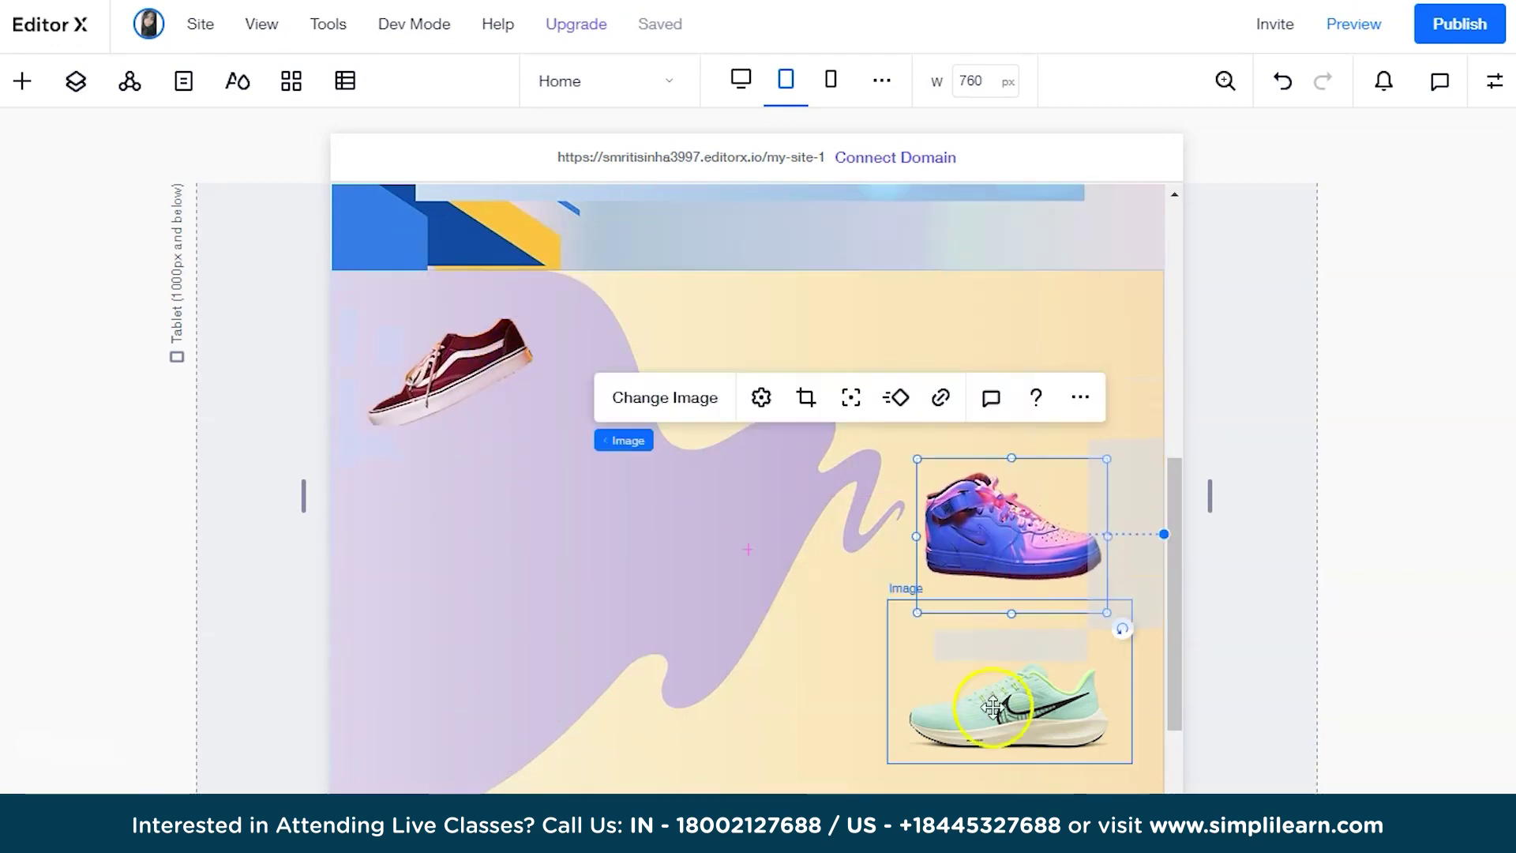
{"action": "left_click", "coordinate": [992, 724]}
{"action": "left_click", "coordinate": [1000, 724]}
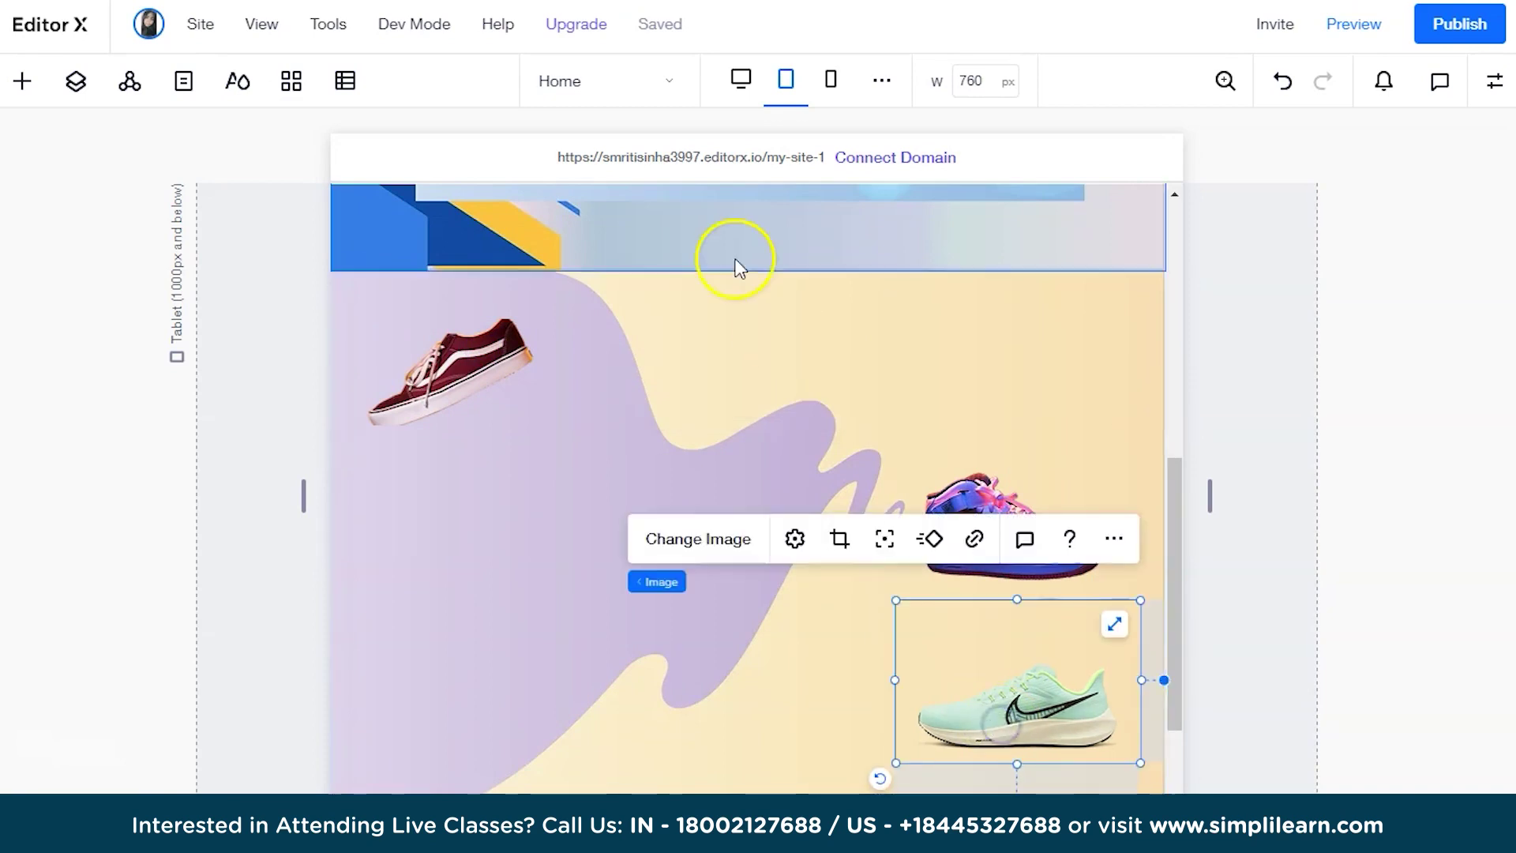
- Add a title text element to the purple and cream section
{"action": "left_click", "coordinate": [23, 81]}
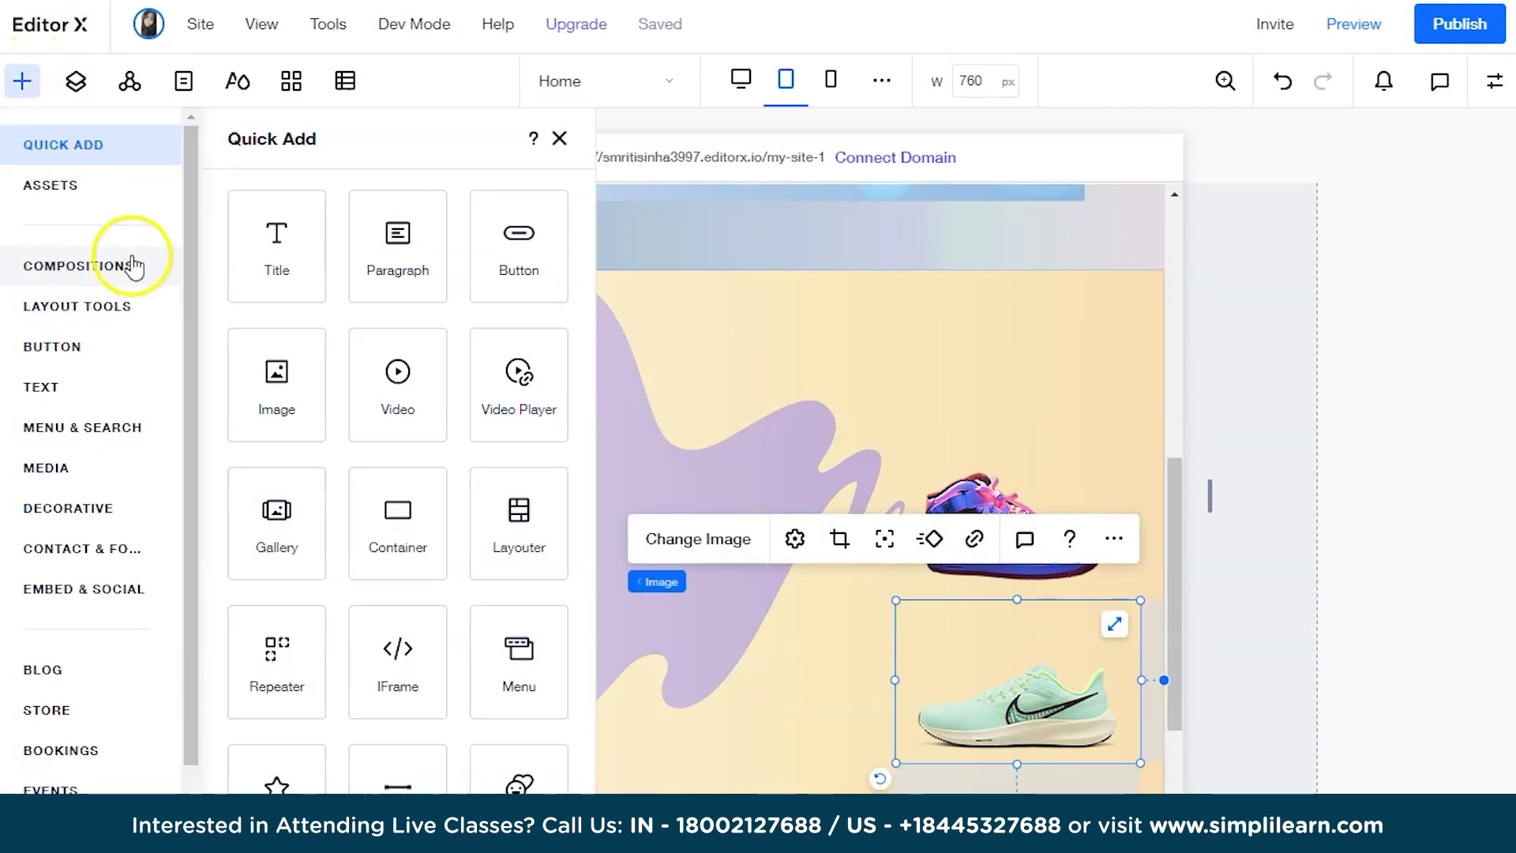
{"action": "left_click", "coordinate": [293, 256]}
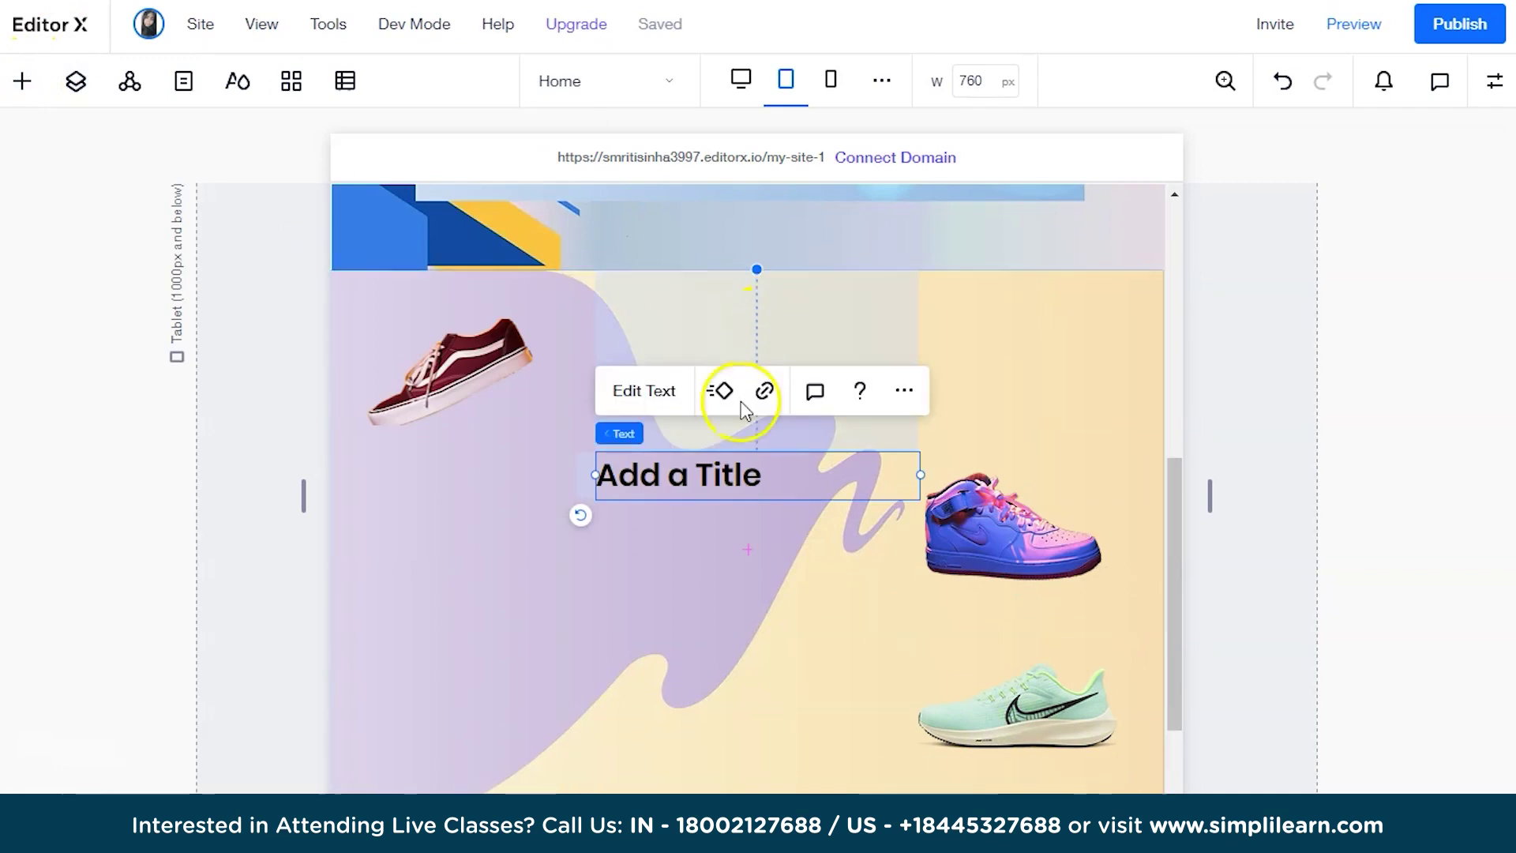